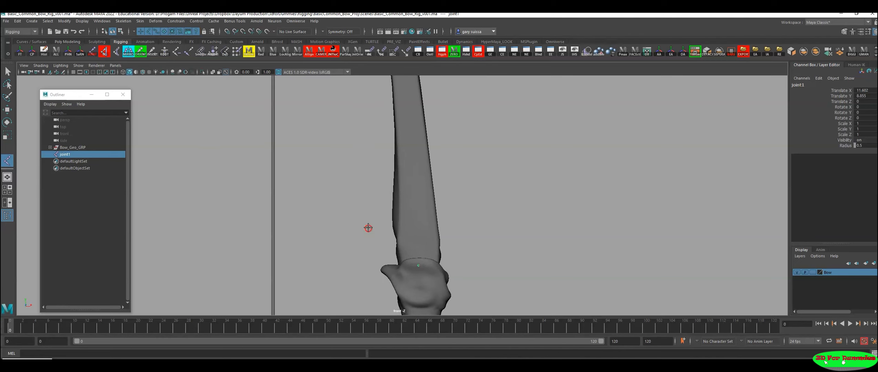
Step: Continue the joint chain from the root joint at the grip, placing joints at intervals up the bow's upper limb
left_click(417, 206)
right_click_drag(417, 206, 334, 234, "alt")
middle_click_drag(333, 235, 351, 171, "alt")
right_click_drag(448, 207, 392, 196, "alt")
middle_click_drag(392, 196, 367, 224, "alt")
right_click_drag(367, 225, 291, 237, "alt")
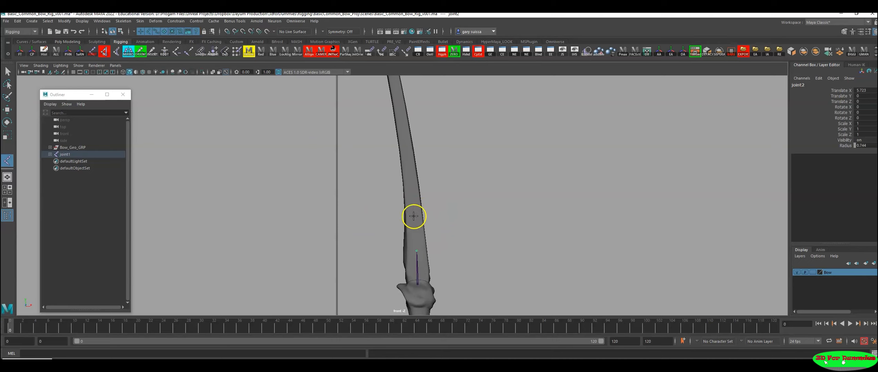
middle_click_drag(411, 179, 467, 226, "alt")
left_click(430, 190)
left_click(437, 187)
left_click(456, 205)
left_click(463, 218)
left_click(445, 159)
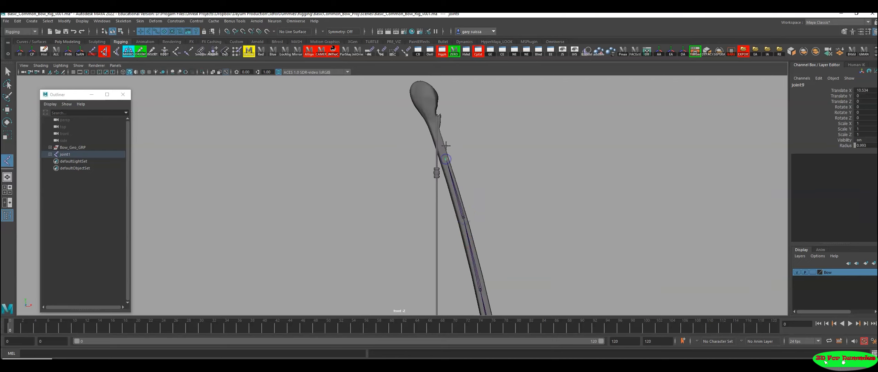
Step: Redo the last joint slightly lower on the limb, add two more joints up to the bow's upper tip, and finish the chain
key("ctrl+z")
left_click(447, 163)
left_click(432, 121)
left_click(413, 81)
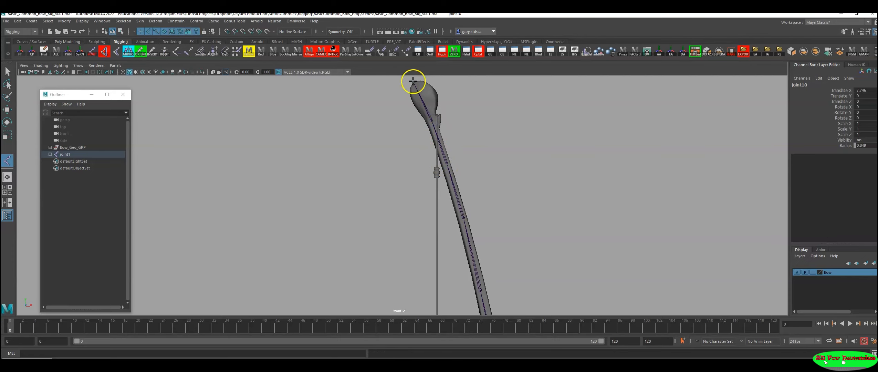
key("Return")
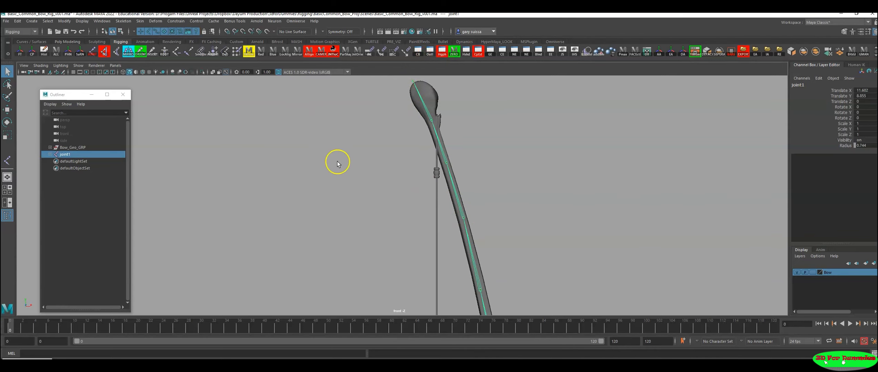
Step: Open the Hypergraph Hierarchy and select the whole chain from joint1 to joint11
left_click(14, 363)
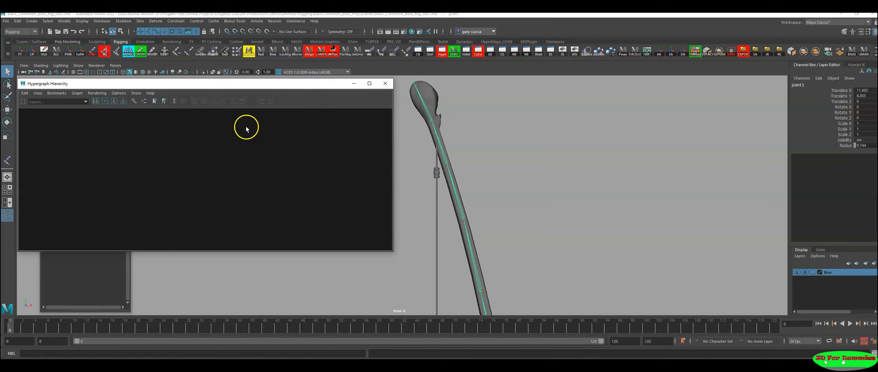
left_click_drag(245, 83, 297, 90)
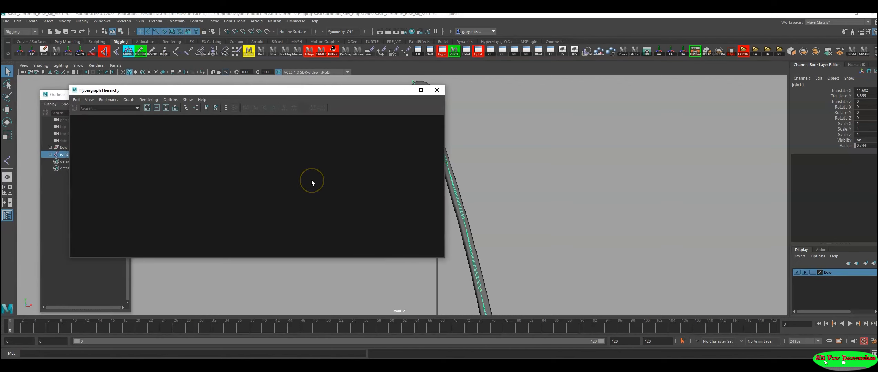
key("f")
right_click_drag(350, 184, 53, 194, "alt")
middle_click_drag(313, 233, 232, 161, "alt")
right_click_drag(298, 199, 196, 195, "alt")
middle_click_drag(273, 208, 266, 211, "alt")
right_click_drag(293, 218, 334, 229, "alt")
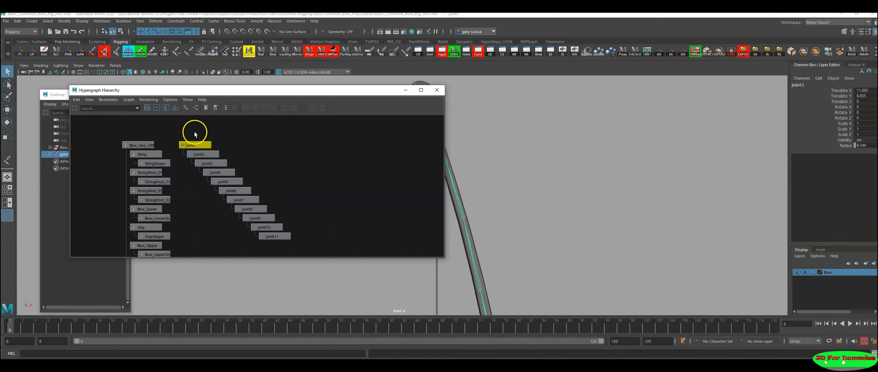
left_click_drag(208, 132, 365, 269)
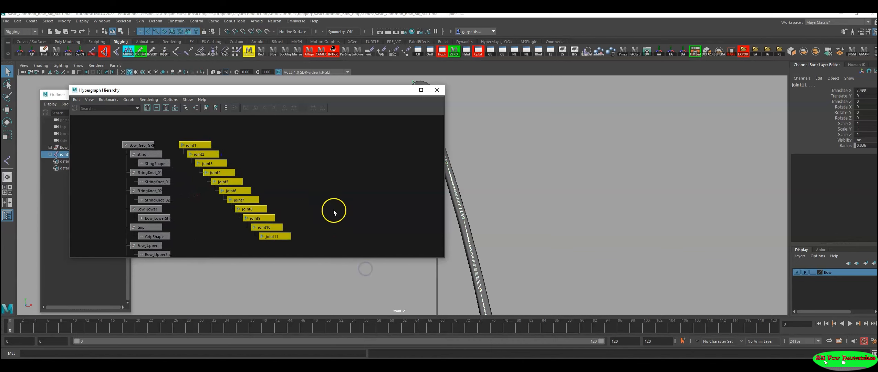
Step: Rename the selected joints with search and replace, changing "joint" to "Bow_up"
left_click(80, 52)
left_click_drag(145, 97, 598, 96)
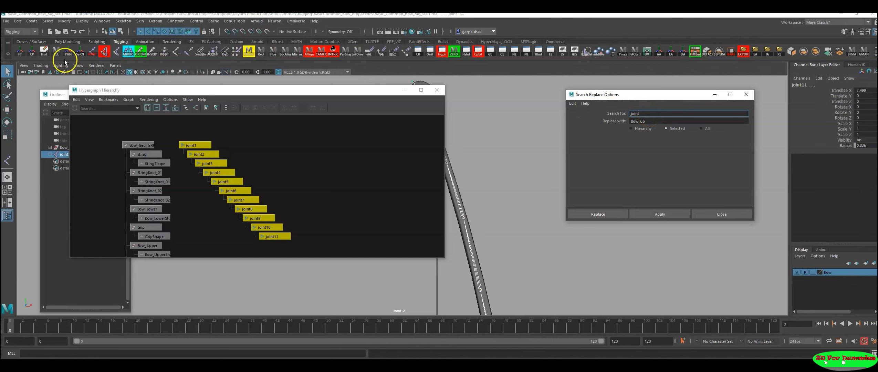
left_click(650, 116)
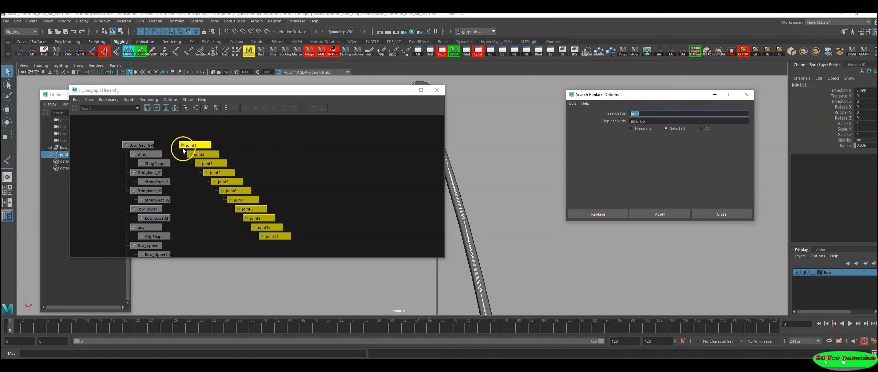
left_click(613, 123)
left_click_drag(614, 97, 555, 93)
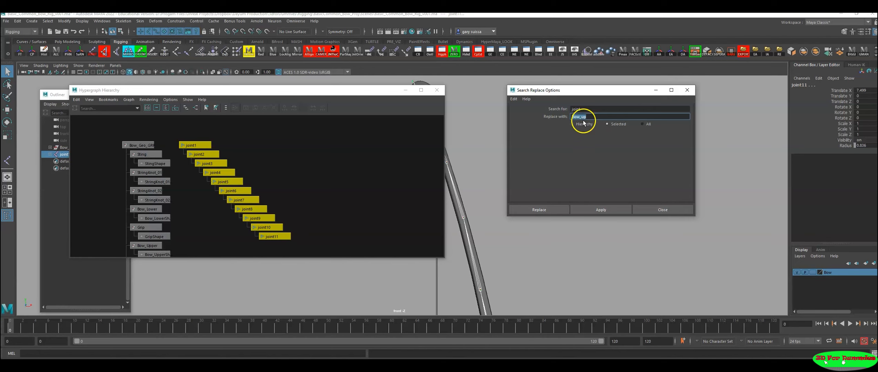
type("Bow")
left_click(270, 174)
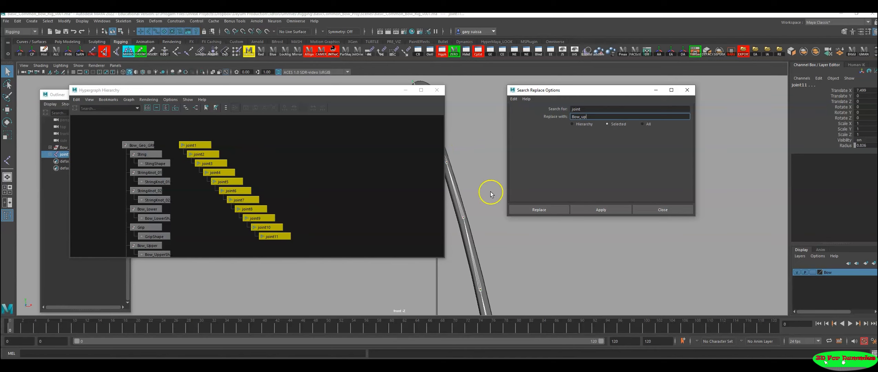
left_click_drag(582, 90, 584, 88)
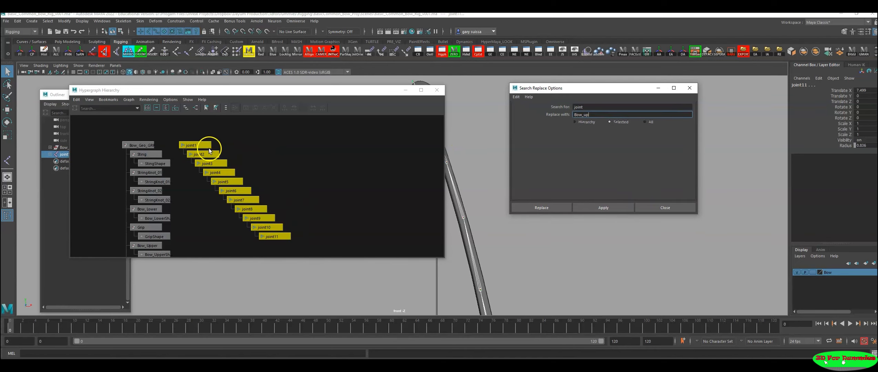
left_click(603, 207)
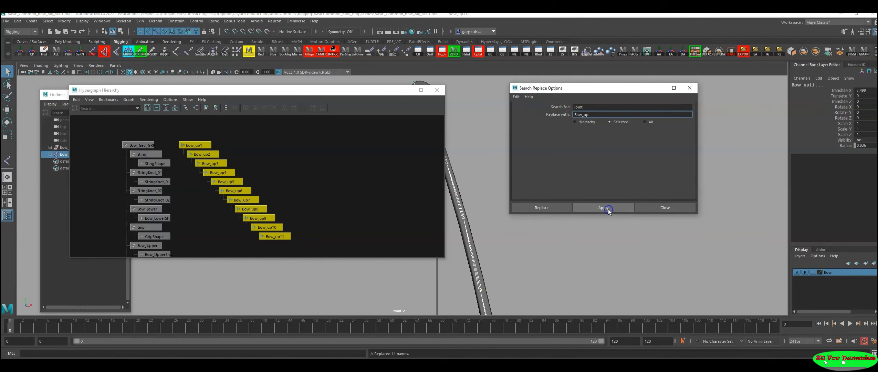
key("f")
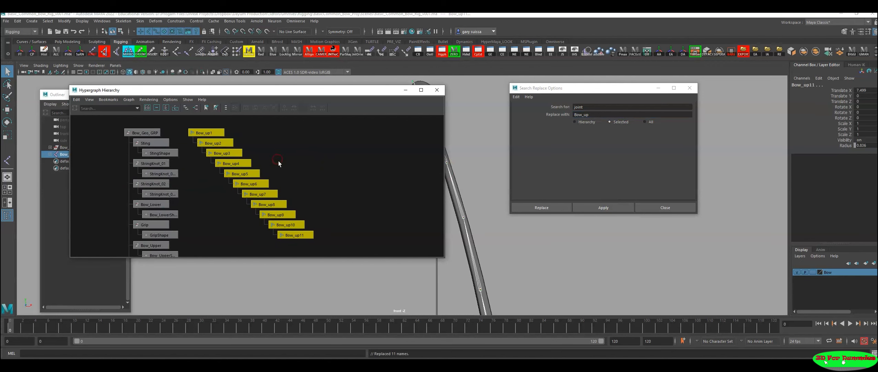
Step: Examine the renamed upper-limb chain on the bow with its root joint Bow_up1 selected
left_click_drag(237, 92, 202, 99)
middle_click_drag(480, 276, 464, 145, "alt")
right_click_drag(464, 145, 302, 206, "alt")
middle_click_drag(470, 284, 484, 244, "alt")
right_click_drag(484, 244, 456, 234, "alt")
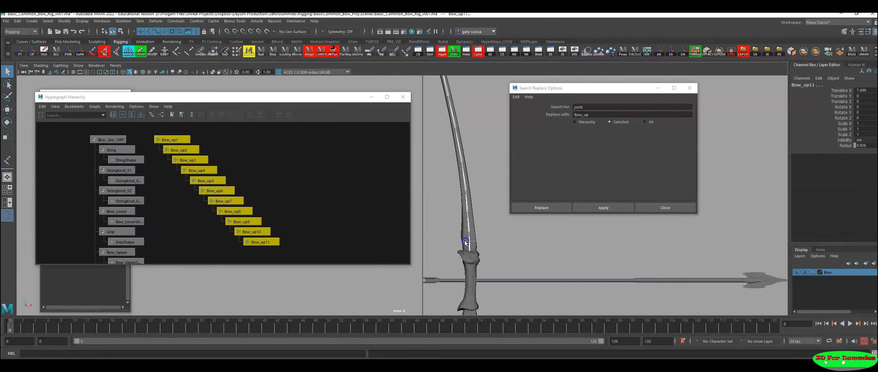
left_click(465, 240)
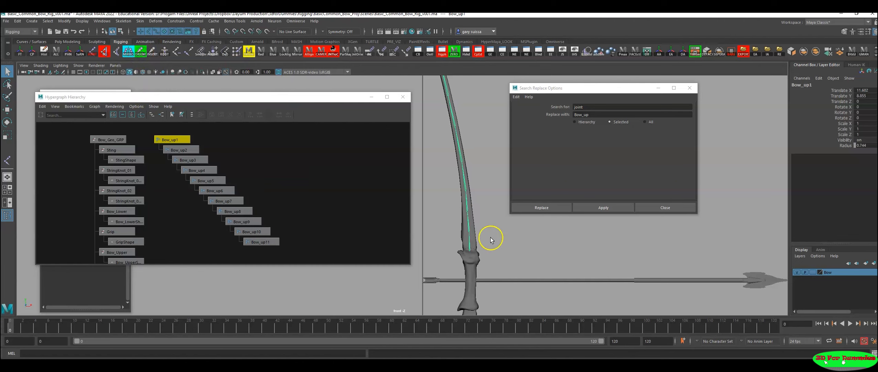
right_click_drag(497, 244, 456, 235, "alt")
middle_click_drag(452, 234, 453, 242, "alt")
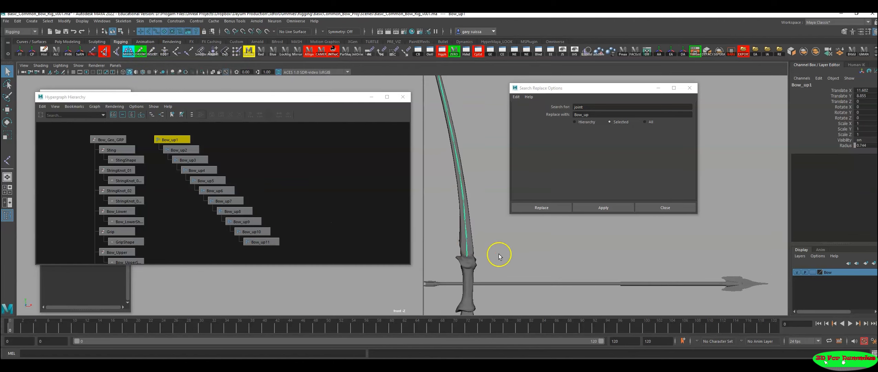
right_click_drag(499, 256, 418, 243, "alt")
Step: Select joints Bow_up1 to Bow_up10 with the Rotate tool to check how they rotate along the upper limb
left_click_drag(161, 134, 289, 230)
middle_click_drag(543, 237, 478, 240, "alt")
key("e")
right_click_drag(499, 247, 452, 254, "alt")
left_click_drag(464, 169, 471, 255)
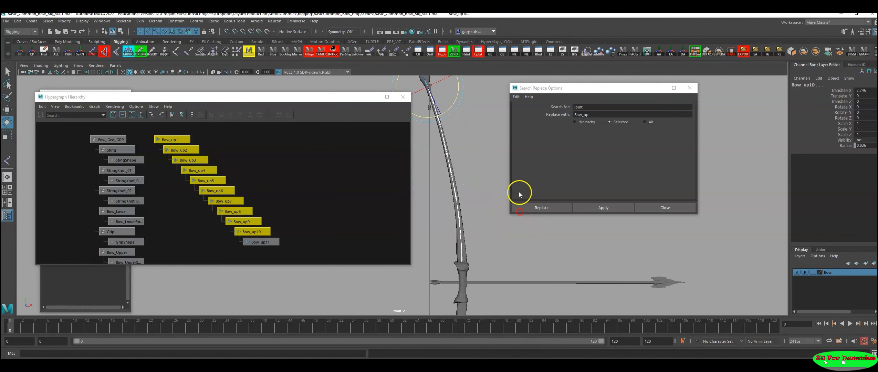
Step: Select only Bow_up1 and open the Mirror Joints options
left_click(286, 165)
left_click(171, 139)
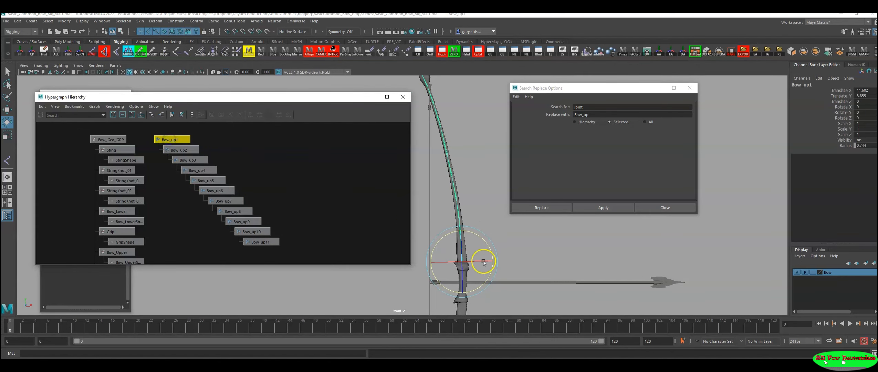
right_click_drag(508, 272, 541, 285, "alt")
middle_click_drag(540, 285, 529, 231, "alt")
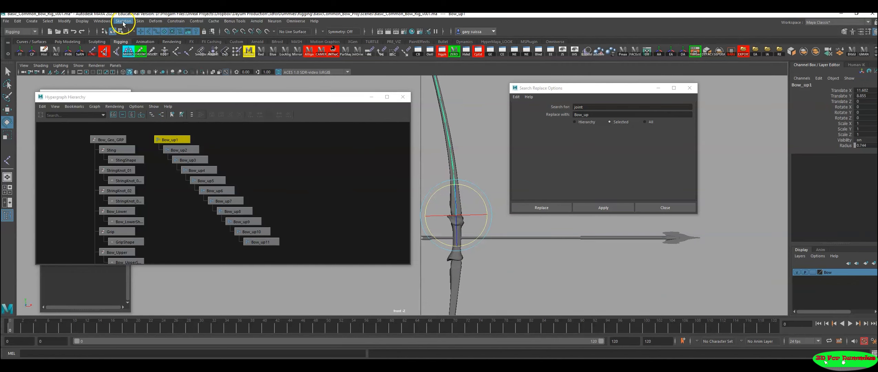
left_click(123, 22)
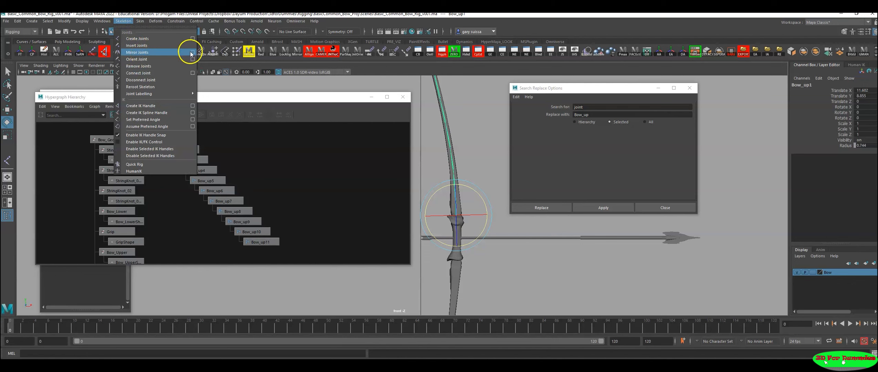
left_click(193, 53)
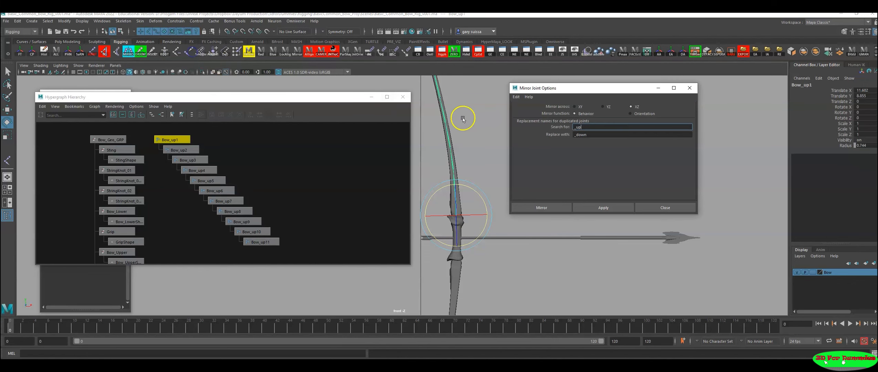
left_click_drag(608, 91, 252, 130)
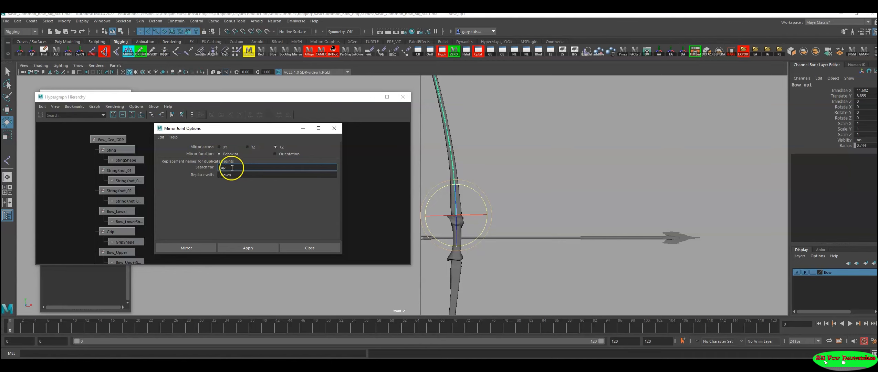
left_click_drag(232, 131, 554, 103)
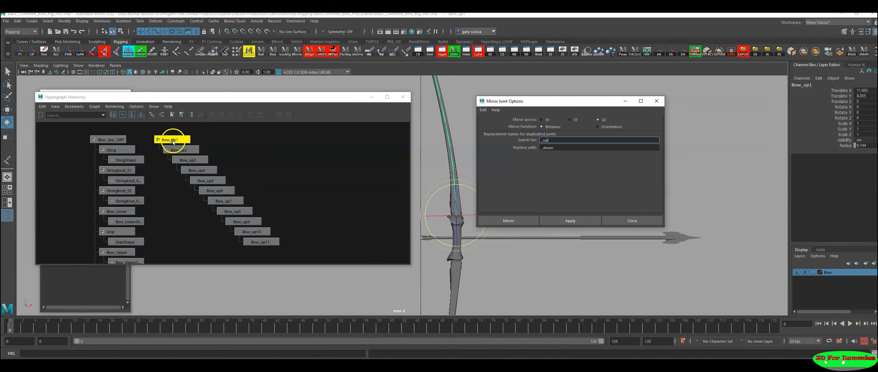
left_click_drag(529, 102, 612, 92)
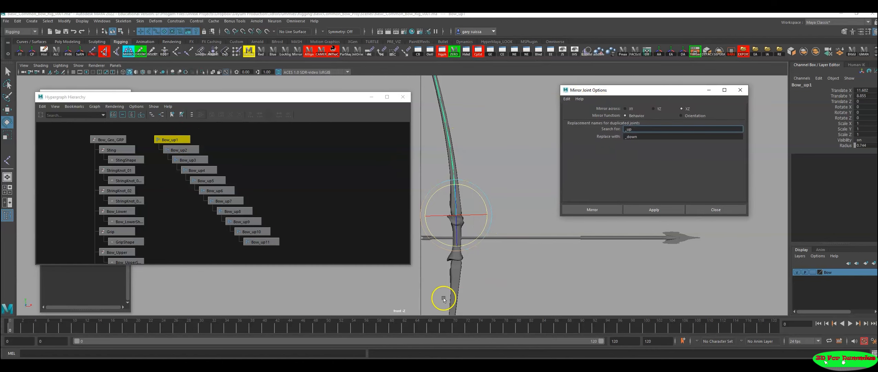
Step: Mirror the Bow_up1 chain across XZ with the Behavior function, replacing "_up" with "_down" in the duplicated joint names
scroll(524, 291, "down", 1)
middle_click_drag(460, 277, 456, 245, "alt")
left_click_drag(648, 137, 615, 137)
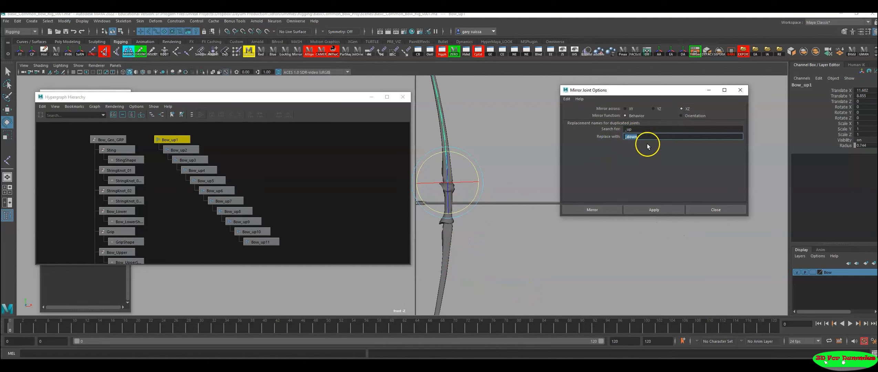
left_click(170, 140)
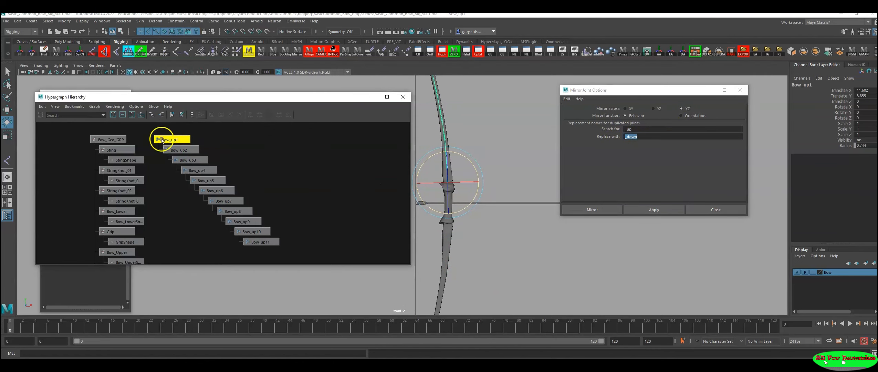
left_click(655, 210)
middle_click_drag(331, 209, 296, 200, "alt")
scroll(436, 260, "down", 1)
middle_click_drag(436, 260, 474, 172, "alt")
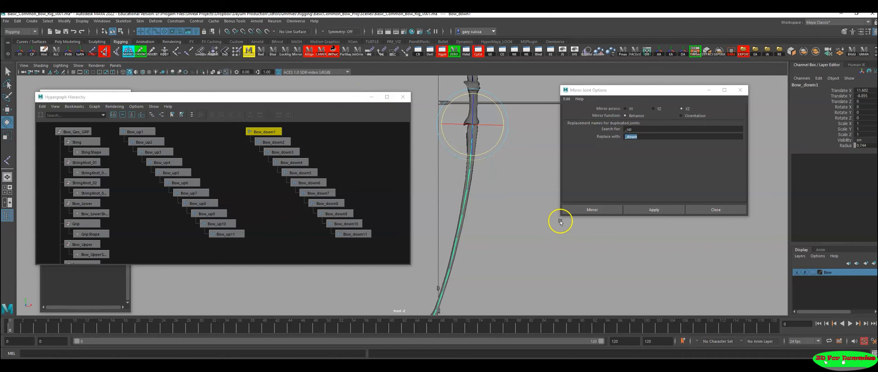
Step: Put the mirror options aside and examine the grip area between the upper and lower joint chains
left_click(709, 90)
middle_click_drag(605, 147, 634, 228, "alt")
right_click_drag(634, 228, 586, 218, "alt")
middle_click_drag(585, 219, 578, 196, "alt")
right_click_drag(534, 175, 712, 205, "alt")
middle_click_drag(713, 205, 639, 251, "alt")
right_click_drag(578, 238, 596, 226, "alt")
middle_click_drag(596, 226, 668, 199, "alt")
right_click_drag(648, 207, 730, 227, "alt")
middle_click_drag(730, 227, 689, 250, "alt")
right_click_drag(455, 175, 603, 207, "alt")
middle_click_drag(603, 207, 592, 226, "alt")
right_click_drag(491, 251, 511, 177, "alt")
middle_click_drag(511, 177, 520, 173, "alt")
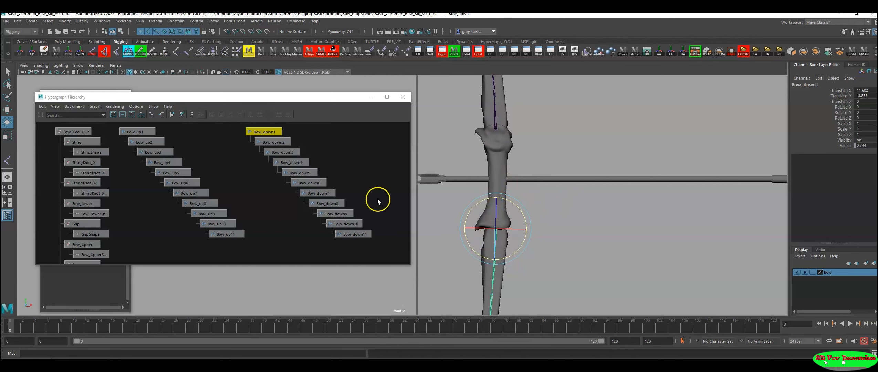
Step: Duplicate the Bow_down1 chain and delete all child joints of the copy, keeping its root joint selected
middle_click_drag(365, 189, 225, 205, "alt")
middle_click_drag(302, 226, 304, 210, "alt")
right_click_drag(303, 211, 271, 202, "alt")
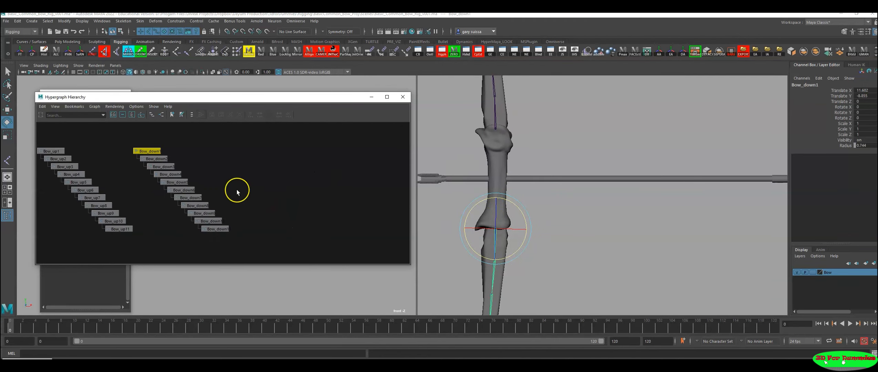
key("ctrl+d")
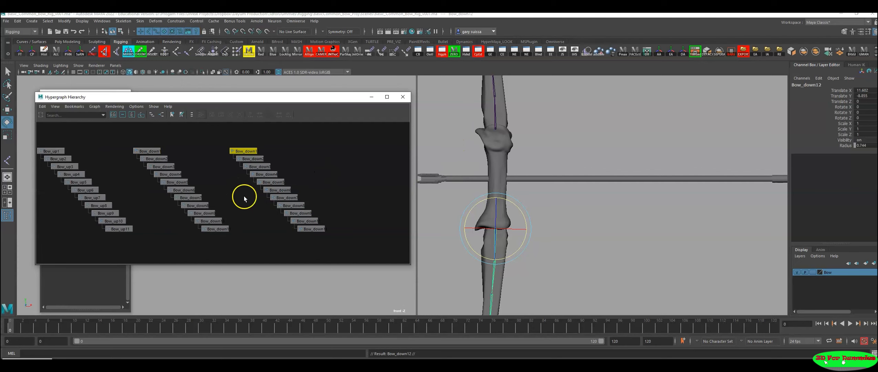
left_click_drag(375, 153, 259, 256)
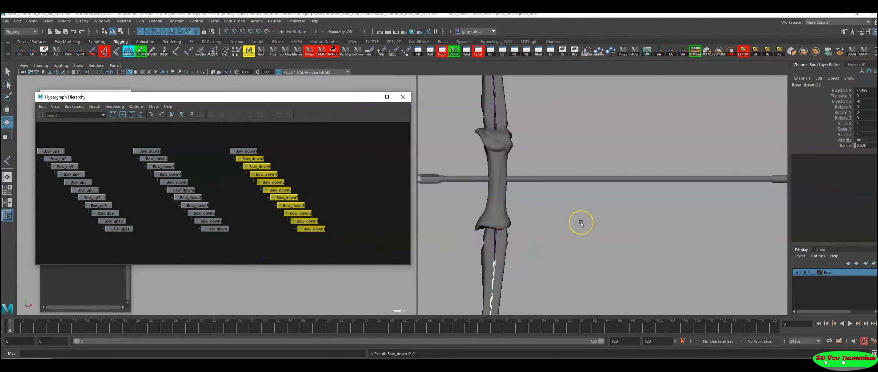
key("Delete")
left_click(256, 151)
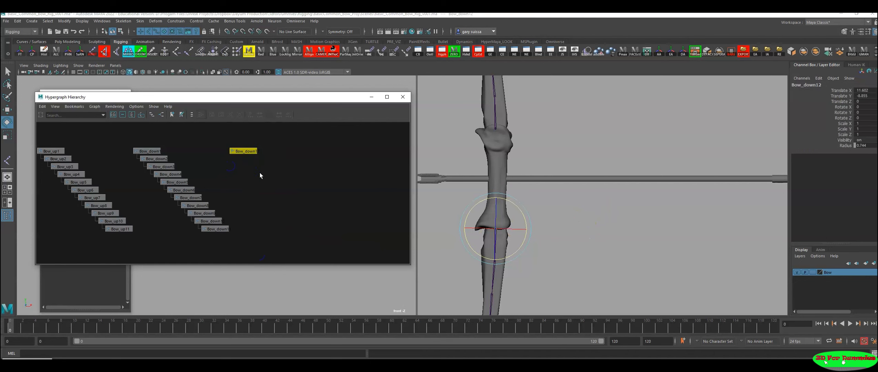
Step: Move the duplicated joint up to the centre of the grip, level with the arrow shaft, at about X 11.836, Y 0.179
key("w")
left_click_drag(508, 216, 499, 191)
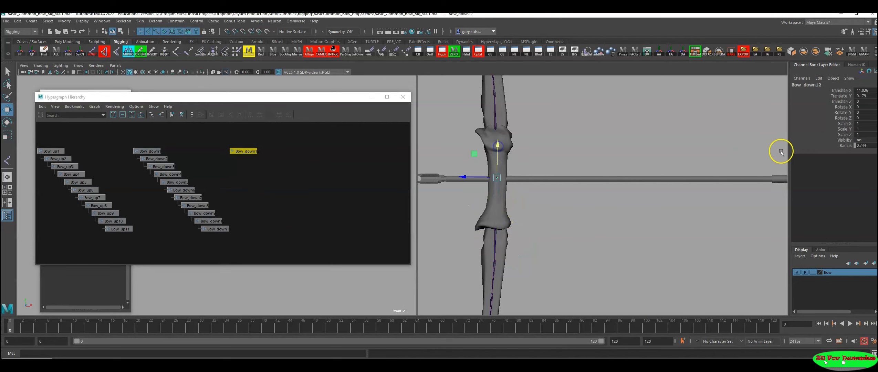
right_click_drag(527, 214, 570, 228, "alt")
middle_click_drag(570, 229, 547, 253, "alt")
right_click_drag(546, 252, 723, 296, "alt")
middle_click_drag(539, 229, 480, 221, "alt")
right_click_drag(481, 221, 638, 266, "alt")
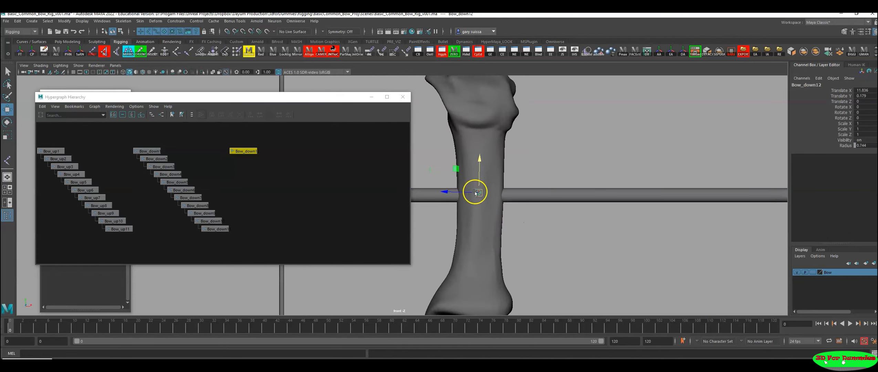
Step: Enlarge the central grip joint's radius to about 5.684
left_click(845, 145)
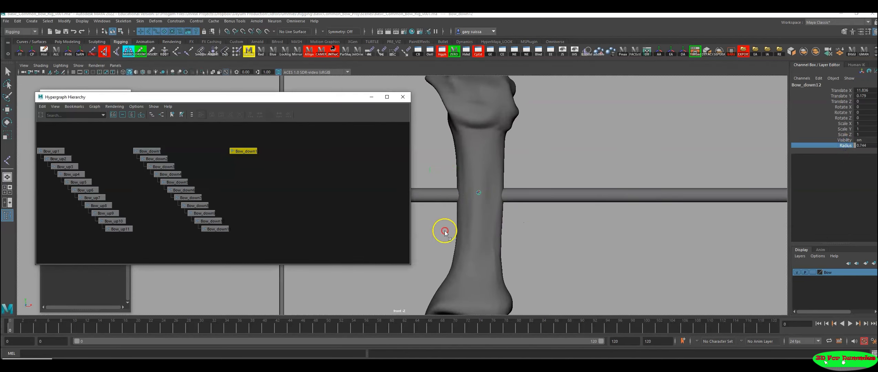
middle_click_drag(460, 222, 630, 228)
right_click_drag(686, 247, 328, 247, "alt")
right_click_drag(568, 260, 396, 259, "alt")
middle_click_drag(516, 256, 625, 256, "alt")
right_click_drag(670, 242, 427, 238, "alt")
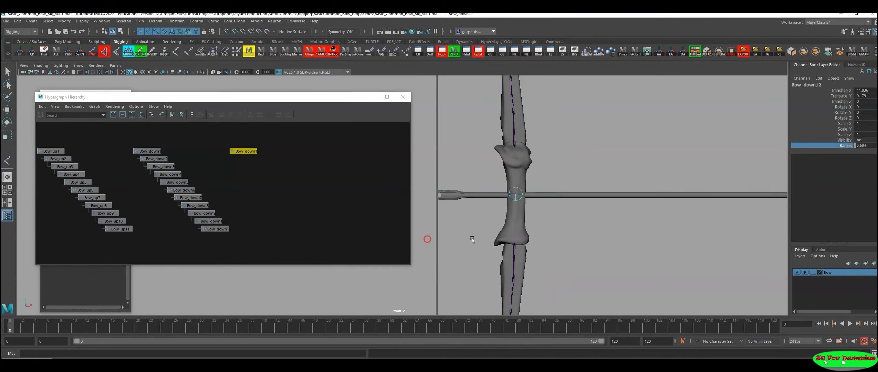
Step: Rename the central grip joint as Root
left_click(807, 84)
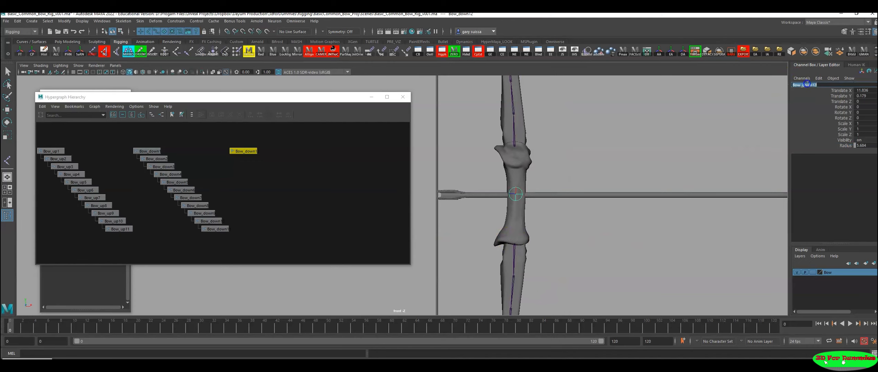
type("Root")
key("Return")
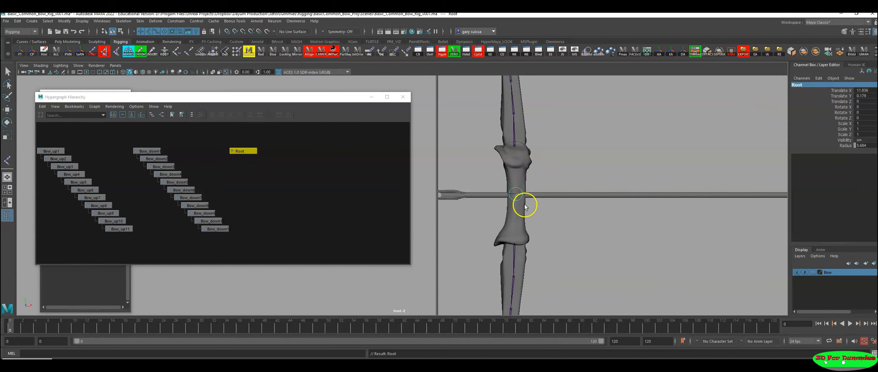
Step: Parent the Bow_up1 and Bow_down1 chains under the Root joint and frame the whole hierarchy
left_click(514, 130)
key("w")
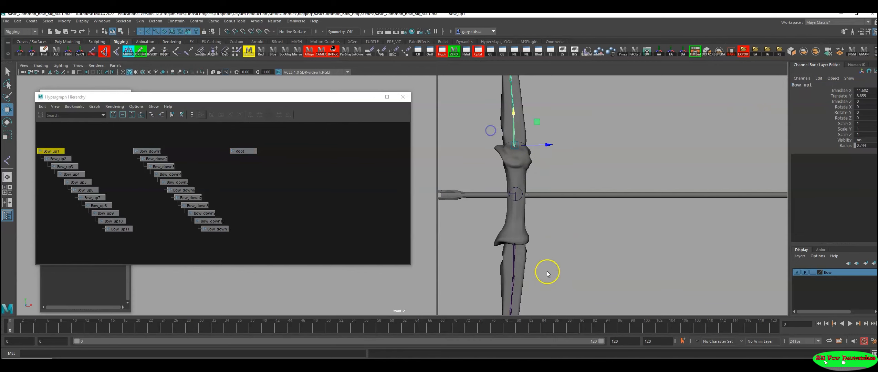
left_click(142, 152, "shift")
left_click(526, 193)
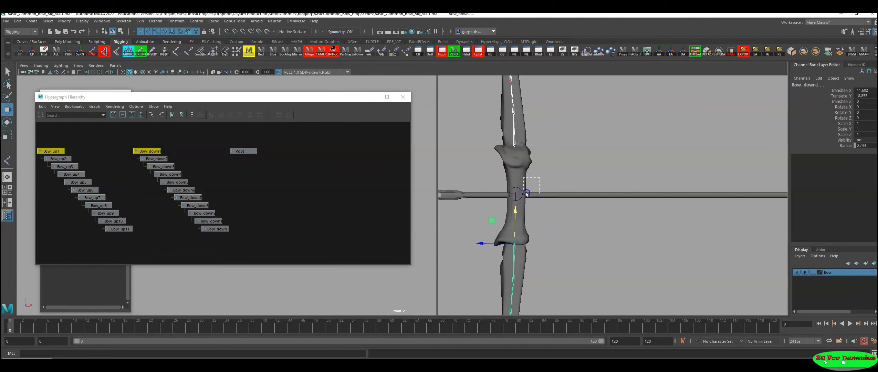
left_click_drag(526, 193, 502, 205, "shift")
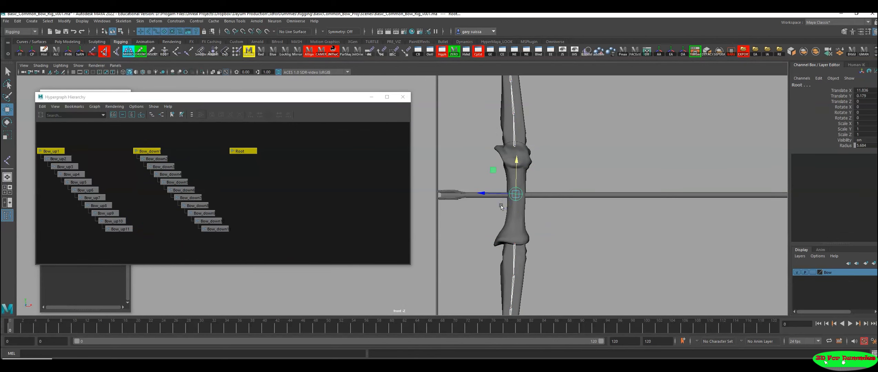
key("p")
key("a")
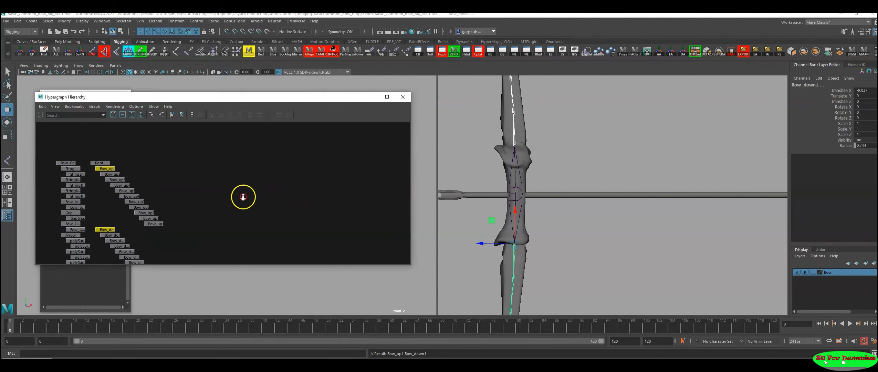
Step: Select Root and examine how both limb chains connect to it in the front view and the Hypergraph
left_click_drag(536, 196, 507, 210)
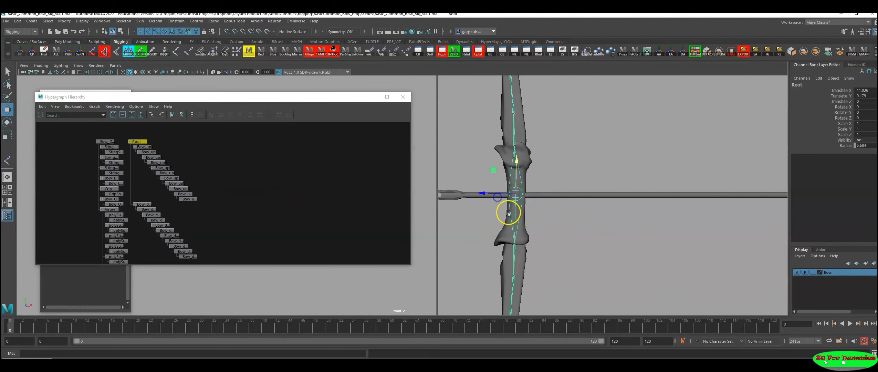
right_click_drag(657, 259, 390, 248, "alt")
middle_click_drag(524, 238, 545, 241, "alt")
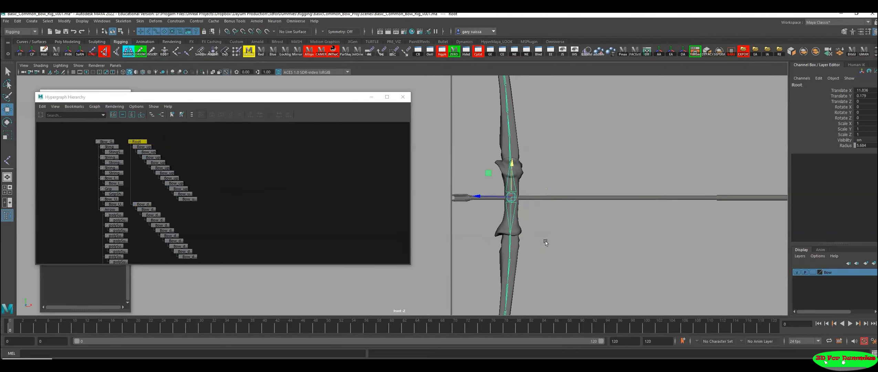
middle_click_drag(558, 196, 554, 205, "alt")
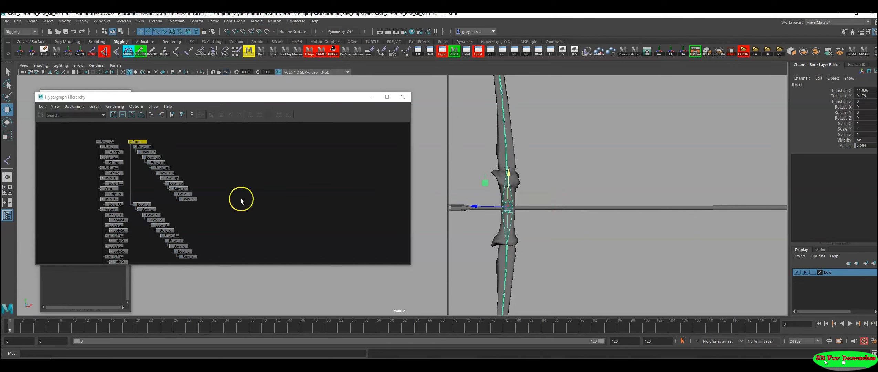
right_click_drag(643, 230, 525, 234, "alt")
middle_click_drag(527, 237, 529, 204, "alt")
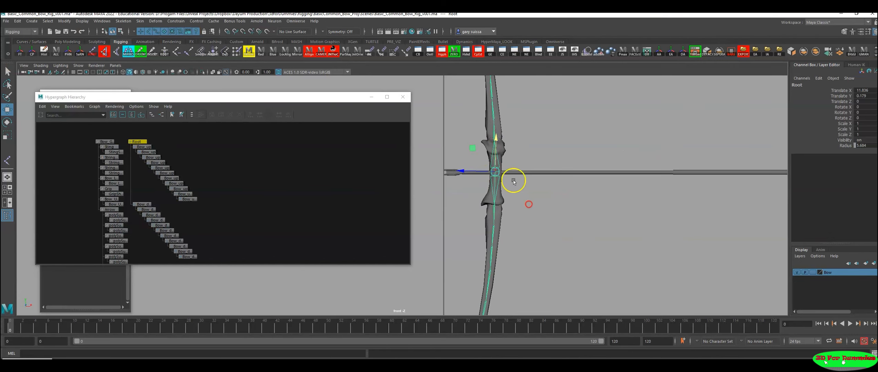
left_click(370, 98)
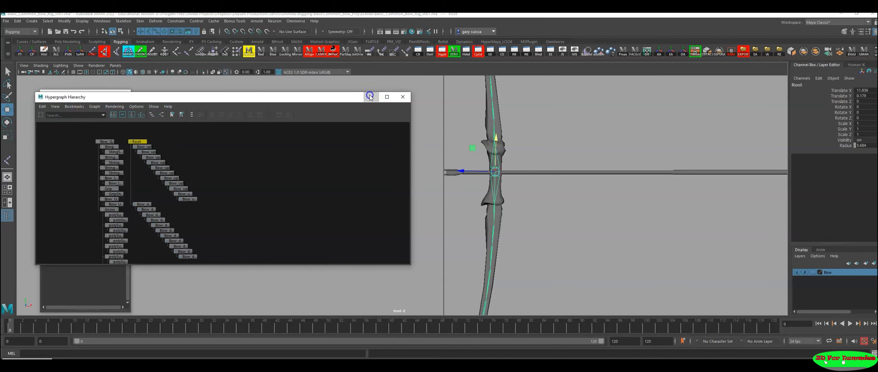
left_click_drag(370, 98, 339, 139)
right_click_drag(329, 185, 249, 185, "alt")
middle_click_drag(250, 186, 303, 201, "alt")
right_click_drag(303, 201, 437, 192, "alt")
left_click_drag(341, 103, 250, 129)
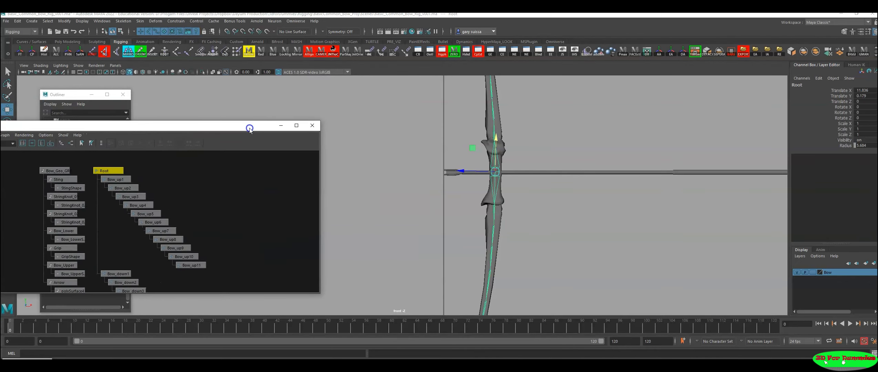
Step: Create a two-joint chain along the arrow, from the nock at its back end to the arrowhead tip
left_click(92, 52)
middle_click_drag(545, 184, 429, 175, "alt")
right_click_drag(428, 175, 385, 174, "alt")
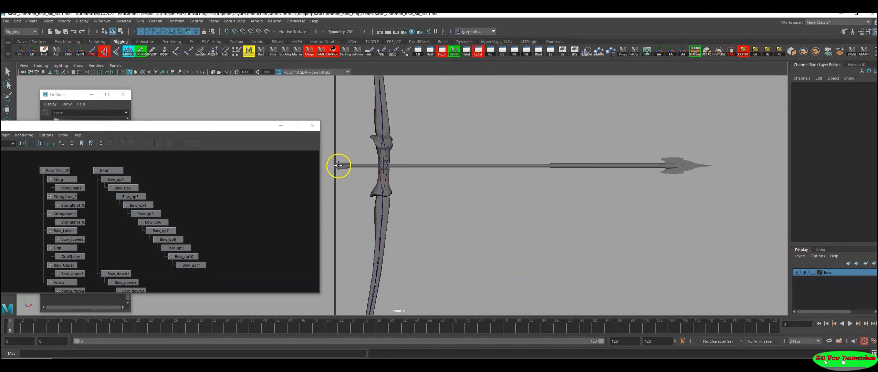
left_click(337, 166)
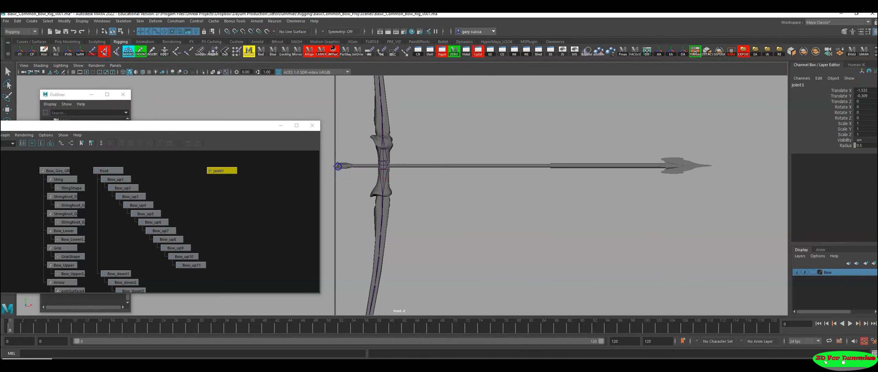
left_click(712, 166)
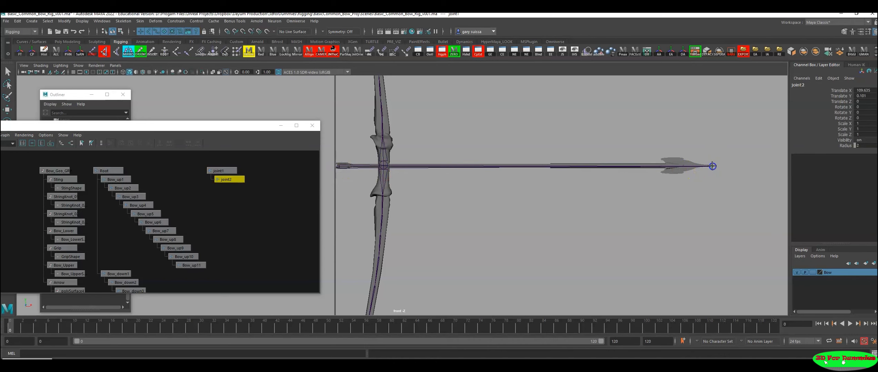
left_click_drag(712, 166, 712, 166)
Step: Rename the arrow chain's rear joint, joint1, as Back_arrow_jnt
left_click(235, 170)
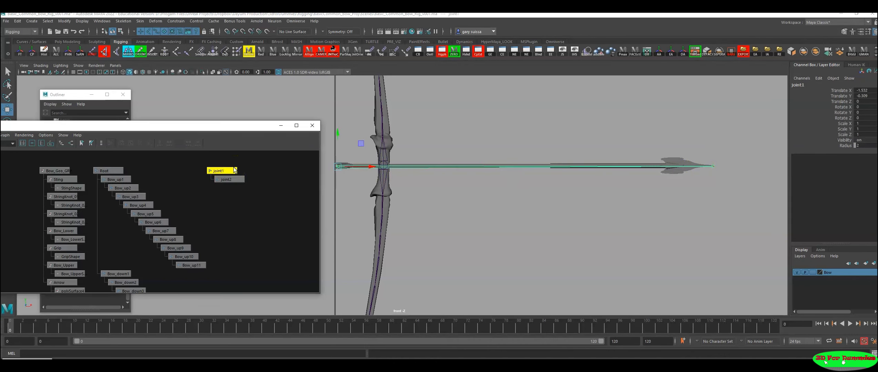
middle_click_drag(237, 190, 201, 215, "alt")
right_click_drag(202, 218, 284, 219, "alt")
middle_click_drag(278, 212, 180, 247, "alt")
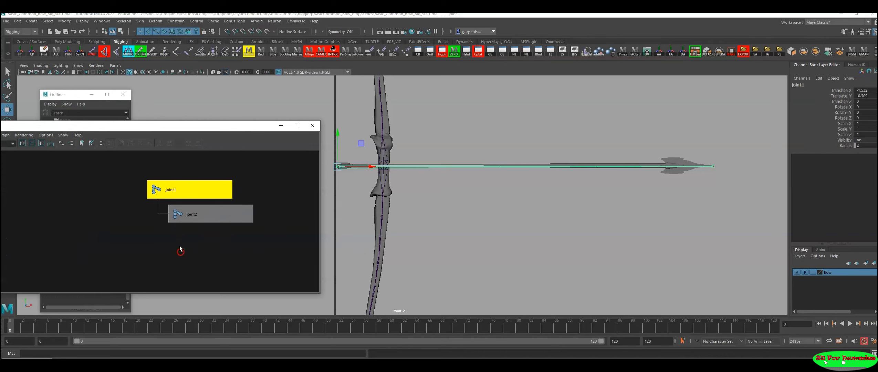
double_click(177, 191)
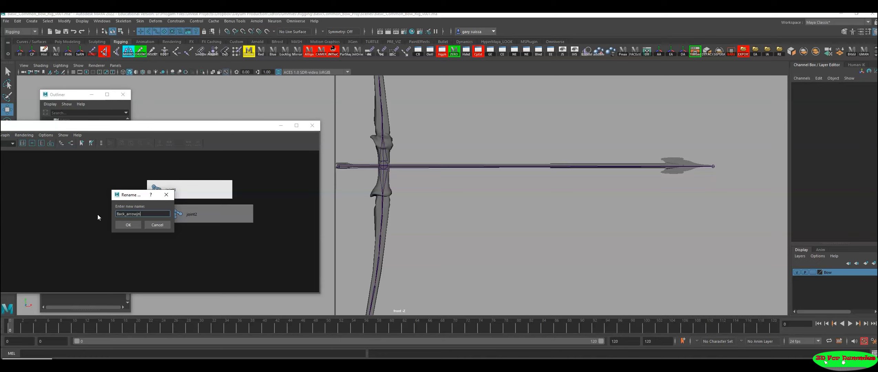
type("jnt")
key("ctrl+a")
key("Return")
Step: Rename joint2 at the arrow tip as Front_arrow_jnt, select Back_arrow_jnt, and put the Hypergraph aside
left_click(178, 213)
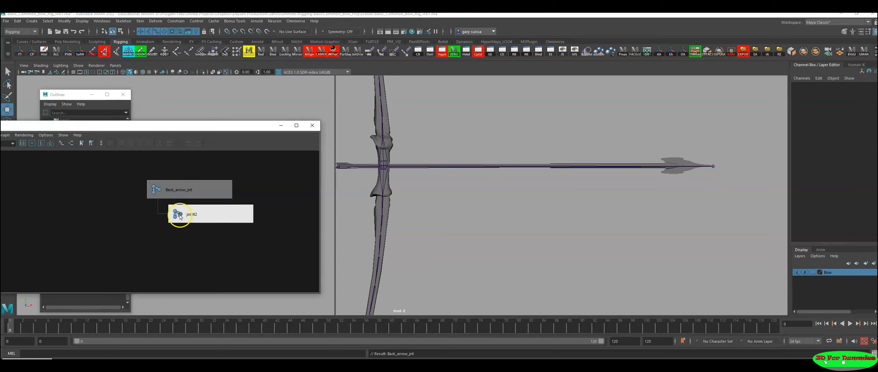
double_click(200, 212)
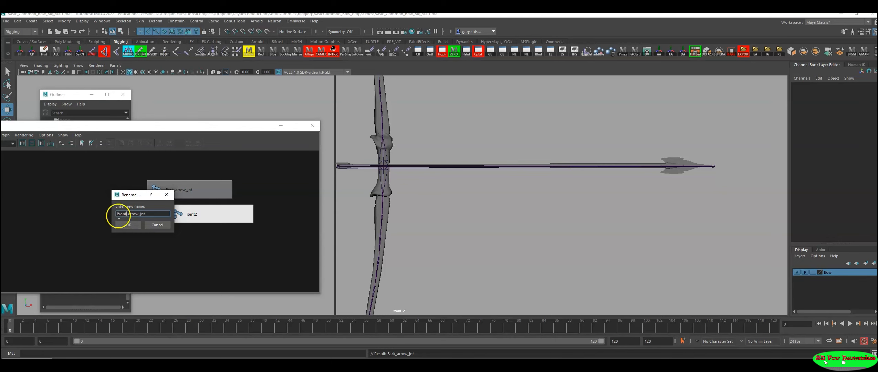
left_click(128, 225)
left_click(195, 190)
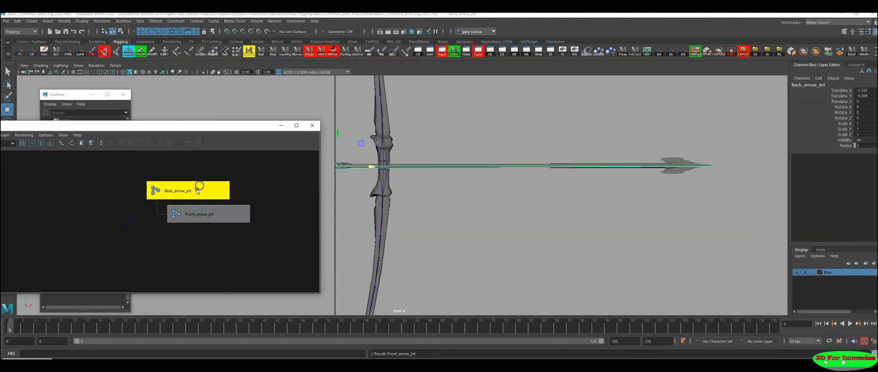
left_click(281, 125)
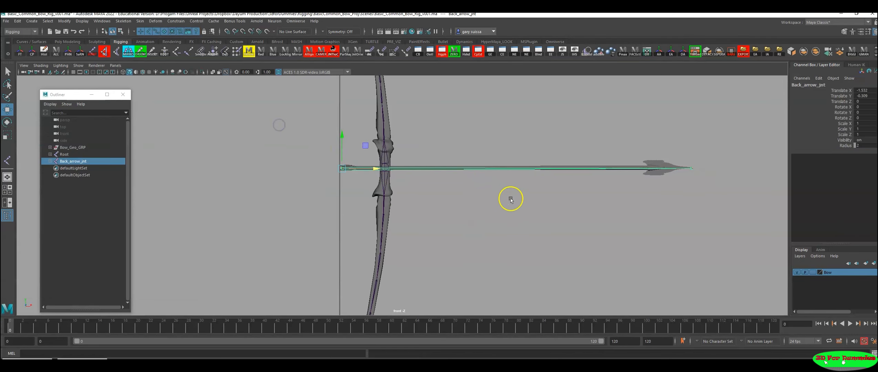
Step: Examine the arrow joint chain and the Root joint at the grip in the four-view layout and the front view
key("space")
key("space")
left_click_drag(657, 156, 568, 195, "alt")
key("space")
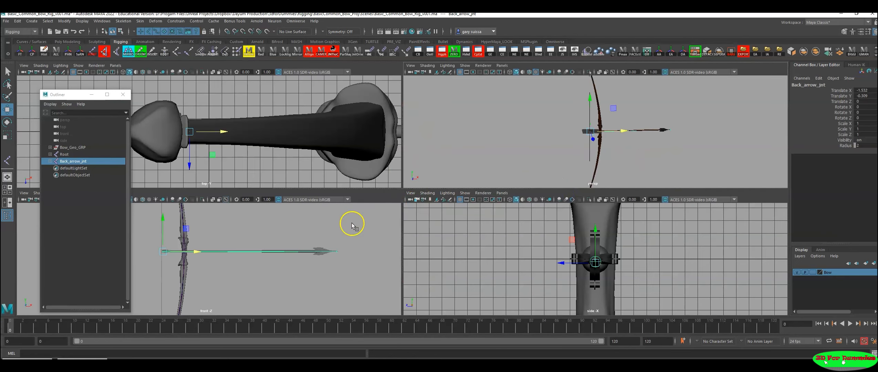
key("space")
middle_click_drag(424, 193, 476, 201, "alt")
right_click_drag(479, 203, 274, 219, "alt")
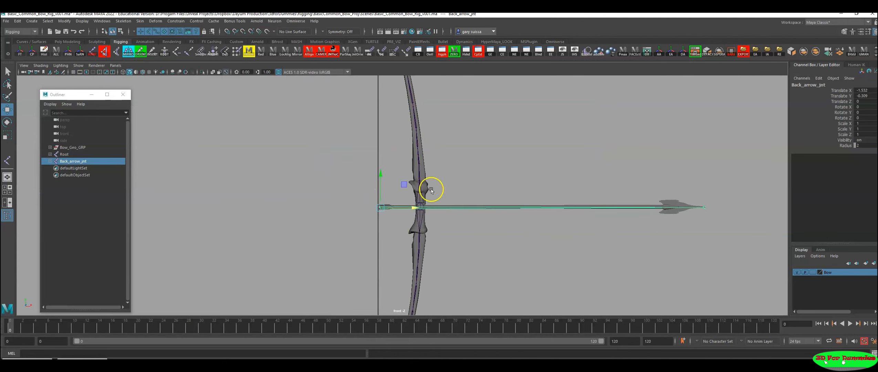
right_click_drag(348, 225, 541, 248, "alt")
middle_click_drag(541, 248, 531, 219, "alt")
right_click_drag(419, 208, 643, 254, "alt")
middle_click_drag(554, 216, 564, 242, "alt")
left_click(413, 188)
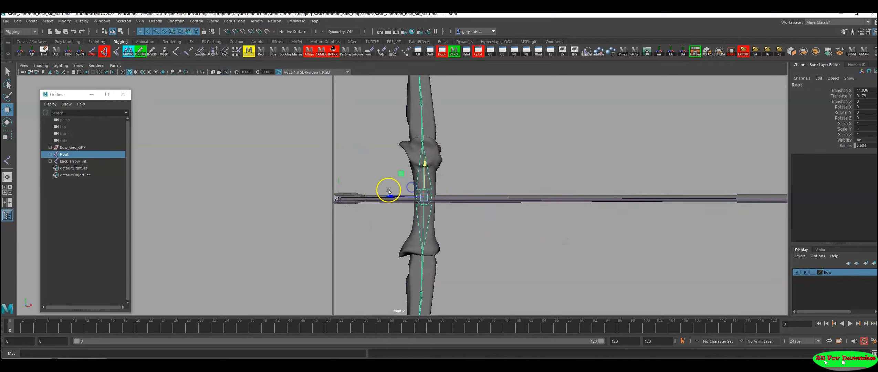
mouse_move(373, 222)
right_mouse_down("alt")
mouse_move(516, 229)
mouse_move(513, 197)
right_mouse_up("alt")
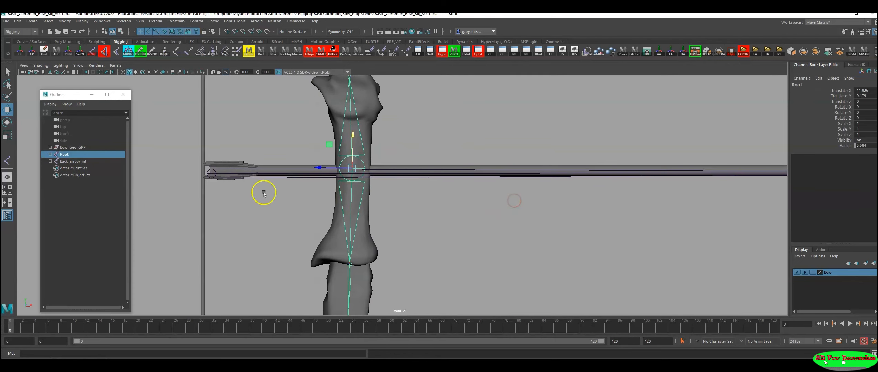
right_click_drag(543, 244, 65, 210, "alt")
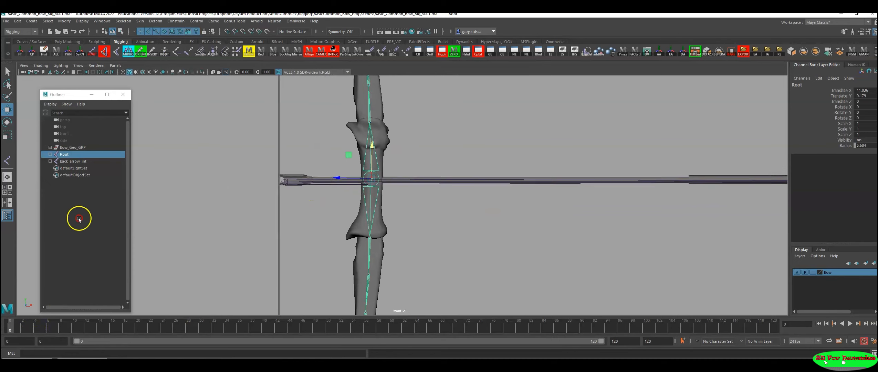
right_click_drag(482, 214, 191, 216, "alt")
right_click_drag(245, 222, 715, 259, "alt")
Step: Duplicate the Root hierarchy from the Hypergraph and delete all child joints of the copy
left_click(72, 360)
mouse_move(199, 188)
right_mouse_down("alt")
mouse_move(88, 202)
mouse_move(204, 245)
mouse_move(171, 222)
mouse_move(220, 227)
right_mouse_up("alt")
left_click(130, 183)
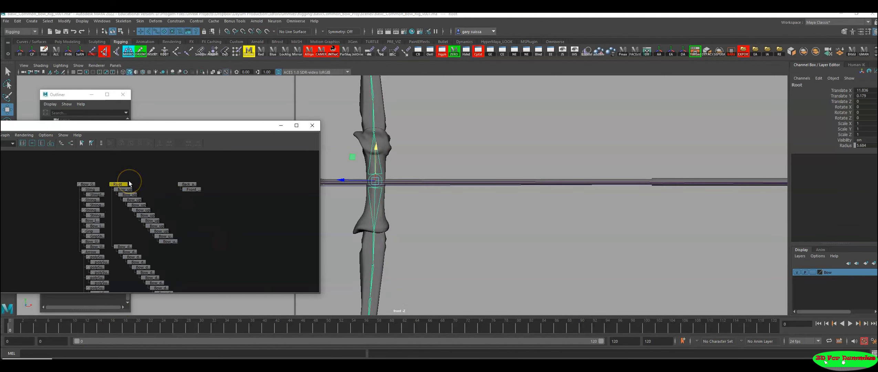
key("ctrl+d")
right_click_drag(261, 234, 217, 206, "alt")
middle_click_drag(217, 206, 233, 226, "alt")
left_click_drag(274, 276, 206, 181)
right_click_drag(227, 195, 270, 260, "alt")
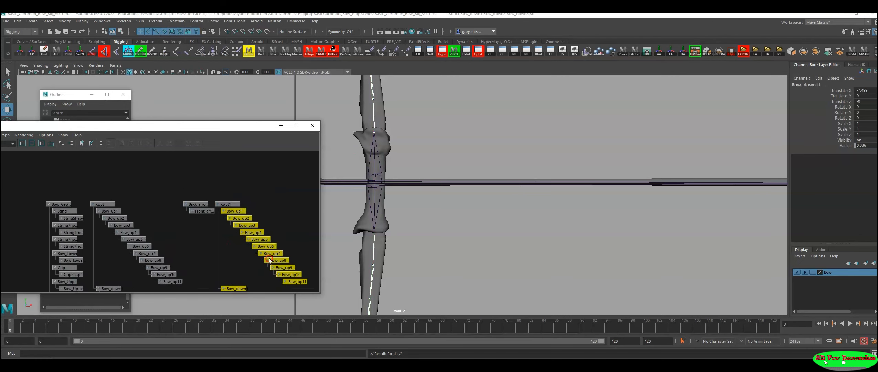
key("Delete")
Step: Select the childless Root1 copy and enlarge its radius to about 9.594
left_click_drag(249, 175, 226, 214)
middle_click_drag(412, 199, 458, 207, "alt")
right_click_drag(497, 221, 527, 241, "alt")
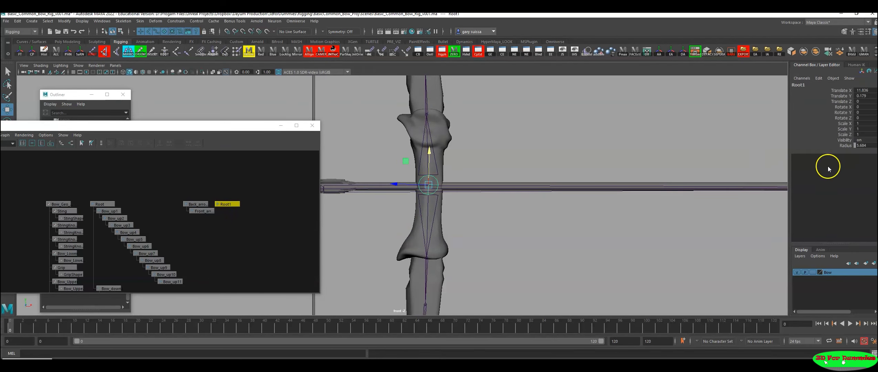
left_click(845, 145)
middle_click_drag(394, 221, 506, 224)
right_click_drag(427, 206, 617, 242, "alt")
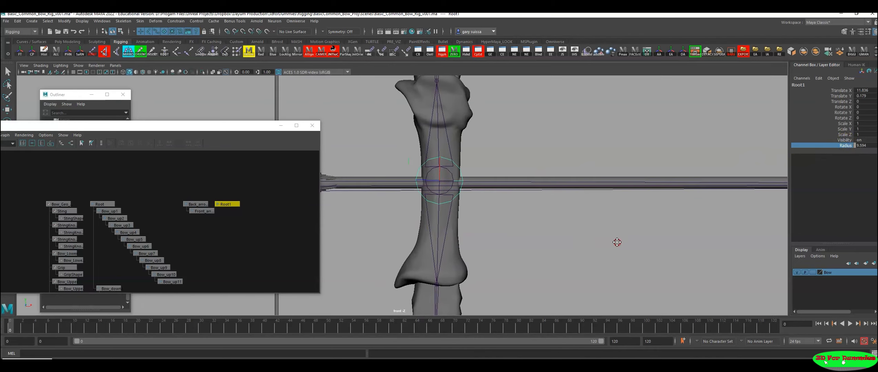
Step: Rename the enlarged Root1 joint at the grip as Root_Arrow_String
right_click_drag(447, 212, 382, 205, "alt")
middle_click_drag(382, 206, 457, 218, "alt")
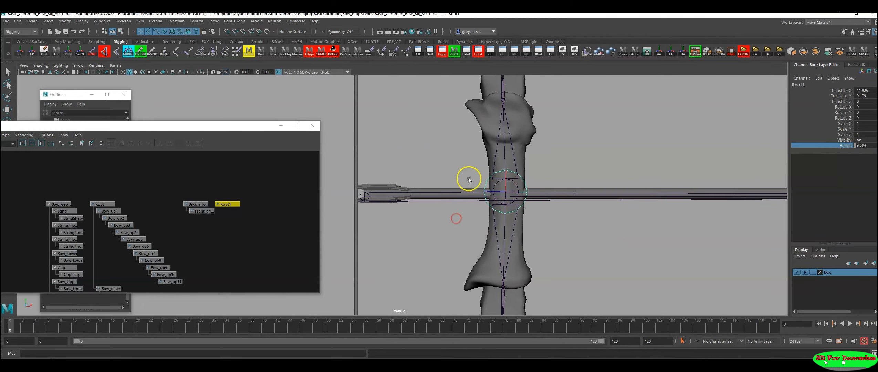
right_click_drag(511, 233, 413, 87, "alt")
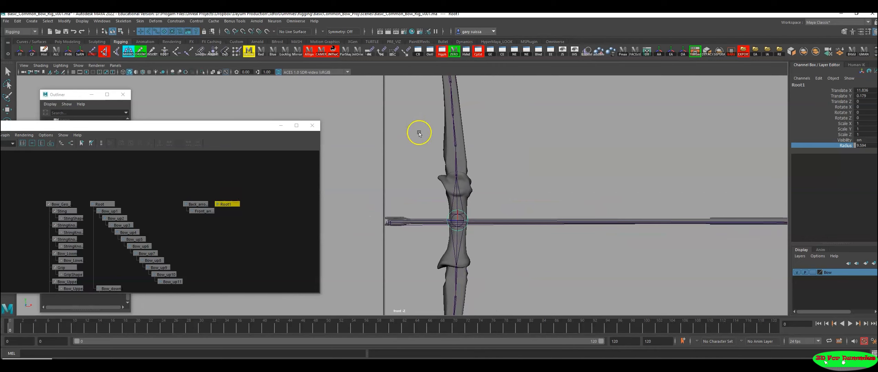
right_click_drag(487, 209, 597, 242, "alt")
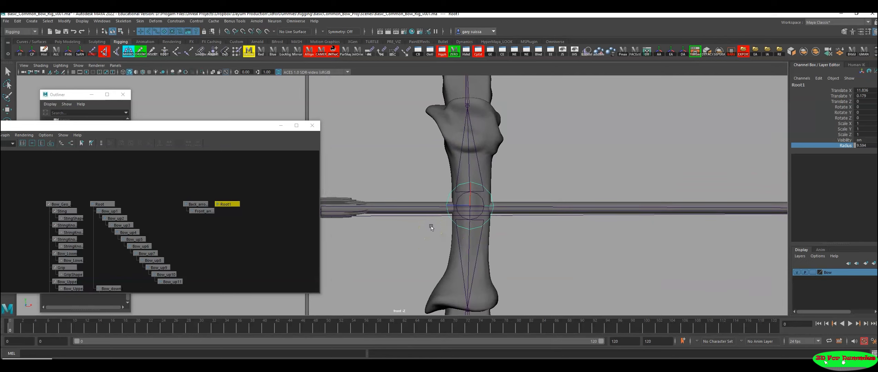
middle_click_drag(464, 223, 507, 197, "alt")
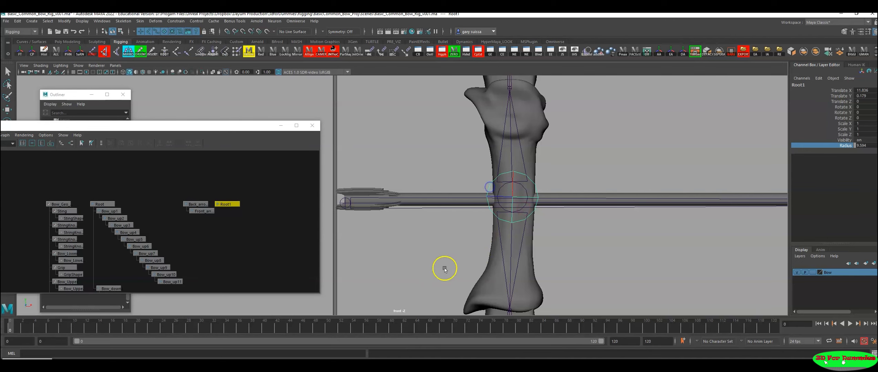
scroll(204, 208, "up", 2)
middle_click_drag(201, 210, 213, 243, "alt")
scroll(196, 227, "up", 5)
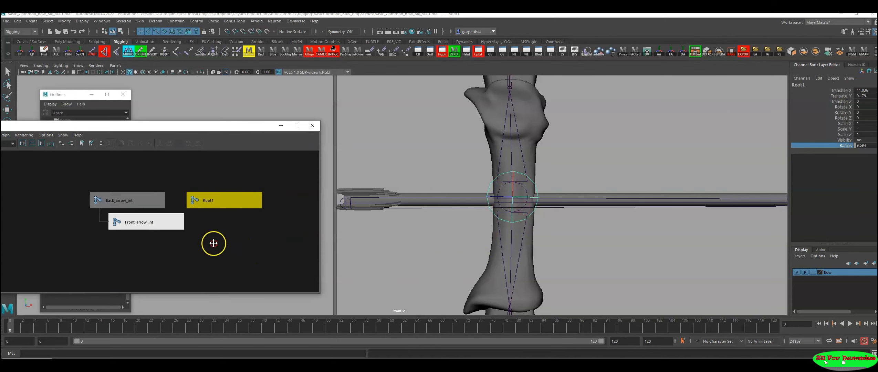
double_click(230, 201)
left_click(154, 216)
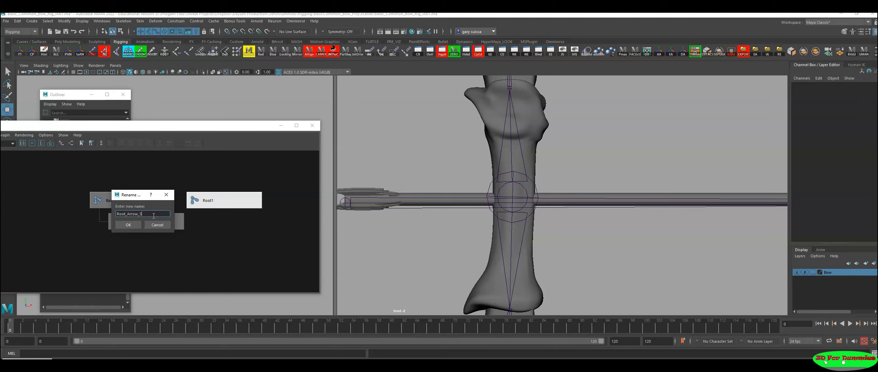
left_click(129, 225)
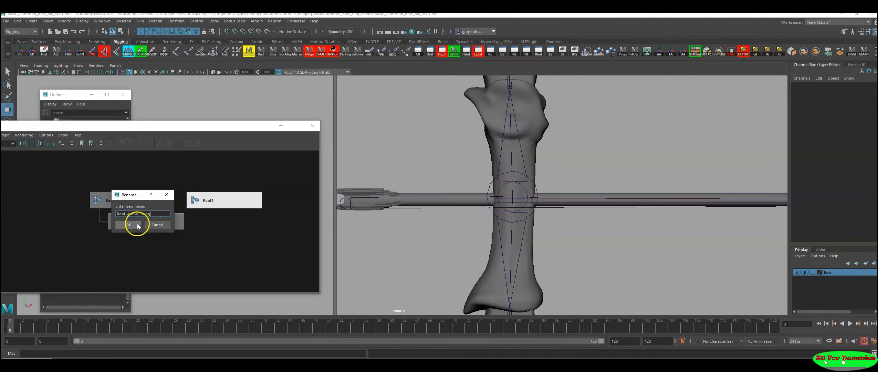
left_click(231, 223)
Step: Parent Back_arrow_jnt, together with its child joint, under Root_Arrow_String
right_click_drag(586, 193, 451, 185, "alt")
middle_click_drag(451, 185, 464, 181, "alt")
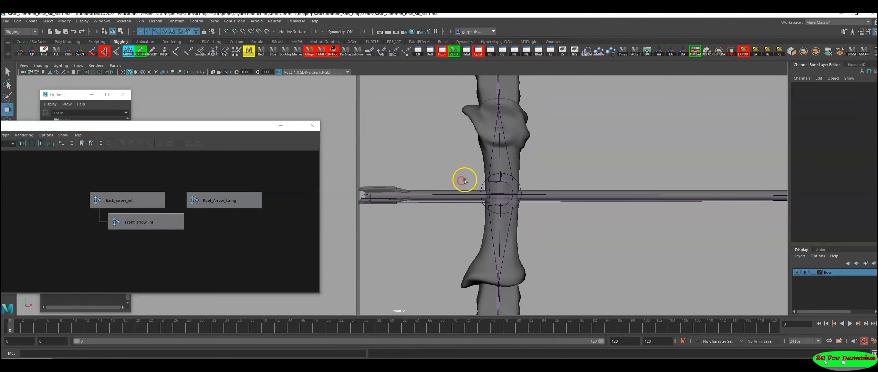
left_click_drag(432, 149, 425, 231)
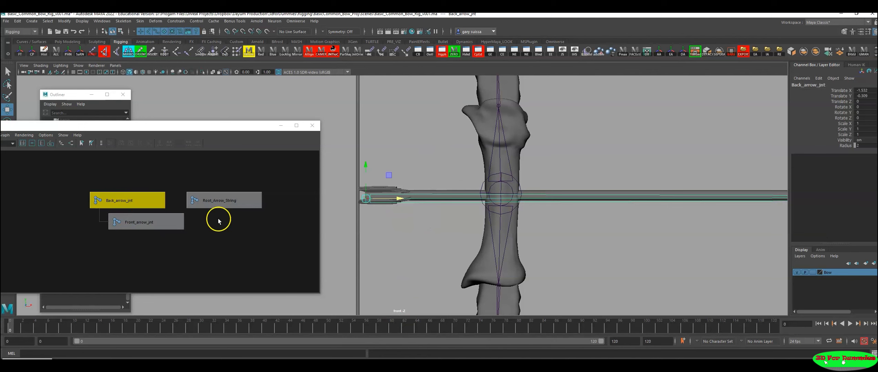
left_click(226, 201, "shift")
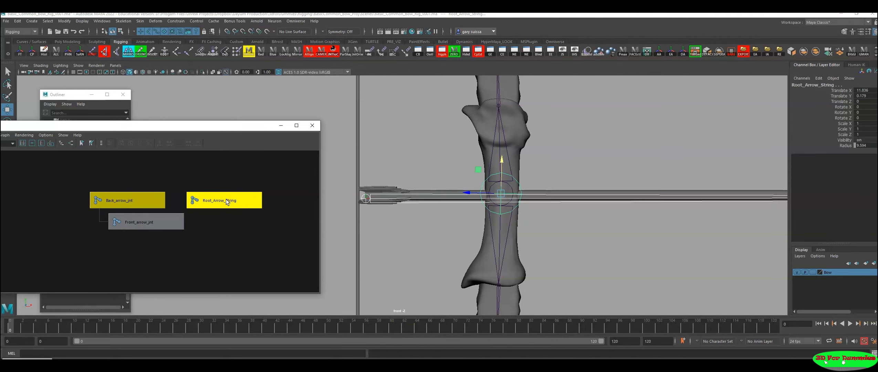
key("p")
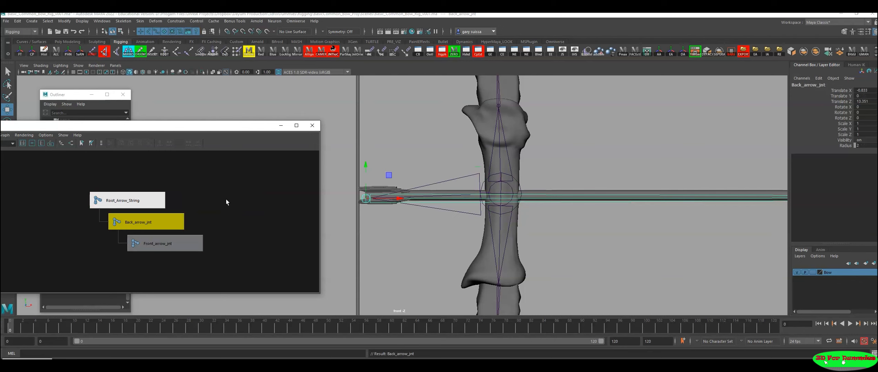
Step: Select Root_Arrow_String, try moving it with the arrow chain, and undo the move
left_click(133, 199)
right_click_drag(568, 175, 442, 179, "alt")
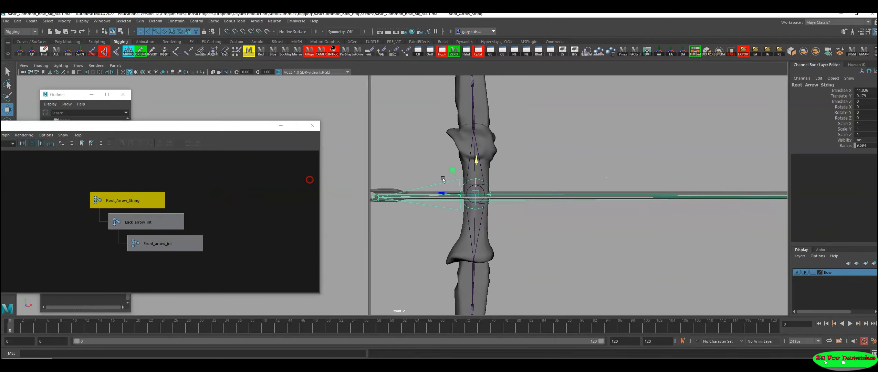
left_click_drag(457, 192, 479, 215)
key("ctrl+z")
right_click_drag(482, 206, 631, 218, "alt")
middle_click_drag(504, 205, 456, 204, "alt")
right_click_drag(456, 207, 651, 235, "alt")
middle_click_drag(593, 215, 608, 228, "alt")
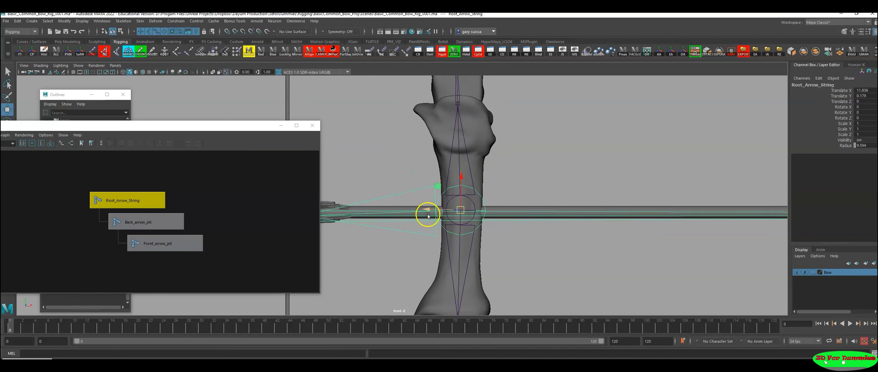
Step: Parent Root_Arrow_String with its arrow joint chain under the Root joint
right_click_drag(202, 201, 156, 194, "alt")
middle_click_drag(155, 194, 161, 193, "alt")
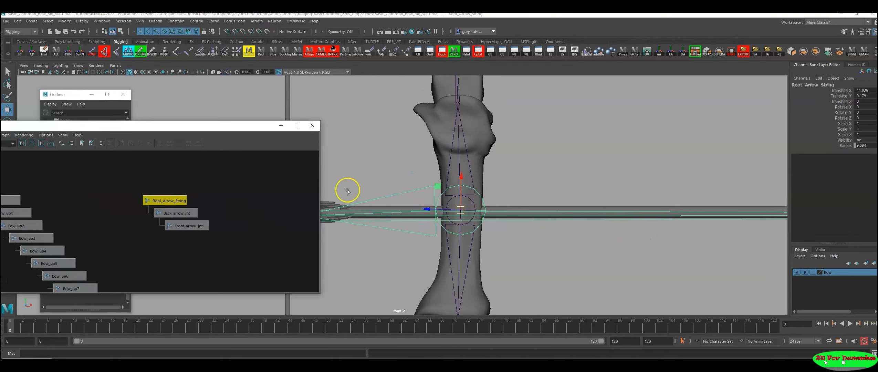
right_click(504, 168)
left_click(458, 171, "shift")
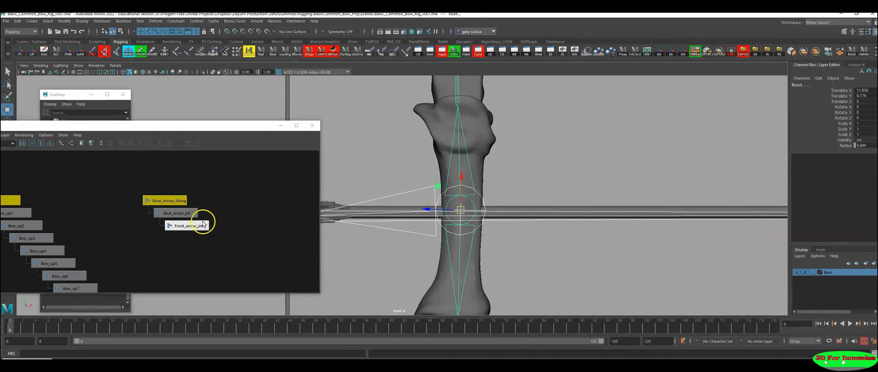
middle_click_drag(106, 215, 215, 193, "alt")
left_click(96, 180)
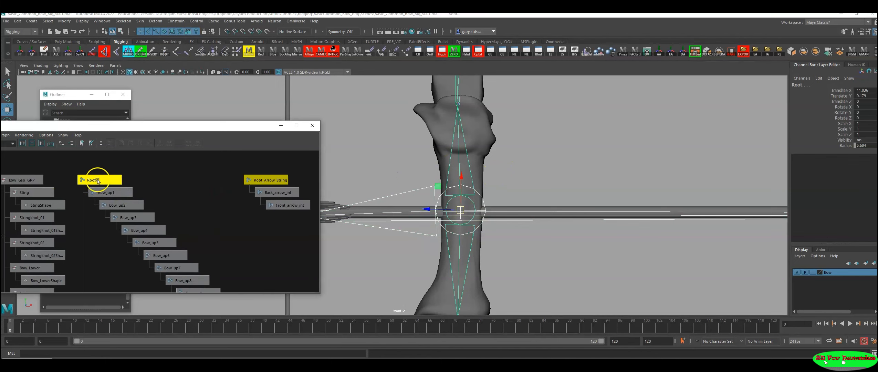
right_click_drag(526, 216, 521, 217, "alt")
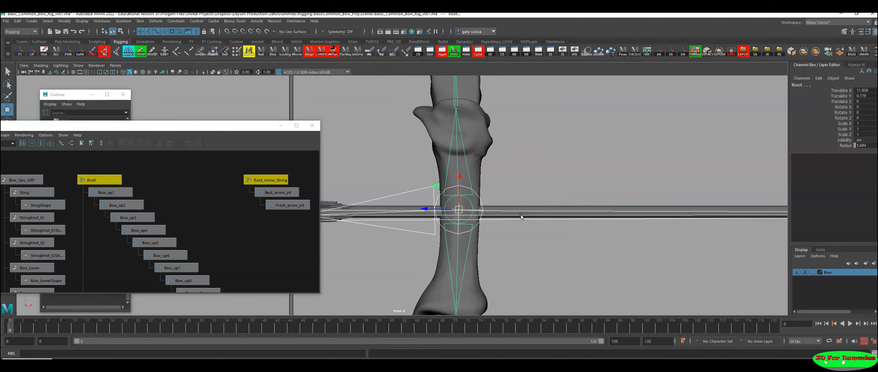
key("p")
left_click_drag(522, 140, 515, 143)
left_click_drag(445, 157, 442, 155)
right_click_drag(443, 193, 164, 232, "alt")
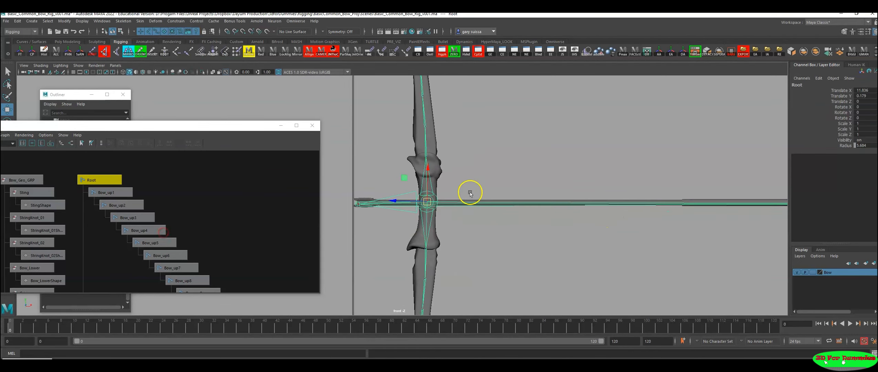
Step: Try moving the Root joint with its whole hierarchy and undo the move
right_click_drag(470, 194, 310, 185, "alt")
left_click(100, 178)
right_click_drag(538, 213, 147, 212, "alt")
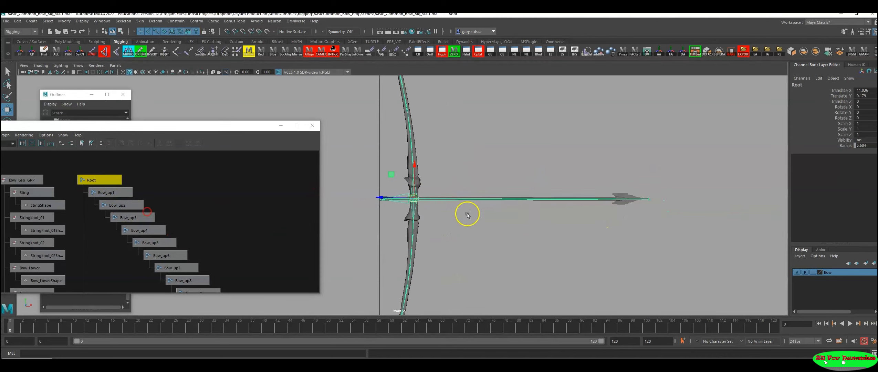
middle_click_drag(468, 214, 508, 210, "alt")
left_click_drag(502, 182, 425, 185)
key("ctrl+z")
right_click_drag(418, 193, 619, 229, "alt")
middle_click_drag(619, 229, 458, 245, "alt")
right_click_drag(459, 244, 465, 233, "alt")
middle_click_drag(465, 233, 590, 210, "alt")
Step: Select Back_arrow_jnt, try moving it forward along the arrow past the grip, and undo the move
left_click_drag(575, 147, 565, 228)
right_click_drag(469, 237, 541, 238, "alt")
middle_click_drag(542, 239, 557, 263, "alt")
right_click_drag(586, 257, 277, 239, "alt")
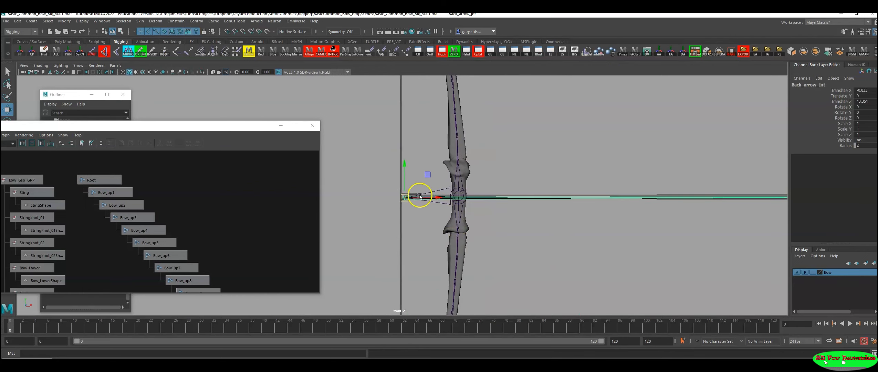
left_click_drag(428, 196, 837, 180)
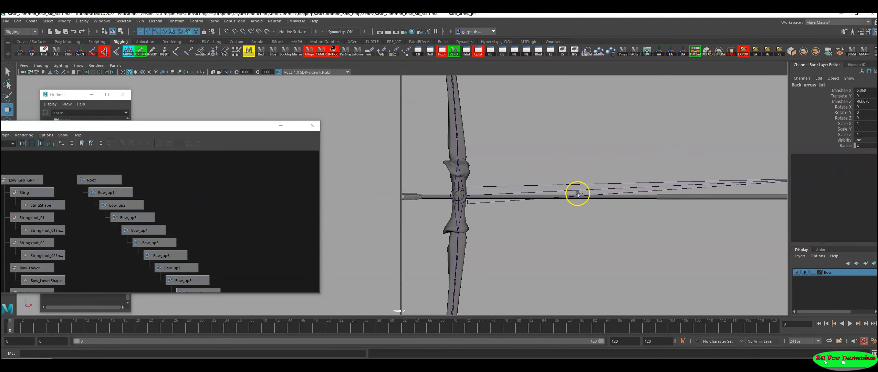
key("ctrl+z")
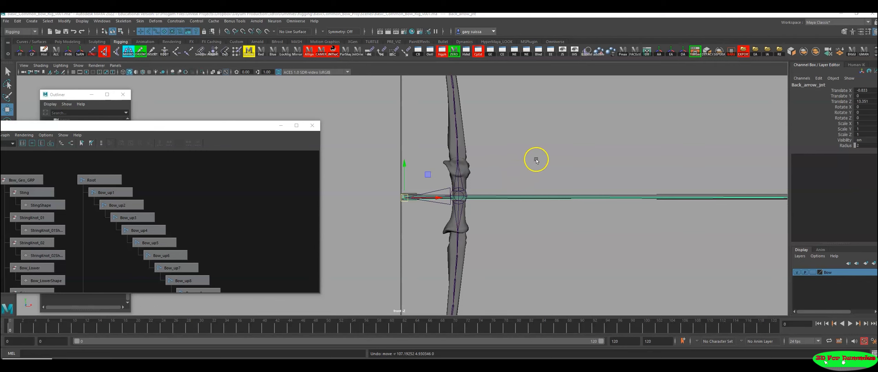
Step: Show the textured bow in the perspective view with its joints displayed through the mesh
key("6")
key("space")
key("space")
left_click_drag(587, 155, 515, 200, "alt")
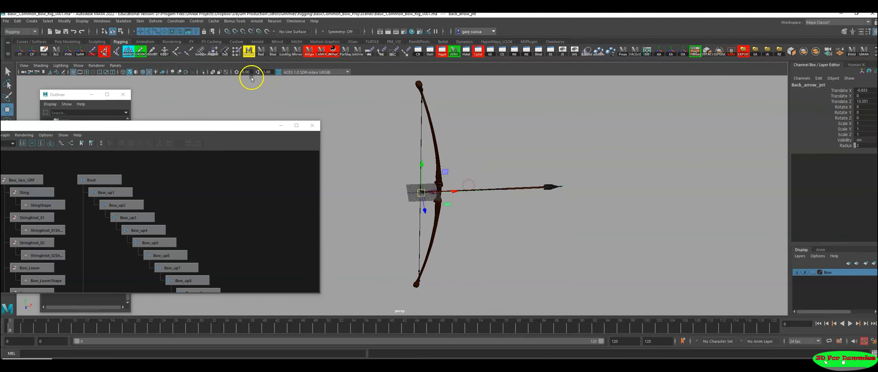
left_click(229, 73)
left_click_drag(489, 167, 463, 167, "alt")
middle_click_drag(463, 167, 493, 180, "alt")
right_click_drag(494, 181, 523, 219, "alt")
left_click_drag(524, 219, 512, 182, "alt")
middle_click_drag(511, 182, 488, 184, "alt")
right_click_drag(488, 184, 593, 222, "alt")
middle_click_drag(594, 221, 574, 221, "alt")
right_click_drag(574, 221, 636, 240, "alt")
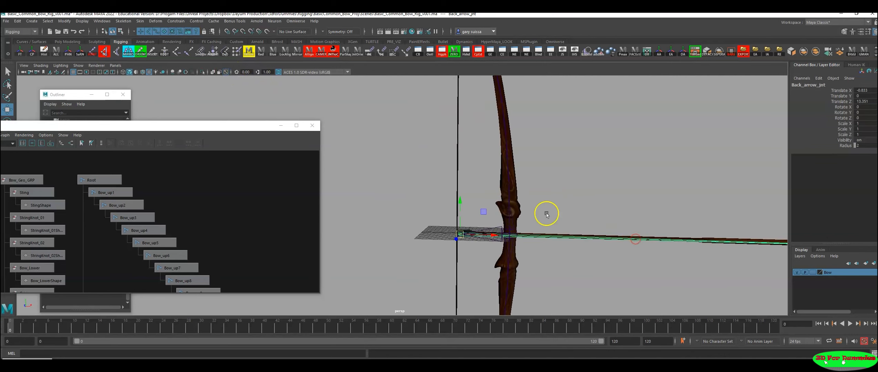
middle_click_drag(519, 237, 526, 197, "alt")
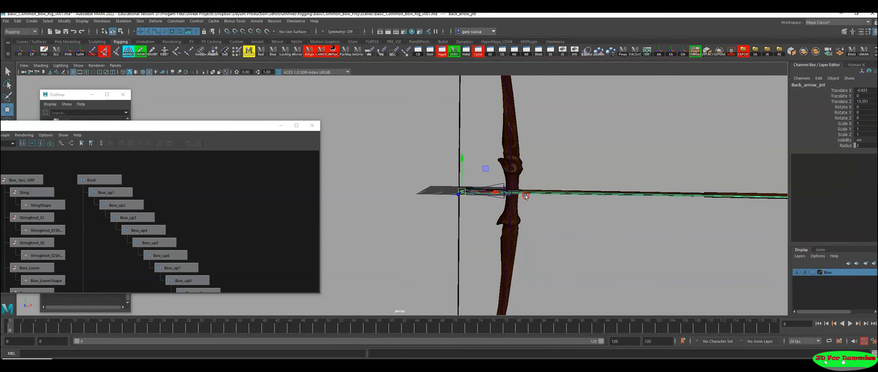
Step: Create a display layer from the selected Root hierarchy, name it skeleton, and colour it red
left_click(507, 180)
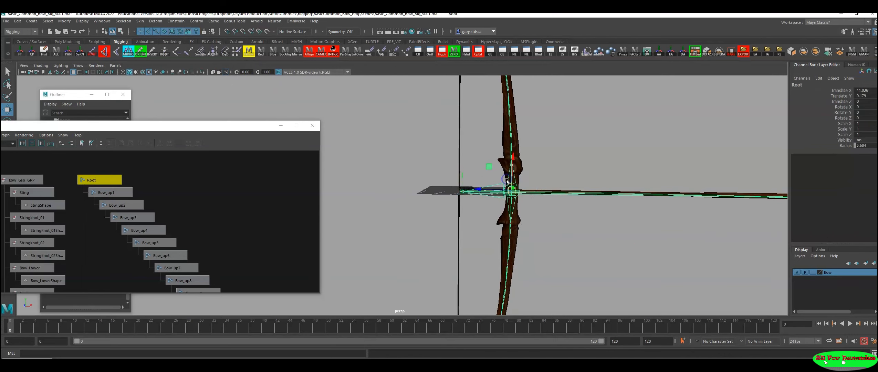
left_click(874, 264)
double_click(833, 272)
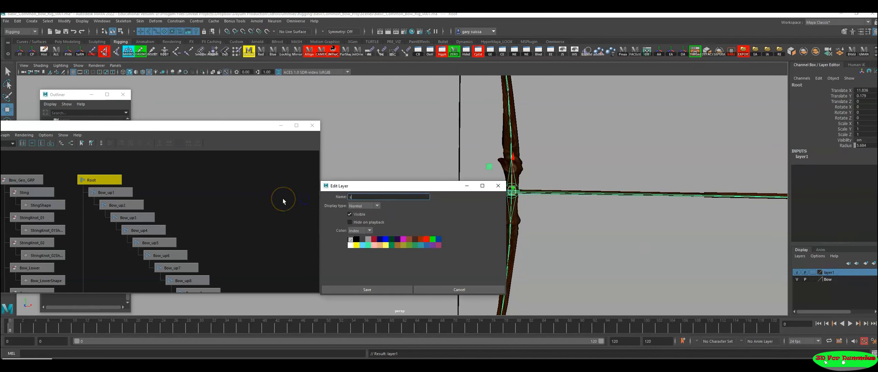
type("skeleton")
left_click(377, 289)
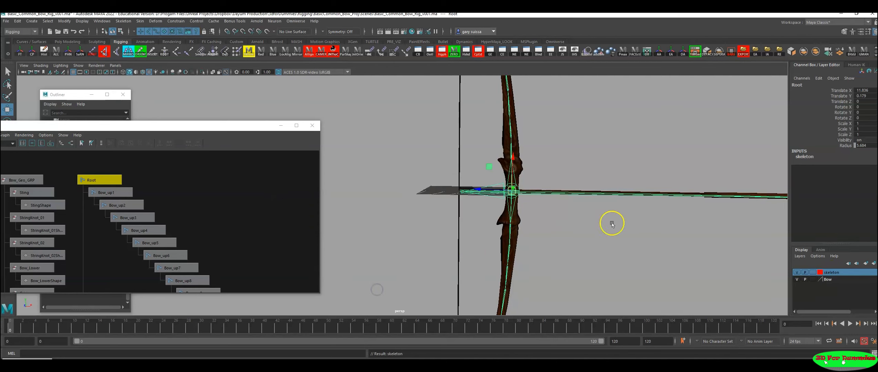
Step: Clear the selection and examine the coloured skeleton along the upper limb, grip and arrow in the perspective view
left_click(583, 241)
scroll(582, 239, "up", 2)
middle_click_drag(583, 236, 539, 239, "alt")
right_click_drag(613, 237, 435, 212, "alt")
middle_click_drag(436, 213, 443, 259, "alt")
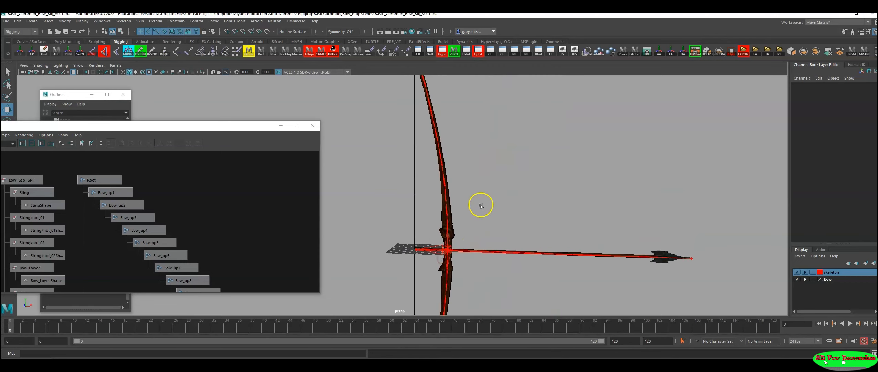
right_click_drag(463, 146, 455, 180, "alt")
middle_click_drag(455, 179, 468, 196, "alt")
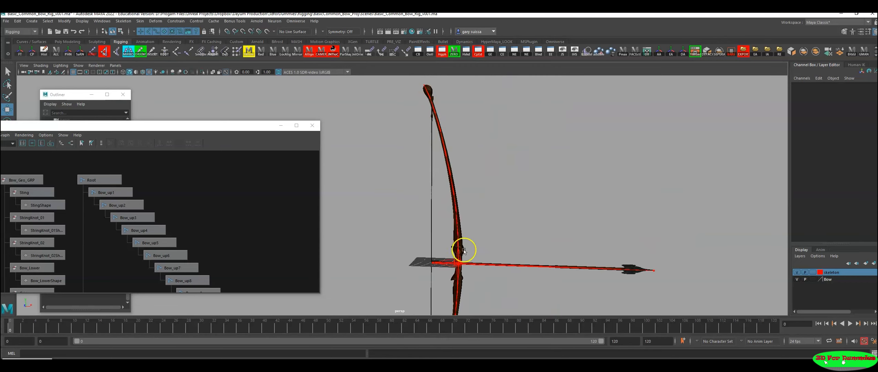
right_click_drag(462, 242, 505, 231, "alt")
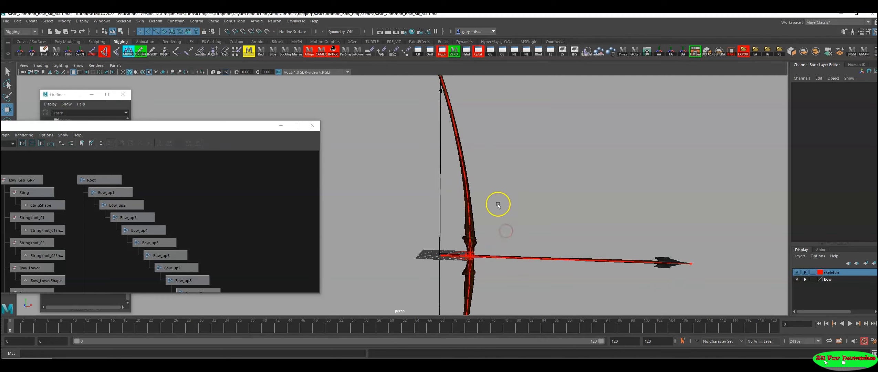
right_click_drag(502, 207, 455, 199, "alt")
middle_click_drag(455, 199, 459, 220, "alt")
right_click_drag(458, 220, 450, 218, "alt")
middle_click_drag(450, 219, 424, 193, "alt")
right_click_drag(424, 193, 475, 205, "alt")
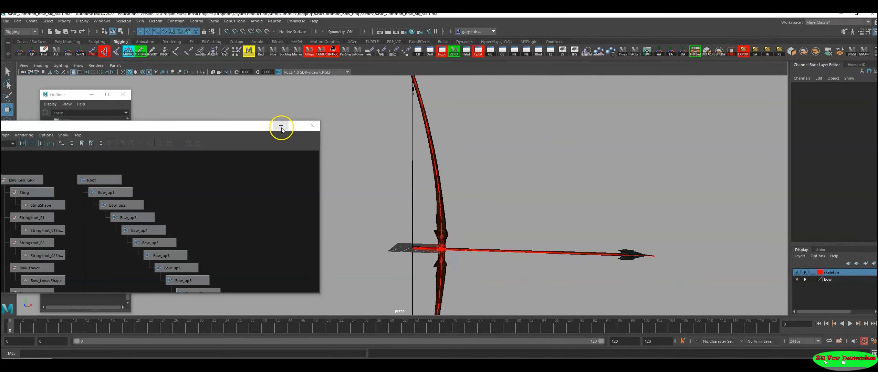
Step: Open the IK Handle tool's settings and start a Rotate-Plane Solver handle at Bow_up1, just above the grip
left_click(103, 52)
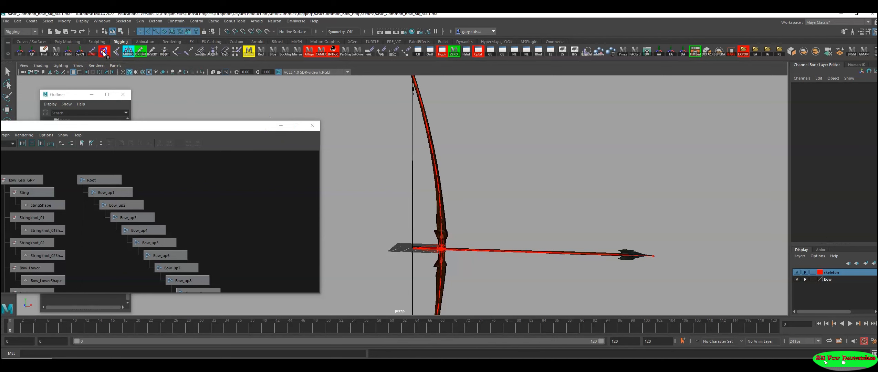
left_click_drag(46, 125, 123, 161)
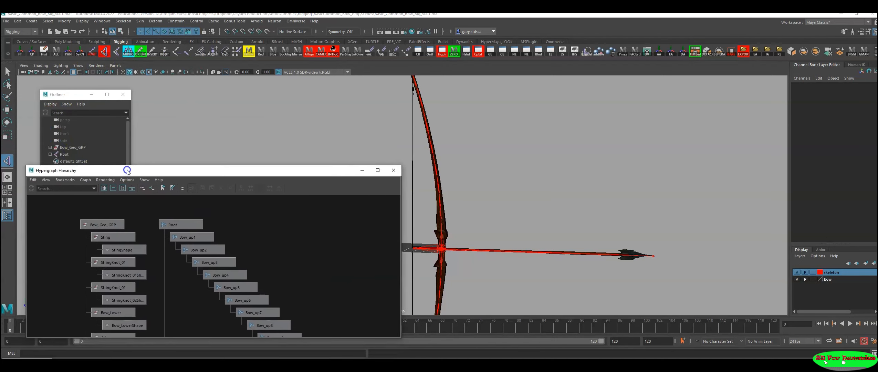
double_click(5, 162)
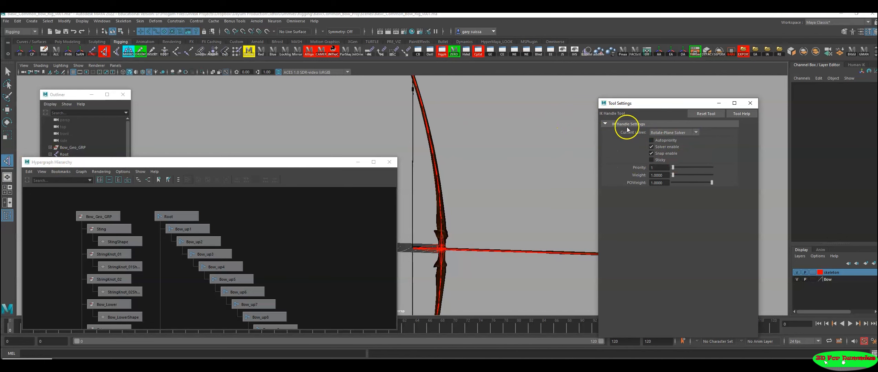
left_click_drag(449, 201, 551, 220, "alt")
right_click_drag(410, 208, 514, 227, "alt")
middle_click_drag(515, 226, 478, 219, "alt")
right_click_drag(461, 216, 594, 243, "alt")
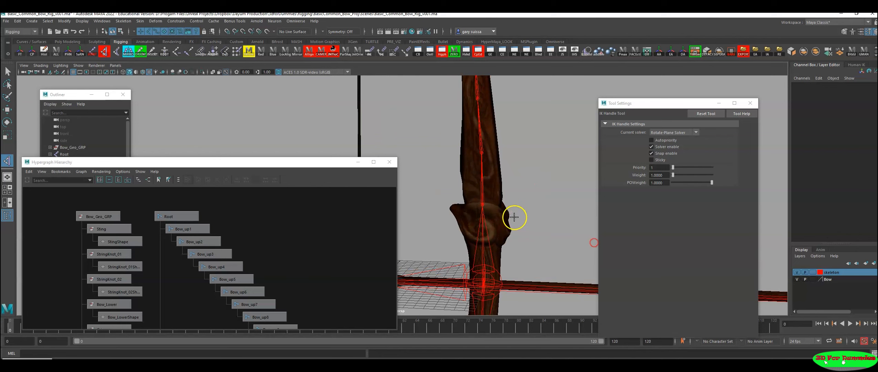
left_click(483, 205)
Step: Finish the upper limb's IK handle at the joint just below the limb's knobbed tip
right_click_drag(526, 186, 319, 163, "alt")
middle_click_drag(433, 90, 469, 232, "alt")
right_click_drag(430, 204, 499, 214, "alt")
middle_click_drag(446, 215, 422, 163, "alt")
right_click_drag(423, 163, 537, 201, "alt")
middle_click_drag(524, 110, 459, 224, "alt")
right_click_drag(459, 224, 532, 240, "alt")
middle_click_drag(435, 244, 502, 200, "alt")
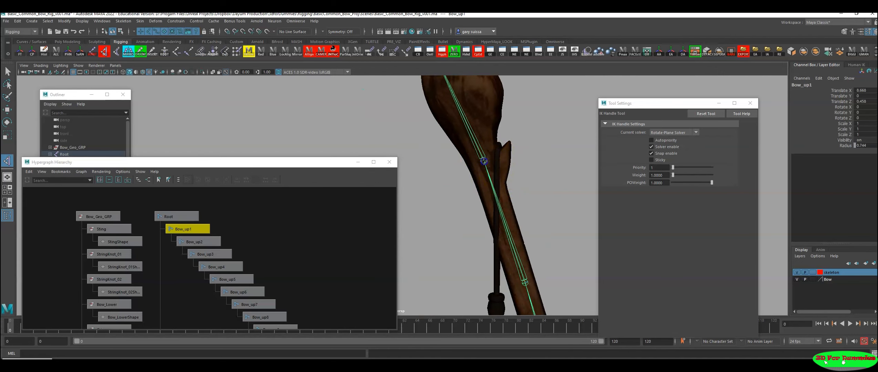
left_click(484, 161)
Step: Test the upper limb's IK handle by pulling it down towards the grip, and undo the move
right_click_drag(526, 226, 342, 193, "alt")
middle_click_drag(502, 216, 501, 121, "alt")
mouse_move(534, 165)
right_mouse_down("alt")
mouse_move(535, 188)
mouse_move(535, 159)
right_mouse_up("alt")
left_click_drag(445, 99, 445, 132)
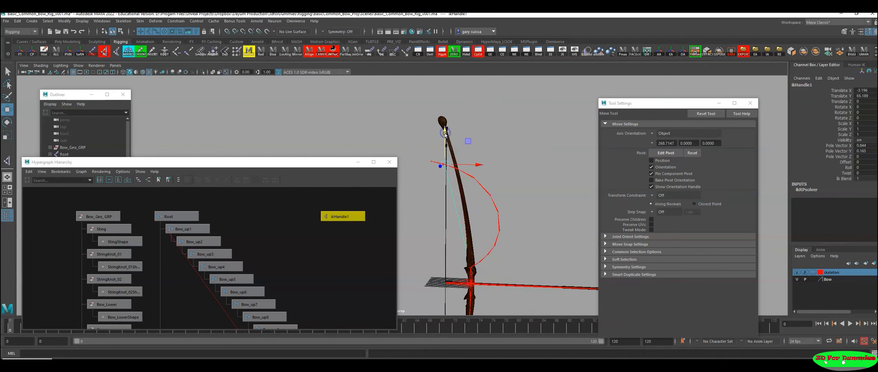
key("ctrl+z")
Step: Create a Rotate-Plane IK handle on the lower limb from Bow_down1 to the joint just above the limb's tip
middle_click_drag(466, 259, 478, 125, "alt")
right_click_drag(492, 197, 531, 200, "alt")
middle_click_drag(531, 201, 510, 147, "alt")
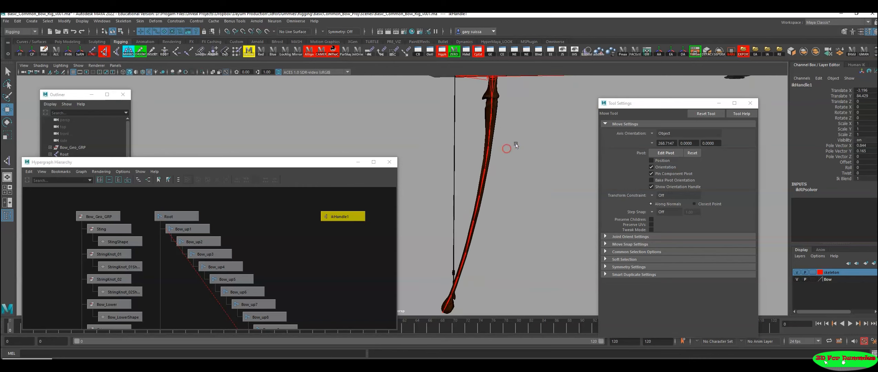
left_click(7, 162)
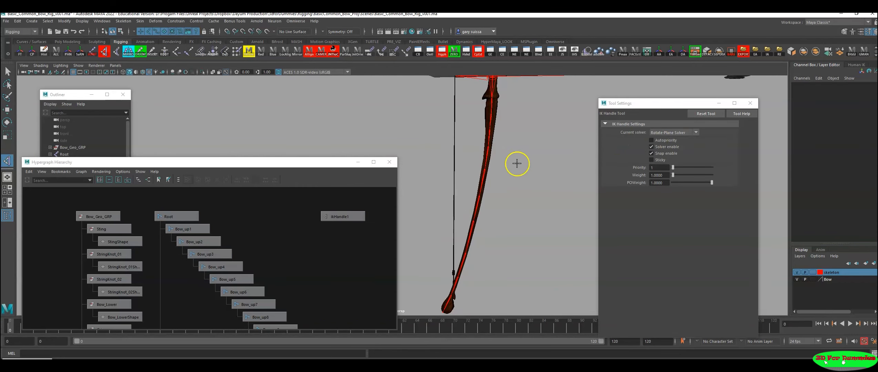
middle_click_drag(516, 162, 539, 181, "alt")
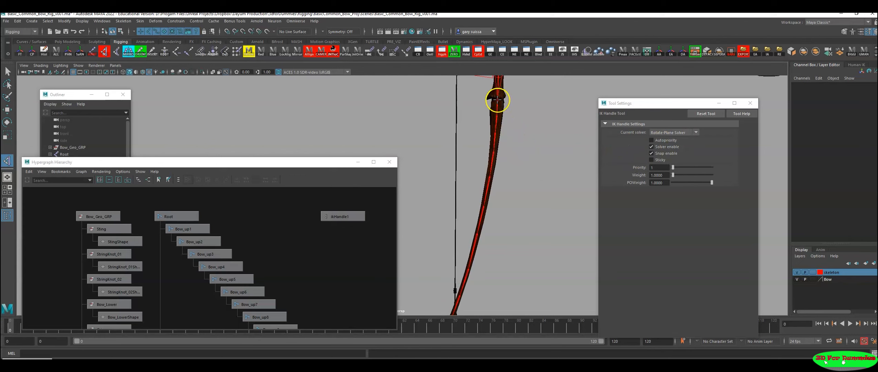
left_click(496, 99)
middle_click_drag(503, 223, 513, 146, "alt")
right_click_drag(455, 181, 514, 231, "alt")
middle_click_drag(514, 231, 475, 194, "alt")
right_click_drag(475, 194, 610, 247, "alt")
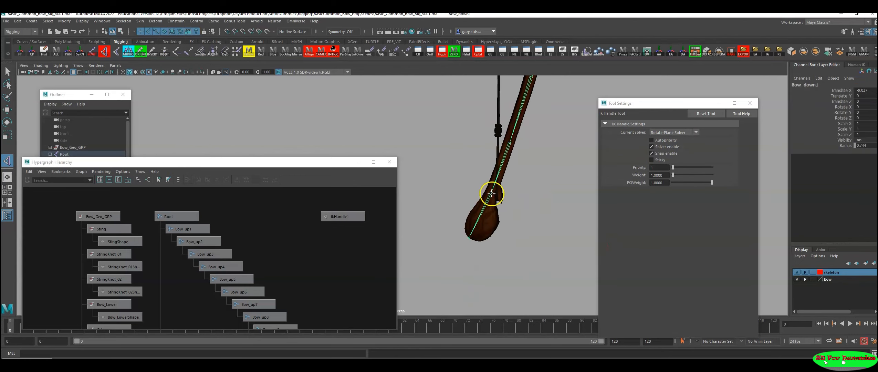
left_click(491, 194)
Step: Test the lower limb's IK handle by pulling it up towards the grip, and undo the move
key("w")
right_click_drag(539, 207, 465, 181, "alt")
middle_click_drag(465, 182, 489, 252, "alt")
right_click_drag(489, 252, 388, 227, "alt")
middle_click_drag(484, 174, 501, 221, "alt")
left_click_drag(459, 253, 470, 195)
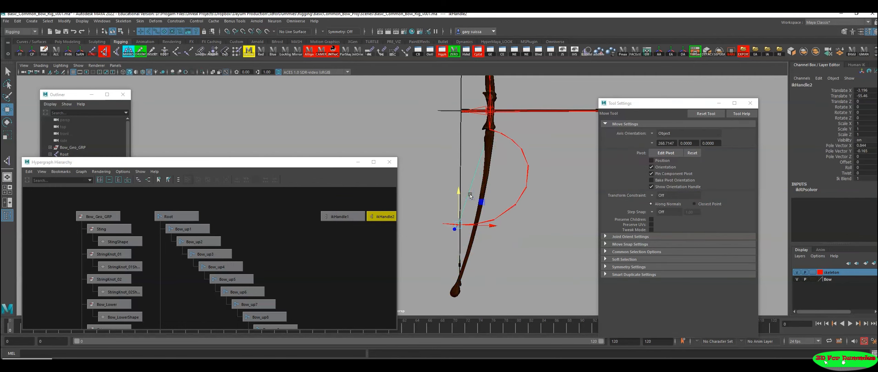
key("ctrl+z")
Step: Rename the upper limb's IK handle as ikHandle_Top in the Hypergraph
middle_click_drag(355, 248, 250, 270, "alt")
right_click_drag(249, 269, 289, 257, "alt")
left_click(240, 233)
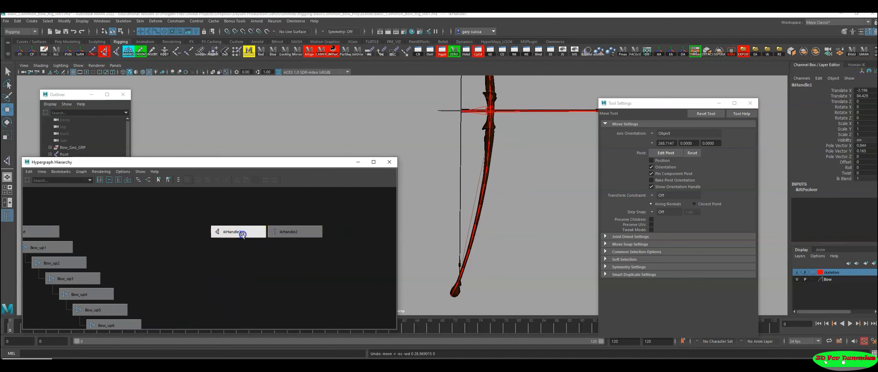
double_click(240, 233)
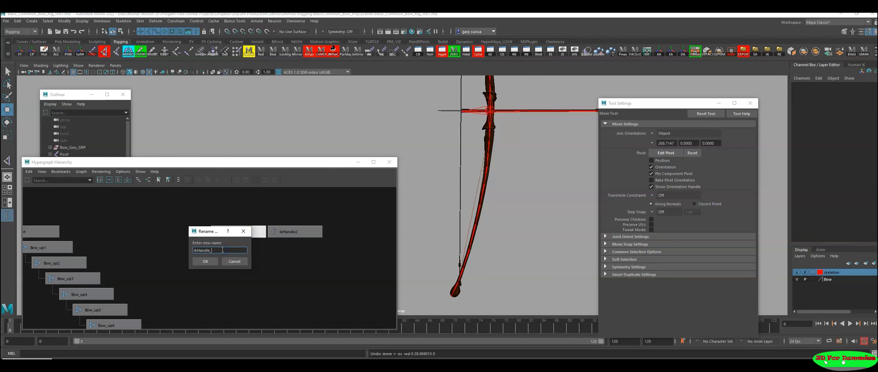
key("Return")
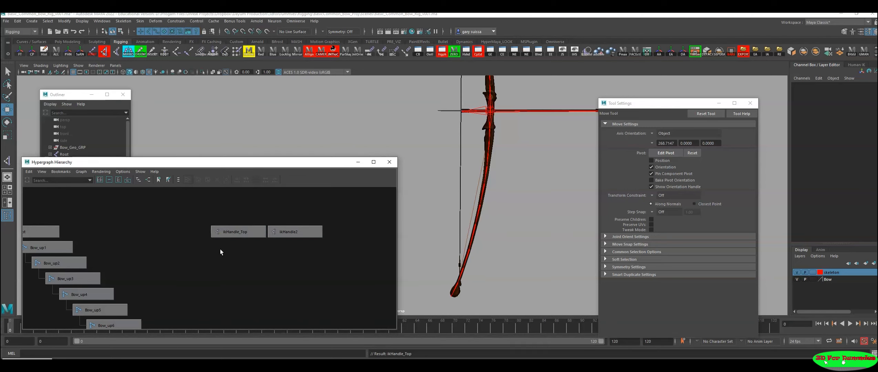
Step: Rename the lower limb's IK handle as ikHandle_Bottom
left_click(290, 232)
double_click(291, 231)
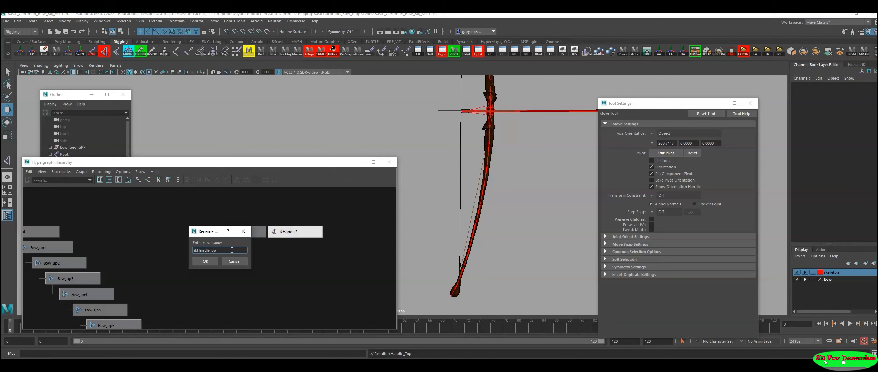
type("ikHandle_Bottom")
key("Return")
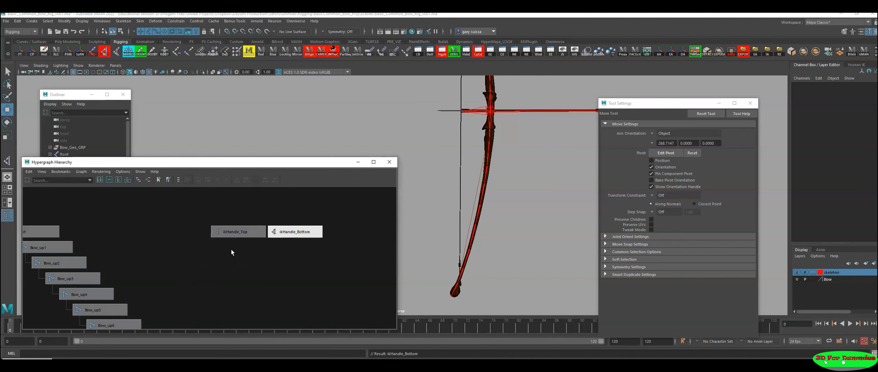
Step: Close the tool settings and move the Hypergraph window clear of the bow in the viewport
scroll(493, 209, "down", 2)
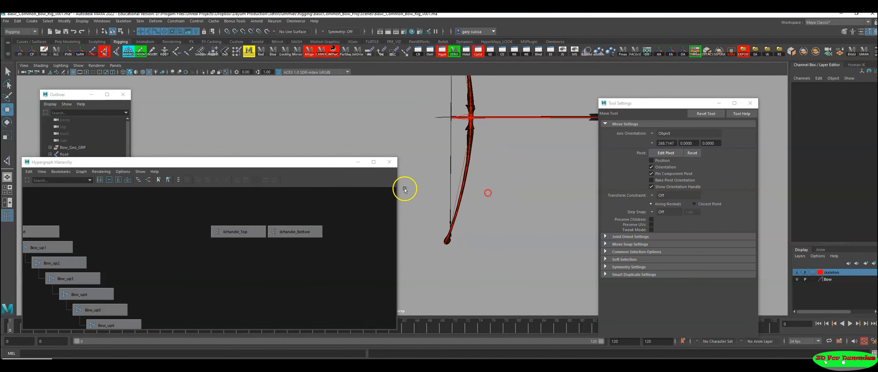
left_click_drag(331, 165, 742, 163)
left_click(749, 103)
left_click_drag(567, 162, 653, 139)
middle_click_drag(448, 191, 336, 212, "alt")
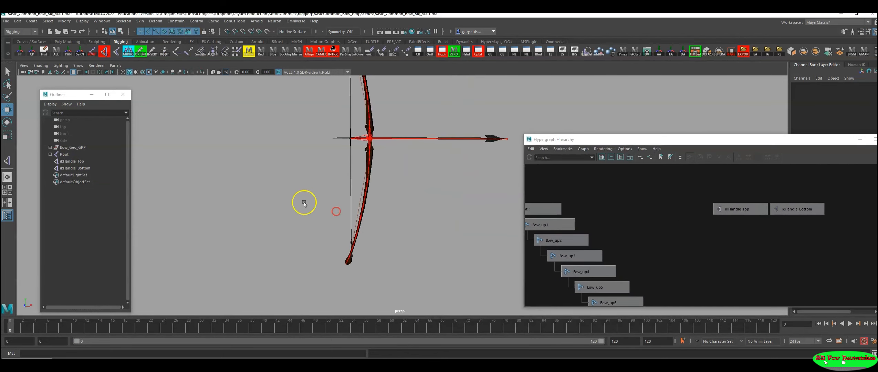
Step: Create a NURBS circle at the origin and scale it uniformly to about 13.46
left_click(22, 41)
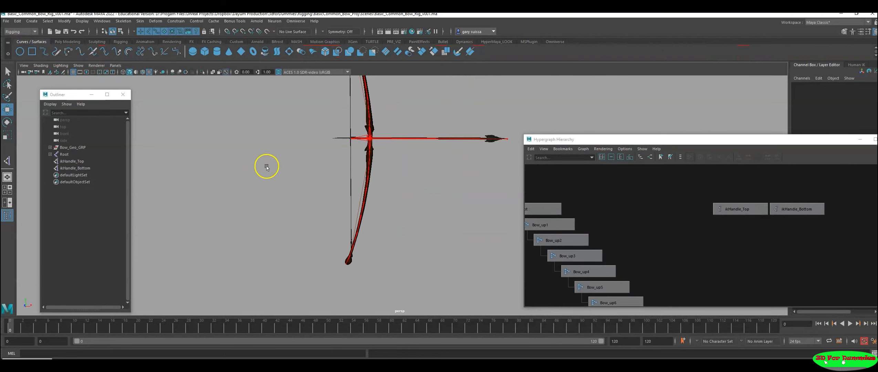
left_click(19, 52)
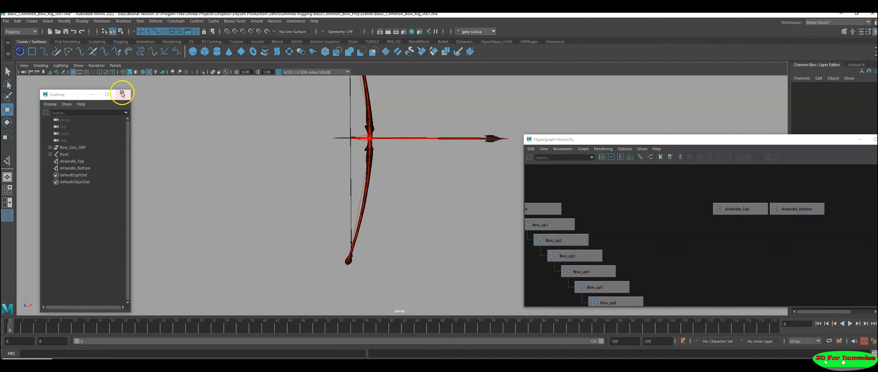
left_click_drag(327, 249, 341, 214, "alt")
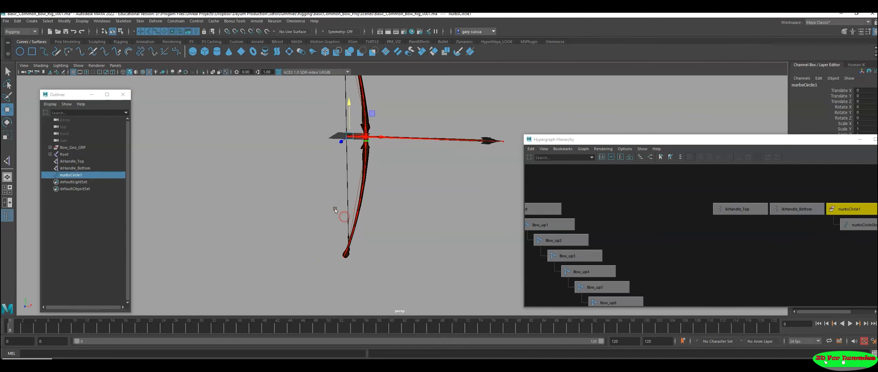
key("r")
left_click_drag(350, 137, 373, 131)
left_click_drag(360, 190, 384, 184, "alt")
Step: Move the circle down to the lower limb's tip and snap it to the joint at the IK handle's end
key("w")
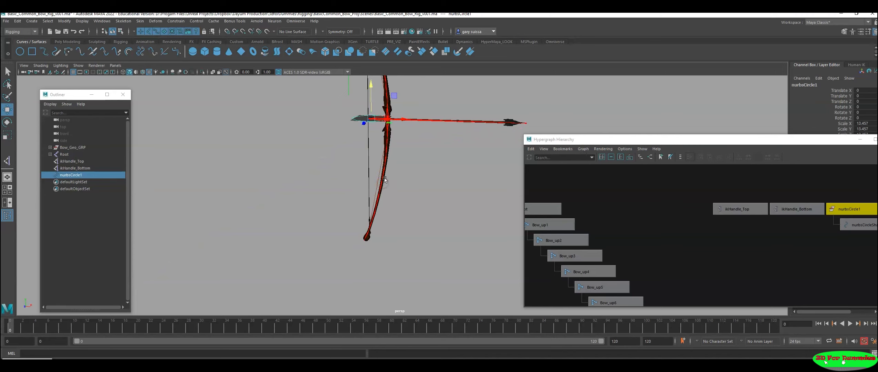
left_click_drag(372, 96, 361, 206)
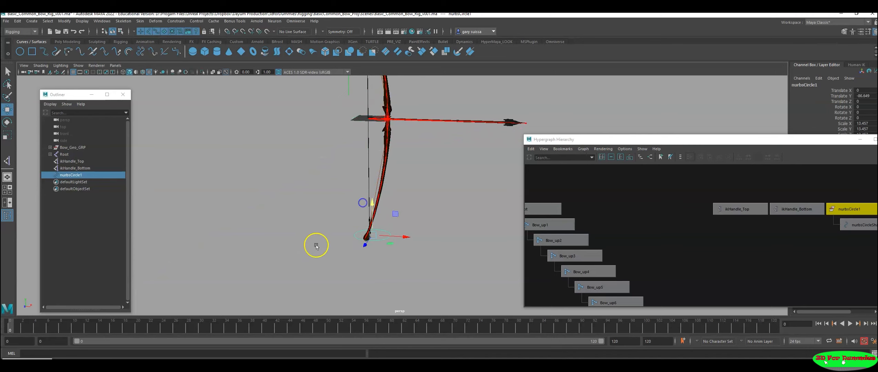
key("f")
right_click_drag(383, 238, 557, 272, "alt")
middle_click_drag(344, 226, 523, 230, "alt")
right_click_drag(444, 237, 492, 244, "alt")
middle_click_drag(492, 243, 480, 214, "alt")
key("v")
left_click_drag(428, 194, 394, 169)
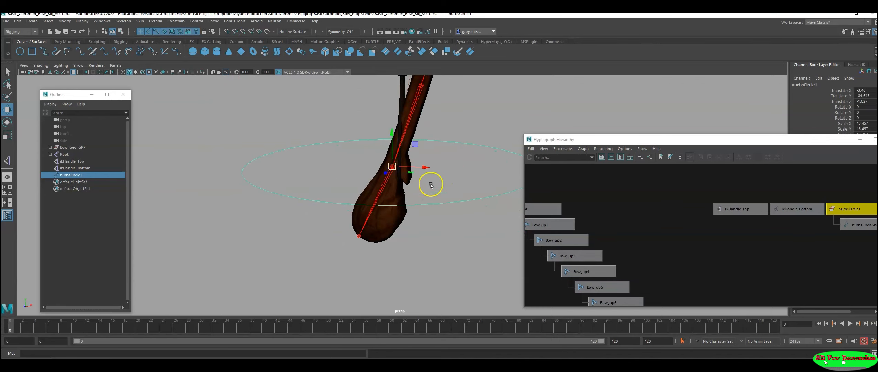
scroll(221, 206, "down", 2)
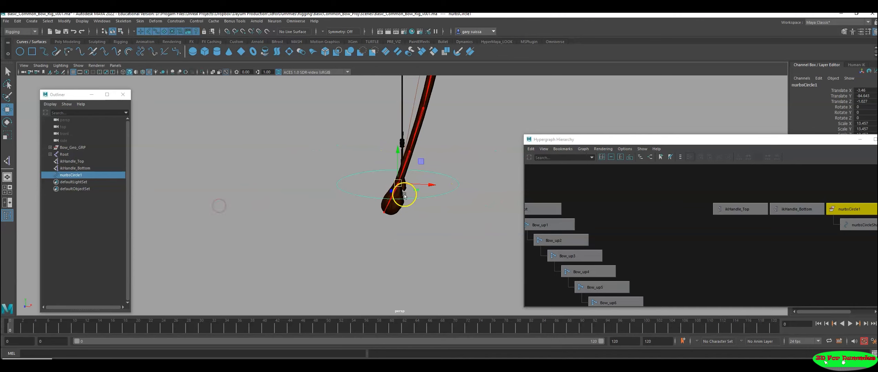
Step: Check the joint at the circle's centre, and rename the NURBS circle as Bow_Low_ctl
left_click(385, 195)
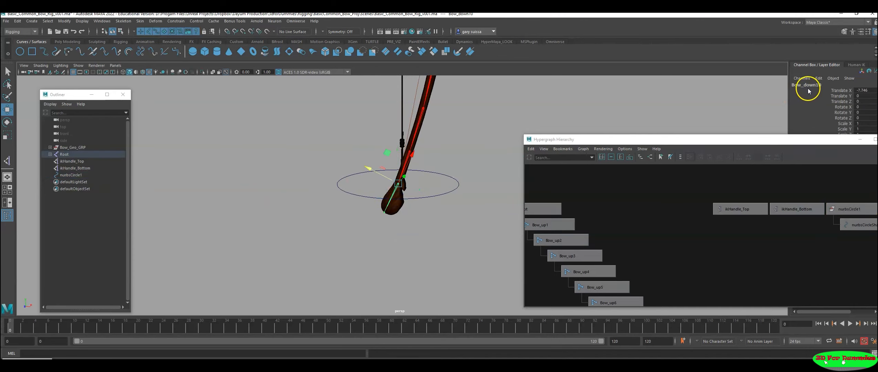
left_click(445, 174)
left_click_drag(645, 139, 574, 121)
left_click(774, 193)
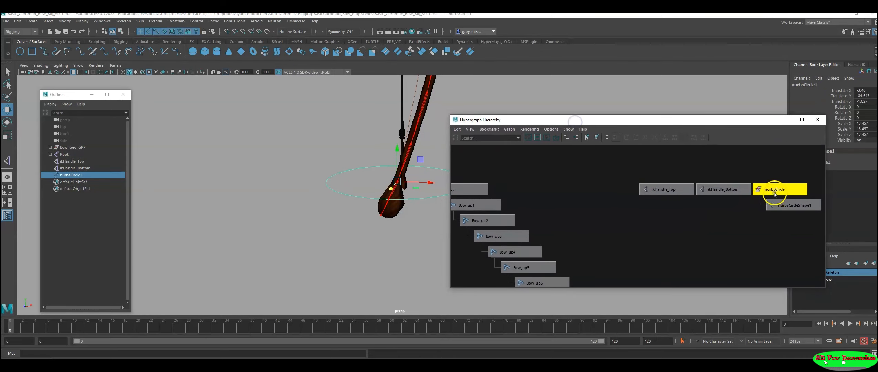
double_click(774, 194)
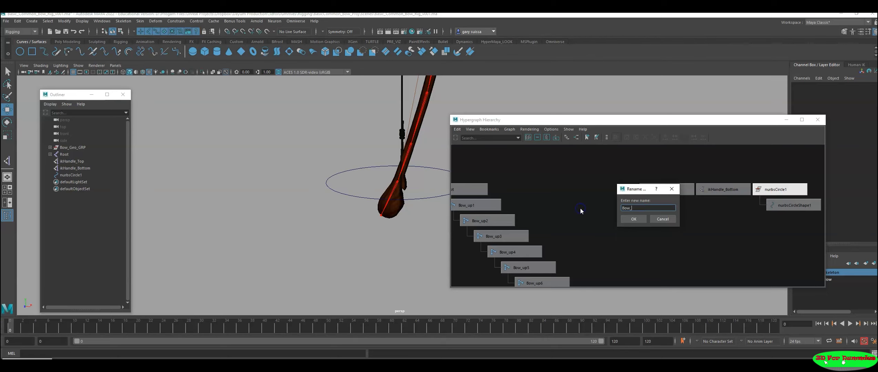
type("Bow_Low_ctl")
key("Return")
Step: Select Bow_Low_ctl in the Hypergraph, freeze its transforms and delete its non-deformer history
right_click(581, 208)
left_click(692, 223)
middle_click_drag(765, 240, 659, 261, "alt")
left_click_drag(567, 119, 593, 96)
left_click(697, 188)
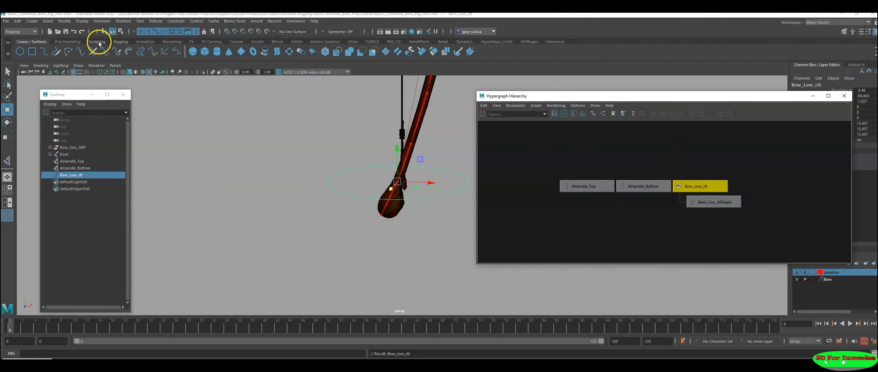
left_click(121, 42)
left_click(56, 51)
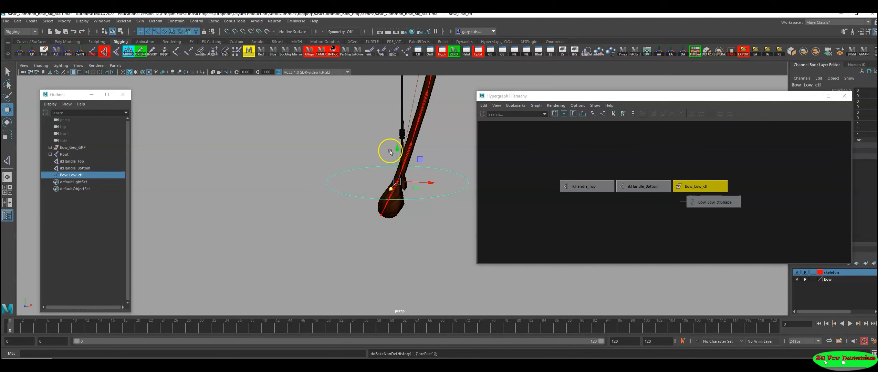
Step: Duplicate Bow_Low_ctl and rename the copy as Bow_Low_ctl_grp
key("ctrl+d")
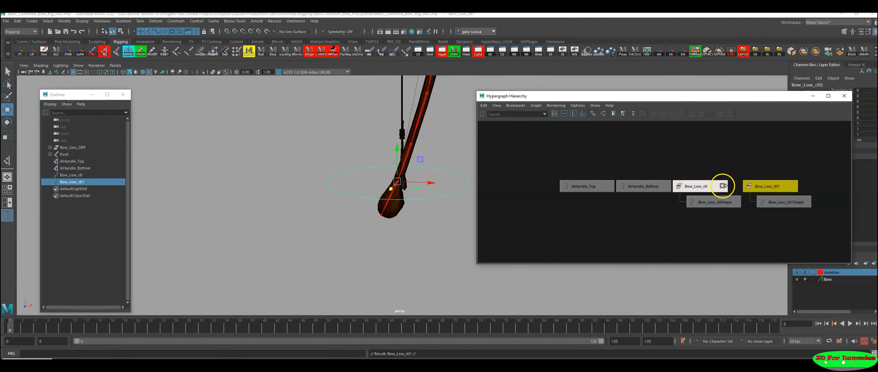
middle_click_drag(709, 220, 620, 228, "alt")
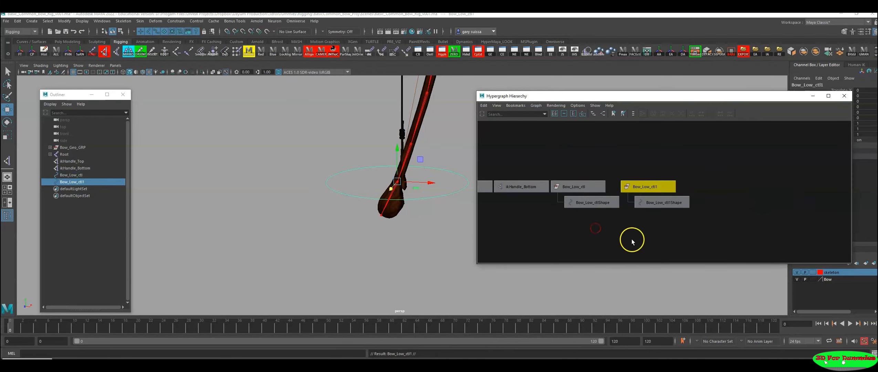
double_click(656, 188)
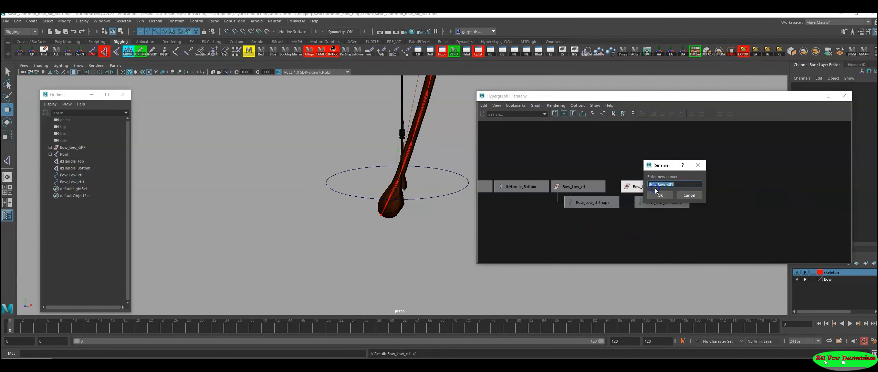
left_click(678, 184)
left_click(660, 195)
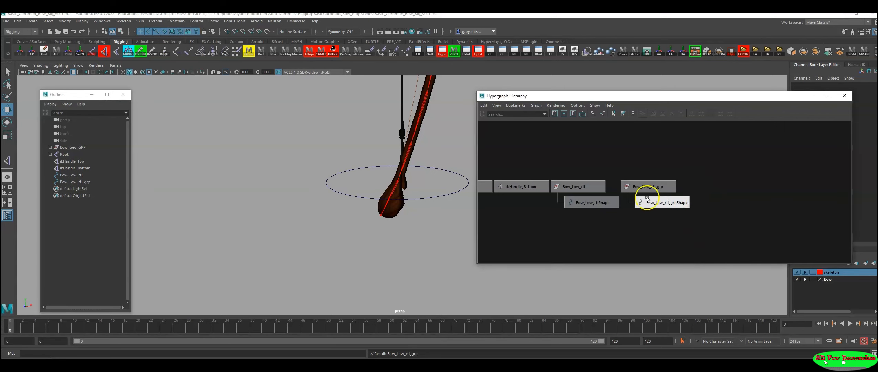
Step: Delete the shape node under Bow_Low_ctl_grp in the Hypergraph, leaving it as an empty group
left_click(666, 202)
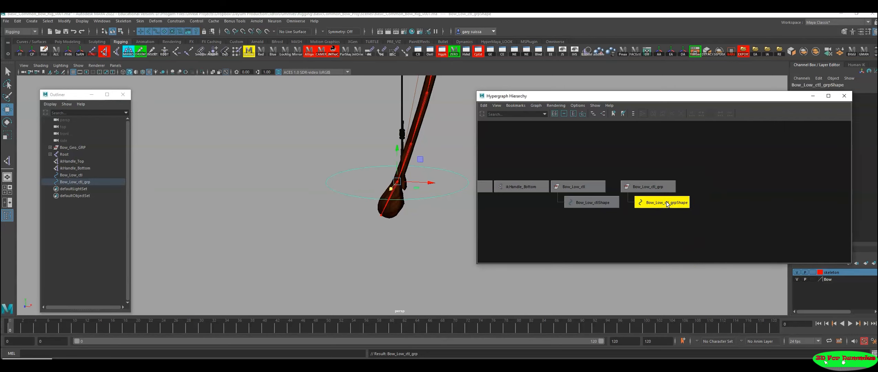
key("Delete")
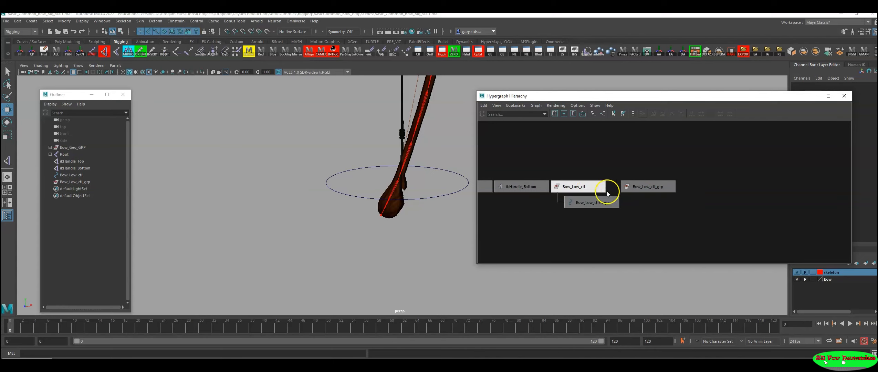
left_click(586, 189)
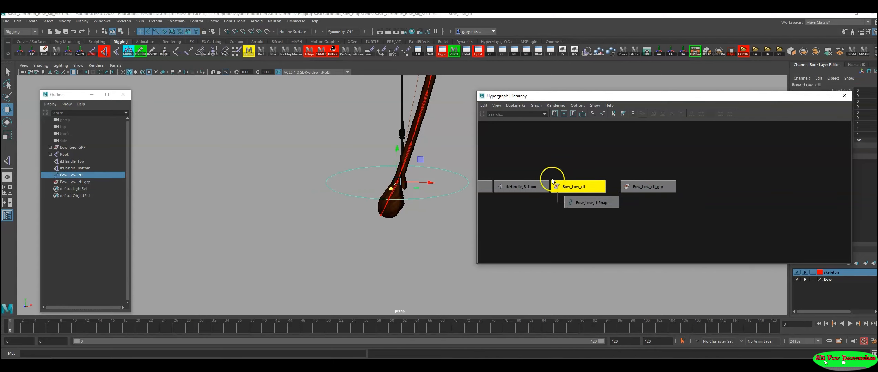
left_click(594, 206)
left_click(585, 158)
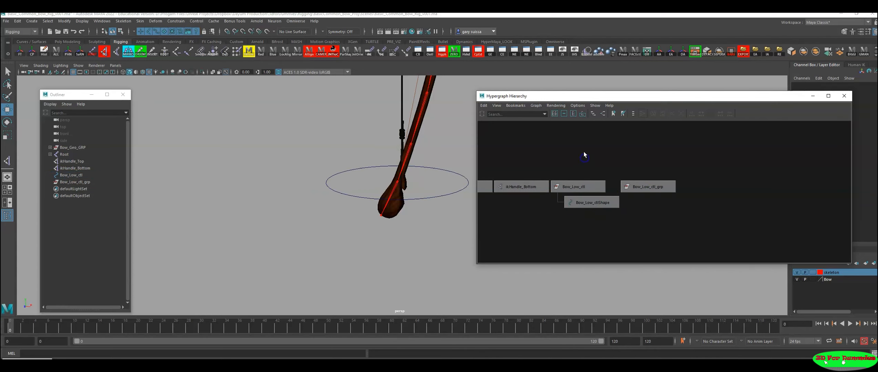
Step: Turn the display of shape nodes in the Hypergraph off and back on
left_click(575, 106)
mouse_move(581, 114)
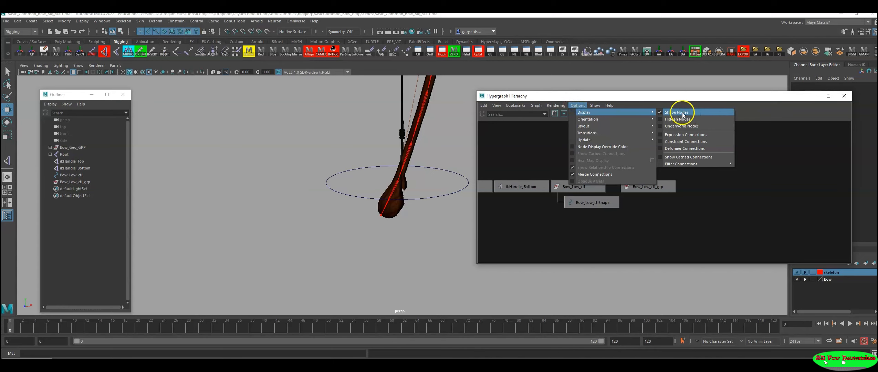
left_click(683, 113)
left_click(616, 160)
left_click(577, 105)
mouse_move(584, 114)
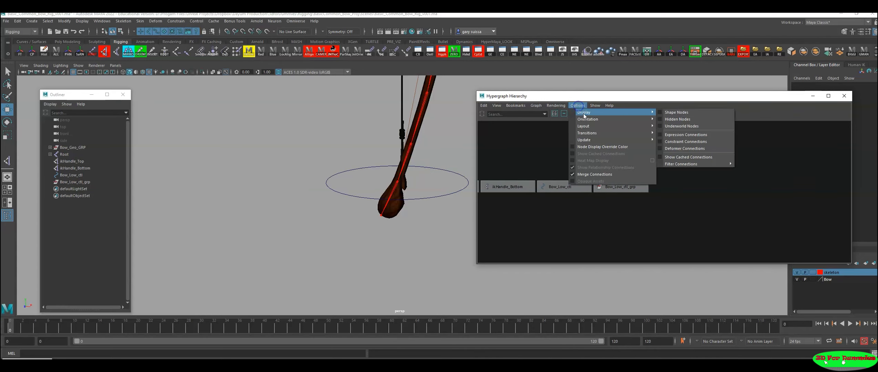
left_click(677, 112)
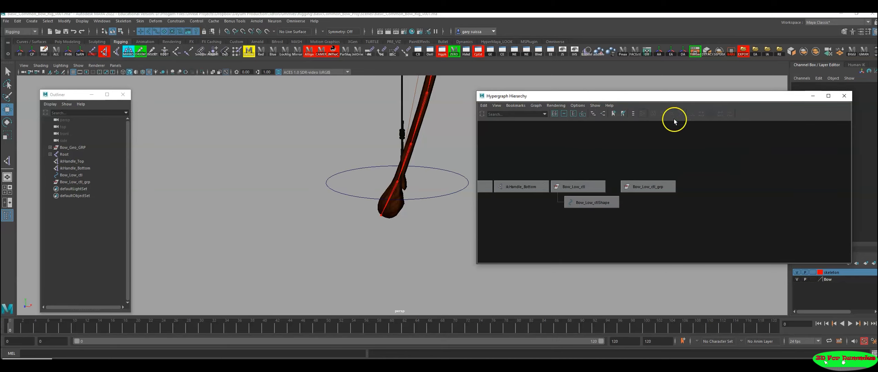
Step: Parent Bow_Low_ctl under Bow_Low_ctl_grp in the Hypergraph
left_click(589, 202)
left_click(579, 186)
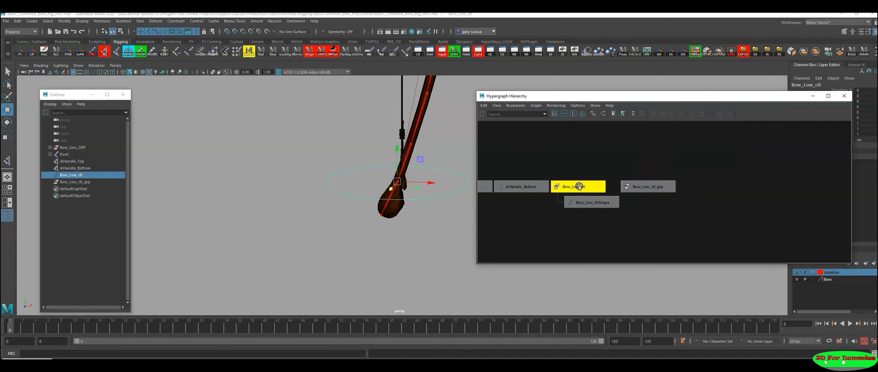
left_click(724, 175)
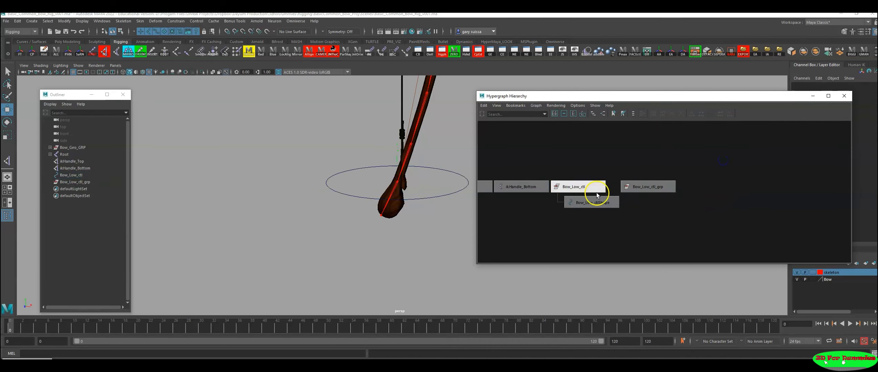
left_click(582, 188)
left_click(654, 189, "shift")
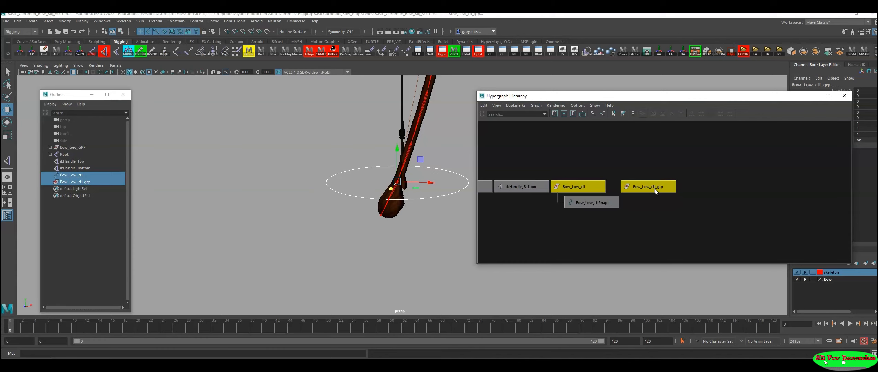
key("p")
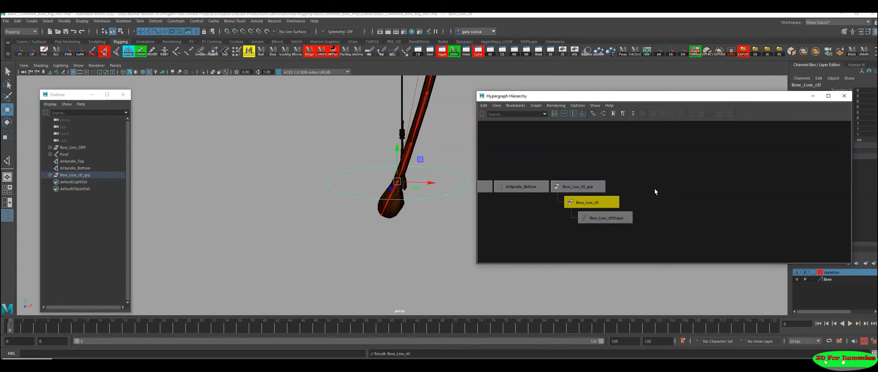
Step: Duplicate Bow_Low_ctl_grp together with the control beneath it
left_click(584, 186)
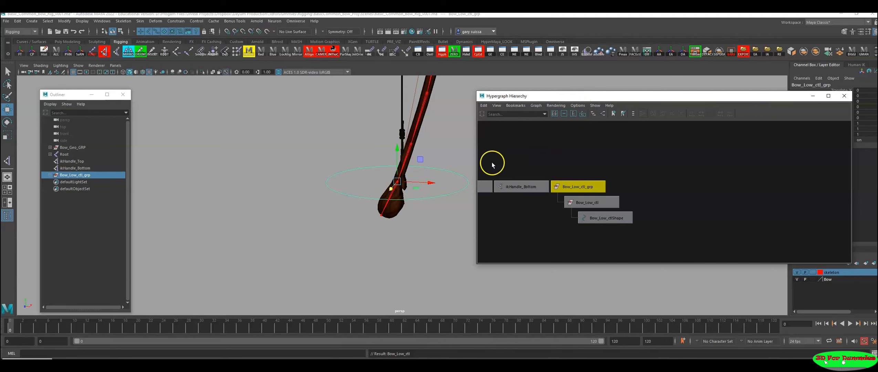
right_click_drag(401, 190, 137, 189, "alt")
right_click_drag(296, 177, 193, 179, "alt")
middle_click_drag(312, 138, 257, 209, "alt")
right_click_drag(286, 204, 253, 190, "alt")
left_click_drag(253, 192, 305, 197, "alt")
key("ctrl+d")
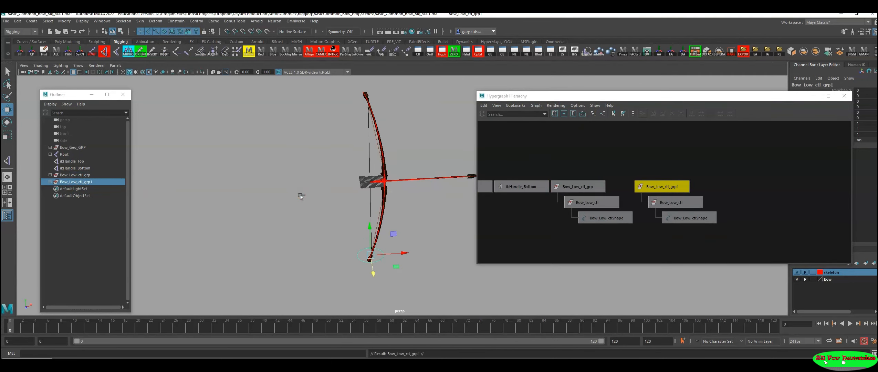
Step: Move the duplicated control group up to the upper limb's tip and snap it to the joint there
left_click_drag(371, 232, 367, 74)
middle_click_drag(368, 74, 352, 191, "alt")
key("f")
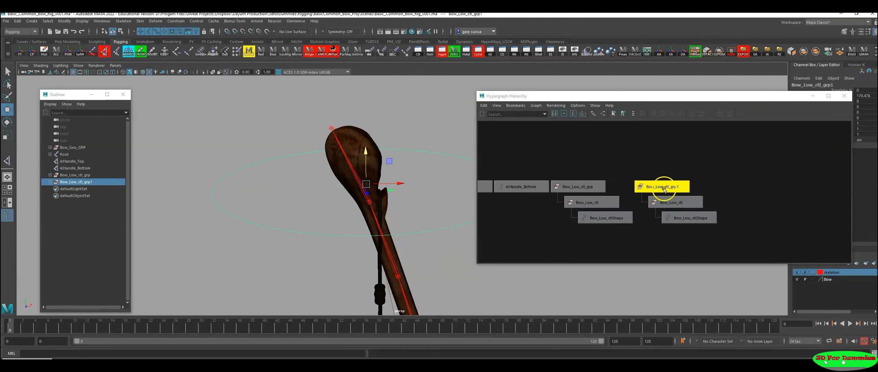
key("v")
left_click_drag(366, 184, 369, 202)
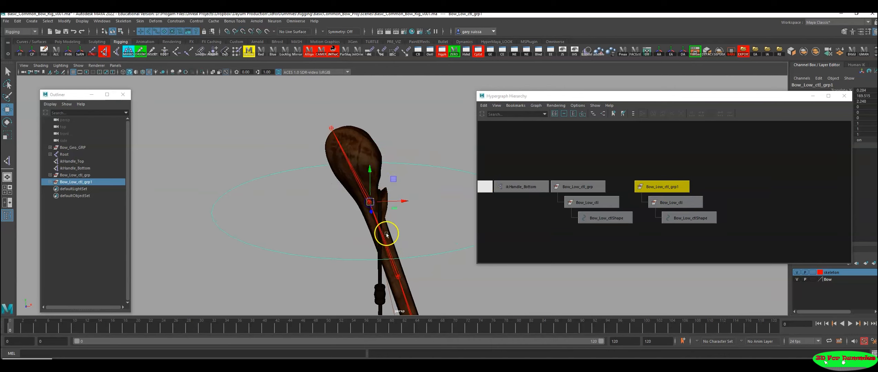
left_click_drag(380, 229, 451, 219, "alt")
key("v")
left_click_drag(418, 196, 395, 211)
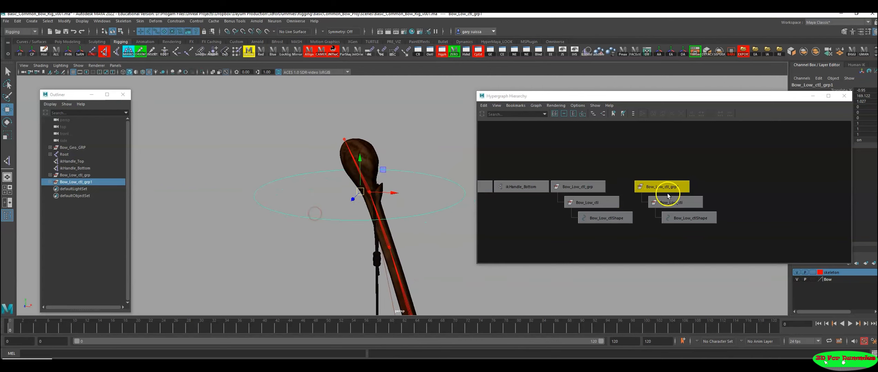
Step: Freeze the transforms and delete the non-deformer history of the duplicated group and its child control
left_click(56, 54)
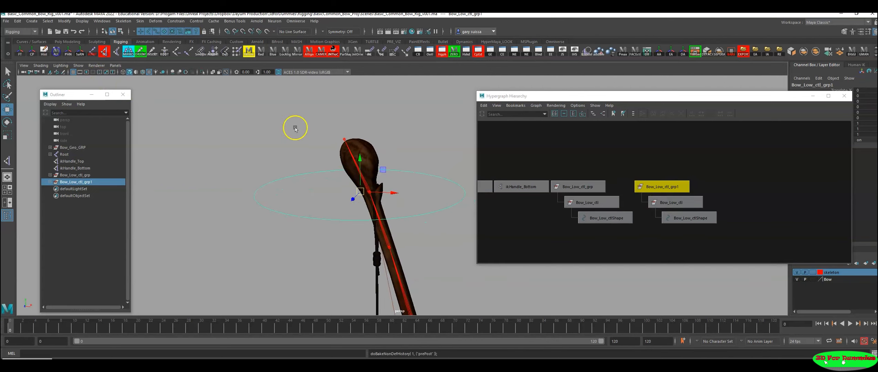
left_click(670, 201)
left_click(54, 52)
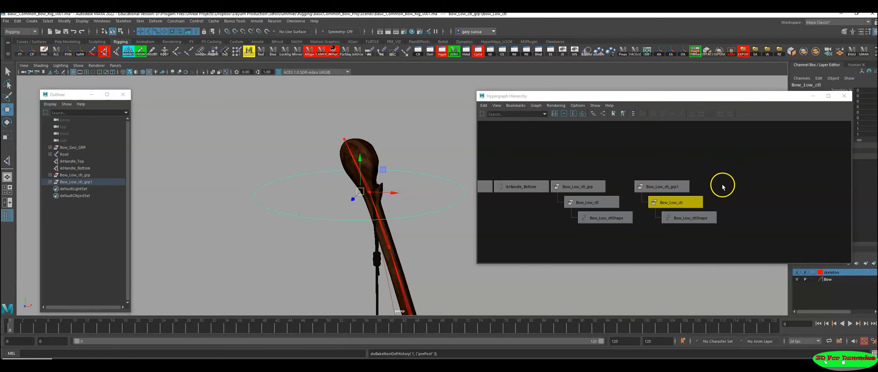
Step: Rename the duplicated group as Bow_Top_ctl_grp1 and its child control as Bow_Top_ctl
scroll(710, 185, "up", 3)
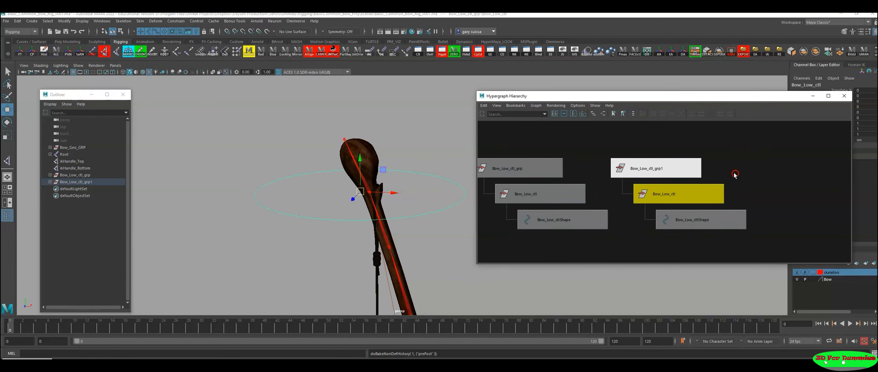
left_click(676, 164)
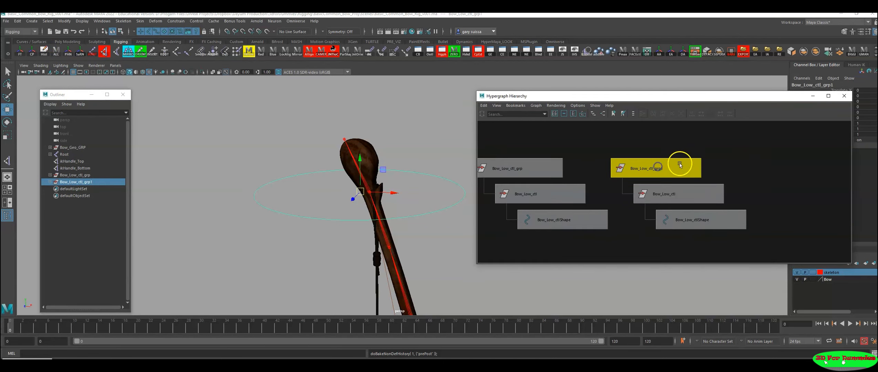
double_click(646, 170)
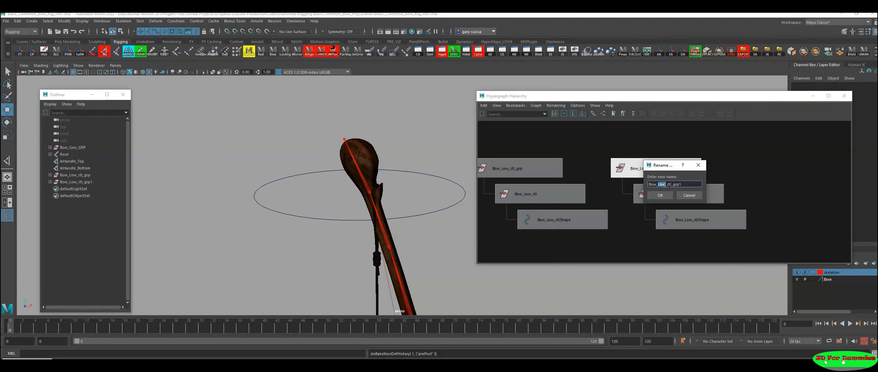
key("Return")
left_click(660, 186)
double_click(667, 194, "ctrl")
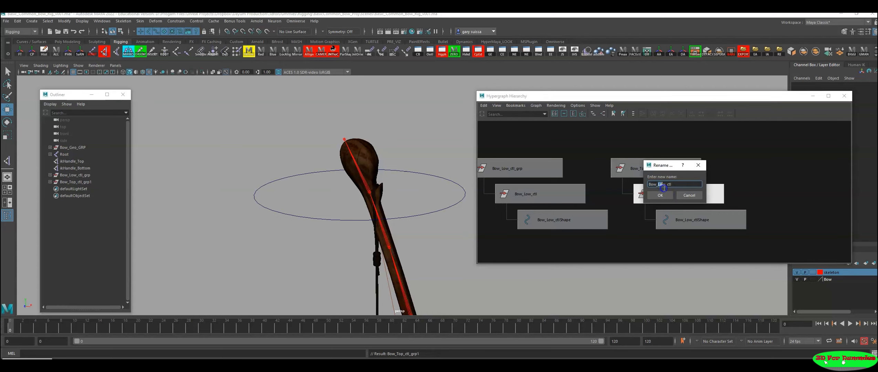
left_click(660, 195)
left_click(658, 172)
left_click(657, 155)
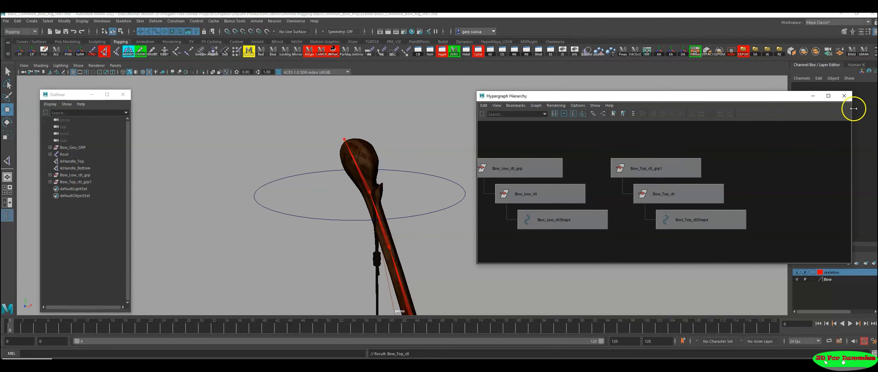
Step: Inspect the placement of the new circle control on the upper limb without the Hypergraph in the way
left_click(814, 96)
right_click_drag(512, 262, 272, 250, "alt")
middle_click_drag(294, 255, 334, 152, "alt")
right_click_drag(496, 191, 325, 192, "alt")
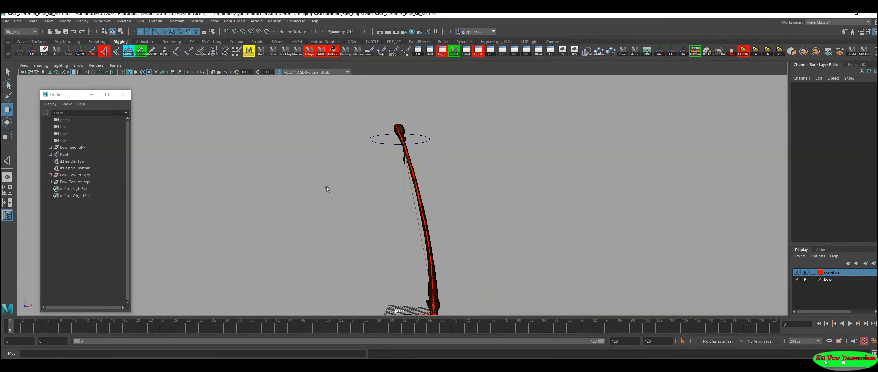
middle_click_drag(351, 196, 334, 204, "alt")
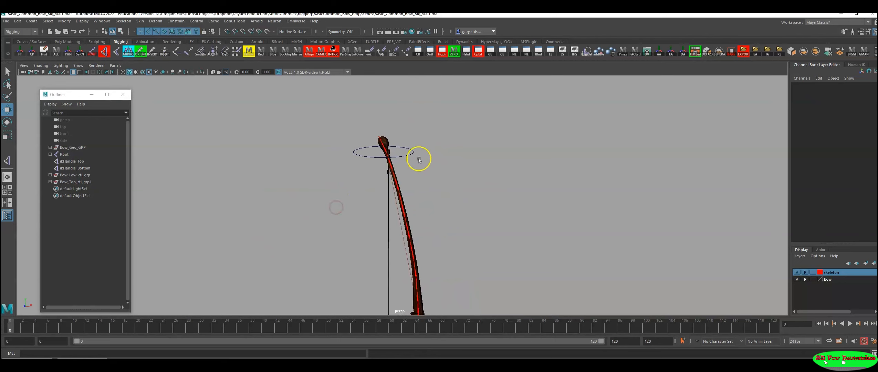
left_click_drag(431, 192, 449, 157, "alt")
left_click(74, 361)
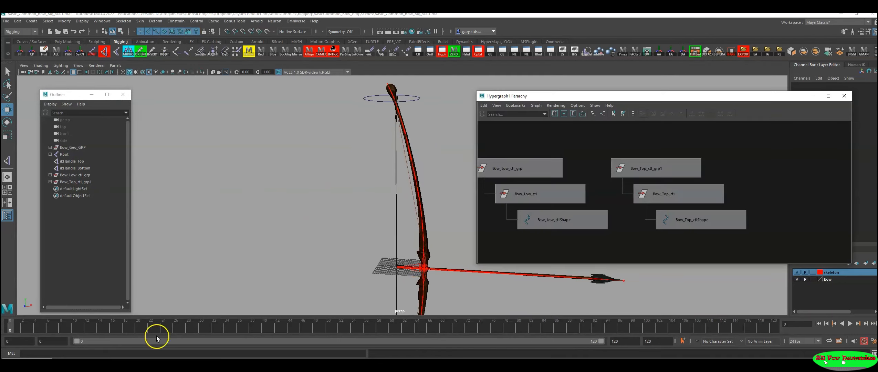
Step: Parent ikHandle_Top under the Bow_Top_ctl circle at the upper limb's tip
right_click_drag(680, 185, 594, 192, "alt")
mouse_move(594, 192)
middle_mouse_down("alt")
mouse_move(652, 186)
mouse_move(619, 188)
middle_mouse_up("alt")
left_click(551, 172)
middle_click_drag(357, 139, 334, 177, "alt")
right_click_drag(334, 177, 468, 203, "alt")
middle_click_drag(438, 156, 451, 188, "alt")
middle_click_drag(411, 147, 445, 183, "alt")
right_click_drag(398, 176, 504, 205, "alt")
left_click(558, 210)
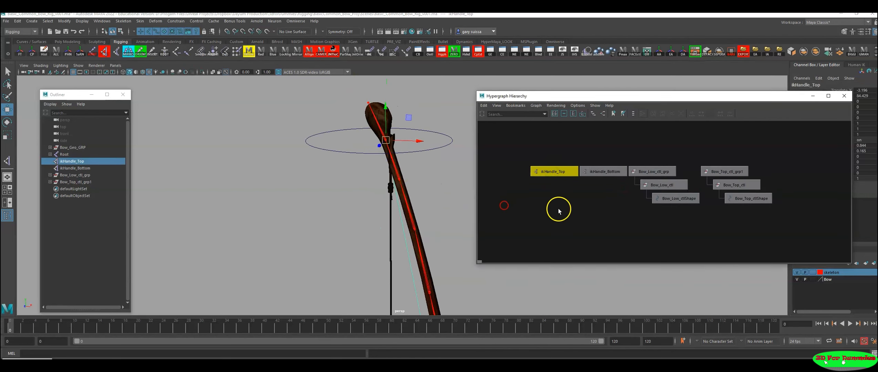
left_click(551, 172)
left_click(439, 135, "shift")
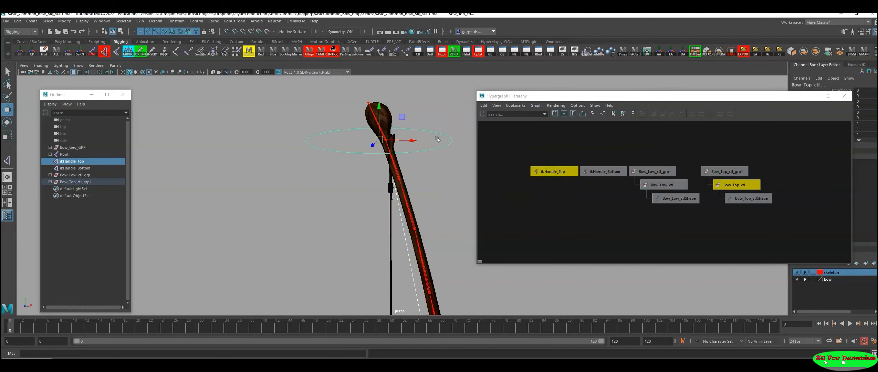
key("p")
Step: Test the upper limb's bend by moving Bow_Top_ctl downward, and undo the move
left_click(447, 136)
right_click_drag(431, 152, 297, 233, "alt")
middle_click_drag(355, 236, 315, 181, "alt")
right_click_drag(315, 181, 202, 185, "alt")
left_click_drag(364, 106, 364, 133)
key("ctrl+z")
Step: Parent ikHandle_Bottom under the Bow_Low_ctl circle at the lower limb's tip
middle_click_drag(389, 257, 376, 93, "alt")
right_click_drag(376, 93, 400, 114, "alt")
middle_click_drag(401, 216, 425, 153, "alt")
right_click_drag(424, 153, 469, 191, "alt")
middle_click_drag(417, 178, 400, 209, "alt")
right_click_drag(401, 209, 577, 227, "alt")
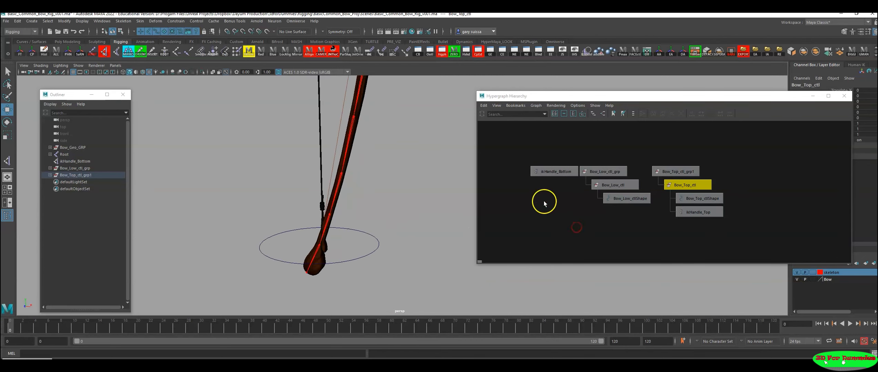
left_click(547, 171)
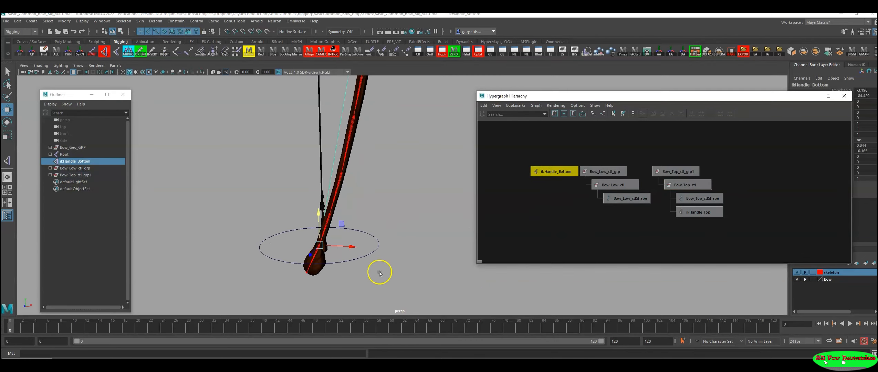
left_click(377, 247, "shift")
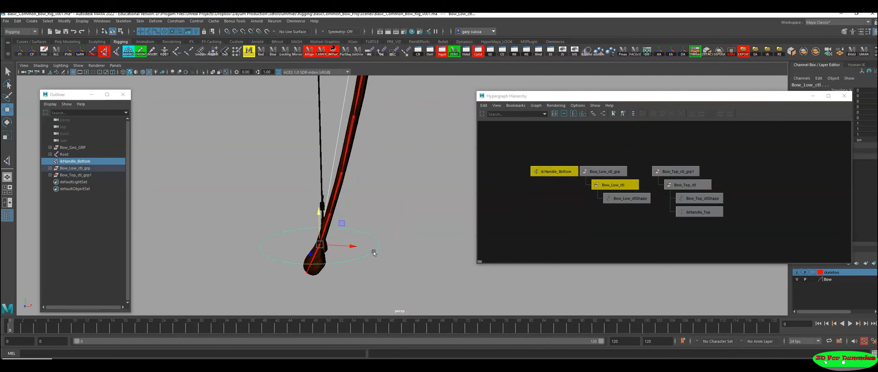
key("p")
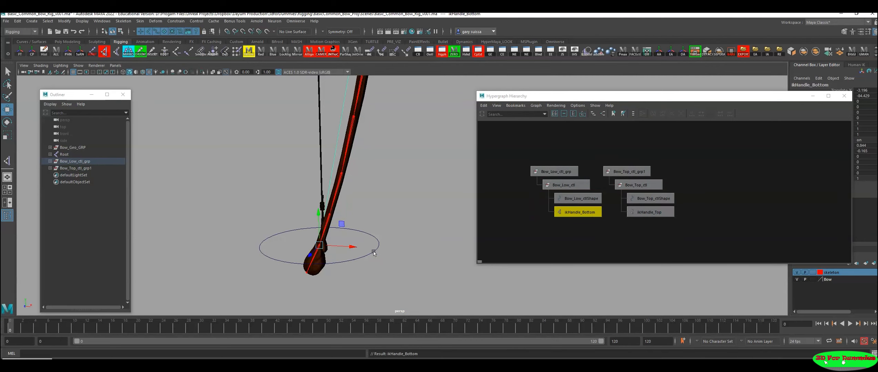
Step: Examine the whole bow with its upper and lower circle controls from different angles
right_click_drag(398, 171, 143, 177, "alt")
middle_click_drag(312, 155, 219, 274, "alt")
middle_click_drag(317, 210, 264, 257, "alt")
right_click_drag(327, 282, 207, 221, "alt")
middle_click_drag(257, 226, 294, 247, "alt")
right_click_drag(293, 246, 266, 227, "alt")
middle_click_drag(265, 227, 268, 224, "alt")
right_click_drag(285, 215, 253, 216, "alt")
middle_click_drag(253, 215, 253, 229, "alt")
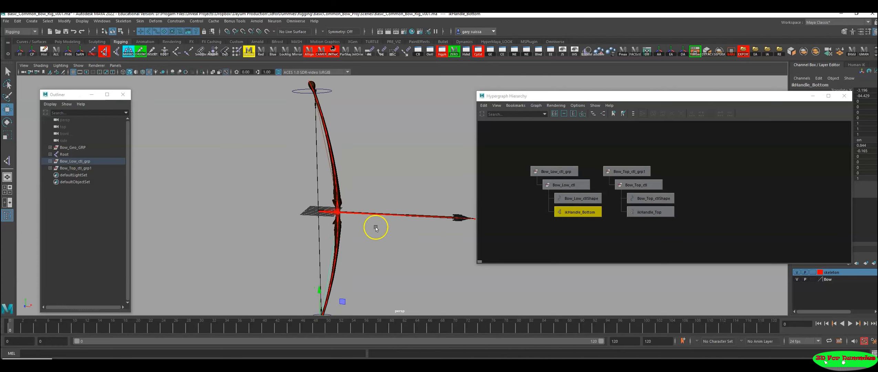
middle_click_drag(386, 245, 389, 216, "alt")
right_click_drag(388, 216, 354, 218, "alt")
middle_click_drag(354, 218, 358, 229, "alt")
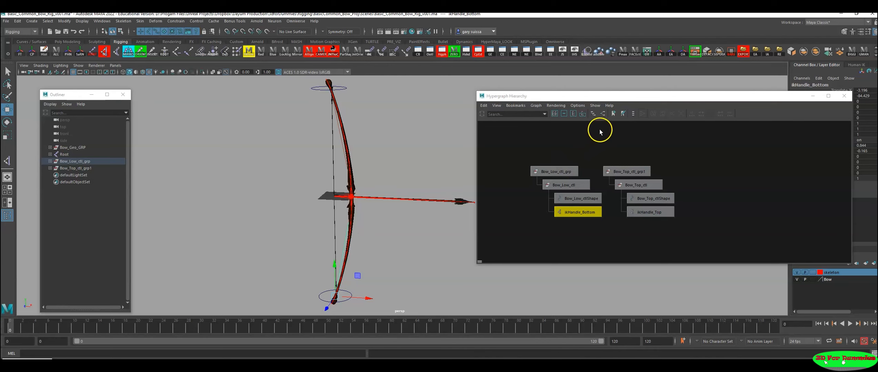
middle_click_drag(245, 189, 280, 190, "alt")
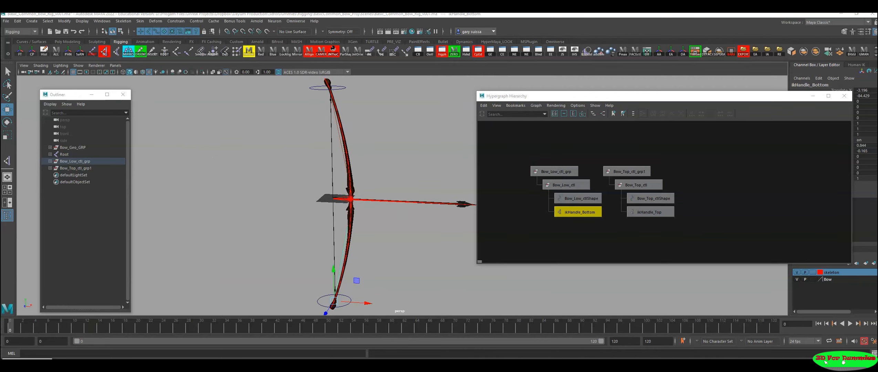
Step: Switch to File Explorer and locate ribbon Spine.ma in the assets folder of the BasicCommon_Bow_Proj _Student project
left_click(20, 350)
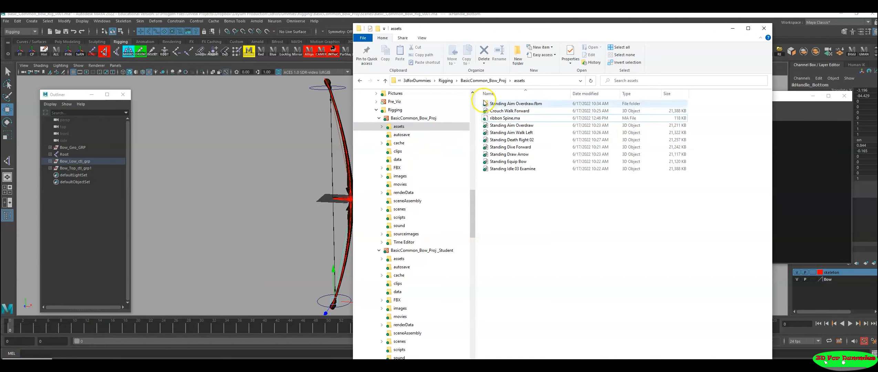
left_click(484, 80)
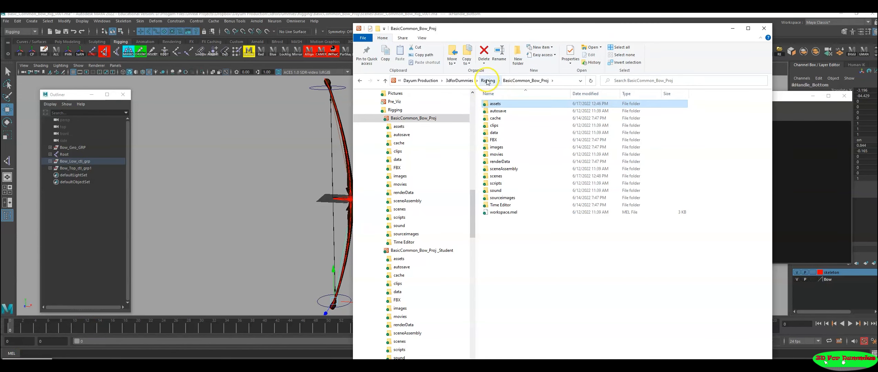
left_click(488, 80)
double_click(502, 111)
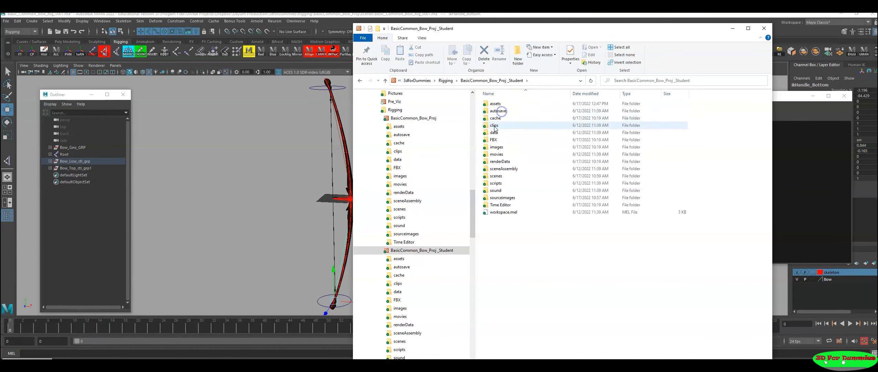
double_click(495, 103)
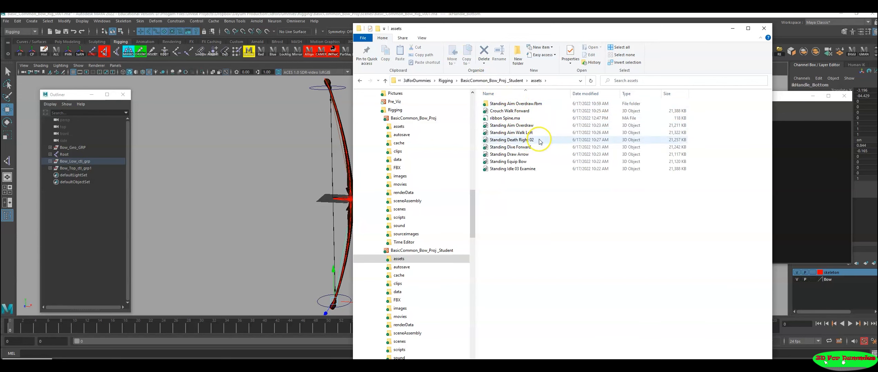
left_click(504, 118)
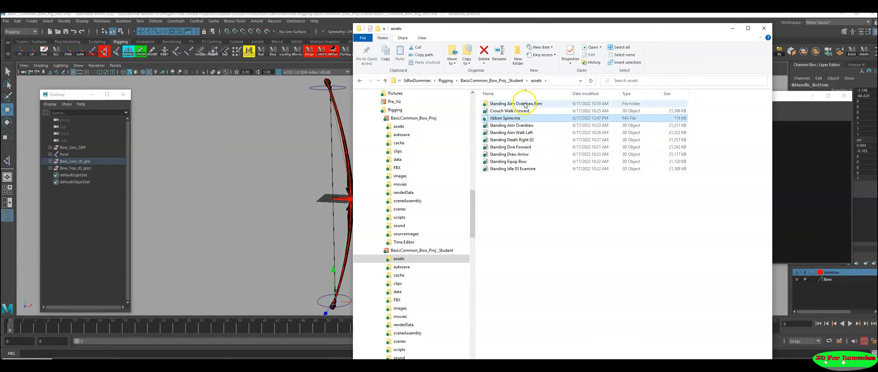
Step: Check the texture files in the student project's sourceimages folder, and return to Maya
left_click(503, 81)
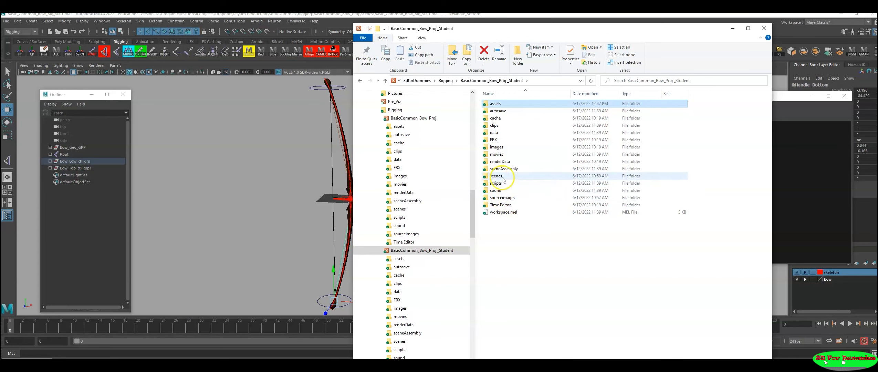
double_click(503, 198)
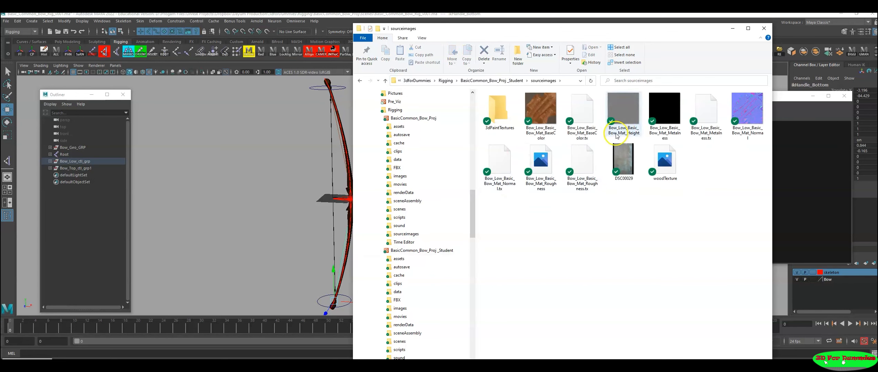
left_click(733, 28)
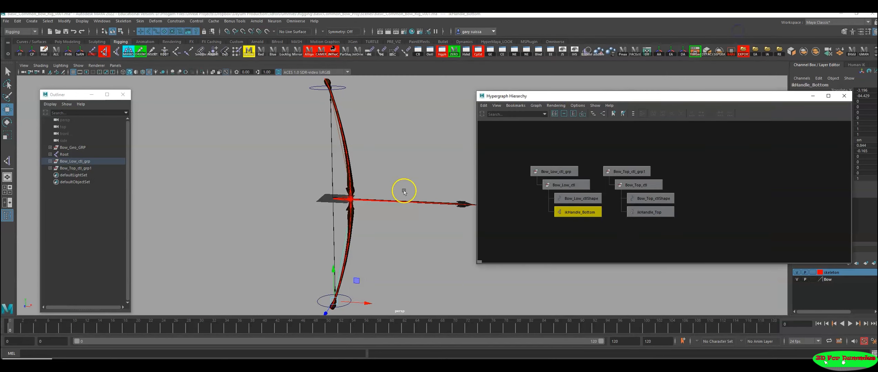
Step: Test the lower limb's bend by moving Bow_Low_ctl upward, and undo the move
right_click_drag(330, 215, 375, 220, "alt")
middle_click_drag(379, 233, 394, 188, "alt")
right_click_drag(394, 188, 367, 213, "alt")
left_click_drag(341, 253, 321, 271)
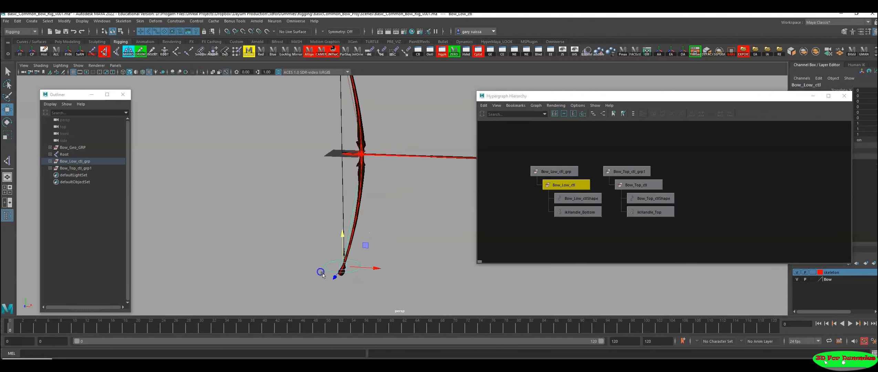
left_click_drag(342, 250, 342, 216)
key("ctrl+z")
Step: Test the upper limb's bend by moving Bow_Top_ctl about 8 units downward, and undo the move
middle_click_drag(394, 90, 386, 216, "alt")
left_click(346, 136)
left_click_drag(327, 100, 325, 109)
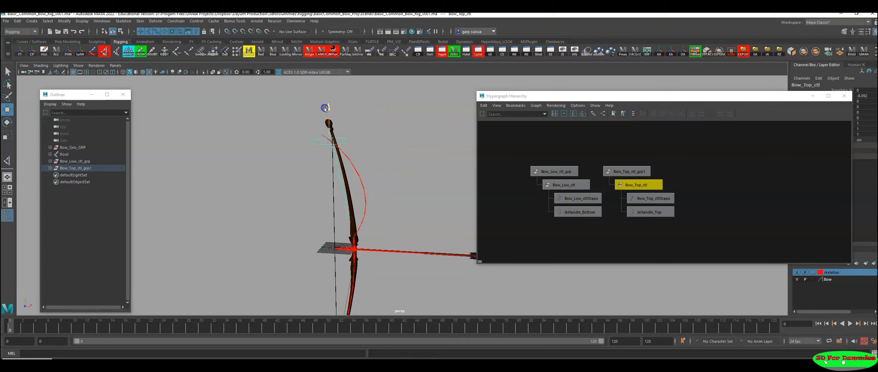
key("ctrl+z")
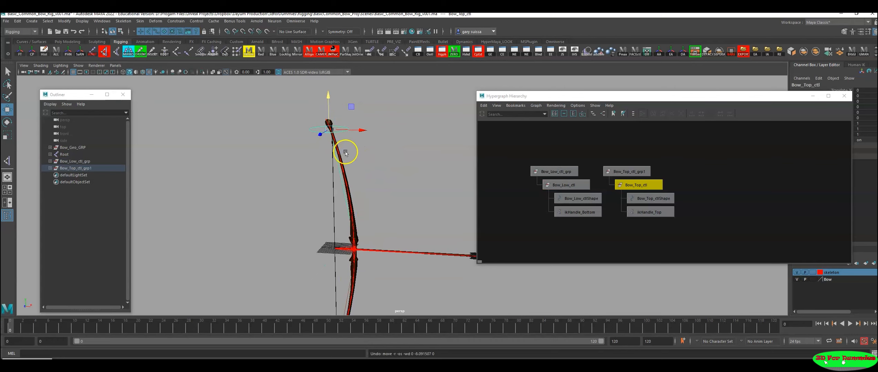
Step: Minimize the Hypergraph Hierarchy window and examine the whole bow rig
middle_click_drag(371, 210, 353, 159, "alt")
left_click_drag(353, 158, 353, 164, "alt")
middle_click_drag(332, 164, 334, 173, "alt")
left_click(811, 98)
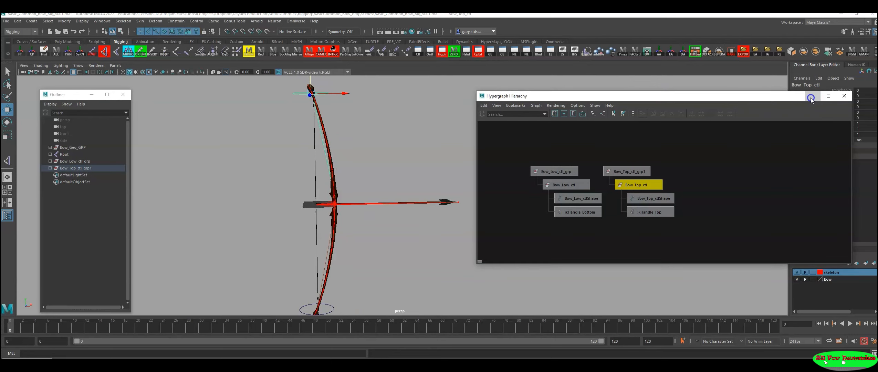
scroll(422, 206, "down", 2)
middle_click_drag(419, 205, 447, 198, "alt")
left_click_drag(447, 198, 443, 207, "alt")
middle_click_drag(449, 210, 454, 221, "alt")
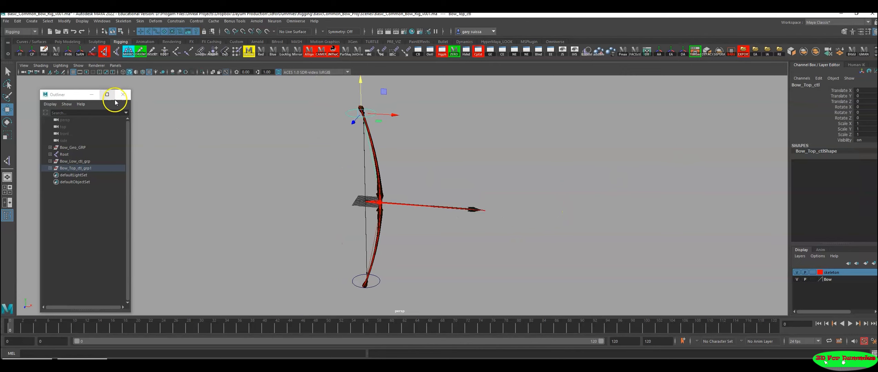
left_click_drag(318, 215, 330, 213, "alt")
right_click_drag(330, 212, 373, 226, "alt")
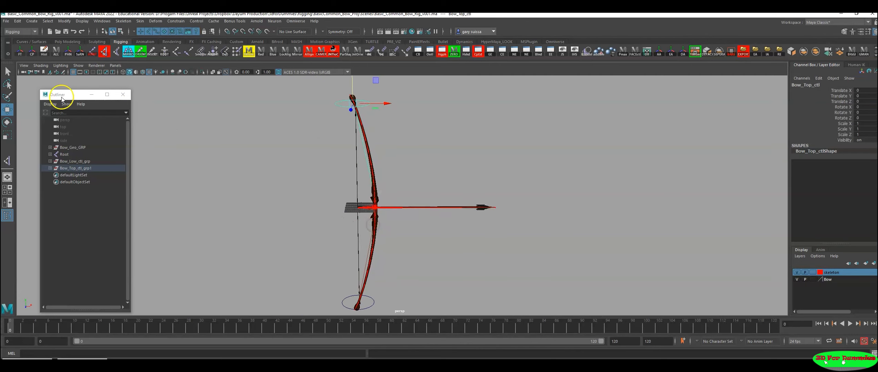
Step: Import ribbon Spine.ma from the project's assets folder, merging into the selected namespace and renaming incoming objects that match
left_click(5, 21)
left_click(31, 87)
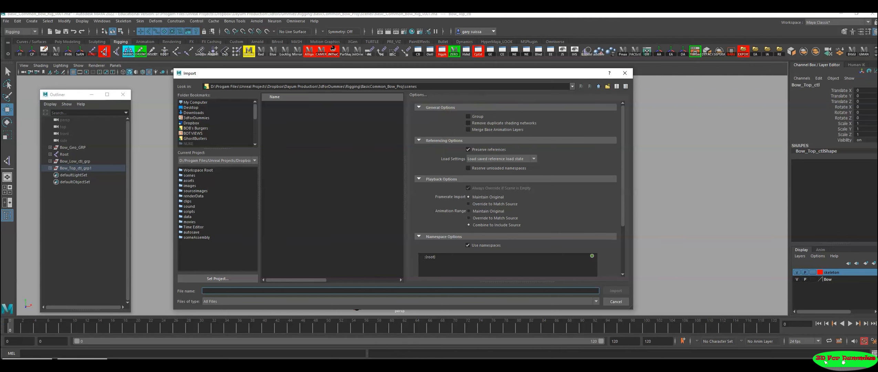
left_click(282, 105)
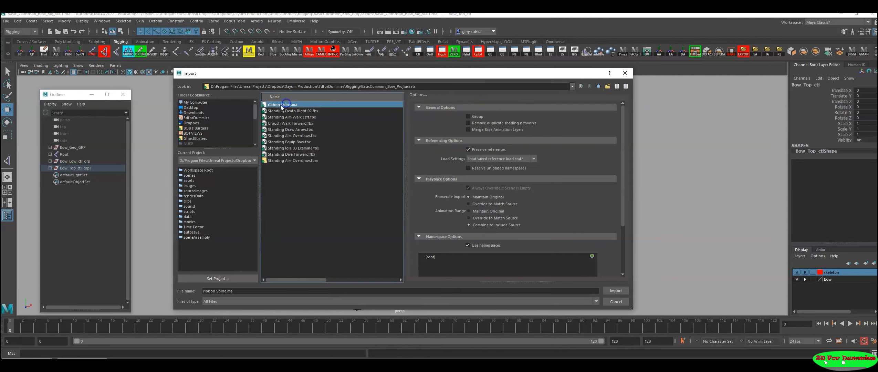
left_click(616, 290)
scroll(493, 201, "down", 1)
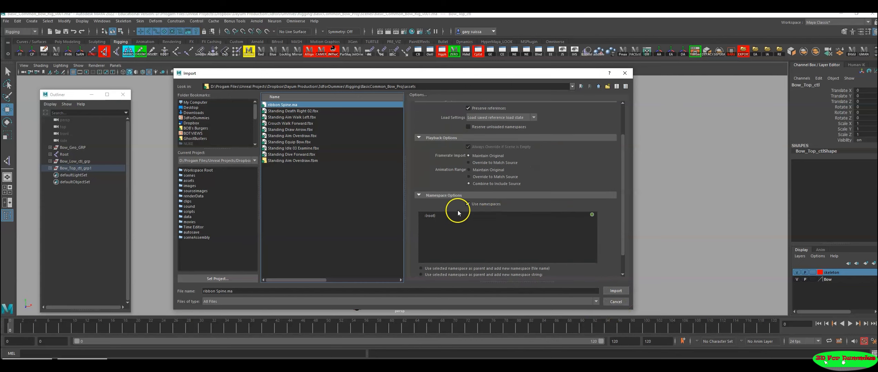
scroll(623, 190, "down", 1)
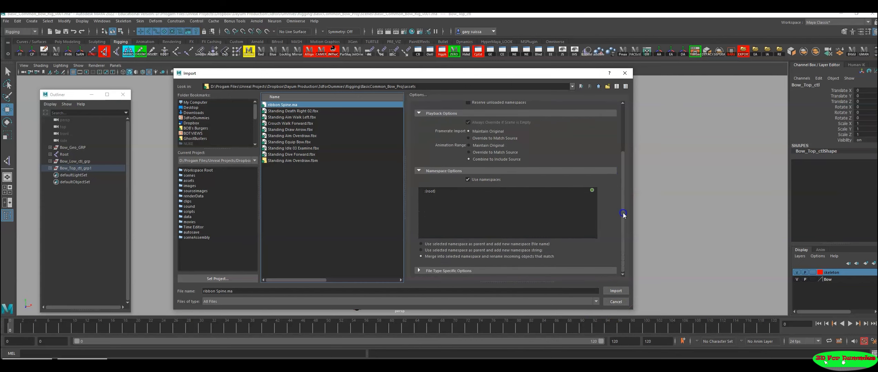
left_click(434, 257)
left_click(608, 292)
Step: Test the imported ribbon rig by moving its main control Ribbon_TRS off the origin, and undo the move
right_click_drag(413, 252, 466, 260, "alt")
middle_click_drag(466, 260, 488, 256, "alt")
right_click_drag(407, 241, 531, 258, "alt")
middle_click_drag(458, 262, 512, 272, "alt")
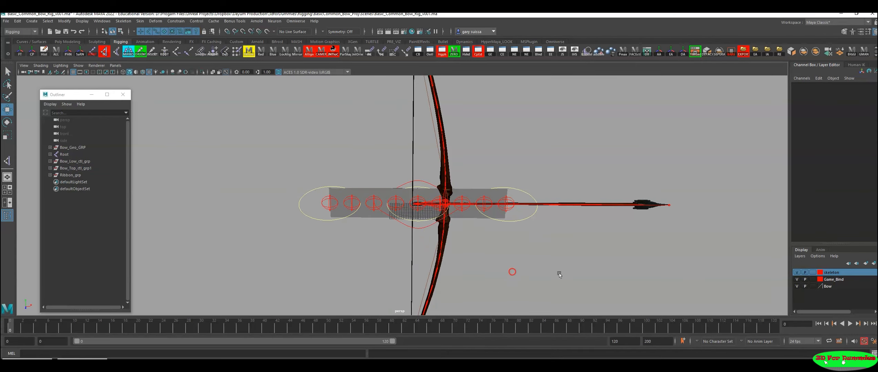
left_click(406, 223)
right_click_drag(572, 244, 384, 225, "alt")
mouse_move(385, 226)
left_mouse_down("alt")
mouse_move(492, 204)
mouse_move(394, 207)
mouse_move(390, 226)
left_mouse_up("alt")
right_click_drag(390, 225, 577, 267, "alt")
left_click(577, 267)
left_click(398, 224)
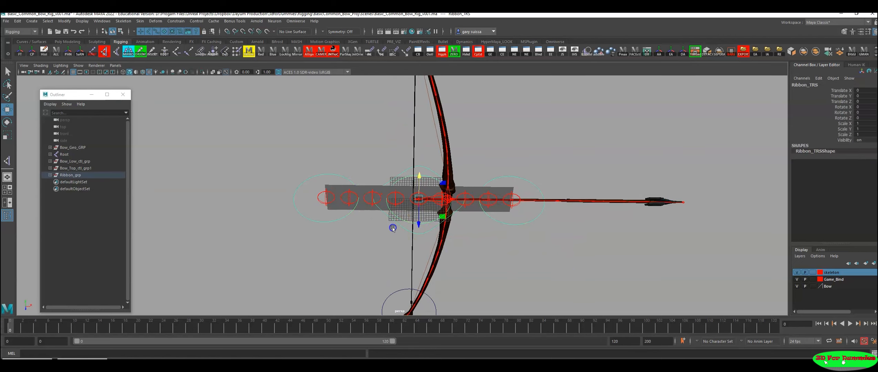
left_click_drag(419, 207, 399, 196)
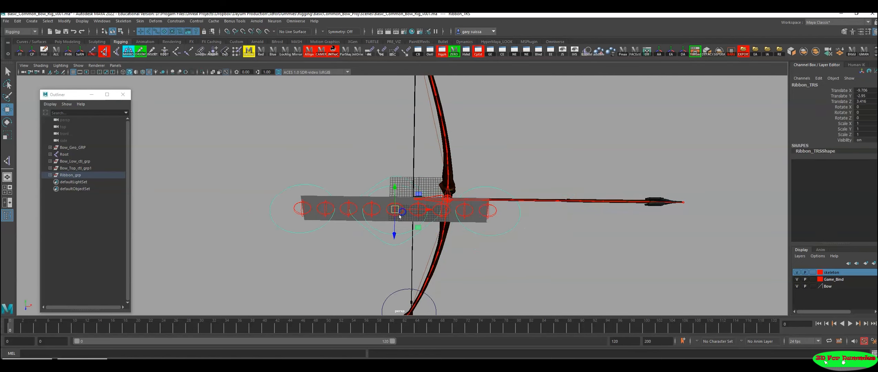
key("ctrl+z")
Step: Test the ribbon's stretch by pulling tip_ctl about 144 units outward along X, and undo the move
left_click(501, 225)
left_click_drag(559, 249, 432, 237, "alt")
left_click_drag(476, 215, 700, 203)
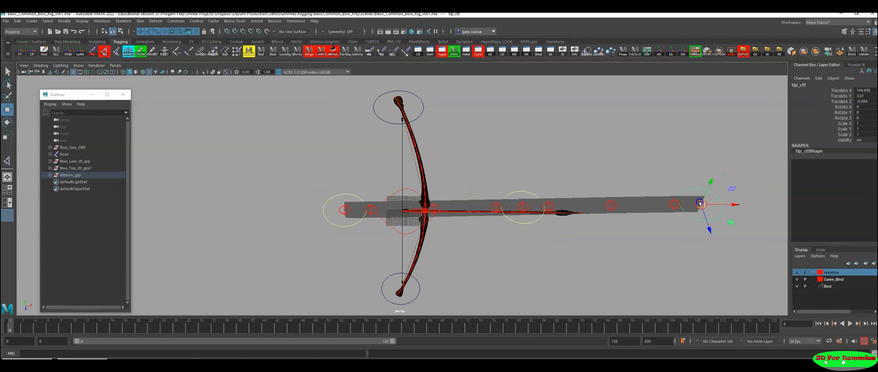
key("ctrl+z")
Step: Test the ribbon's opposite end by pulling root_ctrl1 to about -53 in X, and undo the move
right_click_drag(445, 236, 513, 249, "alt")
middle_click_drag(513, 250, 549, 238, "alt")
left_click(343, 196)
left_click(385, 221)
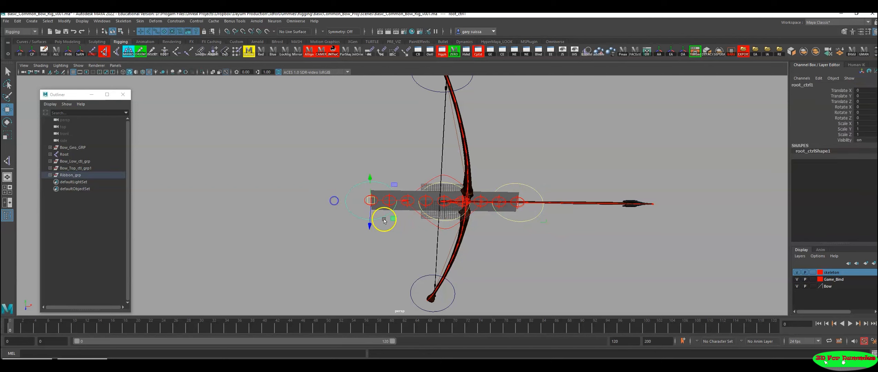
left_click_drag(403, 203, 300, 243)
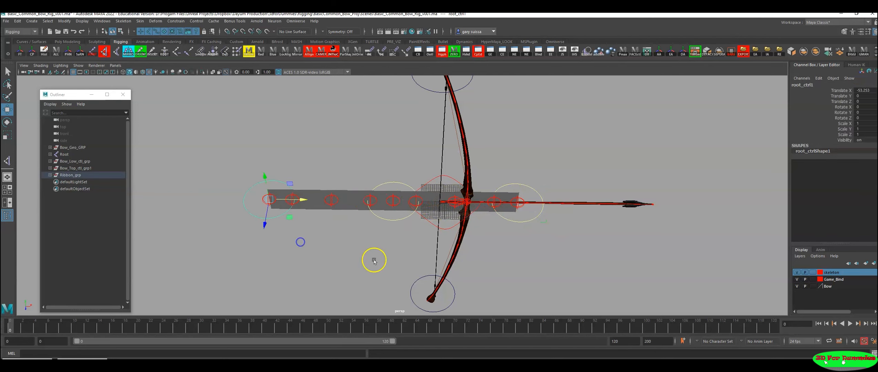
middle_click_drag(374, 260, 379, 263, "alt")
key("ctrl+z")
Step: Examine the ribbon's joints and controls where they cross the bow's grip from different angles
left_click_drag(382, 261, 386, 240, "alt")
right_click_drag(386, 240, 467, 253, "alt")
middle_click_drag(467, 253, 445, 257, "alt")
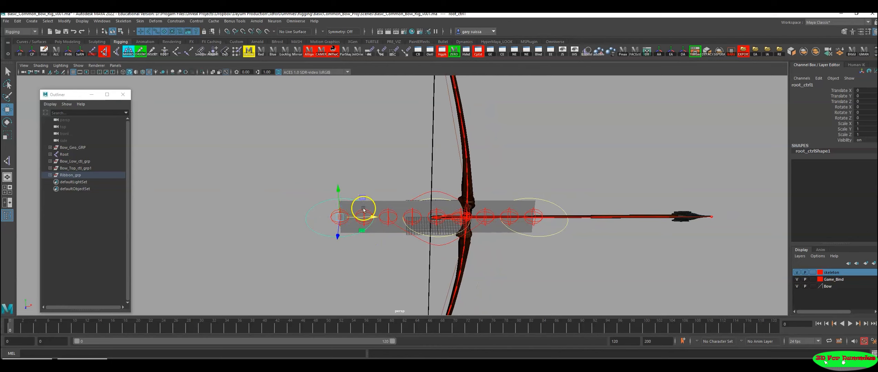
right_click_drag(580, 255, 391, 233, "alt")
middle_click_drag(382, 233, 357, 245, "alt")
right_click_drag(417, 250, 461, 253, "alt")
middle_click_drag(461, 253, 488, 252, "alt")
right_click_drag(437, 255, 476, 255, "alt")
middle_click_drag(475, 256, 434, 234, "alt")
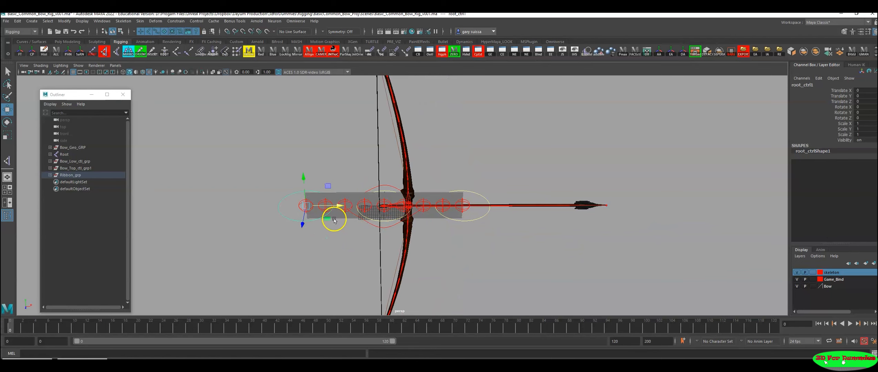
Step: Rotate Ribbon_TRS to -90 in Z in the front view so the ribbon stands vertically
left_click_drag(369, 226, 377, 249, "alt")
left_click(420, 236)
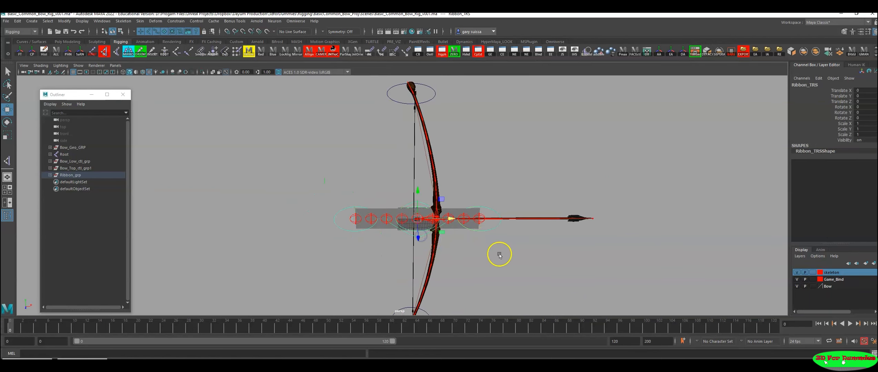
key("space")
key("space")
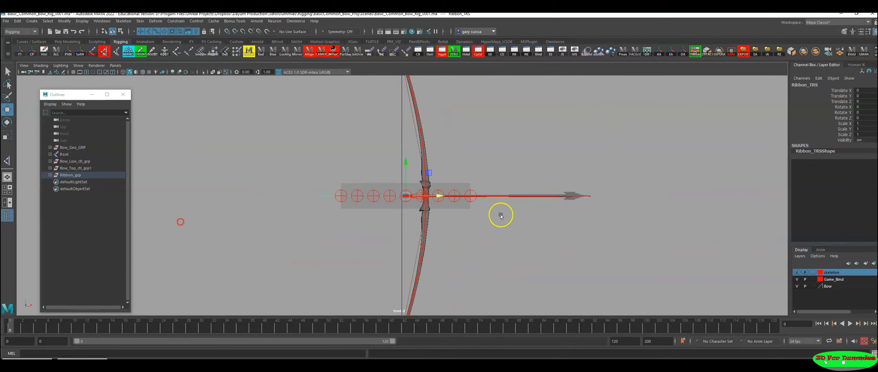
right_click_drag(500, 215, 372, 220, "alt")
key("e")
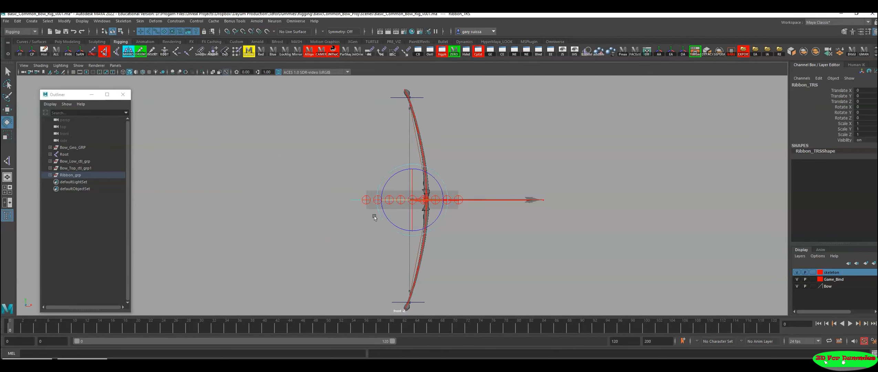
left_click_drag(427, 174, 437, 213)
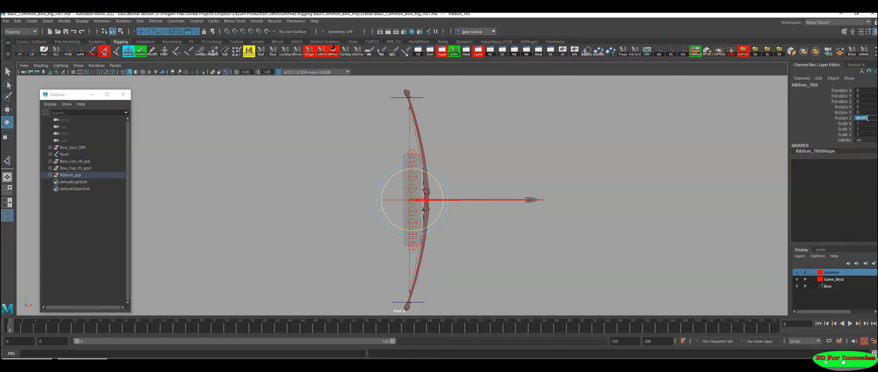
Step: Move Ribbon_TRS alongside the upper limb, to about -2.3 in X and 31.7 in Y
right_click_drag(490, 176, 525, 191, "alt")
middle_click_drag(525, 191, 557, 227, "alt")
key("w")
left_click_drag(441, 239, 438, 192)
right_click_drag(463, 196, 493, 203, "alt")
middle_click_drag(493, 203, 509, 198, "alt")
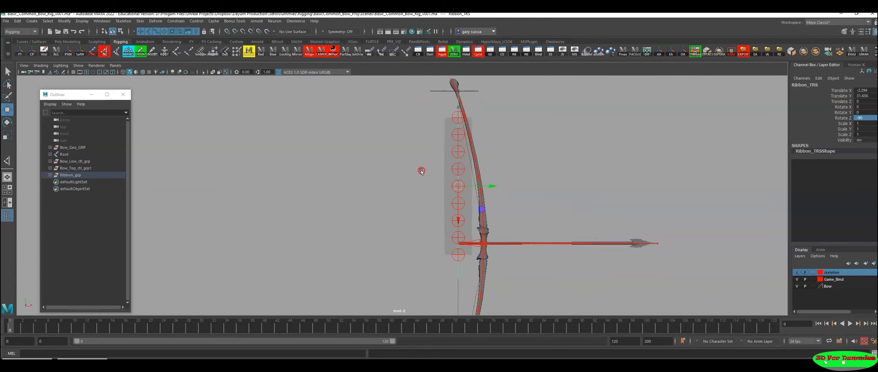
Step: Examine how the ribbon's joints line up with the upper limb from the grip to the tip
right_click_drag(421, 171, 552, 198, "alt")
middle_click_drag(552, 197, 524, 252, "alt")
right_click_drag(524, 251, 570, 256, "alt")
middle_click_drag(570, 257, 581, 224, "alt")
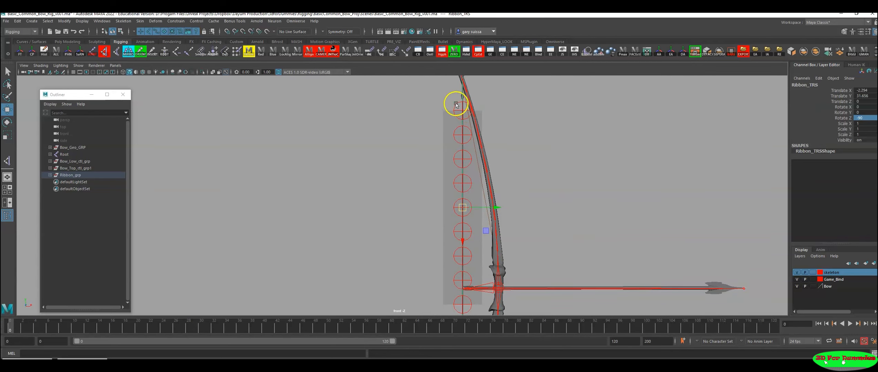
right_click_drag(502, 242, 536, 255, "alt")
middle_click_drag(535, 255, 582, 191, "alt")
right_click_drag(582, 192, 499, 208, "alt")
middle_click_drag(499, 208, 448, 246, "alt")
right_click_drag(448, 246, 420, 244, "alt")
middle_click_drag(419, 244, 418, 256, "alt")
right_click_drag(442, 112, 420, 118, "alt")
middle_click_drag(502, 217, 529, 243, "alt")
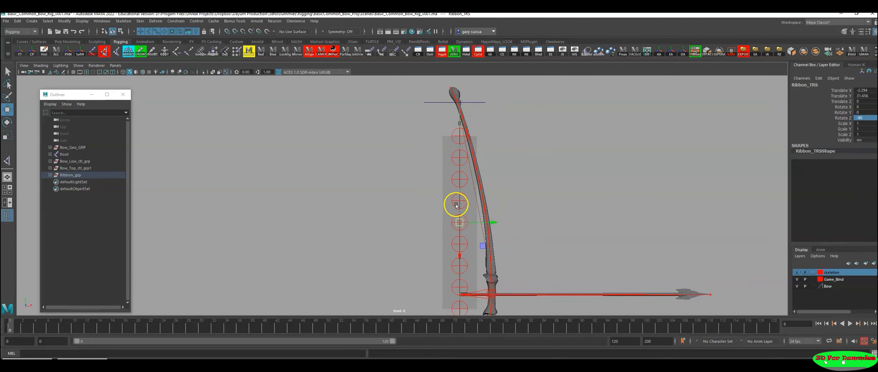
Step: Select all the ribbon joints and reduce their radius to about 3.9
middle_click_drag(457, 206, 446, 142, "alt")
right_click_drag(470, 136, 443, 145, "alt")
middle_click_drag(443, 145, 429, 161, "alt")
right_click_drag(429, 161, 378, 170, "alt")
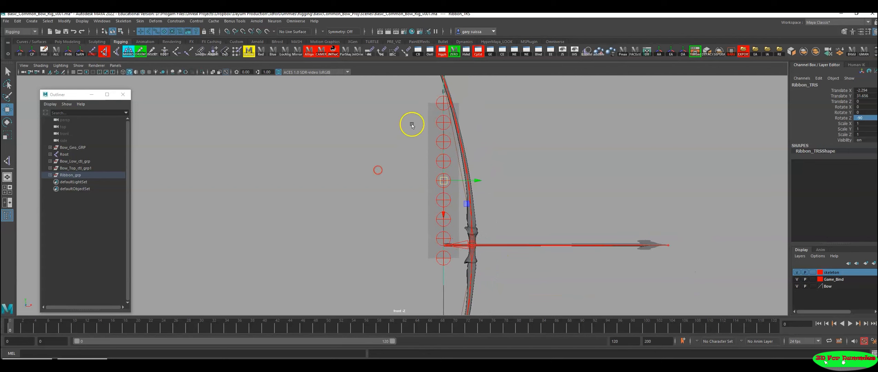
left_click_drag(439, 274, 439, 274)
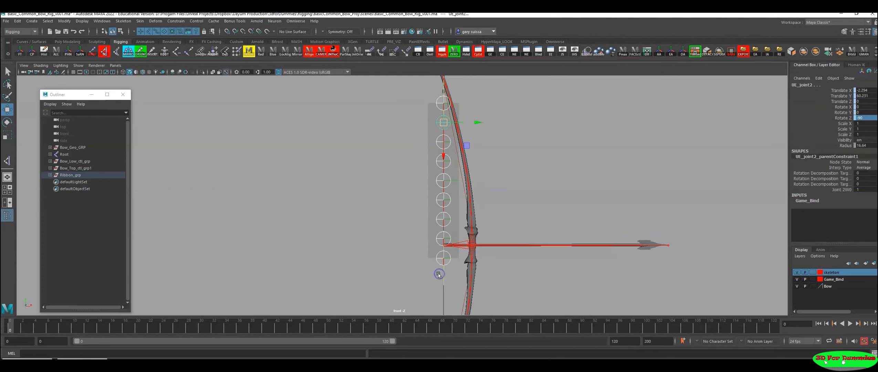
left_click(840, 146)
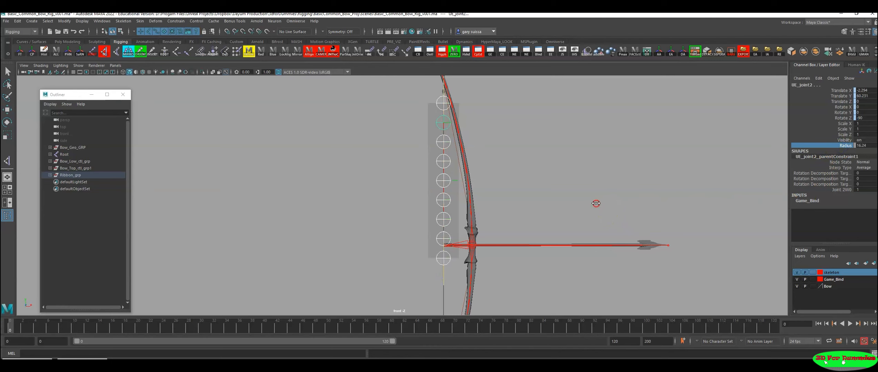
middle_click_drag(547, 204, 233, 238)
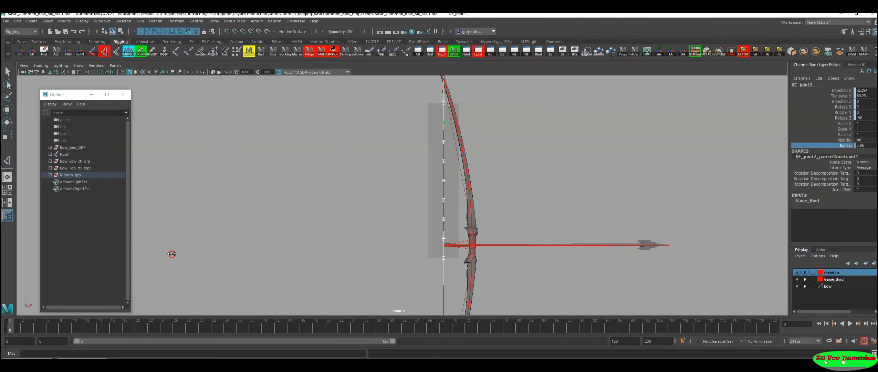
Step: Examine the resized joints and the ribbon's placement beside the upper limb in the front and perspective views
middle_click_drag(489, 156, 474, 243, "alt")
right_click_drag(475, 243, 669, 224, "alt")
middle_click_drag(513, 184, 495, 203, "alt")
right_click_drag(494, 203, 545, 202, "alt")
middle_click_drag(580, 203, 612, 94, "alt")
right_click_drag(611, 94, 545, 144, "alt")
middle_click_drag(499, 234, 498, 196, "alt")
left_click(534, 166)
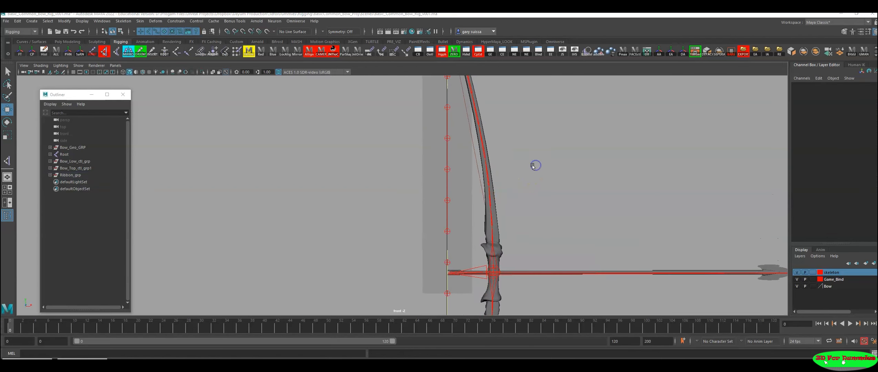
key("space")
key("space")
left_click_drag(558, 172, 395, 187, "alt")
left_click_drag(373, 195, 371, 184, "alt")
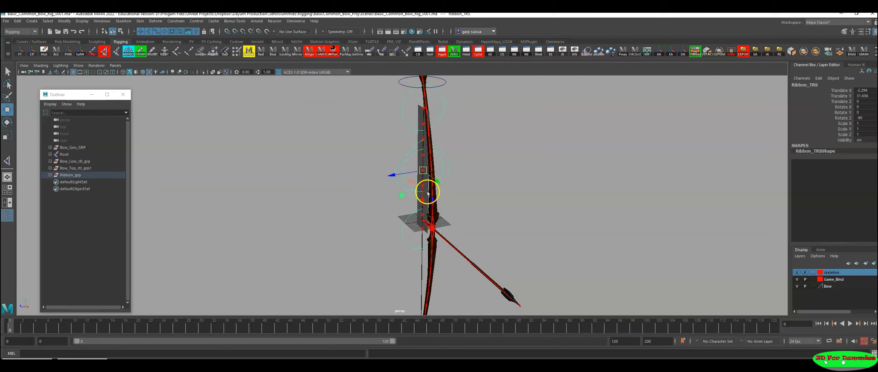
left_click_drag(428, 193, 465, 185, "alt")
Step: Move the ribbon's root_ctrl1 onto the upper limb's tip joint, to about -6.6 in X and -0.9 in Y
mouse_move(434, 211)
left_mouse_down()
mouse_move(471, 121)
mouse_move(519, 202)
mouse_move(617, 144)
left_mouse_up()
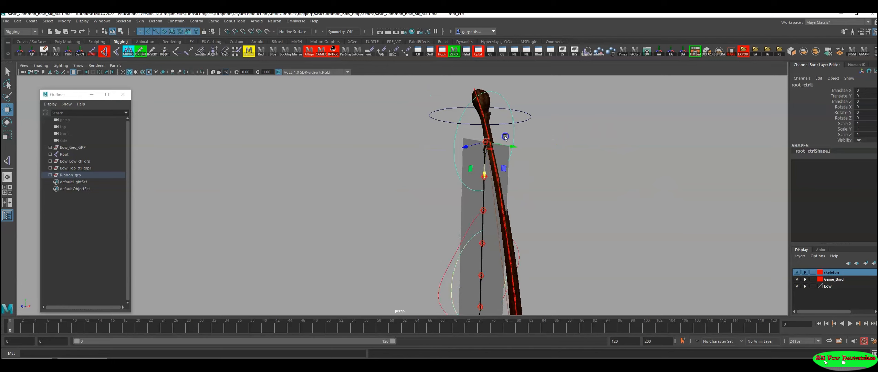
left_click_drag(505, 135, 570, 164, "alt")
left_click(484, 212)
left_click_drag(481, 200, 532, 196)
right_click_drag(533, 195, 601, 202, "alt")
middle_click_drag(569, 193, 540, 214, "alt")
right_click_drag(540, 213, 650, 214, "alt")
middle_click_drag(598, 176, 544, 195, "alt")
right_click_drag(545, 194, 655, 211, "alt")
middle_click_drag(617, 195, 601, 182, "alt")
right_click_drag(605, 173, 455, 193, "alt")
middle_click_drag(463, 187, 460, 207, "alt")
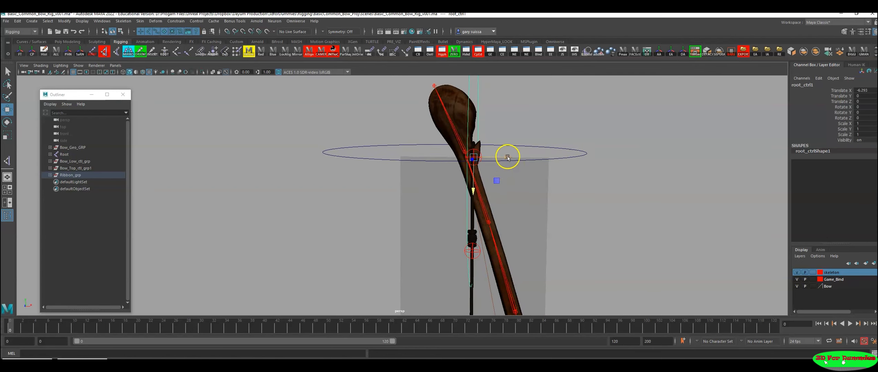
left_click_drag(507, 157, 502, 156)
right_click_drag(465, 165, 539, 229, "alt")
middle_click_drag(564, 229, 499, 209, "alt")
right_click_drag(499, 209, 566, 216, "alt")
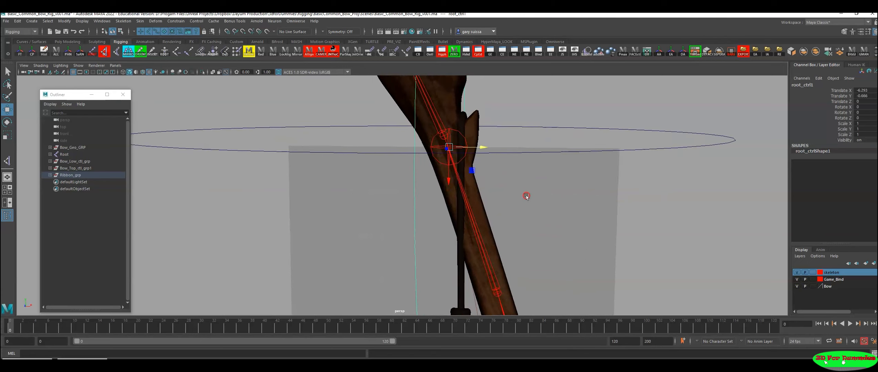
middle_click_drag(526, 195, 531, 212, "alt")
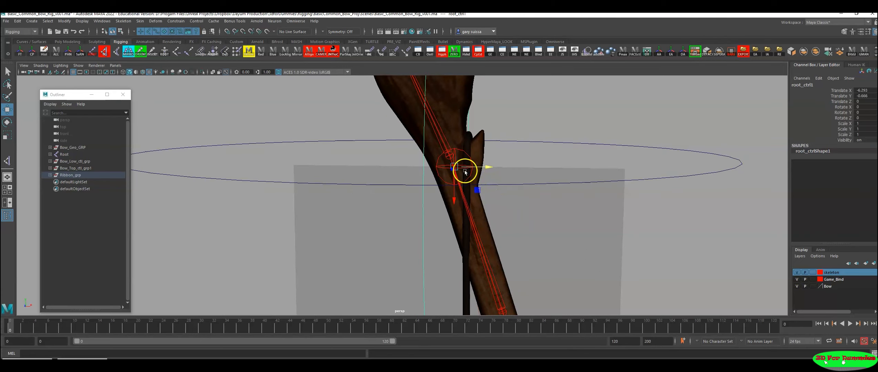
left_click_drag(458, 170, 450, 156)
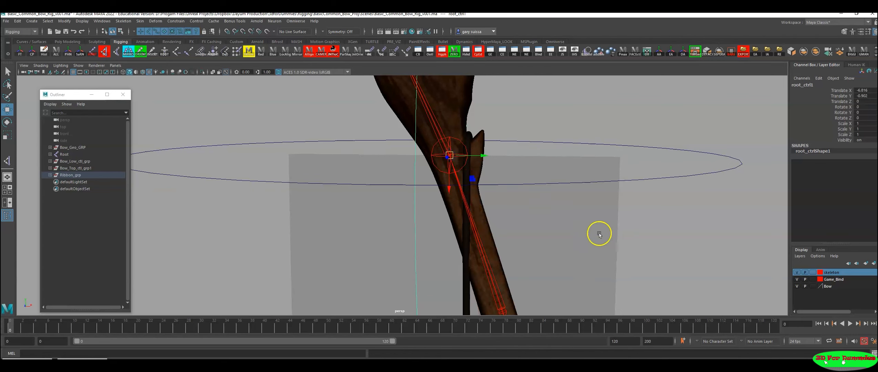
Step: Move the ribbon's tip_ctl beside the bow's grip to about -0.67 in X
right_click_drag(635, 238, 220, 229, "alt")
middle_click_drag(413, 241, 447, 149, "alt")
mouse_move(447, 149)
left_mouse_down("alt")
mouse_move(578, 138)
mouse_move(458, 148)
left_mouse_up("alt")
right_click_drag(558, 189, 410, 191, "alt")
middle_click_drag(405, 190, 404, 135, "alt")
left_click_drag(403, 135, 384, 128, "alt")
right_click_drag(362, 202, 306, 204, "alt")
middle_click_drag(356, 229, 331, 138, "alt")
right_click_drag(359, 183, 437, 178, "alt")
left_click_drag(437, 178, 434, 158, "alt")
middle_click_drag(421, 230, 436, 142, "alt")
right_click_drag(437, 143, 470, 151, "alt")
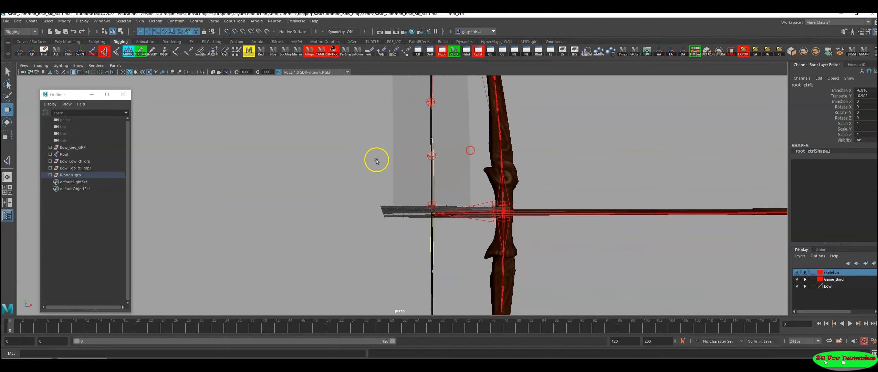
left_click_drag(376, 161, 425, 169, "alt")
left_click(347, 168)
left_click_drag(298, 176, 369, 184, "alt")
right_click_drag(447, 210, 541, 241, "alt")
middle_click_drag(482, 227, 519, 244, "alt")
right_click_drag(519, 245, 603, 267, "alt")
left_click_drag(463, 252, 464, 245)
Step: Examine the fitted ribbon along the upper limb from the grip to the tip
right_click_drag(666, 229, 145, 226, "alt")
middle_click_drag(425, 192, 411, 257, "alt")
right_click_drag(565, 193, 478, 179, "alt")
left_click_drag(478, 180, 414, 162, "alt")
right_click_drag(414, 163, 351, 164, "alt")
middle_click_drag(351, 164, 350, 189, "alt")
left_click_drag(350, 189, 372, 186, "alt")
right_click_drag(372, 186, 435, 172, "alt")
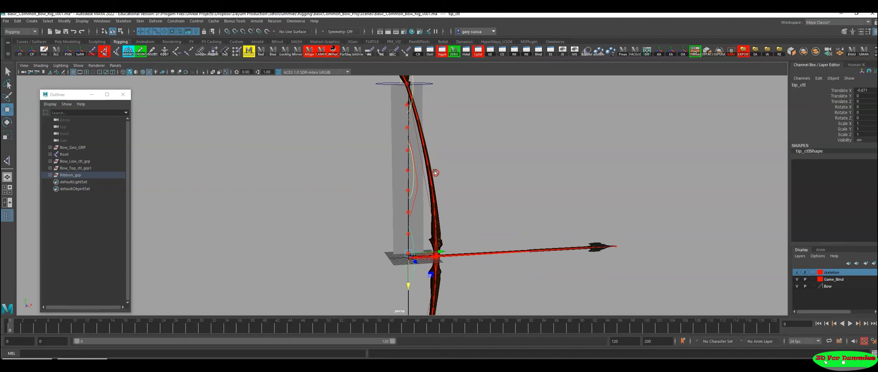
right_click_drag(456, 198, 427, 200, "alt")
middle_click_drag(427, 200, 379, 226, "alt")
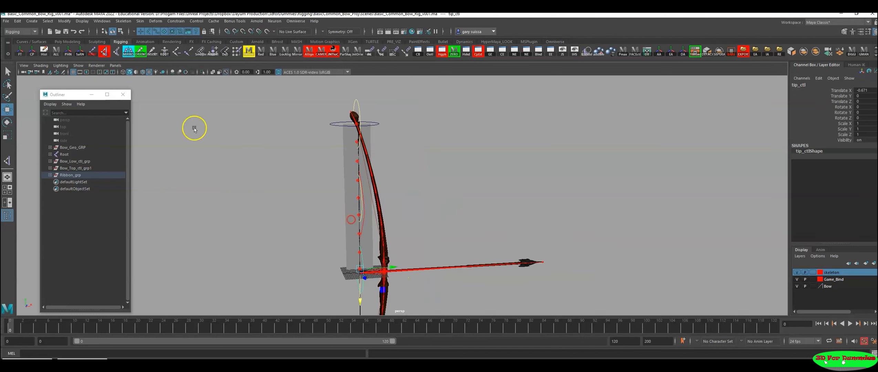
Step: Import ribbon Spine.ma again as a second ribbon rig for the lower limb
left_click(7, 21)
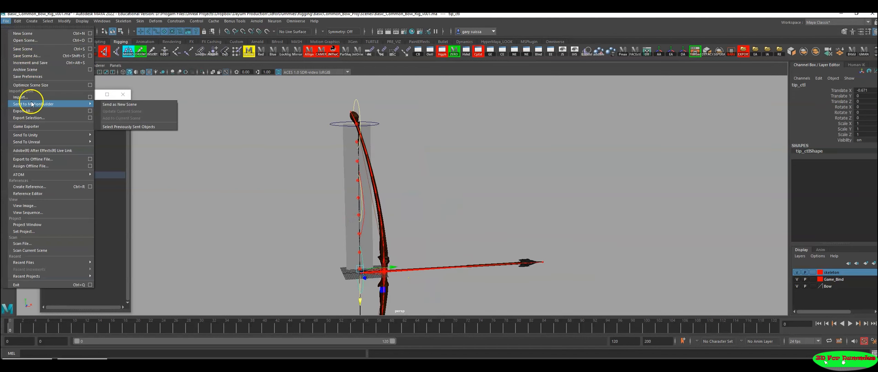
left_click(22, 98)
left_click(277, 105)
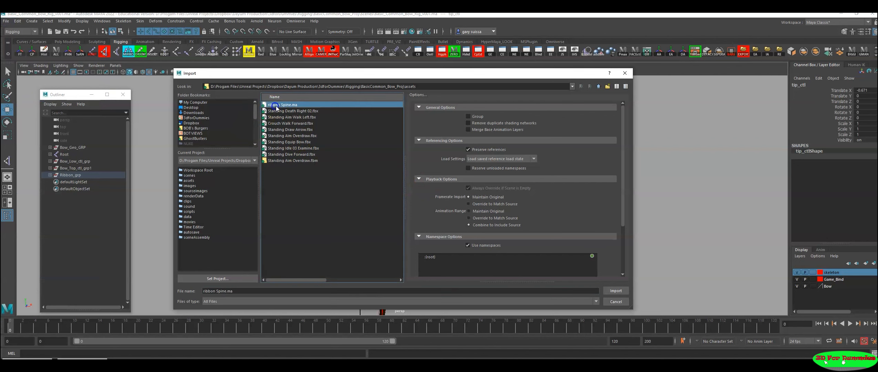
left_click(616, 290)
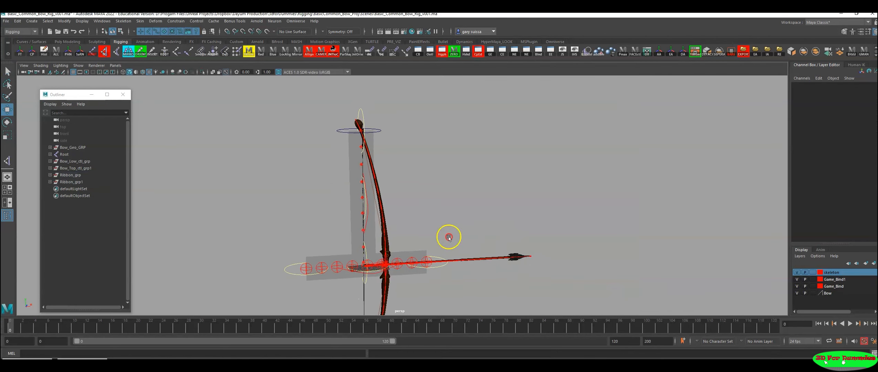
Step: Rotate the second ribbon's Ribbon_TRS to -90 in Z so it stands vertically
scroll(431, 163, "up", 3)
left_click_drag(431, 162, 360, 196, "alt")
left_click(431, 193)
left_click_drag(407, 139, 523, 255, "alt")
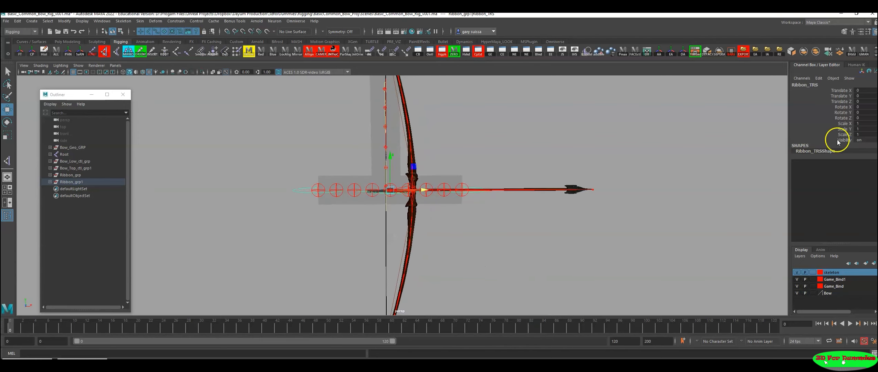
key("e")
left_click_drag(409, 167, 412, 218)
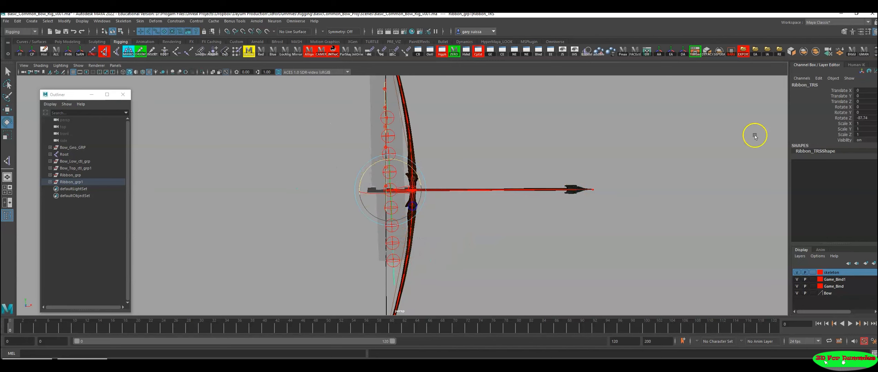
left_click(866, 119)
type("-90")
key("Return")
Step: Move the second ribbon's Ribbon_TRS alongside the lower limb in the front view, to about -2.64 in X and -40.6 in Y
right_click_drag(496, 206, 203, 232, "alt")
key("space")
key("space")
right_click_drag(349, 235, 248, 229, "alt")
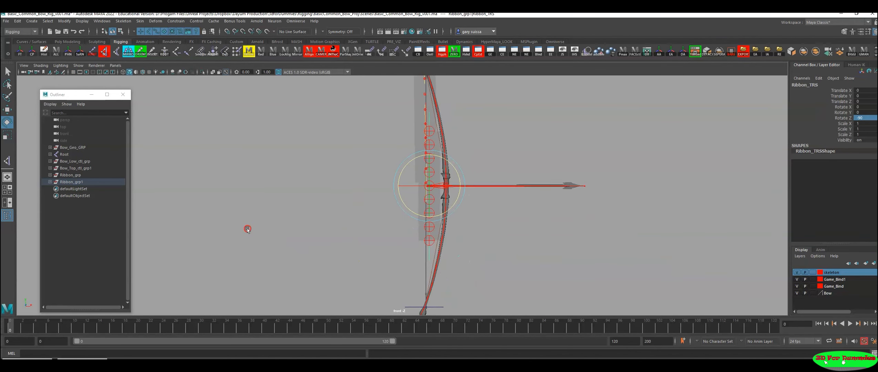
key("w")
left_click_drag(430, 186, 426, 244)
scroll(507, 194, "up", 3)
middle_click_drag(465, 277, 453, 200, "alt")
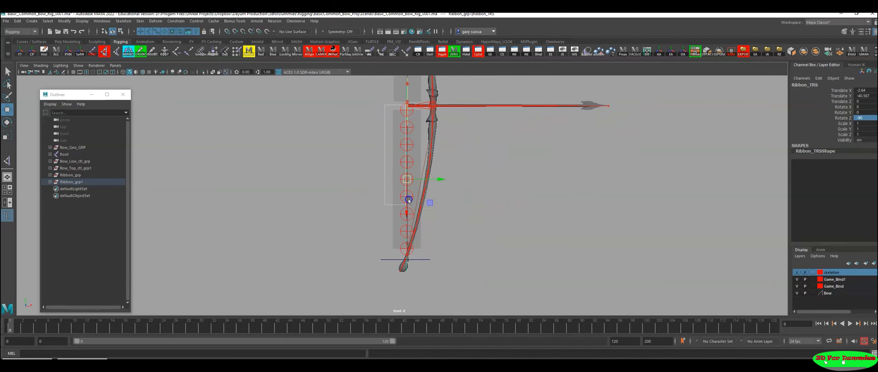
Step: Select the second ribbon's joints and shrink their radius to roughly match the upper ribbon's joints
left_click_drag(400, 247, 402, 249)
left_click(842, 146)
middle_click_drag(574, 203, 149, 241)
scroll(444, 214, "up", 2)
middle_click_drag(447, 216, 461, 189, "alt")
scroll(492, 206, "up", 1)
middle_click_drag(496, 207, 491, 270, "alt")
Step: Align the second Ribbon_TRS with the upper ribbon by moving it to about -2.32 in X and -41.7 in Y
left_click(417, 207)
key("w")
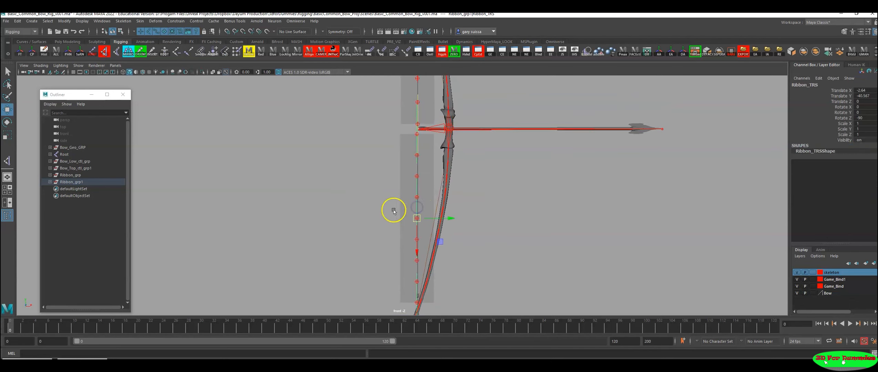
right_click_drag(391, 210, 522, 233, "alt")
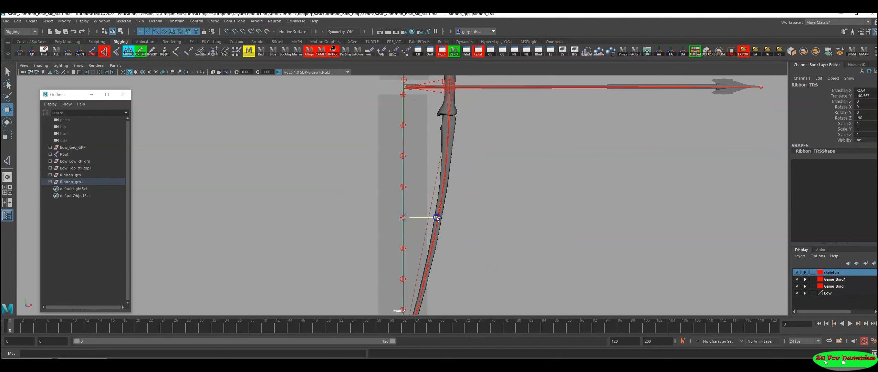
left_click_drag(436, 218, 438, 219)
right_click_drag(524, 237, 363, 233, "alt")
middle_click_drag(363, 233, 388, 156, "alt")
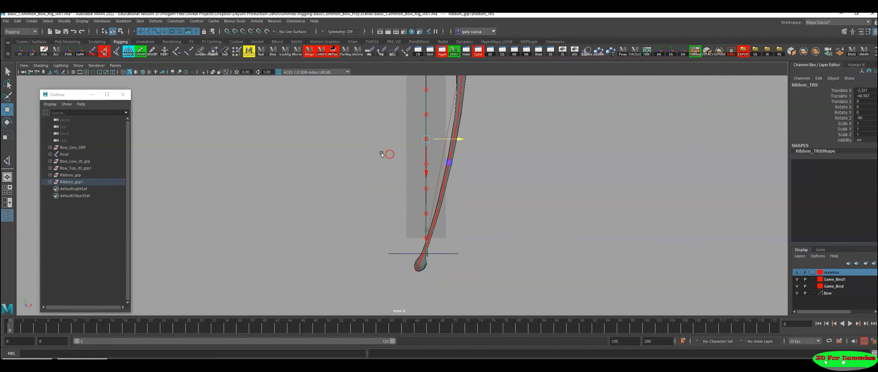
right_click_drag(388, 156, 507, 212, "alt")
right_click_drag(492, 236, 435, 215, "alt")
middle_click_drag(435, 215, 397, 233, "alt")
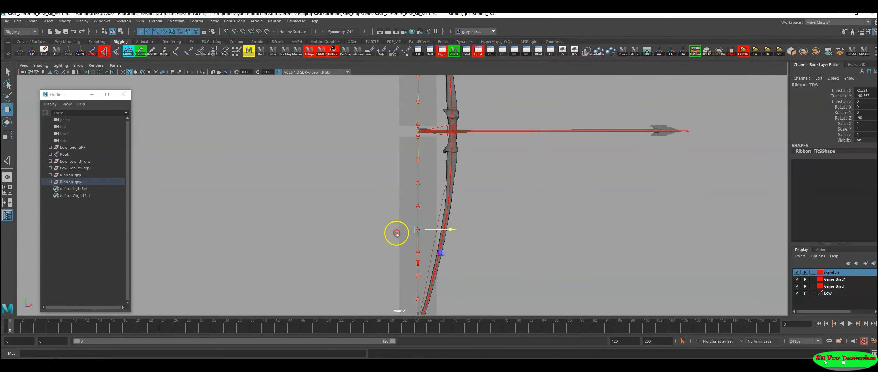
left_click_drag(419, 264, 419, 268)
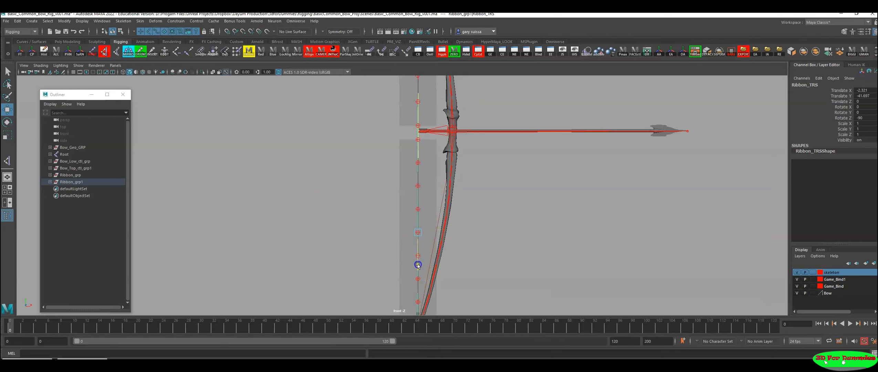
Step: Move the second ribbon's tip_ctl onto the lower limb's tip joint, to about 4.6 in X and -0.88 in Y
key("space")
key("space")
key("space")
key("space")
middle_click_drag(533, 258, 588, 150, "alt")
right_click_drag(414, 182, 585, 219, "alt")
left_click_drag(585, 219, 575, 197, "alt")
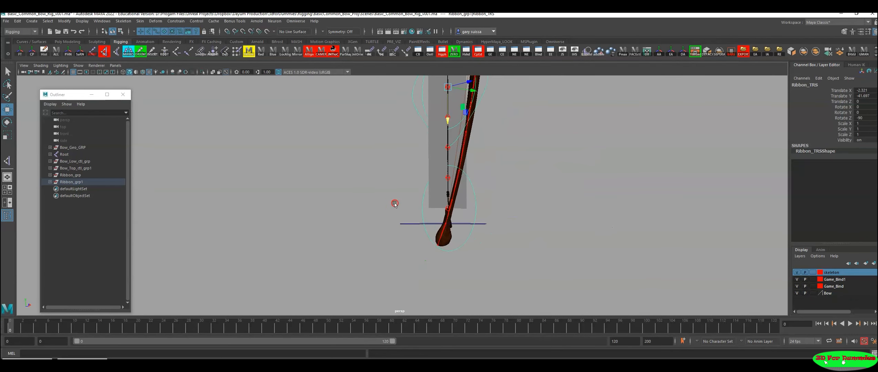
right_click_drag(395, 204, 622, 265, "alt")
left_click(534, 223)
middle_click_drag(536, 230, 555, 187, "alt")
right_click_drag(555, 187, 668, 224, "alt")
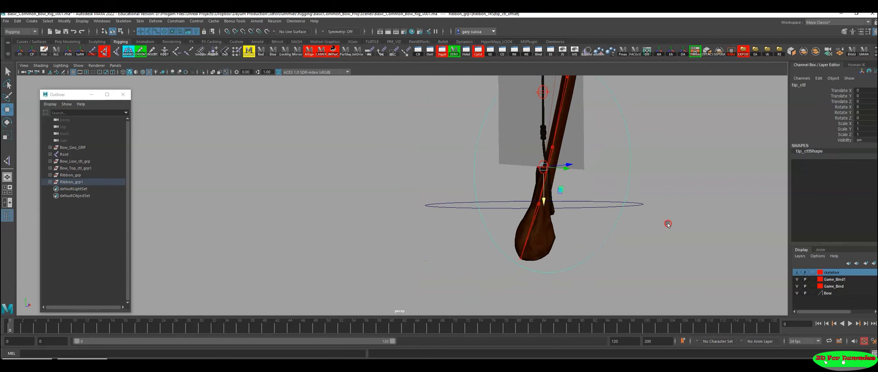
middle_click_drag(623, 239, 580, 257, "alt")
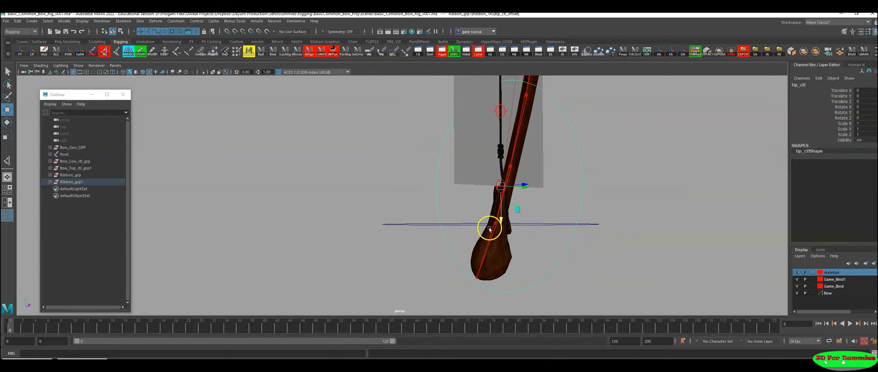
left_click_drag(500, 221, 502, 256)
right_click_drag(442, 247, 699, 259, "alt")
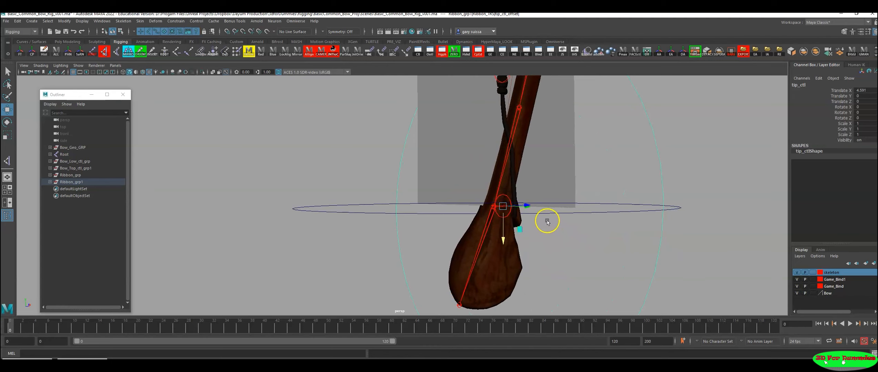
left_click_drag(501, 207, 494, 205)
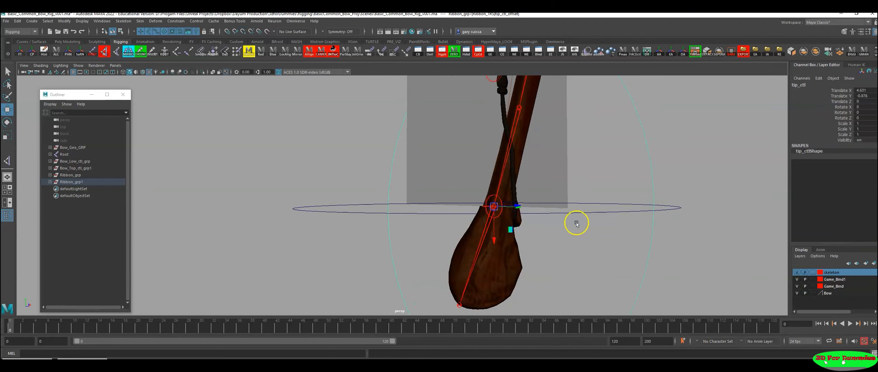
Step: Examine the lower ribbon's fit from the tip to the grip and undo the last change
right_click_drag(615, 221, 222, 219, "alt")
right_click_drag(443, 217, 277, 194, "alt")
middle_click_drag(538, 120, 547, 251, "alt")
middle_click_drag(538, 176, 539, 246, "alt")
left_click_drag(539, 246, 459, 203, "alt")
left_click(438, 128)
right_click_drag(599, 192, 314, 192, "alt")
left_click_drag(410, 179, 414, 243)
key("ctrl+z")
Step: Examine the ribbons' end and middle controls along both limbs, including root_ctrl1 and middle_ctl
left_click(403, 99)
scroll(437, 277, "up", 1)
middle_click_drag(441, 275, 438, 245, "alt")
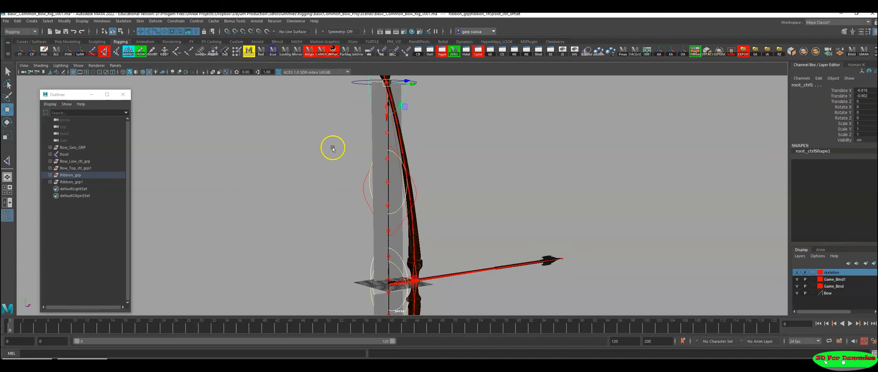
scroll(454, 231, "down", 2)
left_click(439, 224)
middle_click_drag(456, 254, 469, 219, "alt")
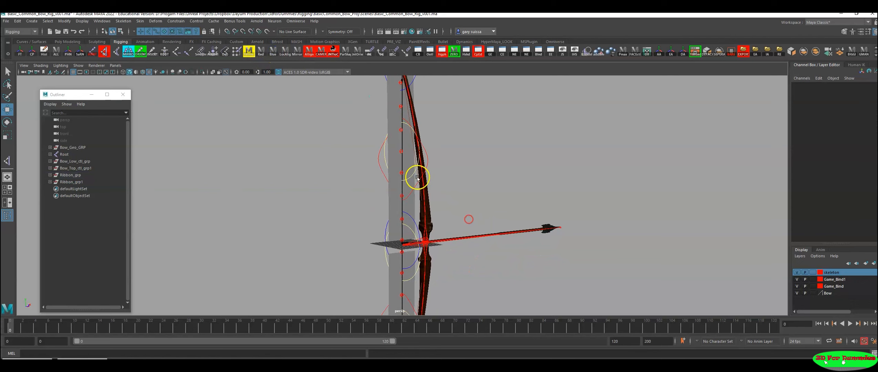
left_click(391, 165)
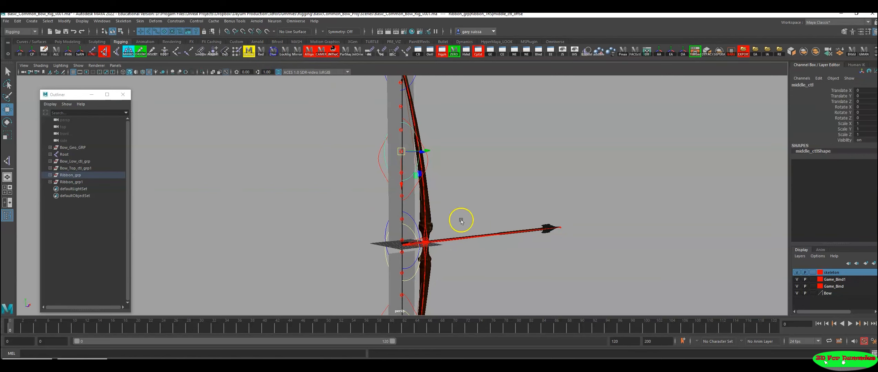
middle_click_drag(455, 268, 460, 178, "alt")
right_click_drag(460, 203, 482, 229, "alt")
left_click(486, 232)
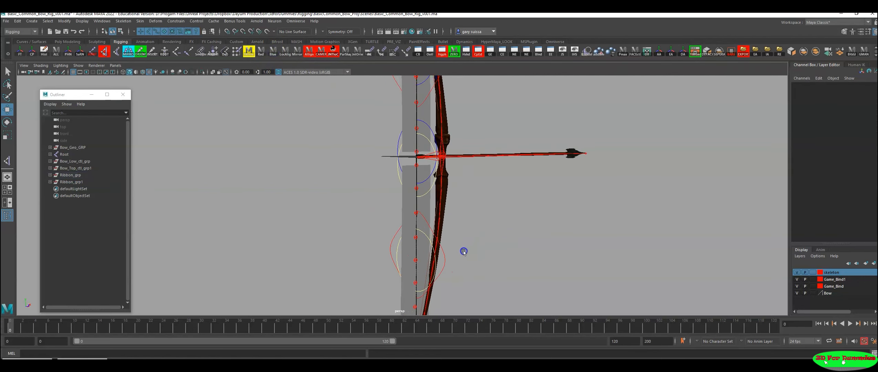
left_click_drag(477, 199, 363, 243, "alt")
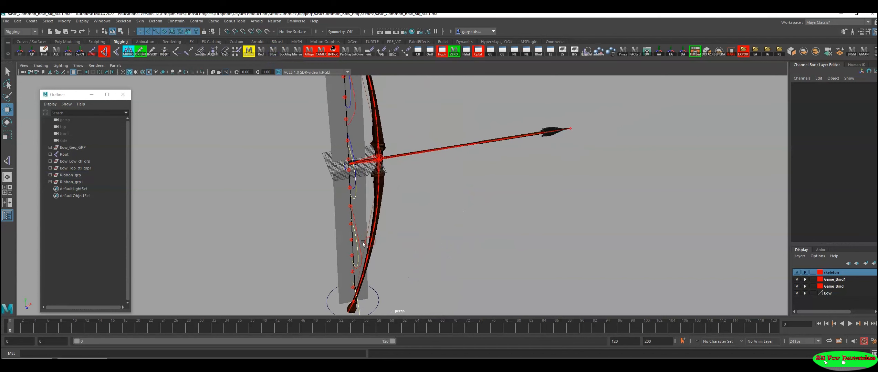
Step: Save the scene as a new version named Basic_Common_Bow_Rig_v003.ma and accept the student version notice
key("ctrl+shift+s")
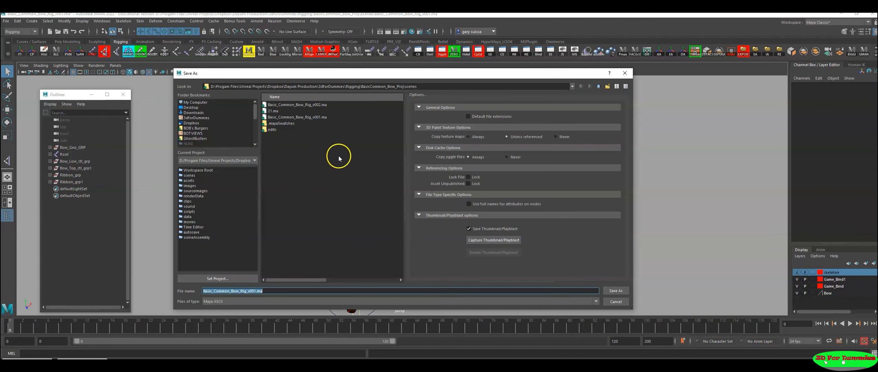
left_click(304, 104)
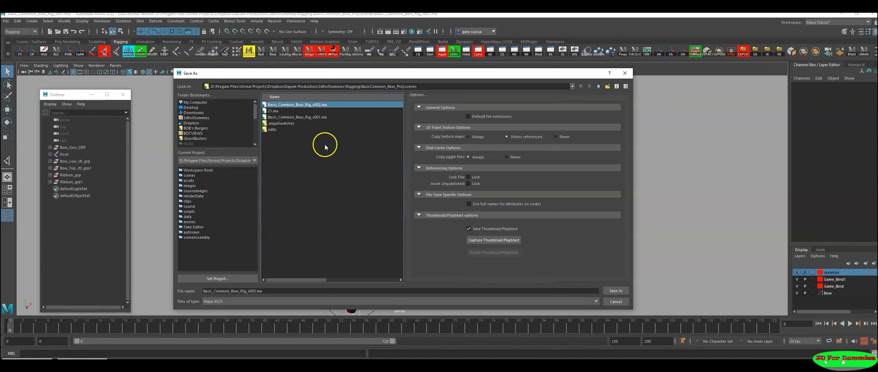
left_click(254, 292)
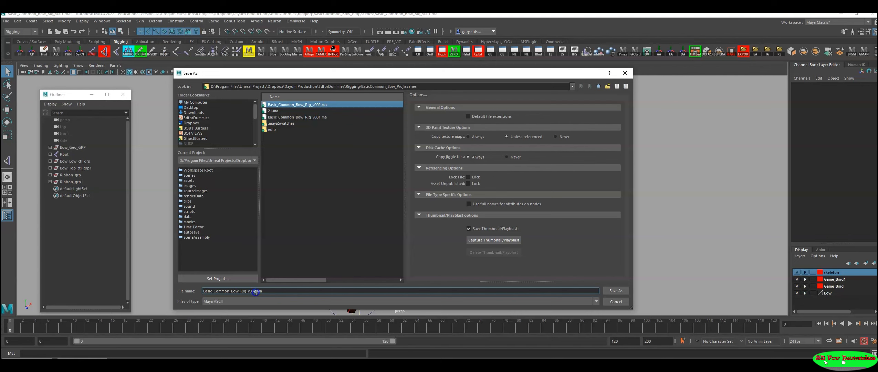
type("3")
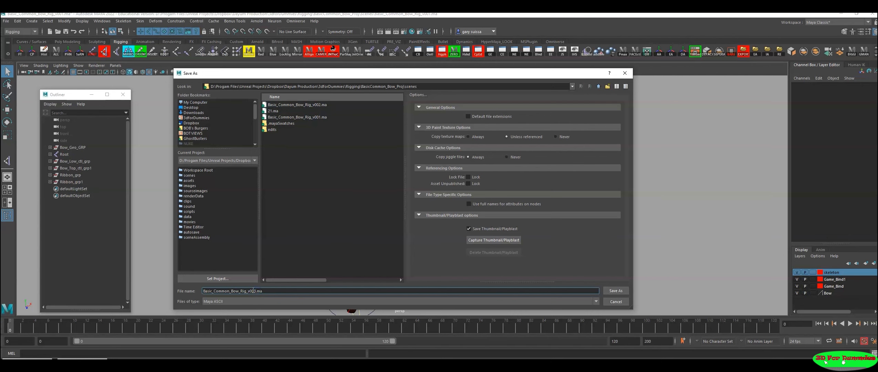
key("Return")
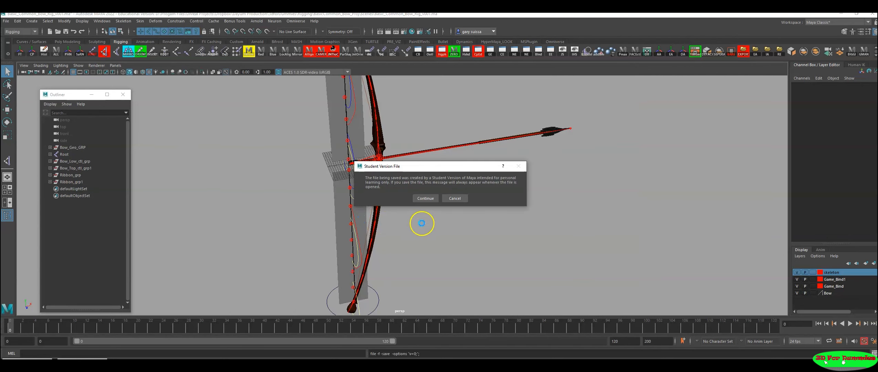
left_click(427, 199)
Step: Examine the ribbons and limbs from the grip down to the lower tip and undo the last change
left_click_drag(393, 216, 374, 179, "alt")
middle_click_drag(437, 271, 455, 227, "alt")
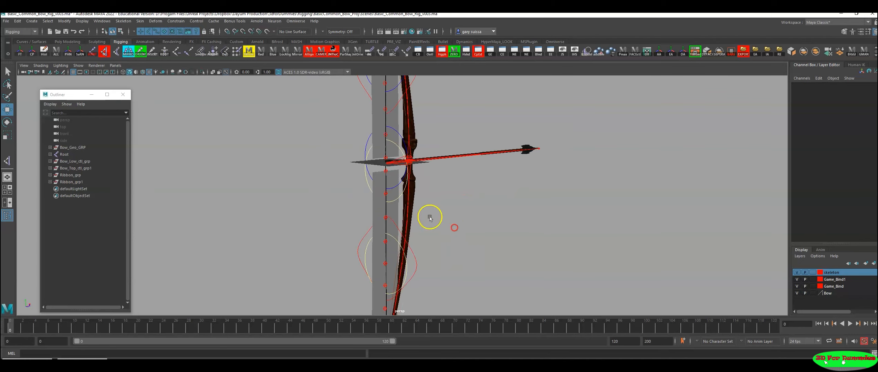
left_click(401, 310)
left_click_drag(467, 278, 430, 245, "alt")
middle_click_drag(451, 257, 481, 193, "alt")
left_click_drag(481, 194, 457, 174, "alt")
left_click(448, 236)
left_click_drag(428, 225, 440, 209)
key("ctrl+z")
left_click_drag(421, 233, 434, 231, "alt")
right_click_drag(451, 235, 506, 246, "alt")
middle_click_drag(505, 245, 465, 238, "alt")
right_click_drag(464, 237, 528, 260, "alt")
middle_click_drag(524, 262, 590, 157, "alt")
middle_click_drag(526, 187, 449, 235, "alt")
right_click_drag(448, 235, 528, 251, "alt")
middle_click_drag(413, 215, 449, 229, "alt")
right_click_drag(448, 229, 528, 240, "alt")
middle_click_drag(528, 240, 514, 246, "alt")
Step: Compare Bow_Low_ctl with the lower ribbon's tip_ctl at the limb tip, and inspect tip_ctl and tip_ctl_offset in the hierarchy
left_click(386, 222)
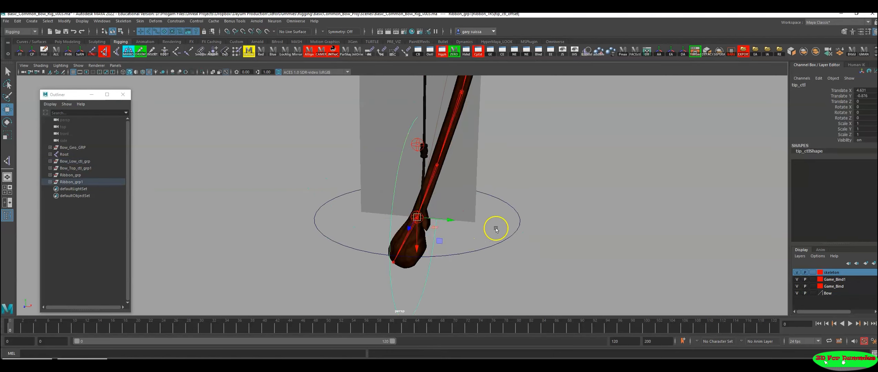
left_click_drag(504, 259, 505, 259)
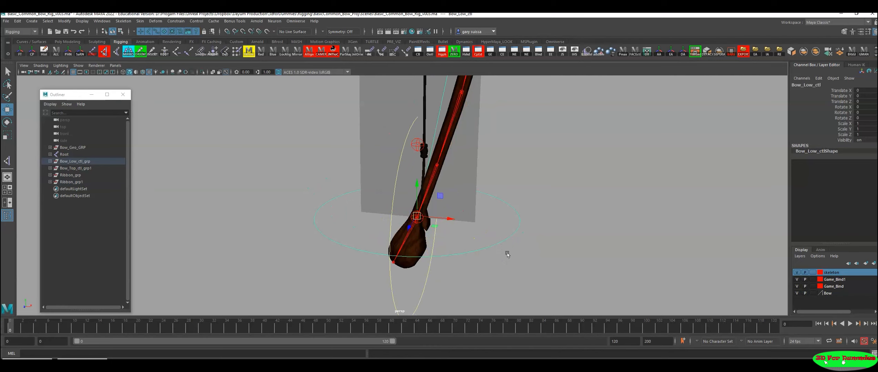
right_click_drag(515, 252, 407, 233, "alt")
middle_click_drag(381, 221, 379, 235, "alt")
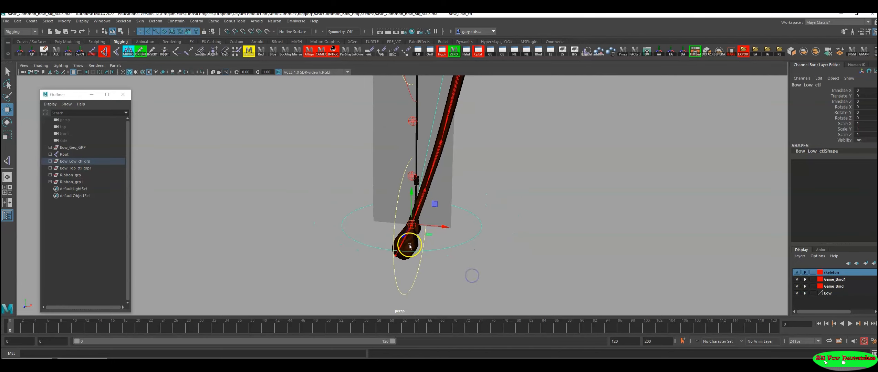
left_click(384, 226)
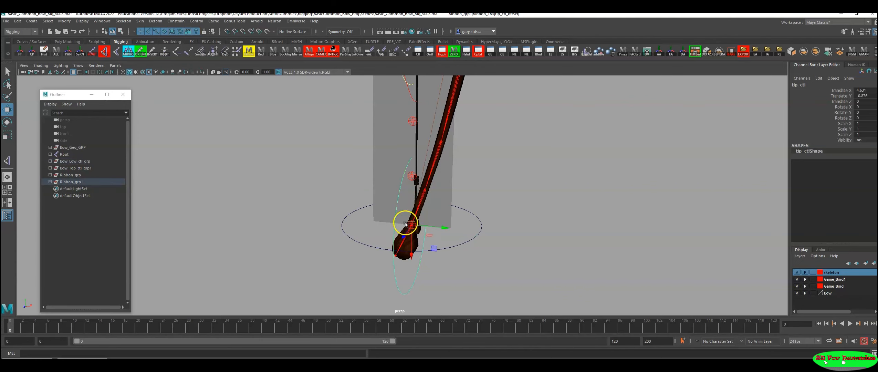
key("f")
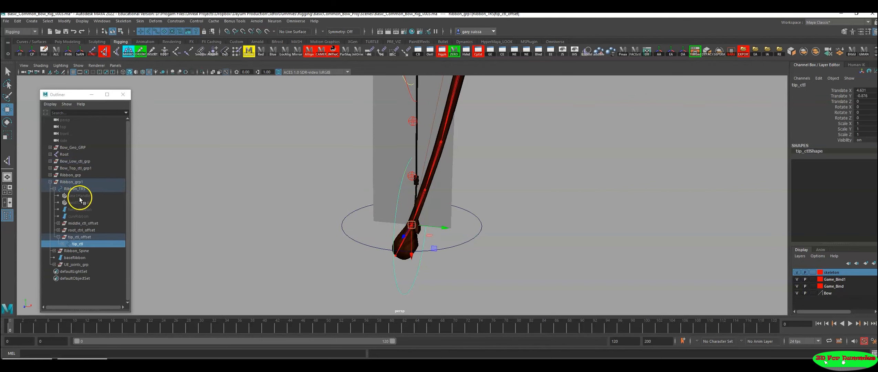
left_click(84, 237)
left_click_drag(589, 222, 498, 226, "alt")
left_click(395, 276)
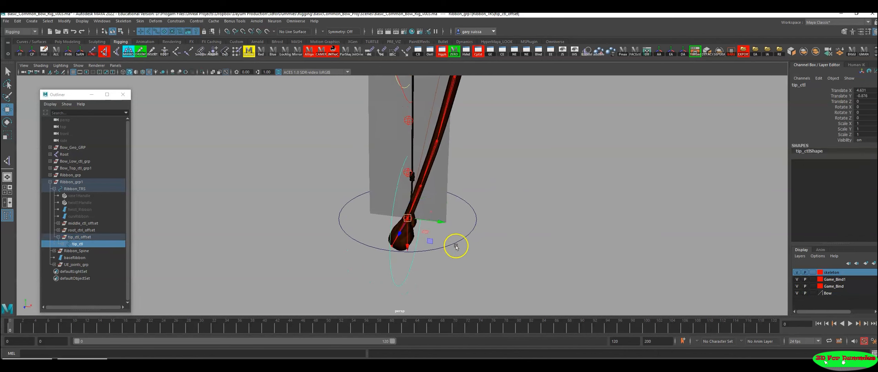
left_click_drag(453, 244, 377, 224, "alt")
scroll(414, 275, "up", 1)
middle_click_drag(413, 274, 425, 247, "alt")
left_click(75, 237)
left_click(76, 244)
left_click(75, 237)
left_click(76, 243)
Step: Point-constrain the lower ribbon's tip_ctl to Bow_Low_ctl on all axes with Maintain offset on and a weight of 1
left_click(454, 248)
left_click_drag(454, 248, 477, 280, "alt")
right_click_drag(521, 230, 261, 220, "alt")
middle_click_drag(380, 214, 352, 244, "alt")
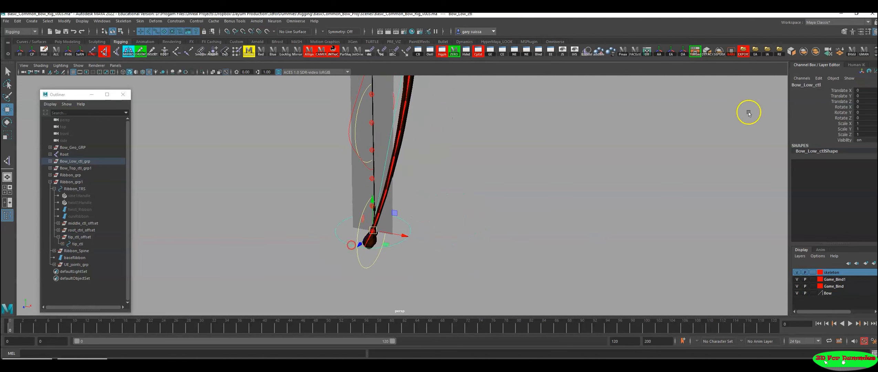
right_click_drag(496, 233, 512, 232, "alt")
middle_click_drag(482, 238, 506, 214, "alt")
right_click_drag(474, 216, 600, 243, "alt")
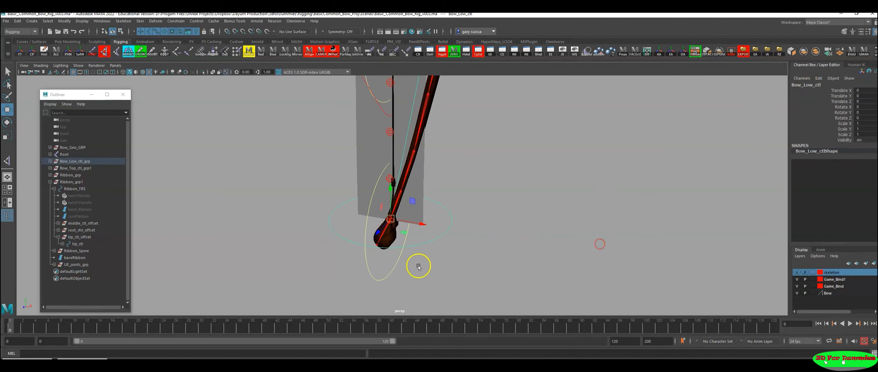
left_click_drag(417, 265, 347, 287)
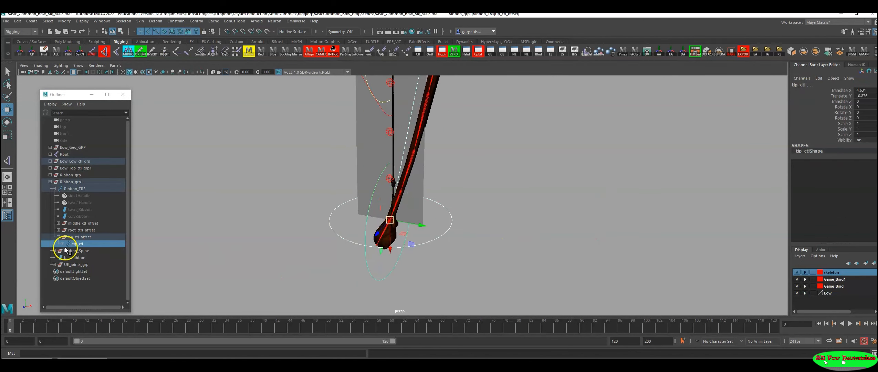
right_click_drag(486, 241, 400, 219, "alt")
middle_click_drag(431, 223, 460, 224, "alt")
right_click_drag(460, 224, 358, 90, "alt")
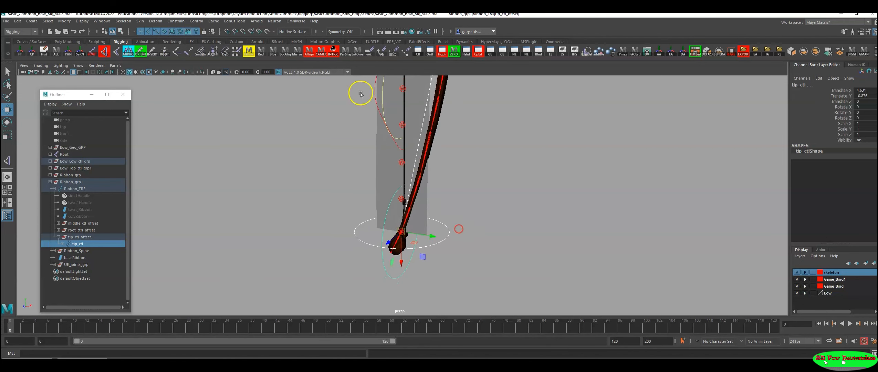
left_click(170, 21)
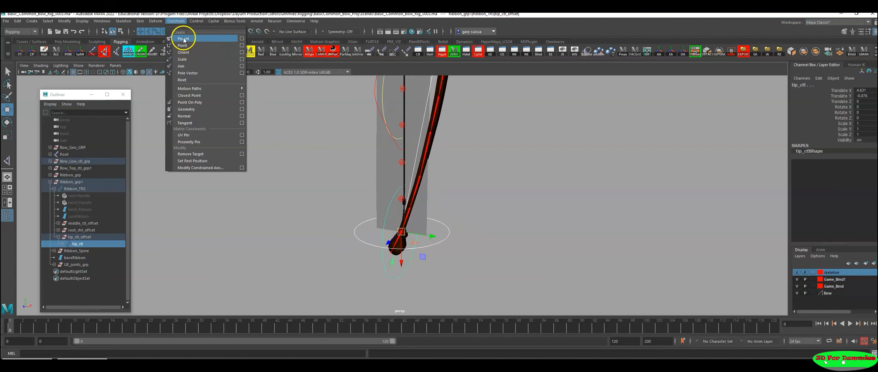
left_click(242, 45)
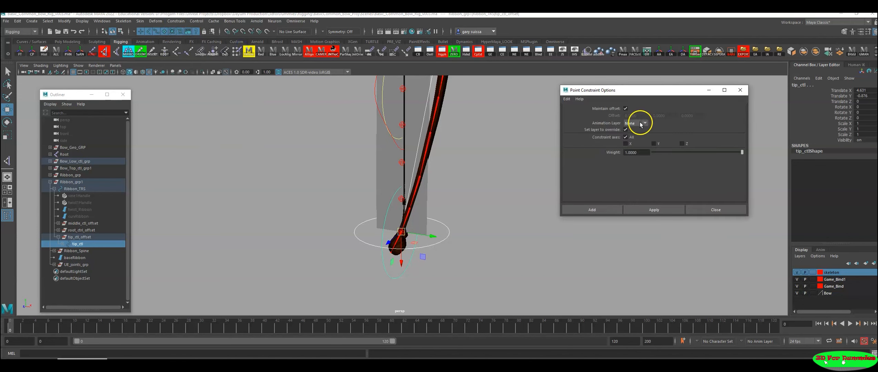
left_click(653, 209)
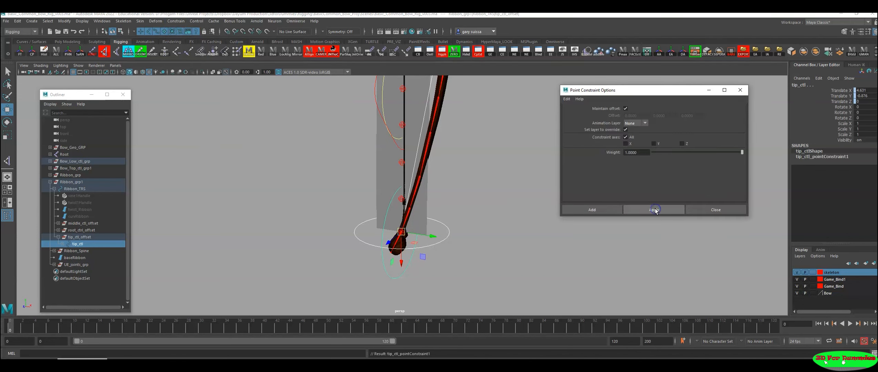
left_click(708, 90)
left_click(536, 200)
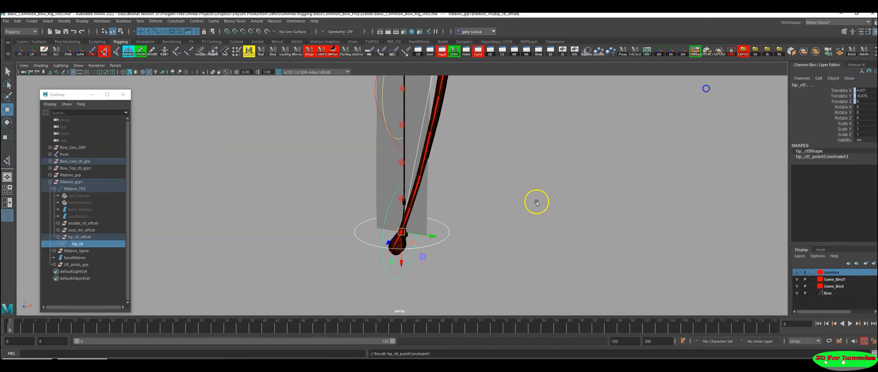
Step: Test the lower constraint by moving Bow_Low_ctl, and undo the moves
left_click(423, 227)
middle_click_drag(445, 242, 478, 278, "alt")
left_click_drag(479, 278, 474, 263, "alt")
left_click_drag(439, 232, 449, 201)
key("ctrl+z")
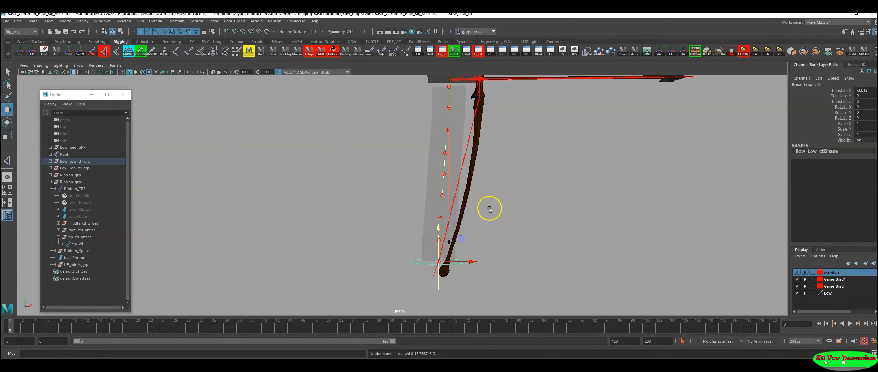
key("ctrl+z")
Step: Point-constrain the upper ribbon's root_ctrl1 to Bow_Top_ctl at the upper limb tip
left_click_drag(501, 192, 507, 185, "alt")
middle_click_drag(508, 185, 513, 293, "alt")
middle_click_drag(517, 167, 509, 291, "alt")
middle_click_drag(478, 172, 480, 226, "alt")
left_click_drag(480, 226, 511, 231, "alt")
left_click_drag(474, 212, 466, 199, "alt")
right_click_drag(466, 200, 623, 227, "alt")
middle_click_drag(653, 227, 560, 243, "alt")
left_click_drag(499, 241, 469, 237, "alt")
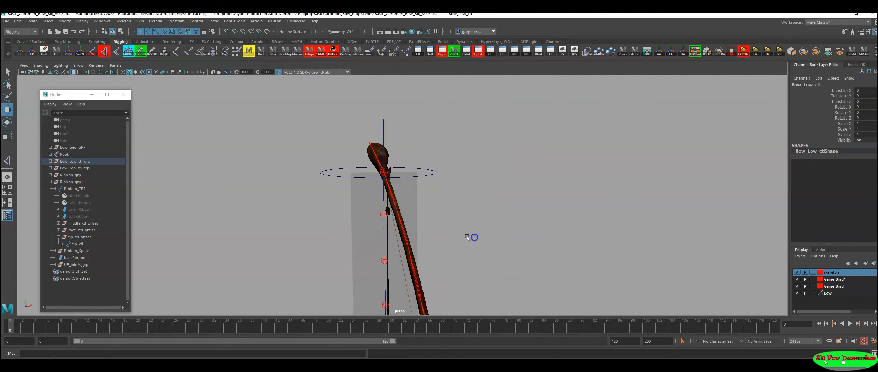
right_click_drag(469, 237, 522, 249, "alt")
middle_click_drag(522, 249, 589, 264, "alt")
left_click_drag(506, 228, 506, 221, "alt")
left_click_drag(500, 184, 500, 201)
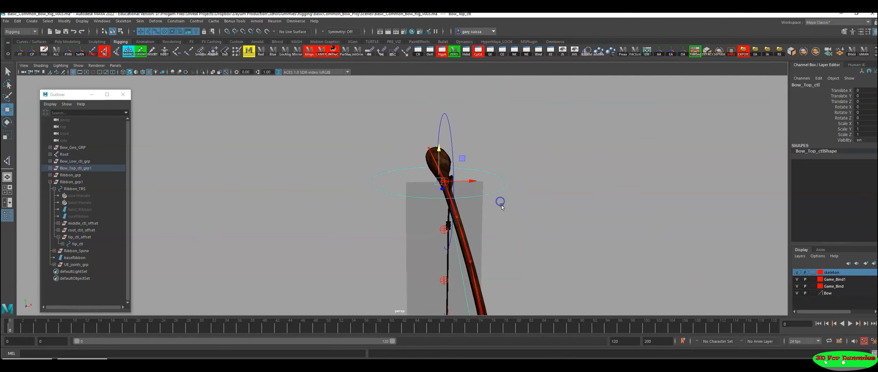
left_click_drag(470, 117, 425, 124, "shift")
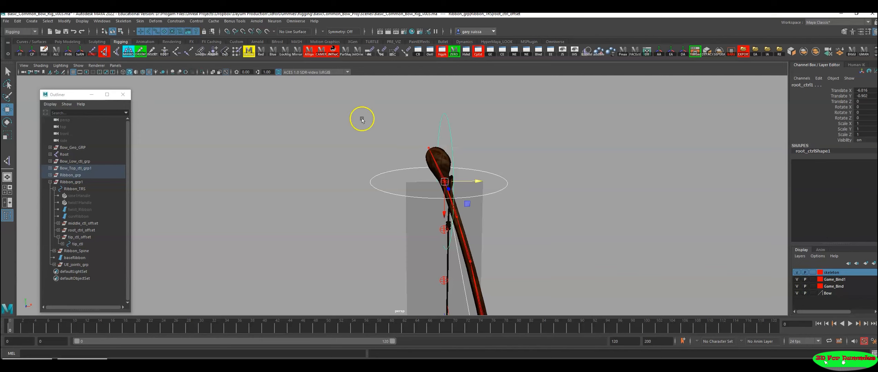
left_click(176, 21)
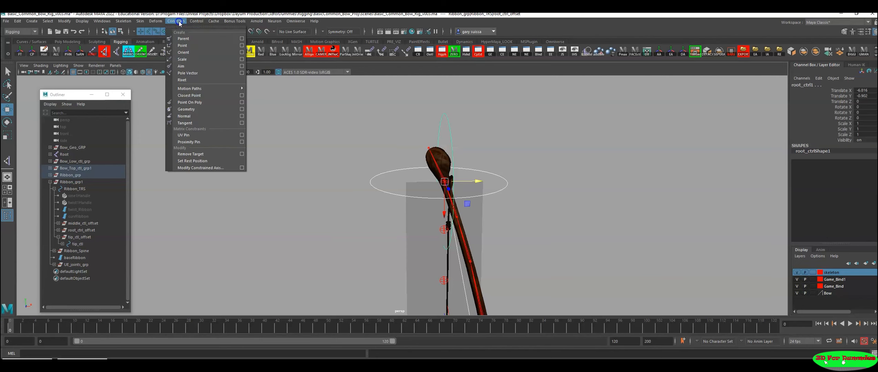
left_click(182, 46)
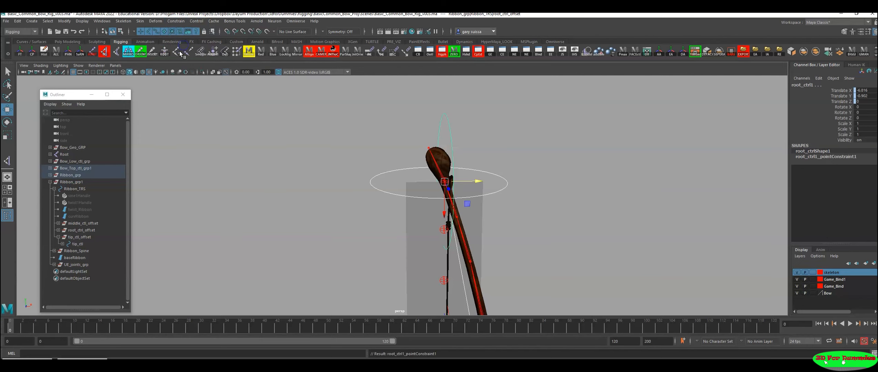
Step: Test the upper constraint by moving the control at the upper limb tip, and undo the move
left_click_drag(489, 200, 518, 229)
right_click_drag(517, 227, 422, 206, "alt")
left_click_drag(428, 192, 433, 201)
key("ctrl+z")
Step: Test moving the two ribbon end controls at the grip together, and undo the move
right_click_drag(531, 228, 403, 214, "alt")
middle_click_drag(403, 214, 453, 116, "alt")
right_click_drag(579, 239, 401, 255, "alt")
left_click_drag(401, 255, 392, 247, "alt")
right_click_drag(391, 247, 511, 250, "alt")
middle_click_drag(511, 250, 499, 227, "alt")
right_click_drag(500, 227, 520, 240, "alt")
left_click_drag(520, 240, 433, 234, "alt")
right_click_drag(365, 214, 549, 248, "alt")
left_click(458, 200)
left_click(455, 213, "shift")
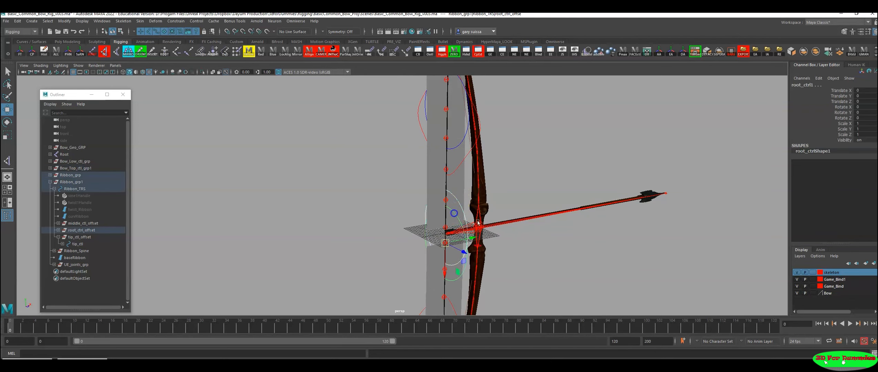
left_click_drag(462, 245, 404, 230, "alt")
left_click_drag(484, 234, 406, 238)
key("ctrl+z")
left_click_drag(505, 265, 481, 275, "alt")
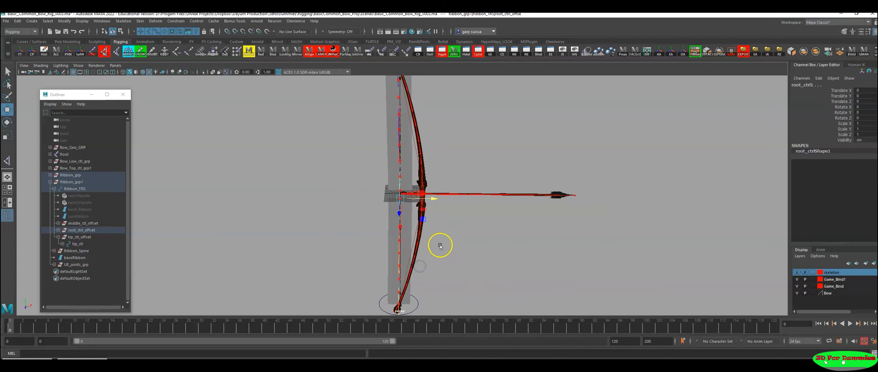
Step: Create a NURBS circle behind the bowstring, moved to about -27 in X and scaled uniformly to about 16.2
left_click(36, 42)
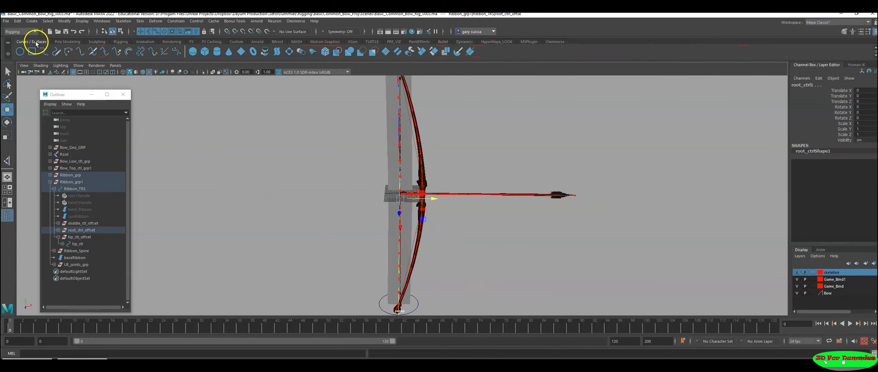
left_click(22, 51)
left_click_drag(349, 201, 428, 189, "alt")
key("r")
left_click_drag(355, 193, 414, 184)
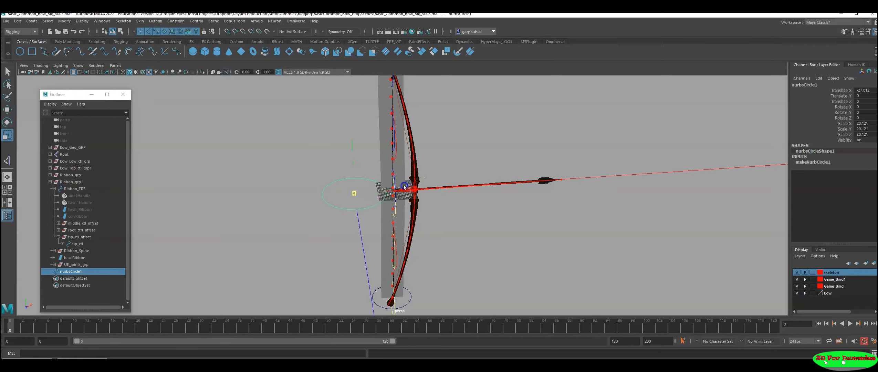
mouse_move(404, 229)
left_mouse_down("alt")
mouse_move(415, 221)
mouse_move(418, 237)
left_mouse_up("alt")
right_click_drag(422, 238, 593, 261, "alt")
middle_click_drag(464, 245, 513, 248, "alt")
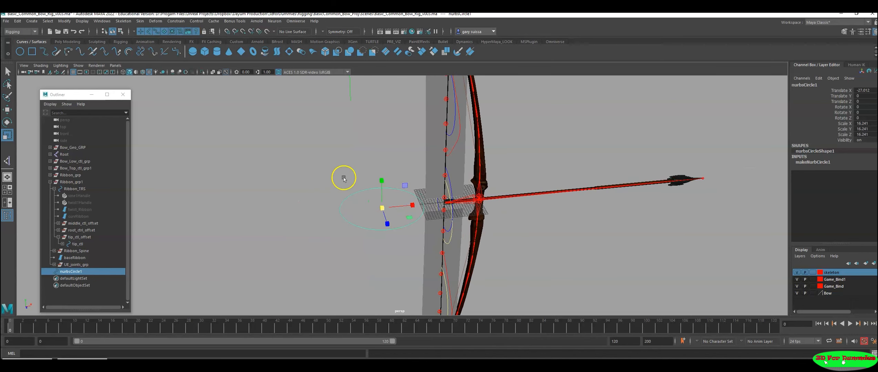
Step: Freeze the new circle's transforms, delete its construction history and rename it Pull_ctl
left_click(120, 42)
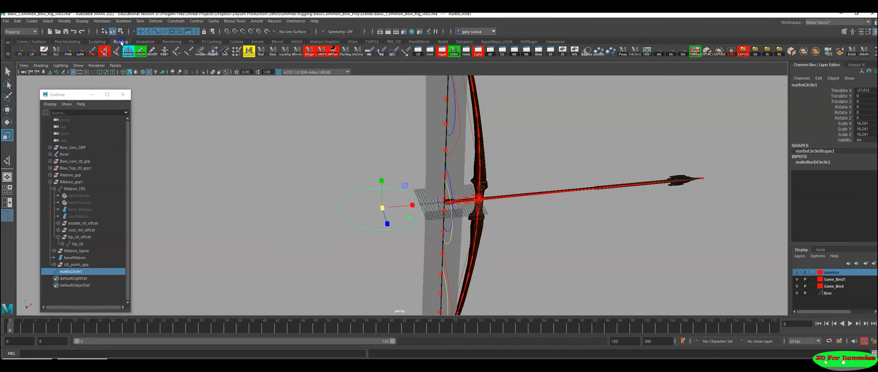
left_click(55, 52)
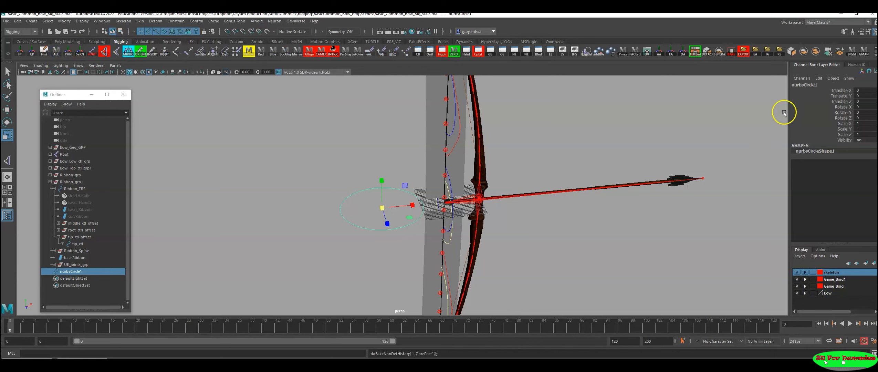
left_click(813, 86)
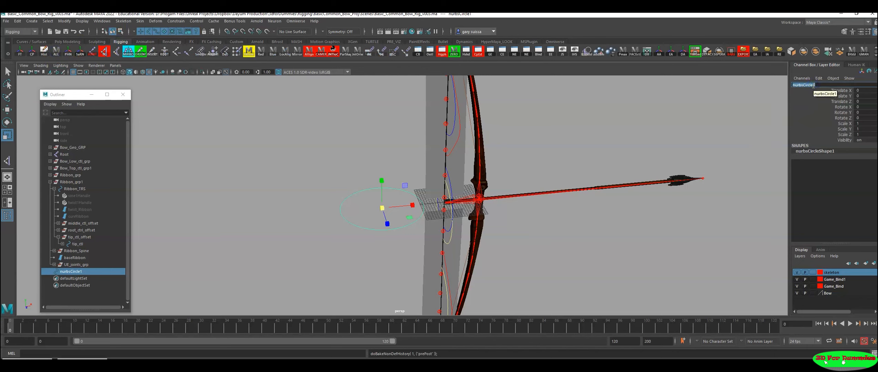
key("Return")
left_click_drag(543, 272, 531, 270, "alt")
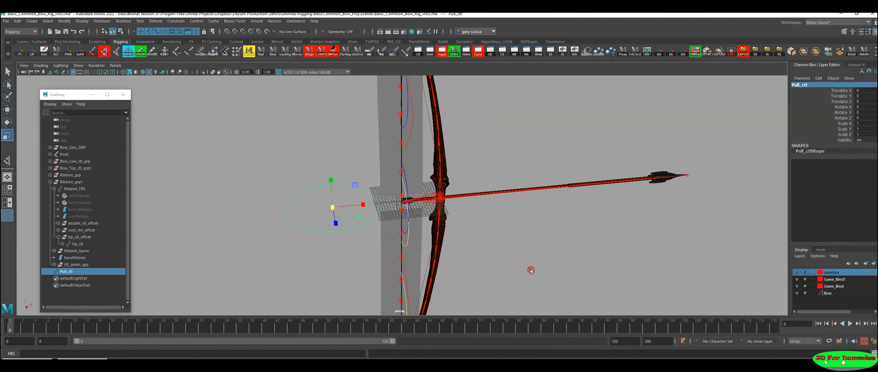
Step: Duplicate Pull_ctl in place and display shape nodes in the Outliner
key("w")
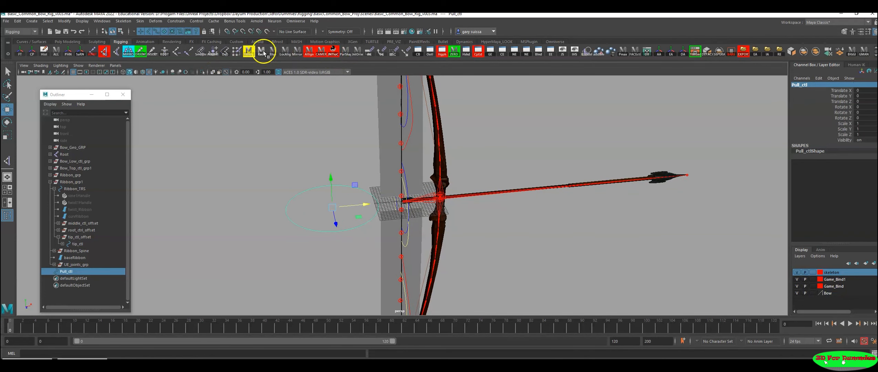
left_click(311, 197)
left_click_drag(302, 195, 284, 198, "alt")
left_click_drag(347, 145, 334, 212)
left_click_drag(333, 212, 346, 224, "alt")
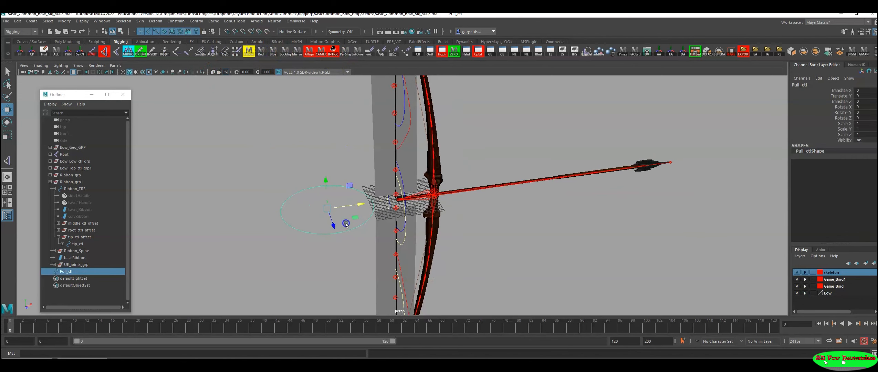
key("ctrl+d")
left_click(50, 104)
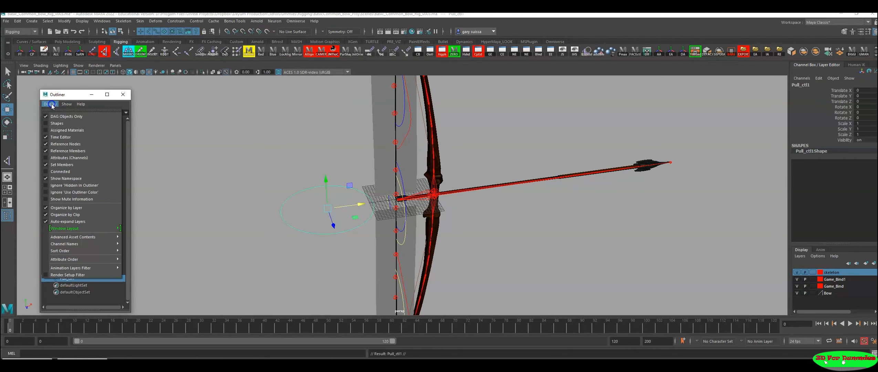
left_click(57, 122)
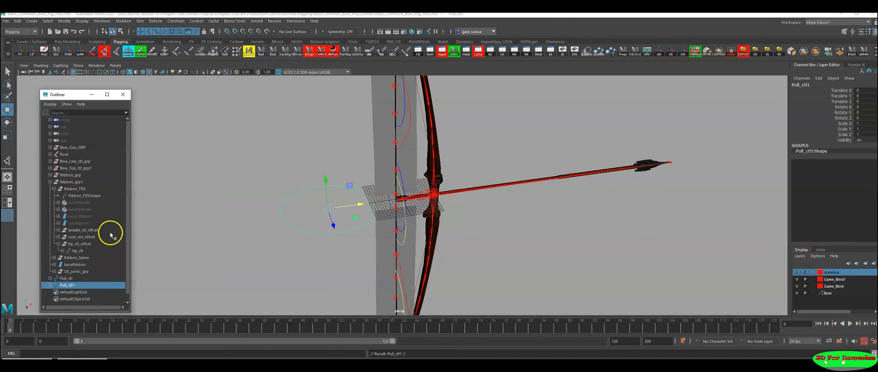
Step: Delete the shape node beneath the duplicated control in the Outliner
left_click(51, 285)
left_click(79, 292)
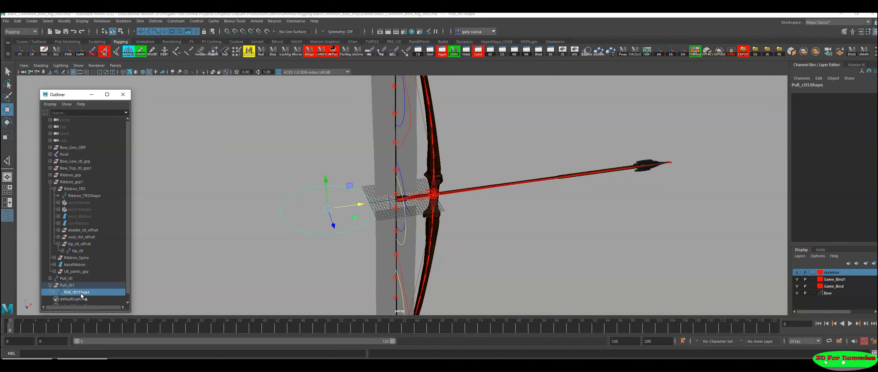
key("Delete")
Step: Bring up the Hypergraph Hierarchy at the Pull_ctl nodes and undo the deletion of the duplicate's shape
left_click(66, 278)
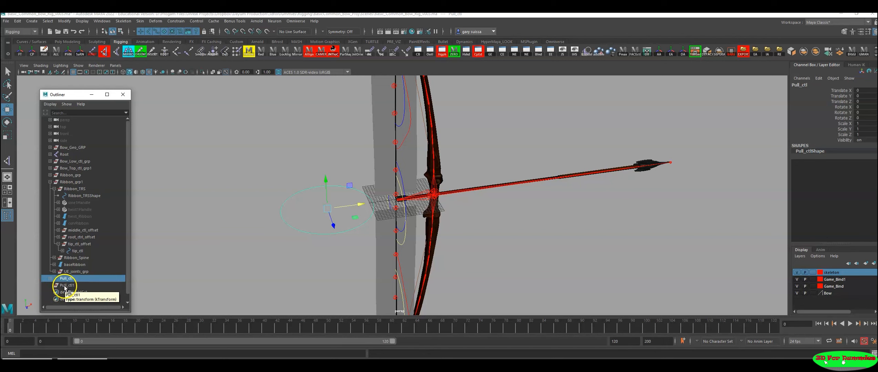
left_click(86, 363)
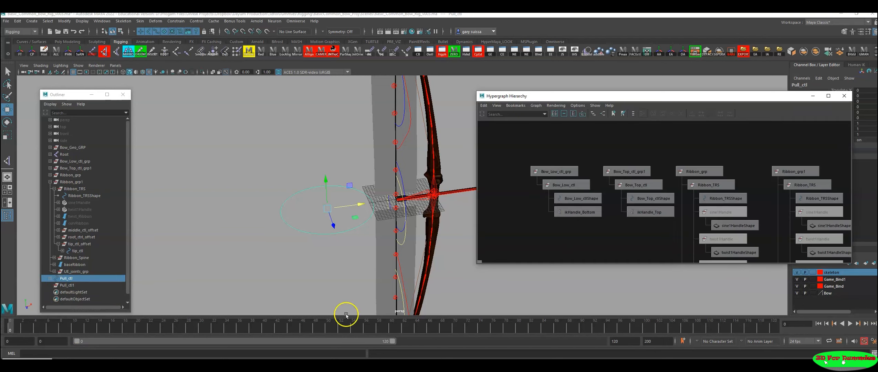
middle_click_drag(782, 189, 577, 154, "alt")
right_click_drag(577, 155, 652, 168, "alt")
middle_click_drag(654, 169, 673, 212, "alt")
key("ctrl+z")
key("ctrl+z")
key("ctrl+z")
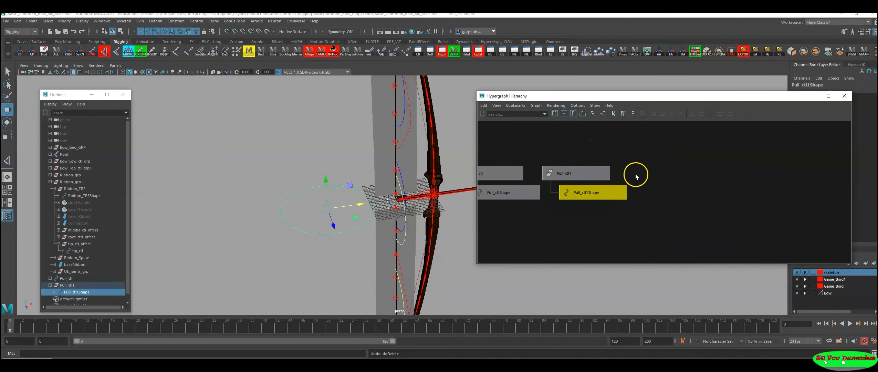
Step: Delete the duplicate's shape node in the Hypergraph and rename its empty transform Pull_ctl_grp
left_click(675, 184)
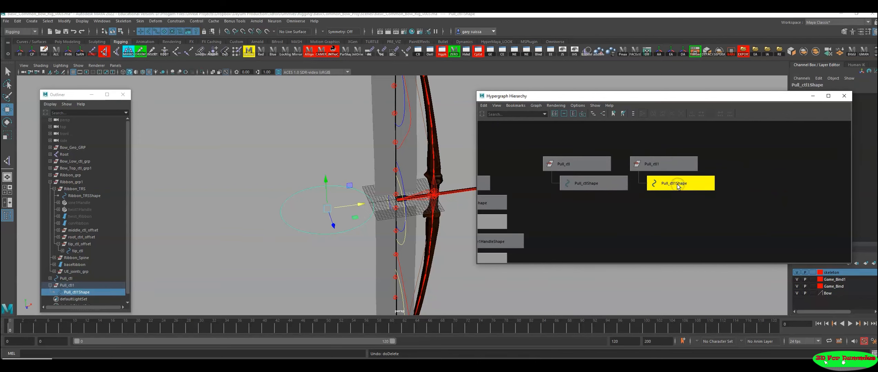
key("Delete")
double_click(666, 165)
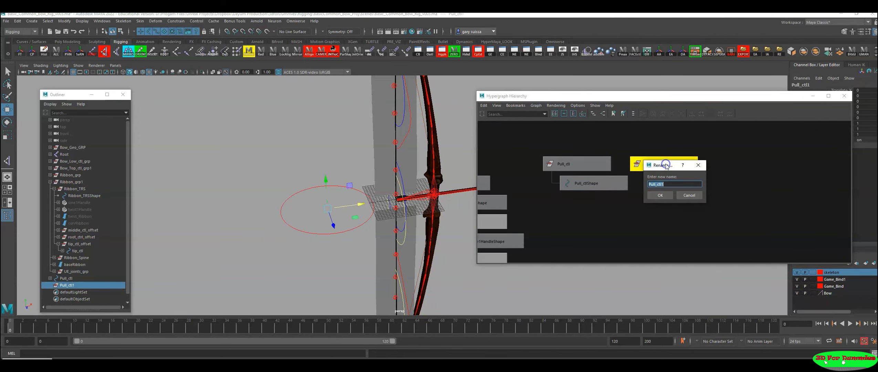
type("_grp")
key("Return")
Step: Parent Pull_ctl under Pull_ctl_grp in the Hypergraph Hierarchy
left_click(567, 165)
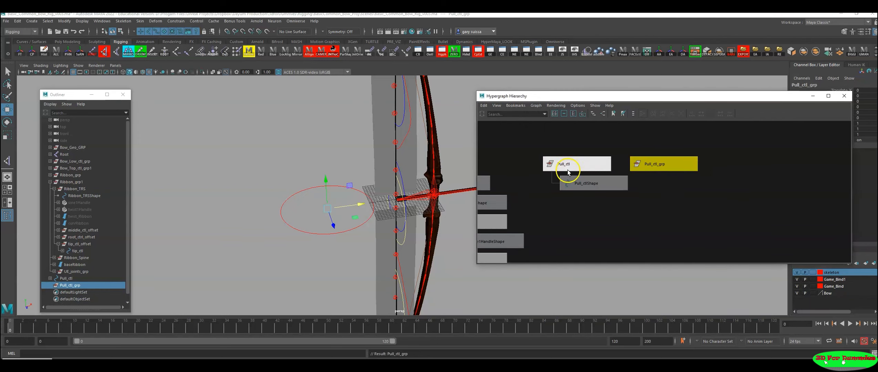
left_click(672, 165, "shift")
key("p")
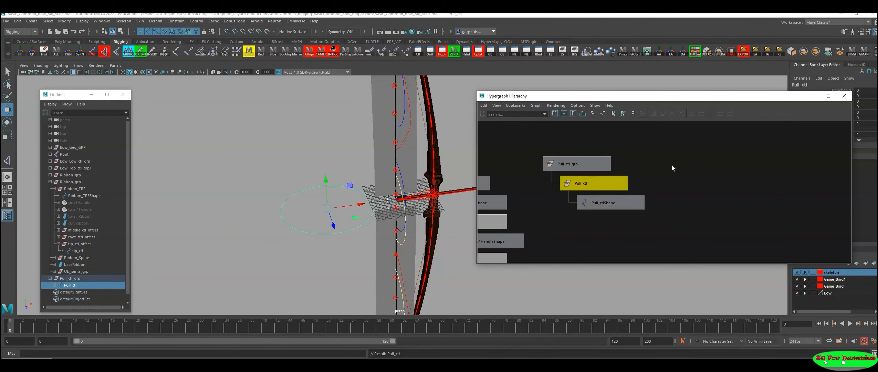
Step: Minimize the Hypergraph Hierarchy and move Pull_ctl_grp along X onto the bowstring, to about 24.98
left_click(811, 96)
left_click_drag(519, 206, 410, 193, "alt")
right_click_drag(597, 257, 431, 226, "alt")
middle_click_drag(431, 226, 441, 200, "alt")
right_click_drag(416, 200, 509, 207, "alt")
middle_click_drag(499, 208, 490, 239, "alt")
left_click_drag(490, 240, 524, 253, "alt")
right_click_drag(407, 207, 461, 207, "alt")
left_click_drag(463, 207, 477, 217, "alt")
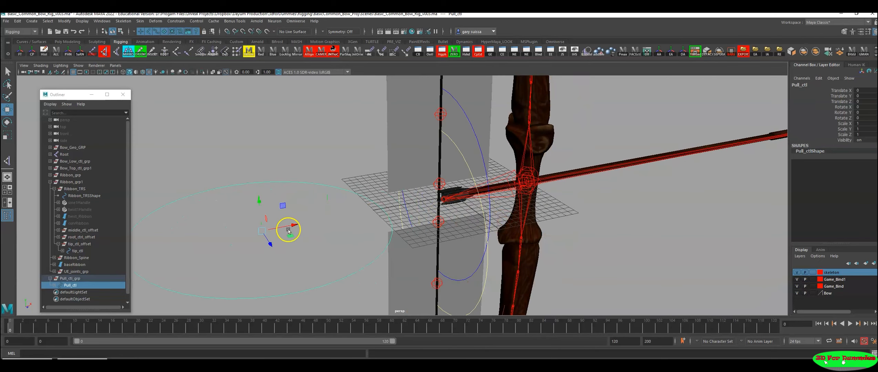
left_click_drag(465, 177, 350, 210, "alt")
left_click_drag(428, 205, 461, 202, "alt")
left_click(68, 278)
left_click_drag(383, 205, 485, 204)
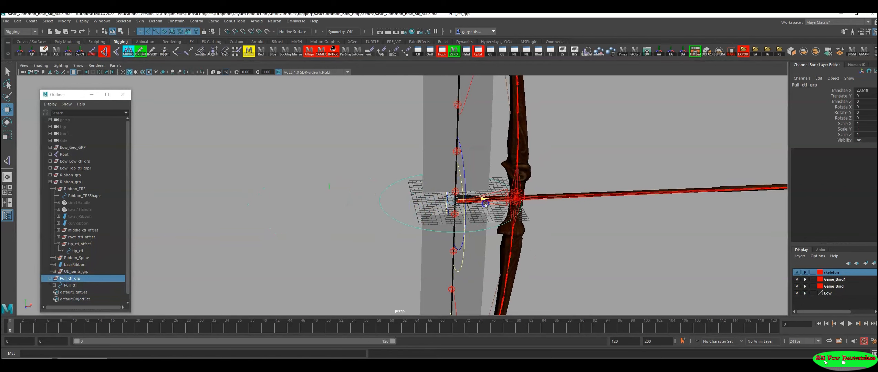
scroll(430, 206, "up", 4)
middle_click_drag(531, 228, 446, 235, "alt")
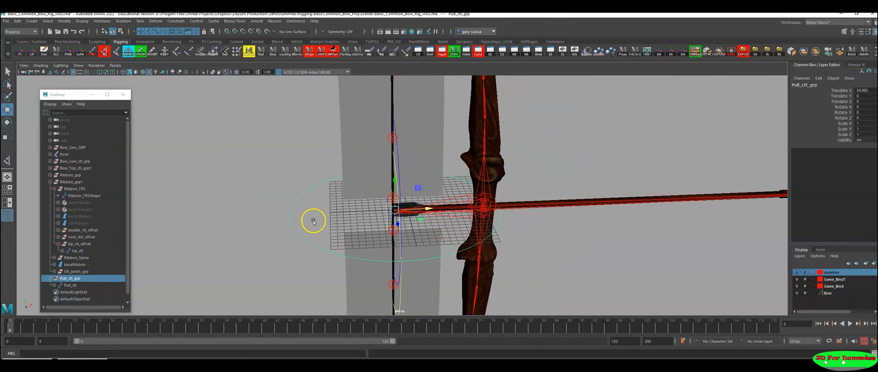
left_click_drag(410, 217, 416, 216, "alt")
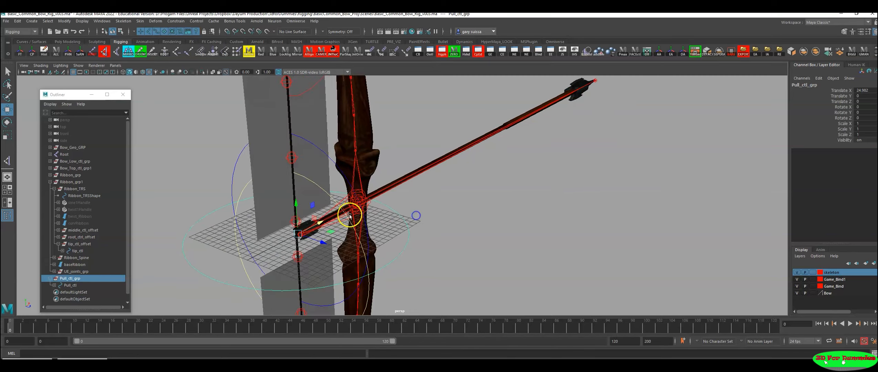
Step: Fine-tune Pull_ctl_grp along X to about 24.72 so its pivot lines up with the string at the arrow's nock
right_click_drag(351, 214, 555, 287, "alt")
middle_click_drag(422, 251, 546, 225, "alt")
left_click_drag(442, 236, 498, 216, "alt")
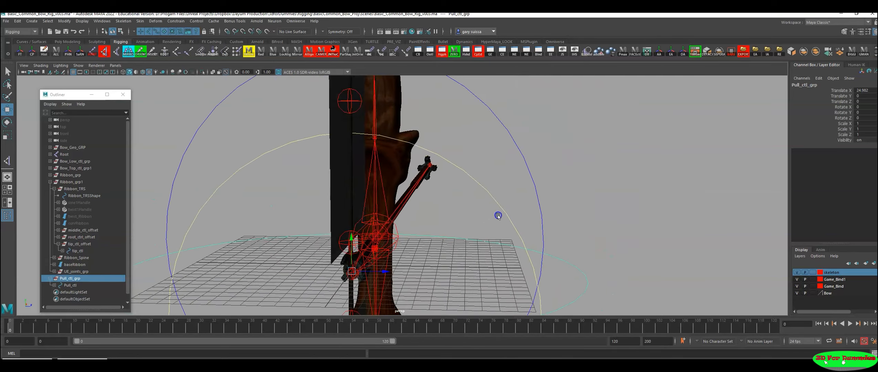
middle_click_drag(498, 216, 543, 192, "alt")
left_click_drag(483, 242, 402, 188, "alt")
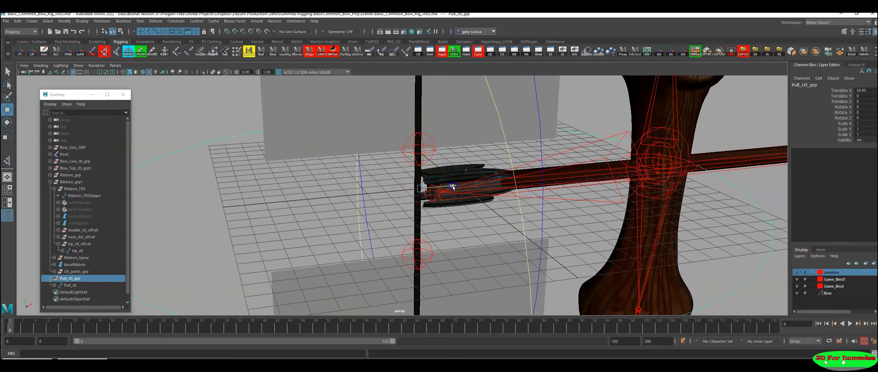
right_click_drag(475, 199, 286, 199, "alt")
left_click_drag(286, 198, 318, 203, "alt")
right_click_drag(318, 204, 218, 204, "alt")
left_click_drag(218, 204, 263, 201, "alt")
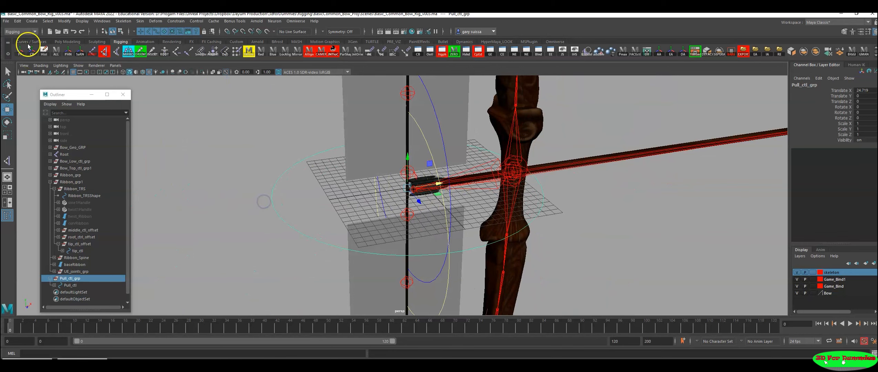
Step: Reshape the Pull_ctl circle into a teardrop by pulling the CV on the side away from the bow outward
left_click(55, 51)
left_click_drag(300, 150, 307, 151, "alt")
right_click_drag(351, 163, 240, 181, "alt")
left_click_drag(239, 181, 238, 195, "alt")
left_click(254, 216)
left_click_drag(250, 238, 266, 223, "alt")
left_click_drag(544, 250, 503, 248, "alt")
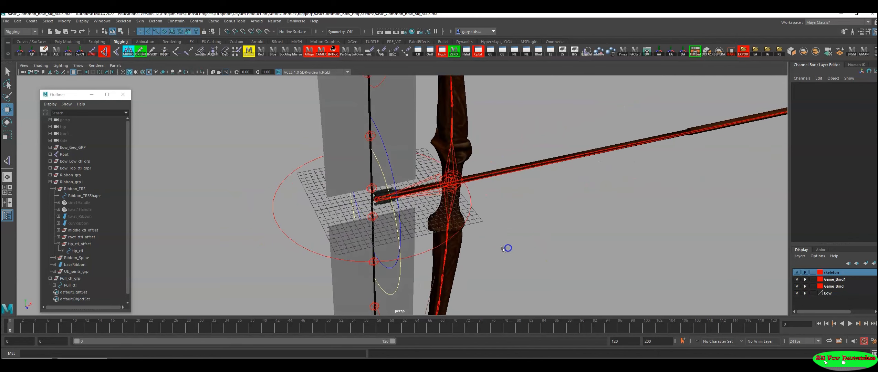
left_click_drag(283, 204, 222, 211)
right_click_drag(277, 206, 241, 206)
left_click_drag(245, 192, 271, 219)
left_click_drag(256, 230, 192, 211, "alt")
left_click_drag(340, 203, 285, 198)
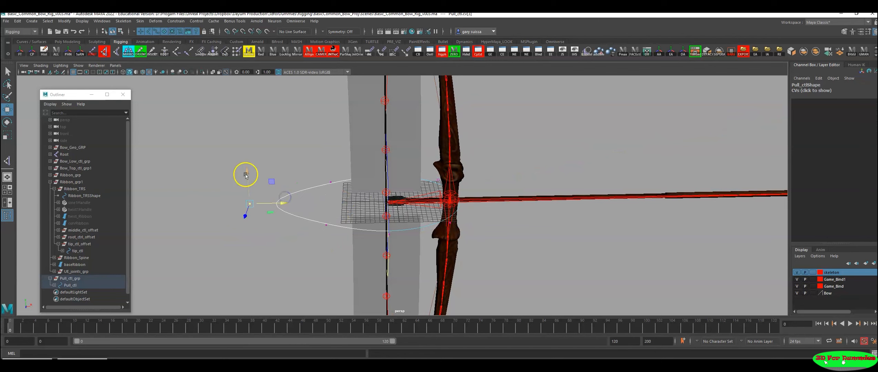
right_click_drag(298, 180, 277, 165)
mouse_move(324, 228)
left_mouse_down("alt")
mouse_move(337, 233)
mouse_move(311, 236)
mouse_move(318, 234)
left_mouse_up("alt")
left_click_drag(295, 197, 261, 223)
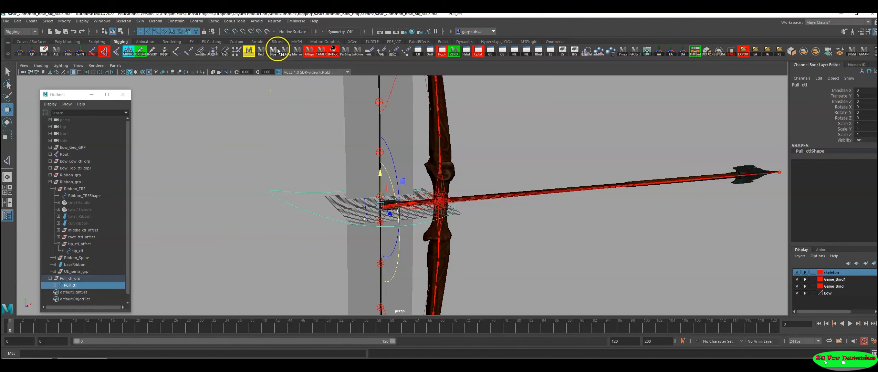
Step: Colour the Pull_ctl curve yellow
left_click(248, 51)
left_click(274, 132)
left_click_drag(313, 193, 273, 203, "alt")
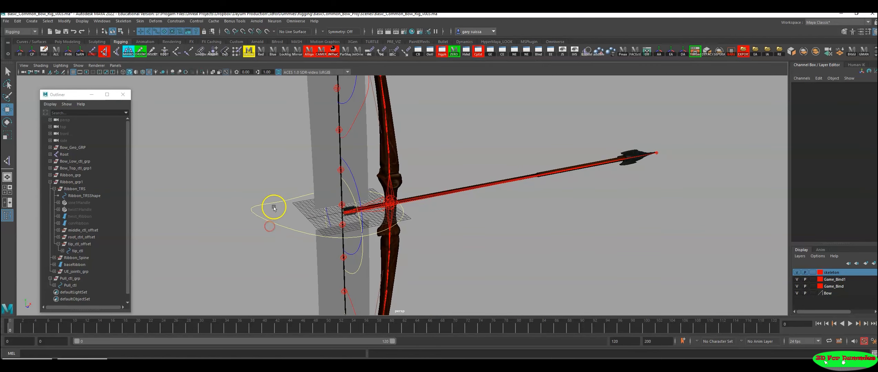
Step: Point-constrain the lower ribbon's root_ctrl1 to Pull_ctl
left_click(248, 233)
left_click_drag(249, 232, 450, 285, "alt")
left_click(434, 289, "shift")
left_click_drag(543, 250, 505, 244, "alt")
left_click(176, 21)
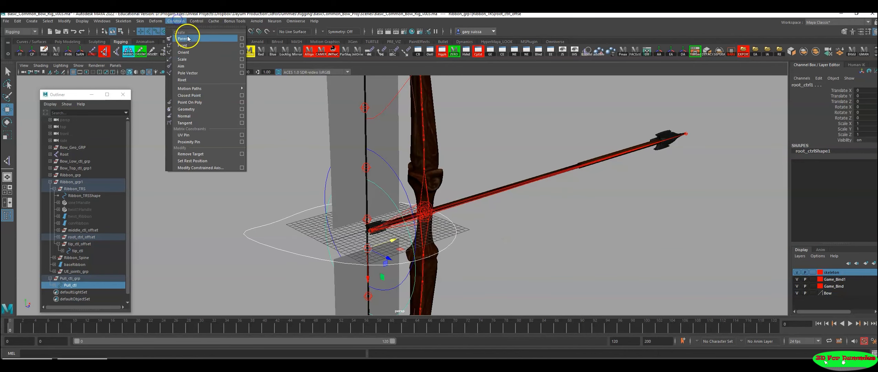
left_click(189, 47)
Step: Point-constrain the upper ribbon's tip_ctl to Pull_ctl
scroll(494, 230, "down", 3)
left_click_drag(396, 223, 318, 223, "alt")
left_click(305, 232)
left_click_drag(304, 247, 446, 175, "alt")
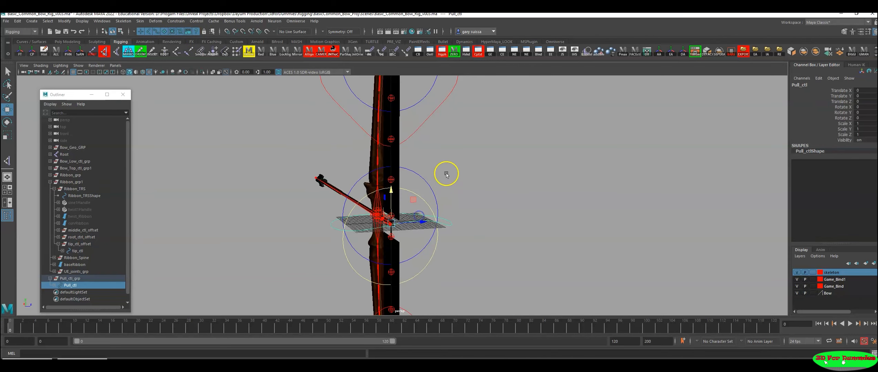
left_click_drag(448, 221, 427, 231, "alt")
left_click_drag(423, 183, 410, 189, "shift")
left_click_drag(462, 196, 372, 175, "alt")
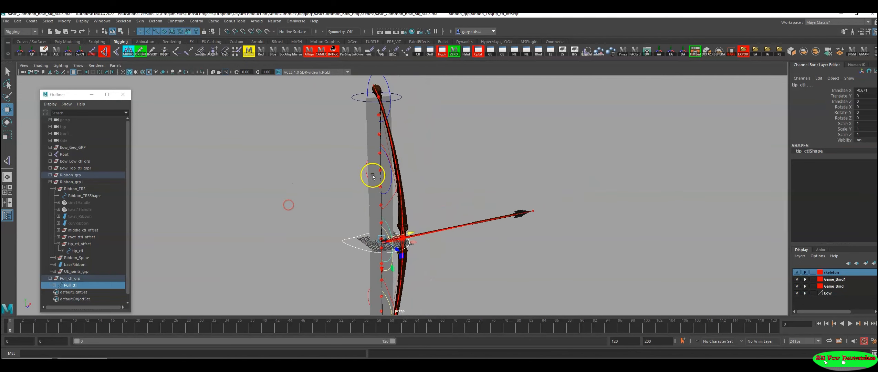
scroll(275, 195, "up", 3)
left_click(176, 21)
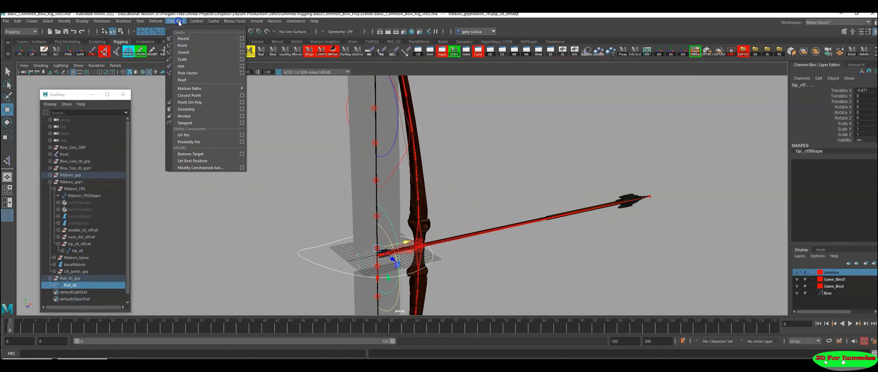
left_click(187, 46)
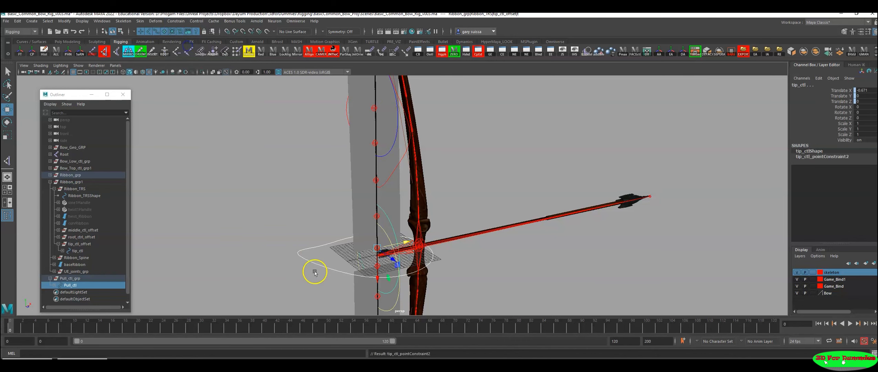
Step: Test the point constraints by drawing Pull_ctl back along X away from the bow, and undo the move
left_click(322, 261)
left_click_drag(361, 298, 314, 223, "alt")
left_click_drag(446, 223, 491, 221, "alt")
left_click_drag(383, 221, 352, 245, "alt")
left_click_drag(455, 240, 456, 146, "alt")
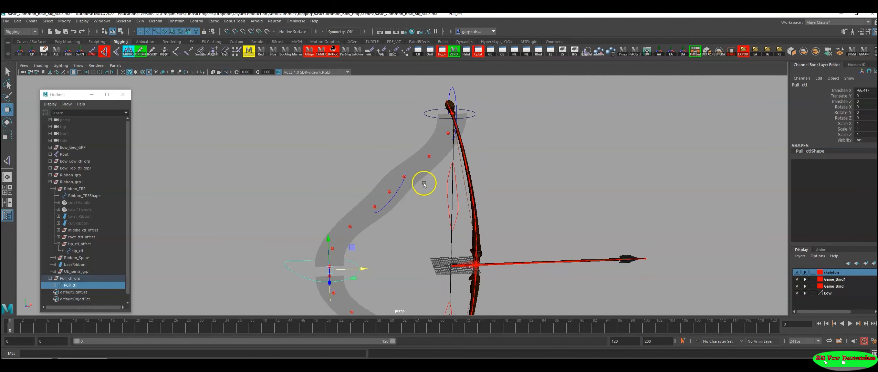
right_click_drag(350, 249, 409, 249, "alt")
middle_click_drag(409, 250, 425, 237, "alt")
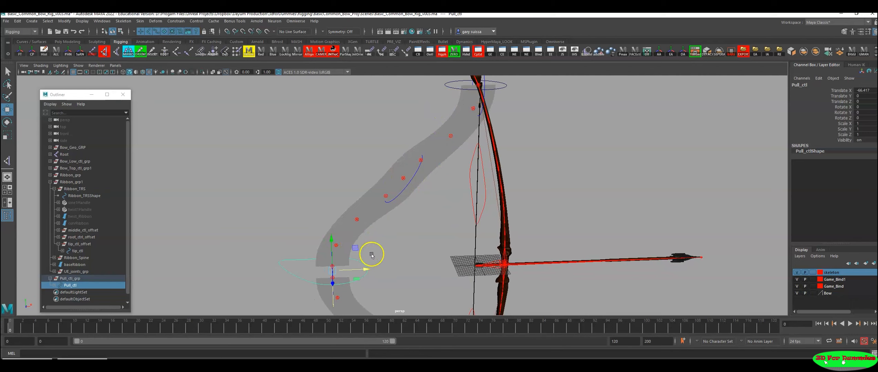
key("ctrl+z")
Step: Draw Pull_ctl back along X once more to check how the upper ribbon bends near the limb tip, and undo it
right_click_drag(351, 258, 330, 274, "alt")
middle_click_drag(295, 249, 202, 242, "alt")
left_click_drag(202, 243, 190, 243, "alt")
left_click_drag(433, 246, 330, 244)
middle_click_drag(330, 198, 355, 222, "alt")
right_click_drag(354, 222, 443, 86, "alt")
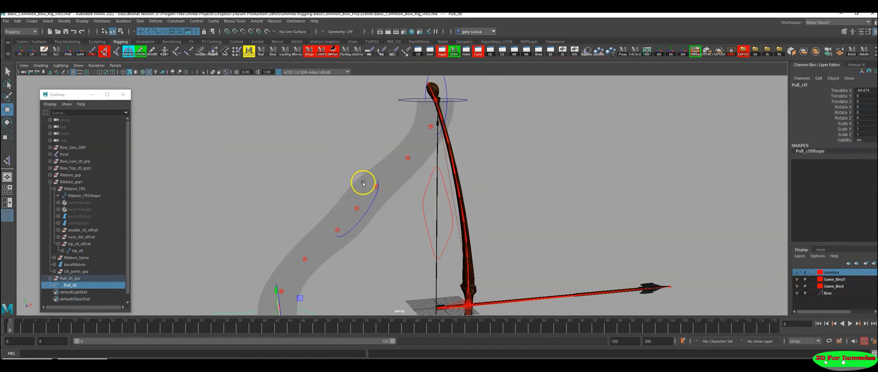
right_click_drag(397, 214, 314, 251, "alt")
middle_click_drag(314, 251, 339, 211, "alt")
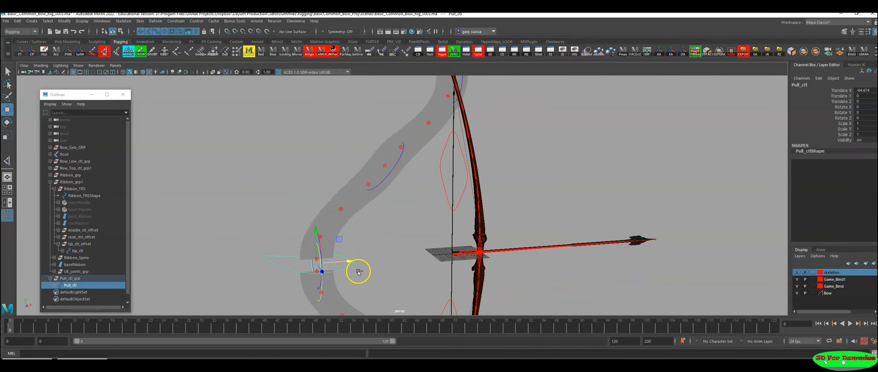
key("ctrl+z")
Step: Aim-constrain the upper ribbon's root_ctrl1 at the limb tip to Pull_ctl
middle_click_drag(429, 224, 333, 268, "alt")
right_click_drag(333, 268, 289, 272, "alt")
left_click_drag(312, 254, 338, 290)
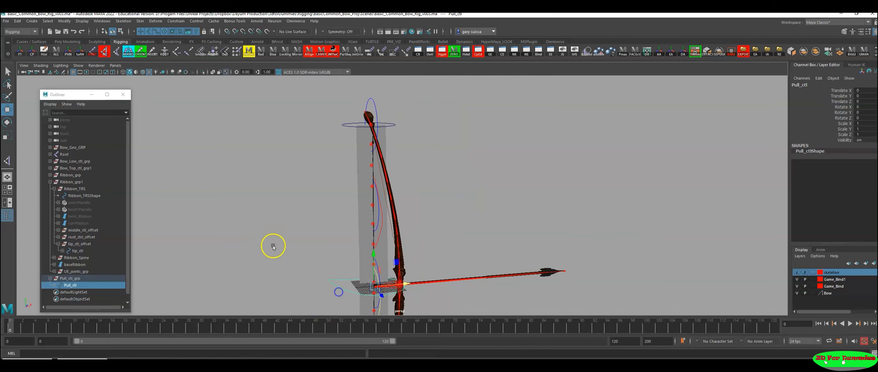
middle_click_drag(282, 241, 270, 232, "alt")
right_click_drag(270, 232, 323, 262, "alt")
middle_click_drag(323, 261, 344, 277, "alt")
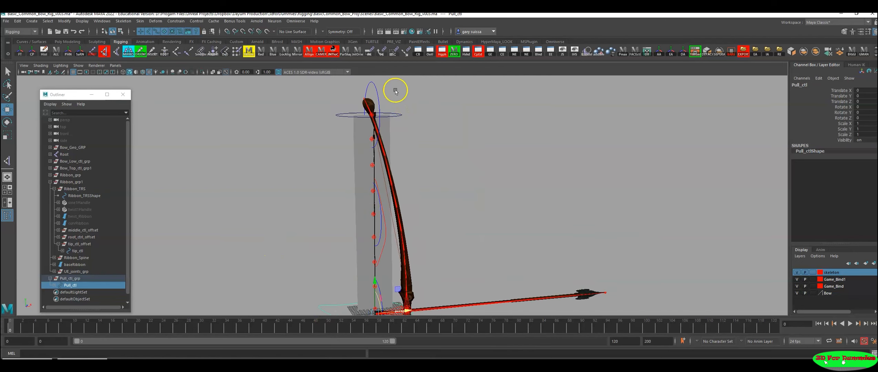
left_click_drag(369, 90, 366, 90, "shift")
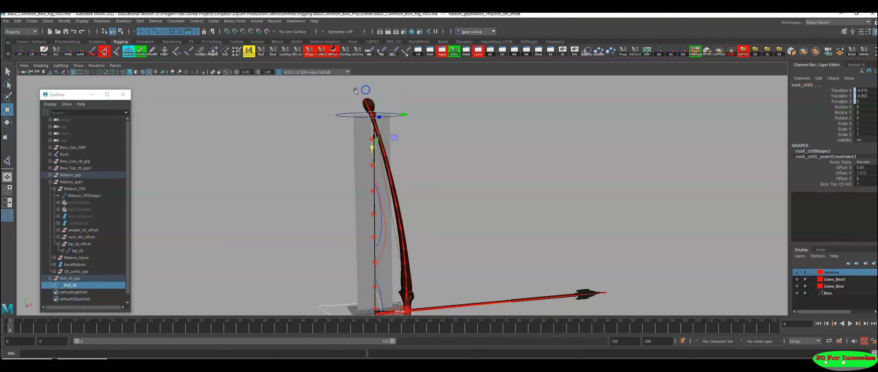
left_click(176, 21)
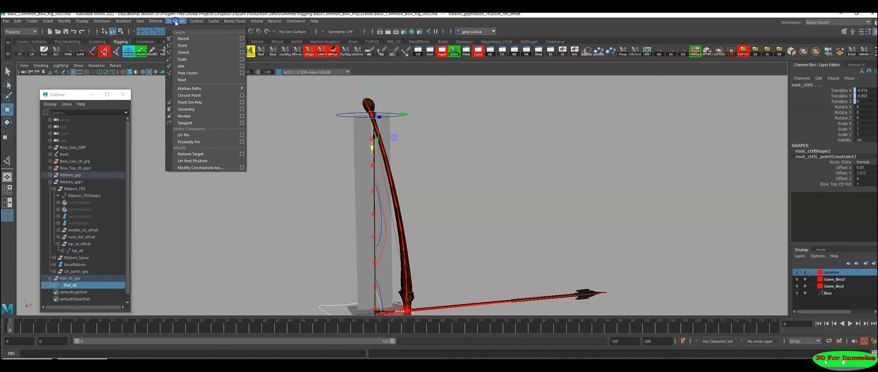
left_click(180, 67)
Step: Test the aim constraint by drawing Pull_ctl back along X, and undo the move
scroll(339, 231, "down", 3)
left_click_drag(332, 219, 314, 197, "alt")
left_click_drag(359, 239, 341, 248)
left_click_drag(418, 246, 313, 253)
left_click_drag(366, 212, 357, 194, "alt")
left_click_drag(392, 93, 435, 142, "alt")
left_click_drag(354, 208, 342, 227, "alt")
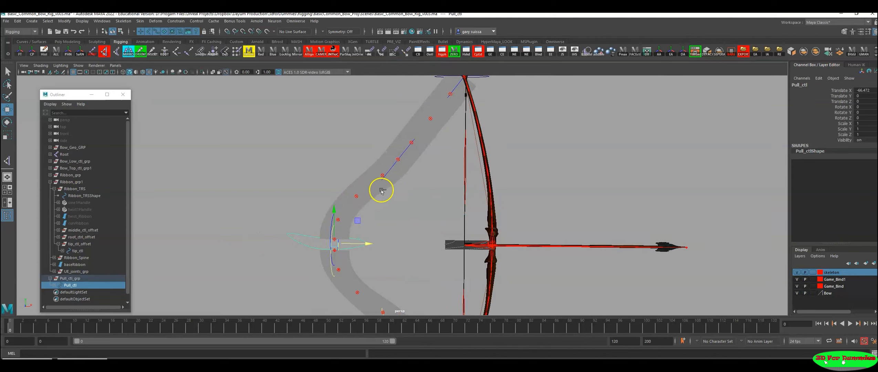
key("ctrl+z")
Step: Draw Pull_ctl back to about -45 in X, inspect tip_ctl and Bow_Top_ctl, and return Pull_ctl to its rest position
left_click_drag(380, 194, 375, 218, "alt")
middle_click_drag(431, 223, 354, 221, "alt")
right_click_drag(353, 221, 304, 202, "alt")
middle_click_drag(318, 188, 322, 234, "alt")
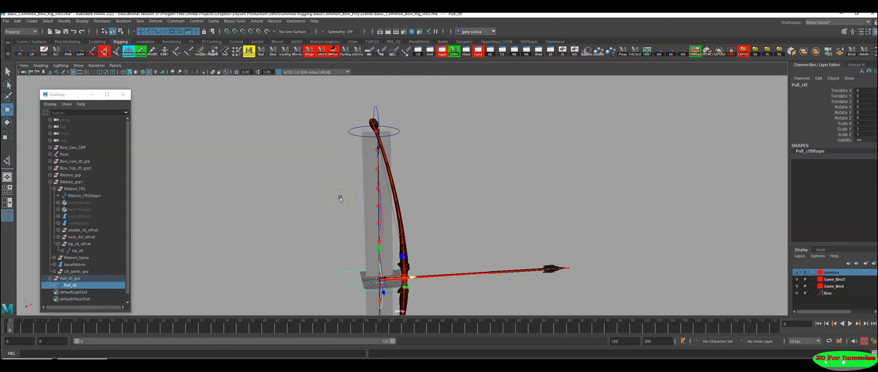
left_click_drag(420, 191, 462, 181, "alt")
left_click_drag(434, 269, 337, 274)
left_click_drag(339, 269, 394, 217, "alt")
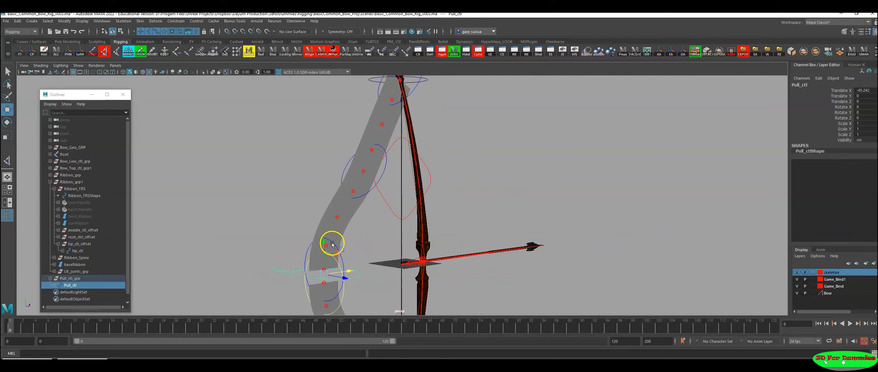
left_click(332, 244)
left_click_drag(383, 255, 351, 221, "alt")
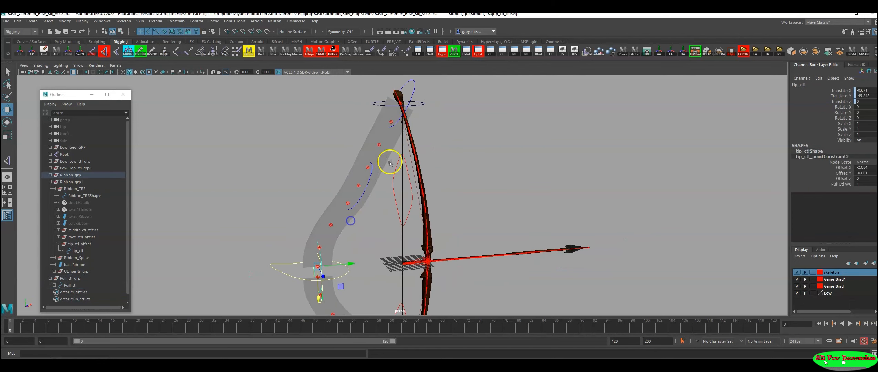
left_click(422, 100)
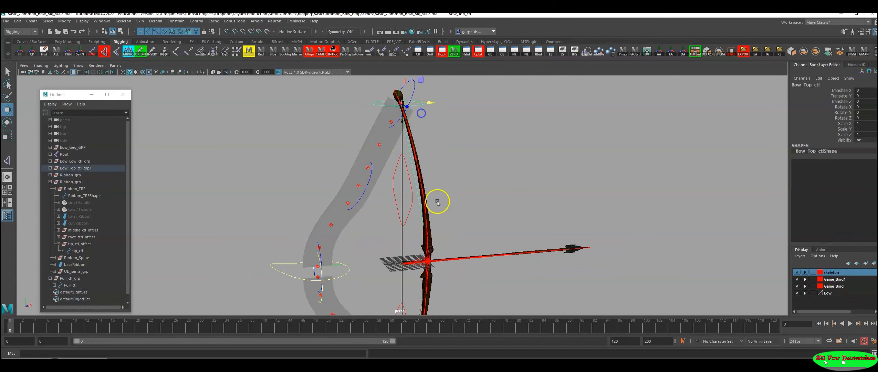
left_click(400, 261)
left_click_drag(397, 257, 422, 260, "alt")
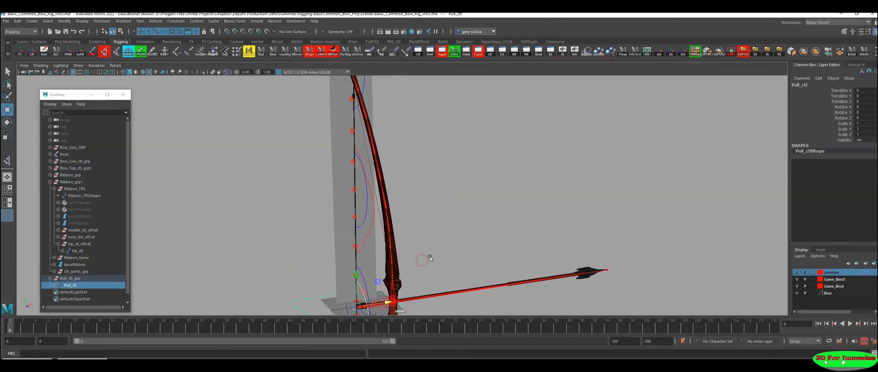
Step: Aim-constrain Bow_Top_ctl at the upper limb tip to Pull_ctl
right_click_drag(441, 250, 411, 246, "alt")
right_click_drag(464, 230, 415, 235, "alt")
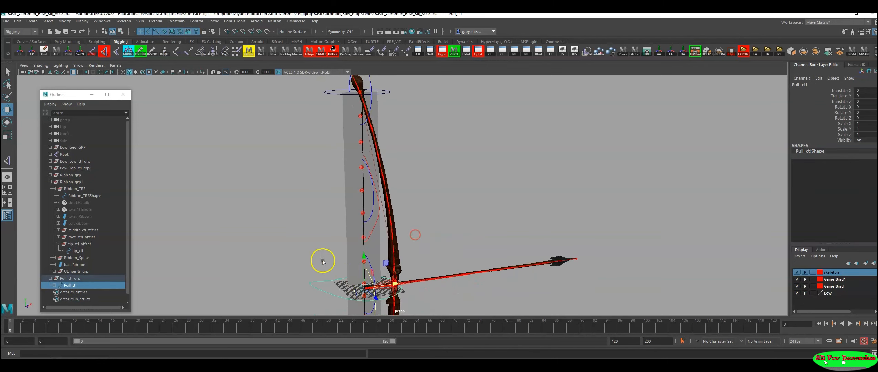
middle_click_drag(417, 143, 422, 197, "alt")
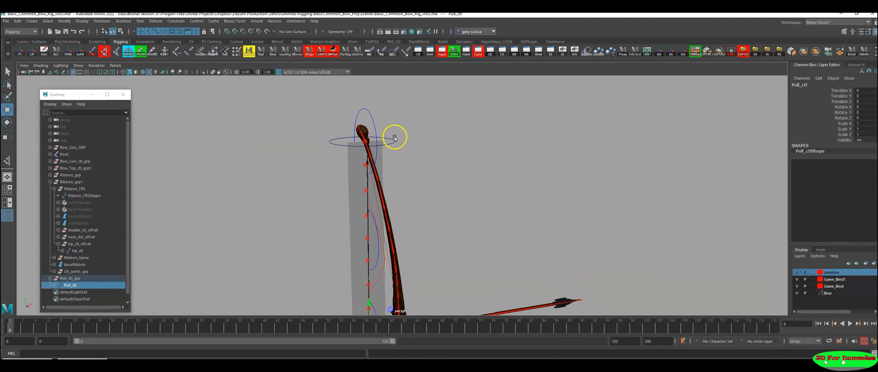
left_click(390, 152, "shift")
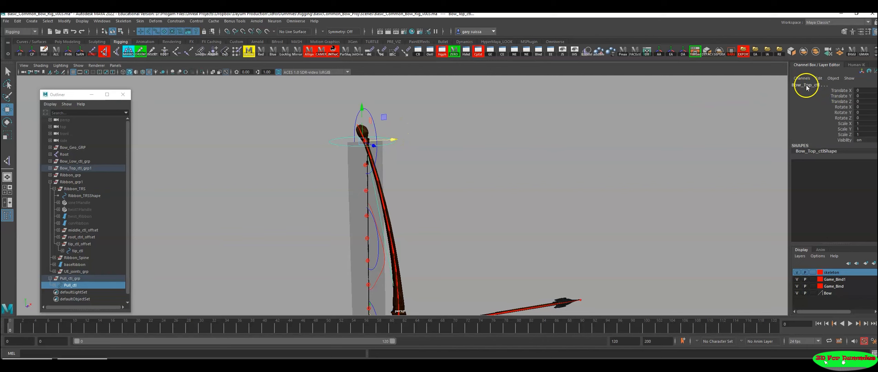
right_click_drag(509, 203, 436, 214, "alt")
middle_click_drag(435, 214, 457, 173, "alt")
right_click_drag(457, 173, 433, 172, "alt")
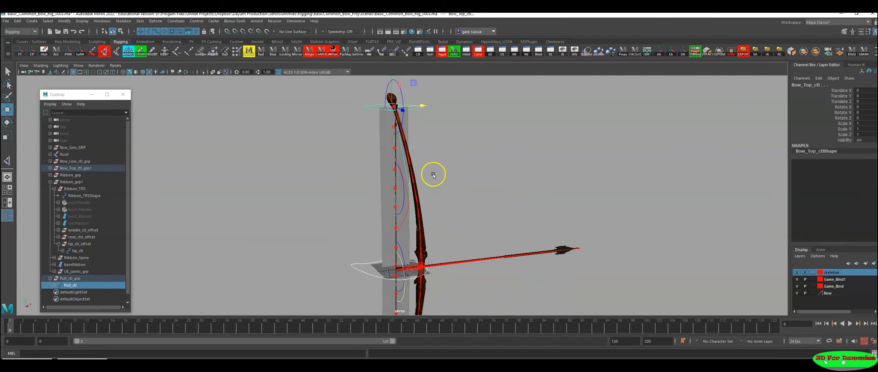
left_click(176, 21)
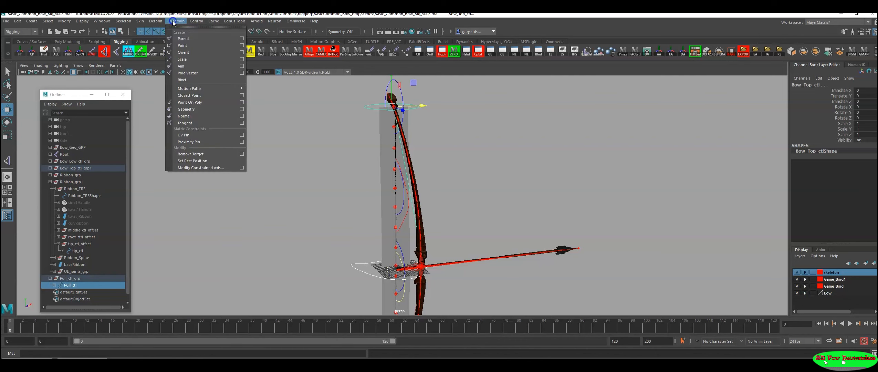
left_click(183, 66)
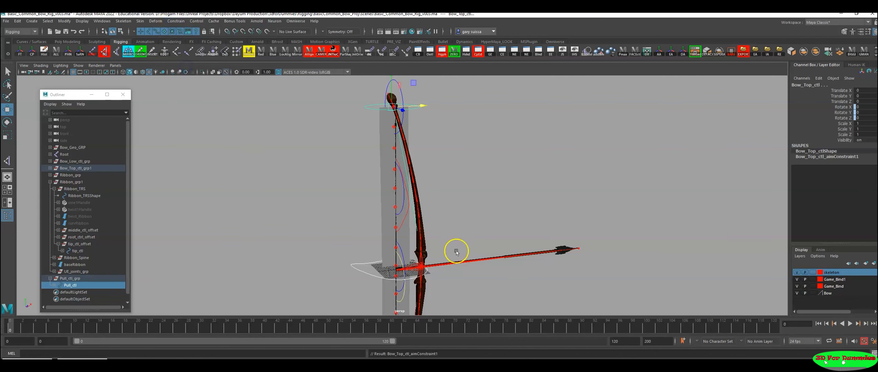
Step: Test the Bow_Top_ctl aim constraint by drawing Pull_ctl back along X, and undo both the move and the constraint
left_click(353, 268)
left_click_drag(353, 273, 442, 232, "alt")
key("ctrl+z")
right_click_drag(442, 233, 523, 250, "alt")
left_click_drag(452, 241, 457, 240, "alt")
right_click_drag(457, 240, 498, 253, "alt")
key("ctrl+z")
left_click_drag(417, 223, 446, 257, "alt")
left_click(446, 292)
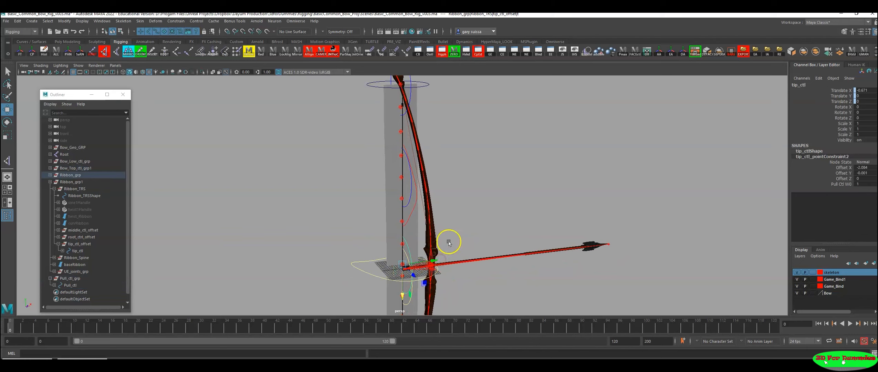
left_click(471, 225)
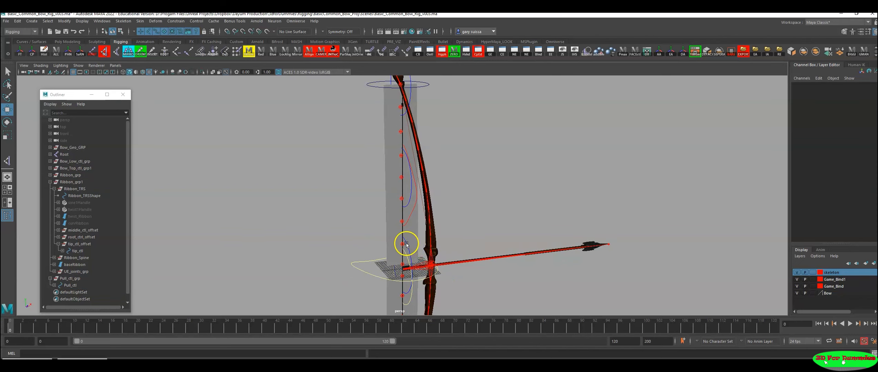
left_click(408, 243)
mouse_move(459, 242)
left_mouse_down("alt")
mouse_move(504, 237)
mouse_move(470, 242)
left_mouse_up("alt")
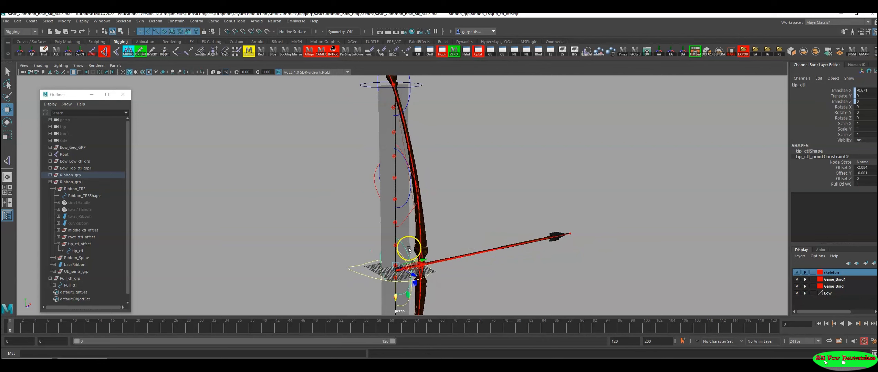
mouse_move(408, 252)
left_mouse_down("alt")
mouse_move(470, 229)
mouse_move(431, 226)
mouse_move(410, 243)
left_mouse_up("alt")
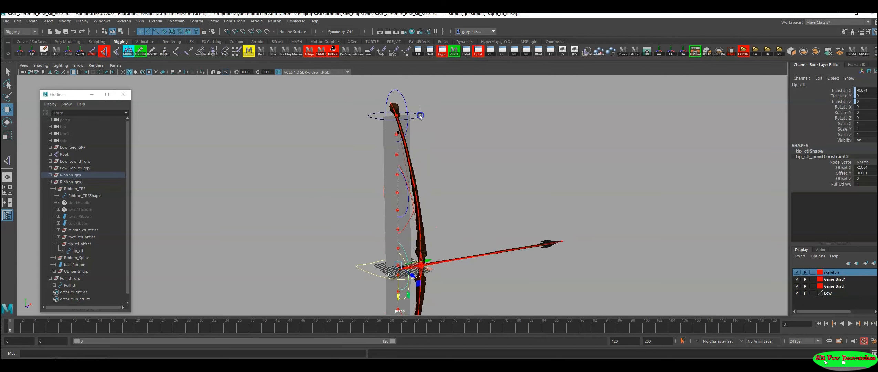
left_click(416, 132)
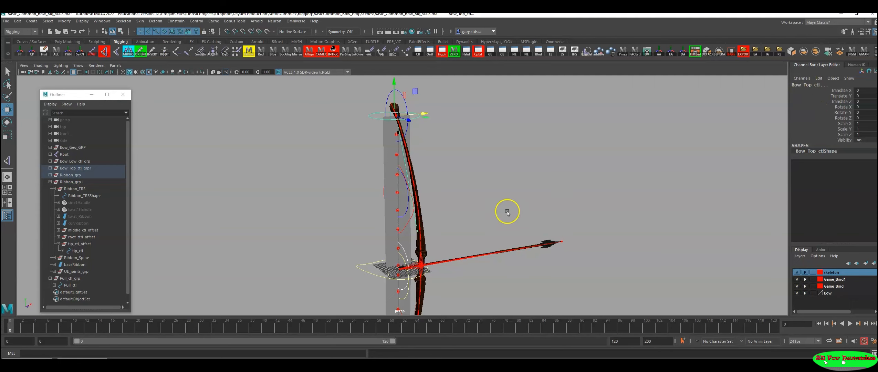
left_click_drag(269, 141, 290, 177, "alt")
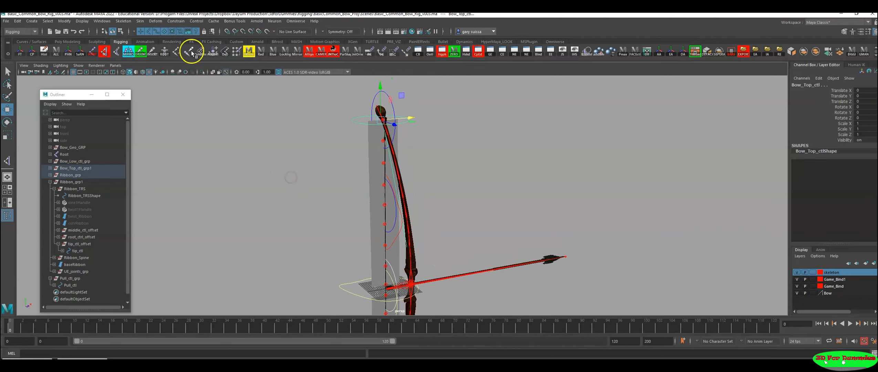
left_click(470, 175)
left_click_drag(406, 131, 406, 132)
left_click(460, 137)
Step: Aim-constrain the upper ribbon's tip_ctl at the string centre to Bow_Top_ctl
left_click_drag(425, 103, 403, 136)
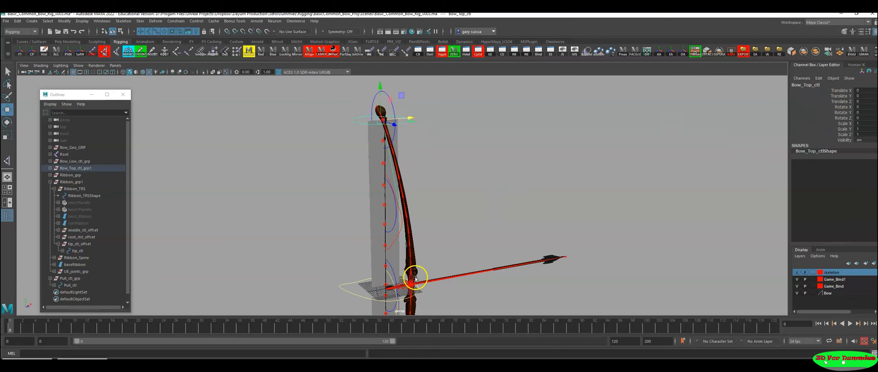
left_click(393, 269)
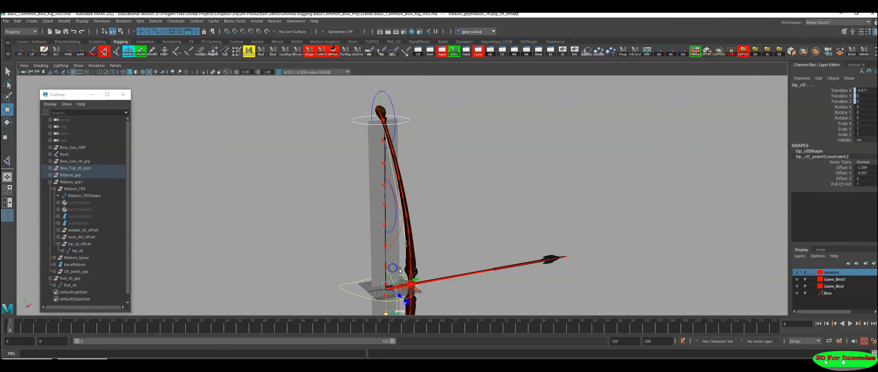
middle_click_drag(440, 267, 480, 191, "alt")
right_click_drag(480, 191, 609, 244, "alt")
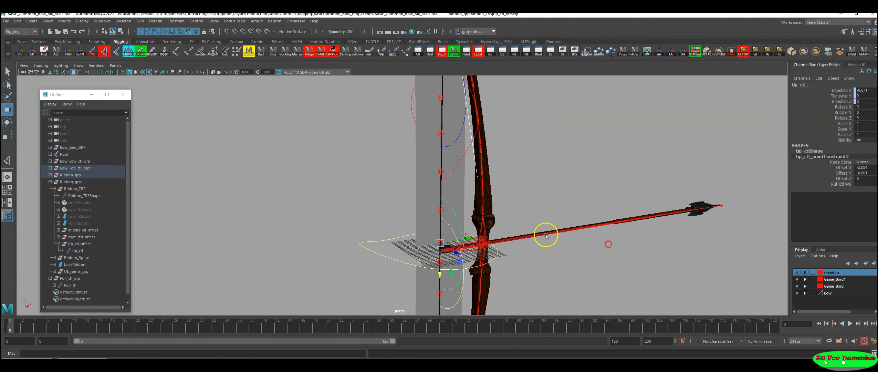
left_click_drag(479, 217, 473, 215, "alt")
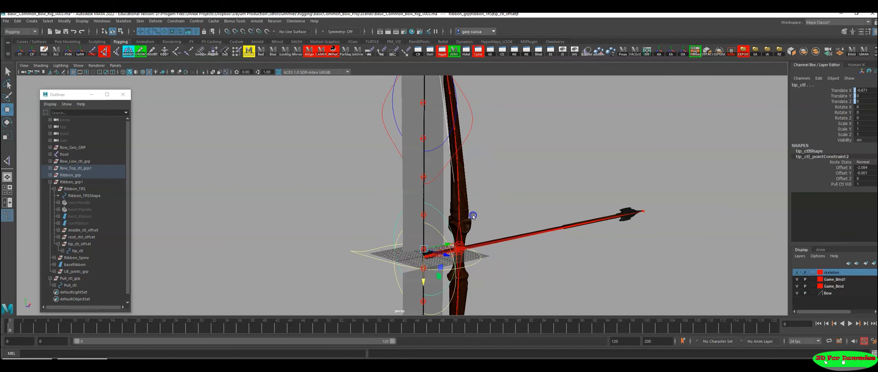
left_click_drag(385, 264, 253, 195, "alt")
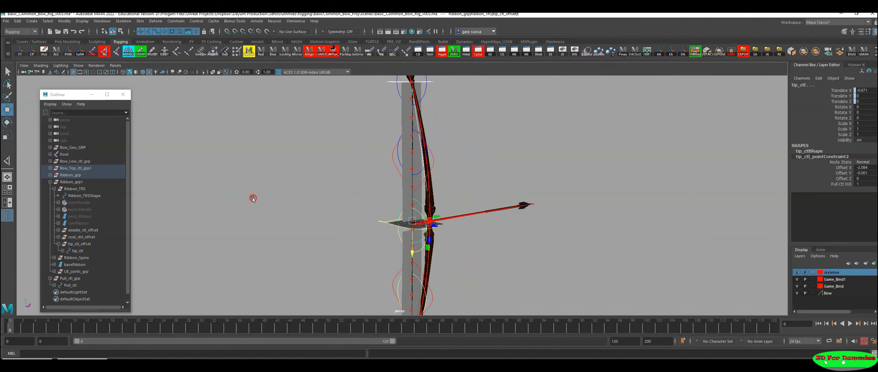
left_click(181, 22)
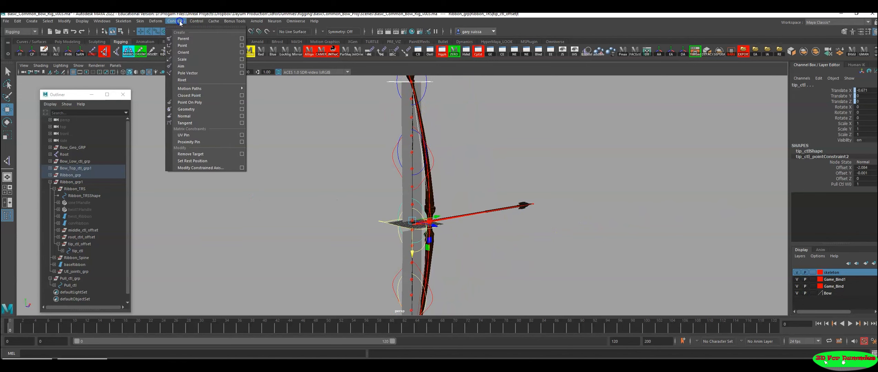
left_click(187, 64)
Step: Test the upper ribbon's straightness by drawing Pull_ctl back to about -88 in X, and undo the move
left_click_drag(393, 176, 392, 201, "alt")
left_click(399, 218)
left_click_drag(460, 217, 374, 197)
scroll(362, 165, "up", 1)
middle_click_drag(340, 242, 386, 227, "alt")
left_click_drag(386, 227, 373, 232, "alt")
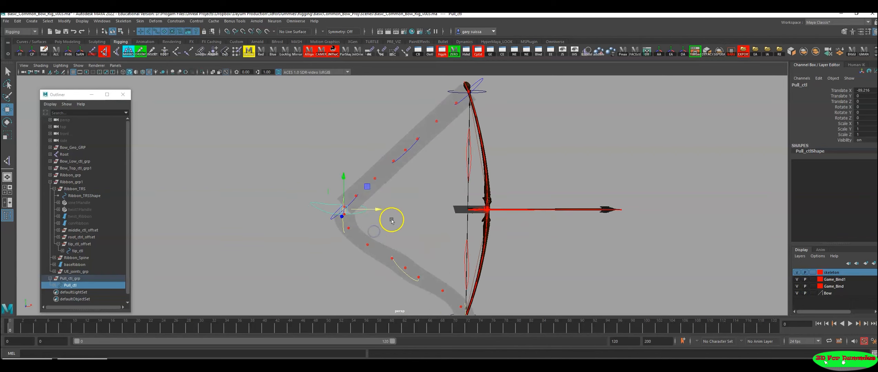
key("ctrl+z")
Step: Draw Pull_ctl back to about -50 in X to inspect how the lower ribbon bends, and undo the move
left_click_drag(502, 195, 506, 199, "alt")
right_click_drag(506, 198, 564, 229, "alt")
middle_click_drag(564, 229, 493, 234, "alt")
right_click_drag(493, 234, 628, 270, "alt")
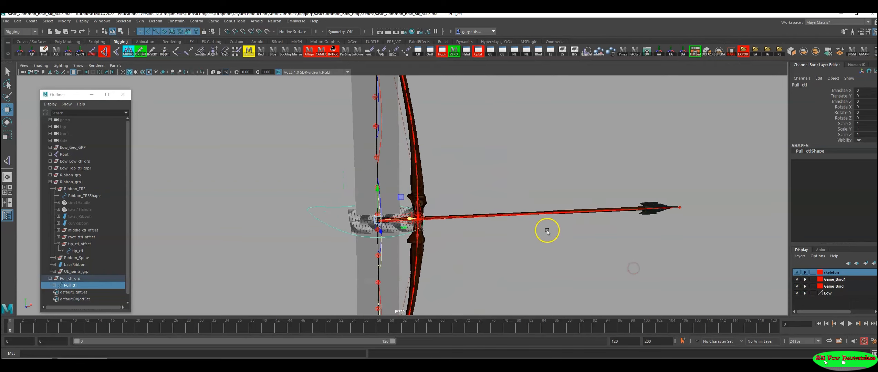
left_click_drag(475, 235, 445, 197, "alt")
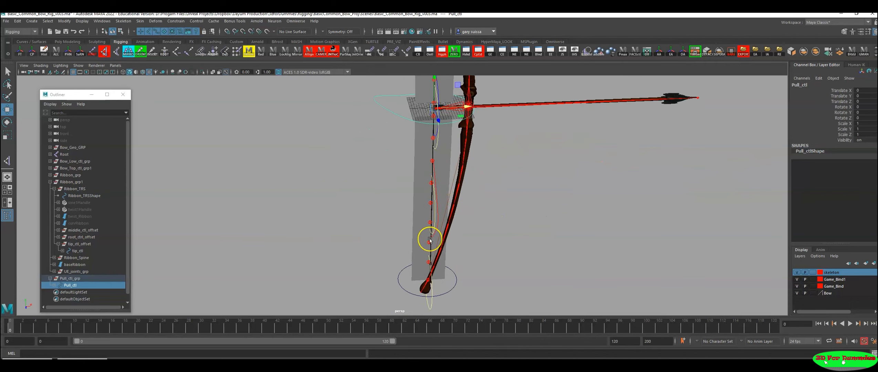
left_click_drag(449, 223, 383, 228, "alt")
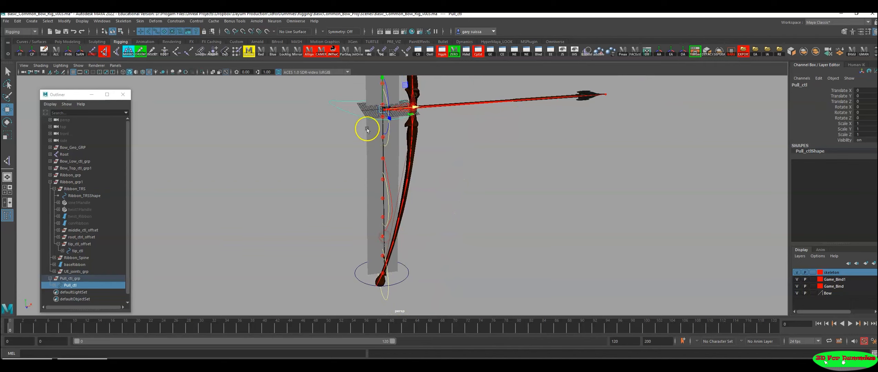
left_click_drag(416, 262, 407, 244, "alt")
left_click_drag(424, 114, 313, 119)
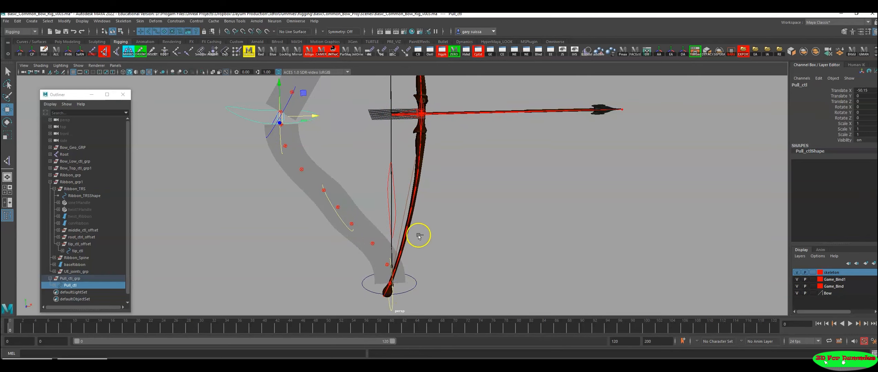
key("ctrl+z")
Step: Aim-constrain the lower ribbon's root_ctrl1 at the string centre to the lower limb tip control
left_click(414, 288)
left_click_drag(428, 192, 447, 203, "alt")
middle_click_drag(447, 204, 430, 279, "alt")
left_click_drag(430, 279, 482, 272, "alt")
right_click_drag(425, 247, 398, 254, "alt")
left_click(344, 191, "shift")
middle_click_drag(398, 254, 416, 151, "alt")
right_click_drag(415, 151, 444, 228, "alt")
middle_click_drag(444, 227, 426, 256, "alt")
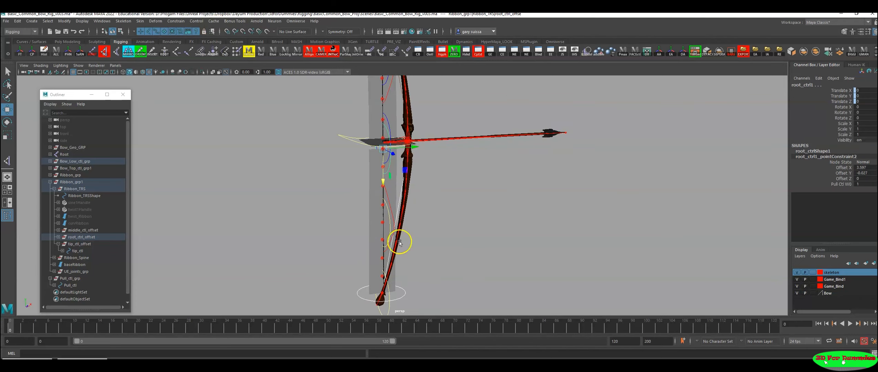
right_click_drag(334, 122, 443, 243, "alt")
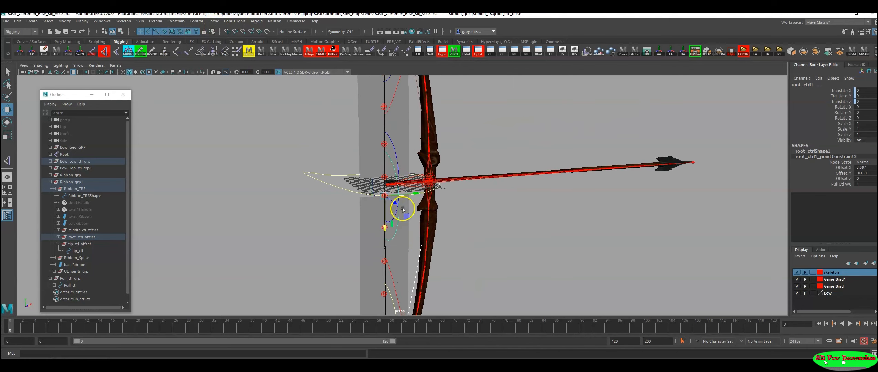
right_click_drag(399, 288, 399, 224, "alt")
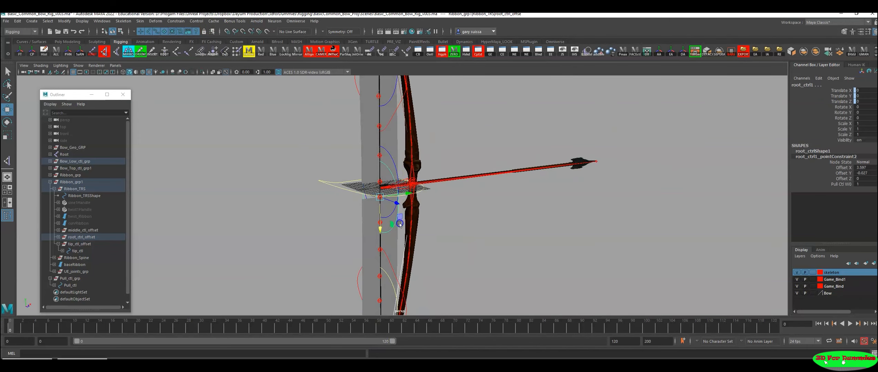
left_click(176, 21)
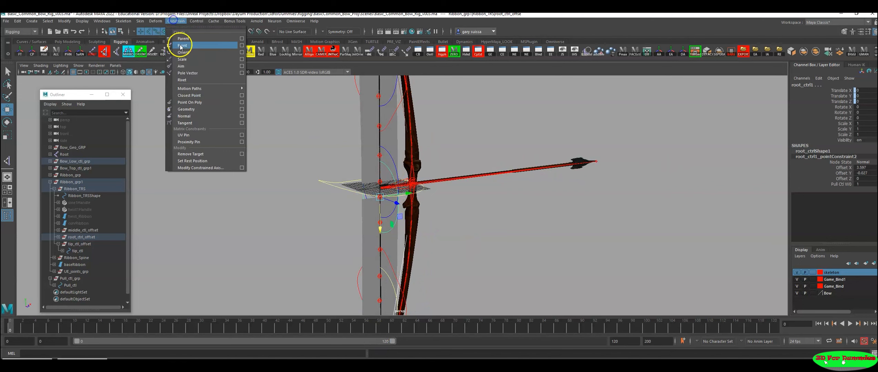
left_click(181, 66)
Step: Test the lower ribbon's aim constraint by drawing Pull_ctl back to about -49 in X, and undo the move
left_click_drag(337, 156, 337, 231, "alt")
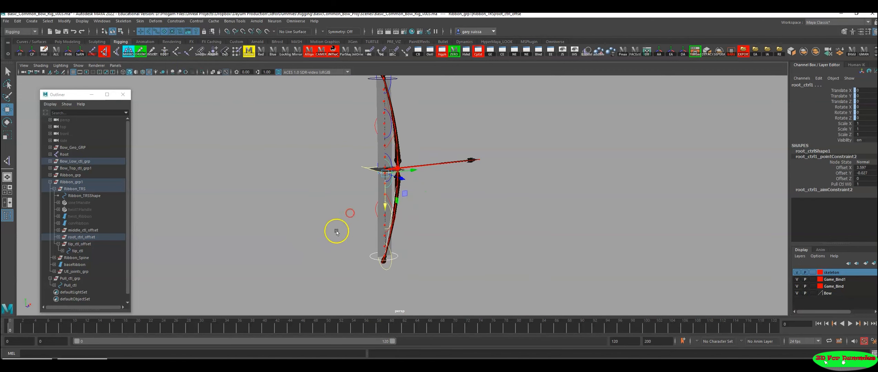
left_click(361, 164)
left_click_drag(431, 165, 377, 170)
right_click_drag(360, 205, 370, 208, "alt")
left_click_drag(369, 209, 384, 190, "alt")
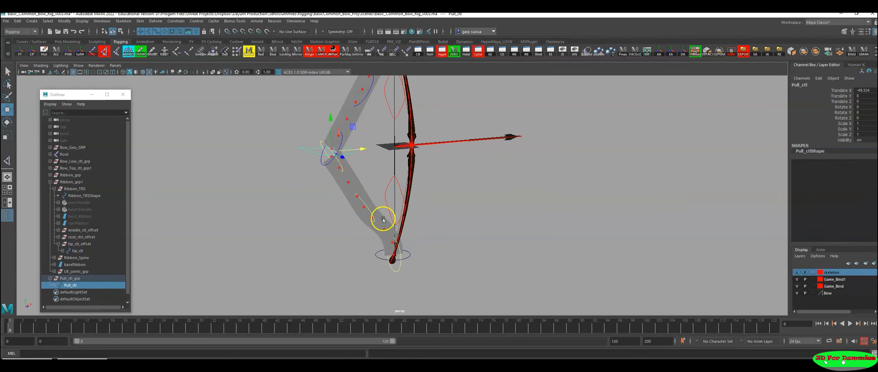
left_click_drag(411, 262, 464, 254, "alt")
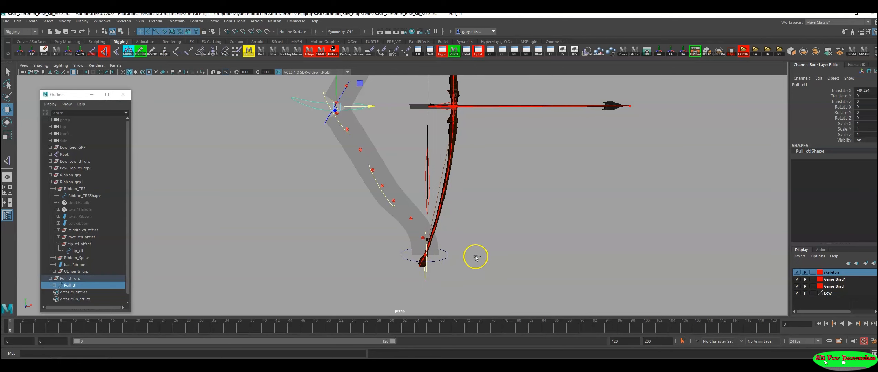
key("ctrl+z")
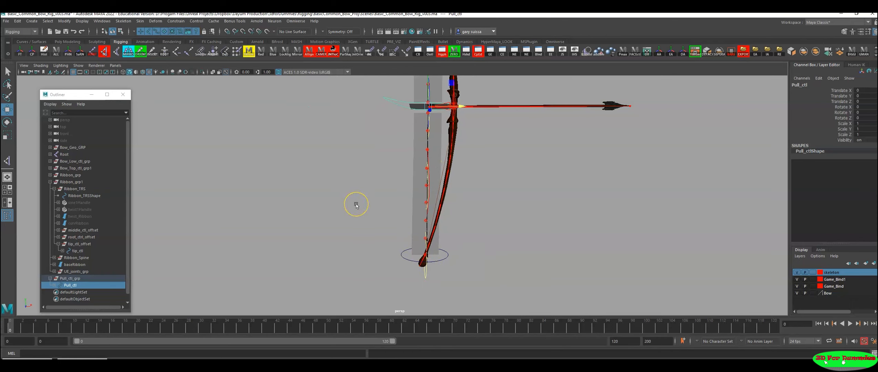
Step: Aim-constrain the lower ribbon's tip_ctl at the limb tip to Pull_ctl
left_click_drag(360, 184, 411, 210, "alt")
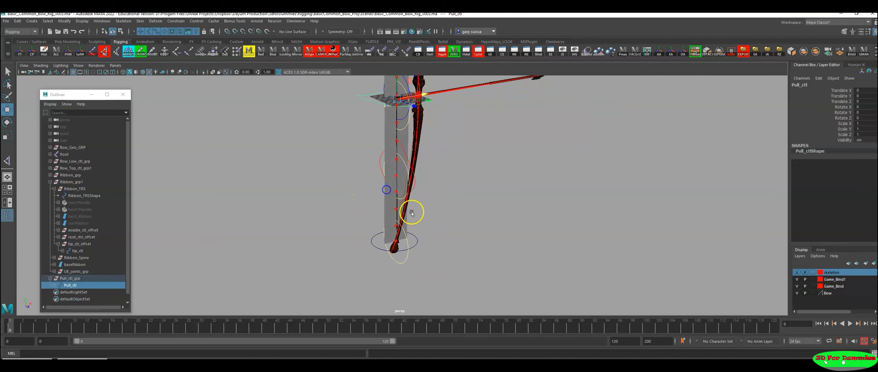
left_click(391, 262, "shift")
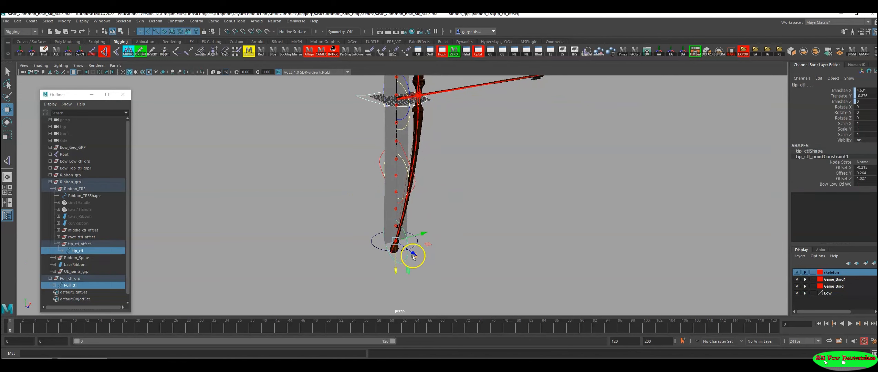
left_click_drag(456, 180, 429, 174, "alt")
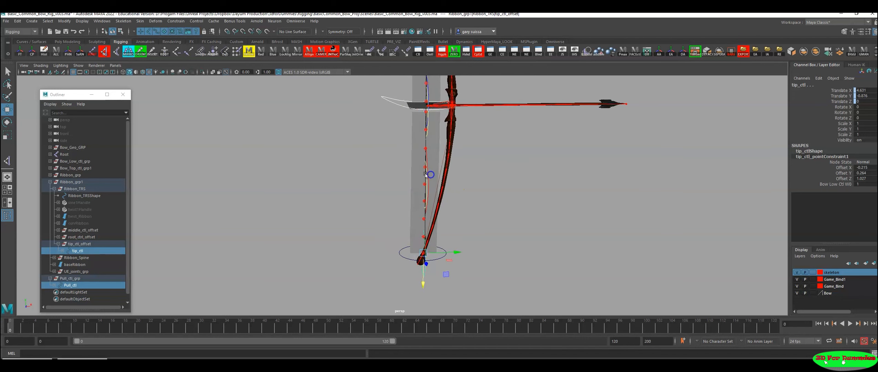
left_click(176, 21)
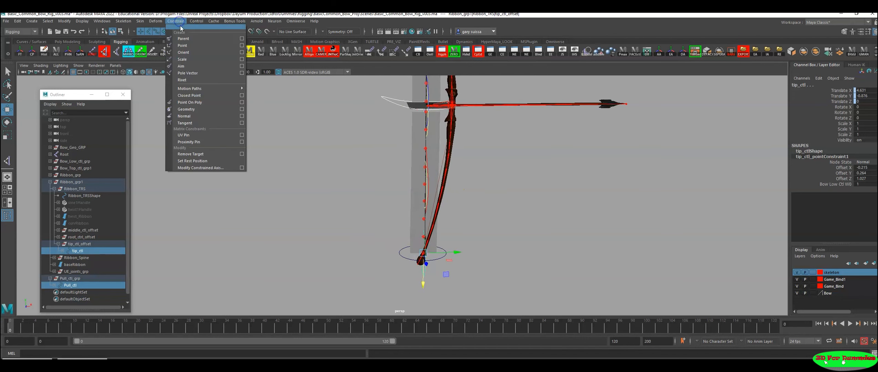
left_click(185, 65)
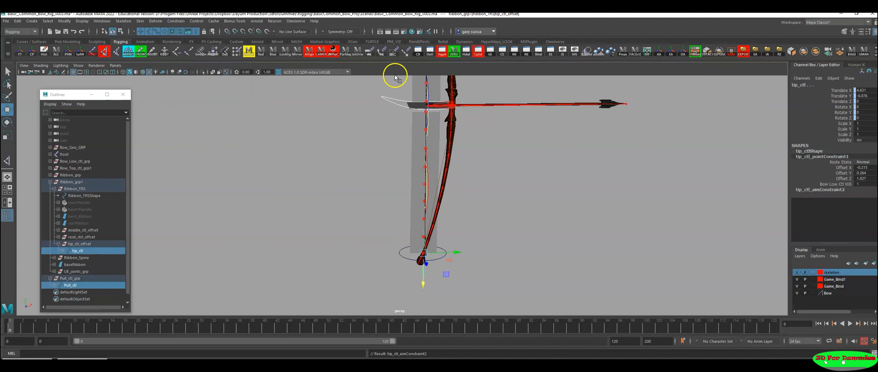
Step: Test both ribbons by drawing Pull_ctl back to about -872 in X, and reset its Translate X to 0
left_click_drag(389, 92, 382, 116)
middle_click_drag(535, 173, 518, 230, "alt")
right_click_drag(518, 230, 402, 216, "alt")
left_click_drag(444, 172, 215, 183)
right_click_drag(361, 188, 298, 192, "alt")
left_click_drag(393, 184, 360, 190, "alt")
right_click_drag(359, 190, 327, 192, "alt")
left_click_drag(348, 194, 127, 165, "alt")
middle_click_drag(295, 190, 454, 198, "alt")
right_click_drag(455, 198, 317, 194, "alt")
left_click_drag(318, 194, 359, 184, "alt")
right_click_drag(360, 184, 551, 221, "alt")
left_click_drag(500, 210, 528, 210, "alt")
right_click_drag(527, 211, 278, 241, "alt")
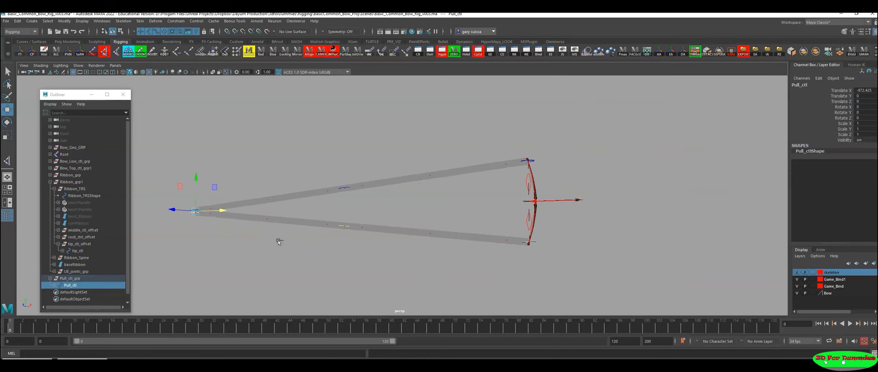
key("ctrl+z")
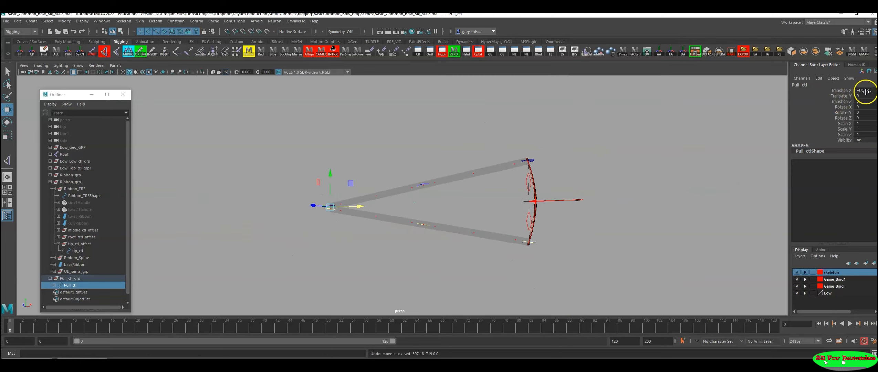
type("0")
key("Return")
Step: Save the bow rig scene
right_click_drag(585, 227, 684, 251, "alt")
middle_click_drag(745, 269, 539, 256, "alt")
right_click_drag(539, 256, 584, 264, "alt")
left_click_drag(584, 265, 594, 268, "alt")
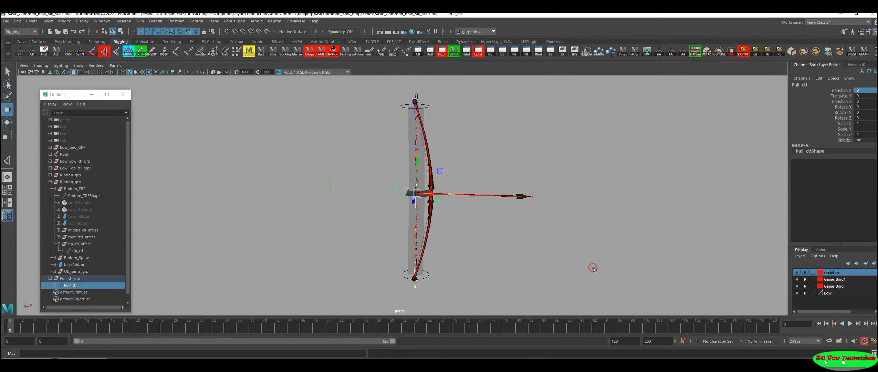
left_click_drag(482, 216, 489, 225, "alt")
right_click_drag(490, 225, 555, 243, "alt")
middle_click_drag(555, 243, 563, 253, "alt")
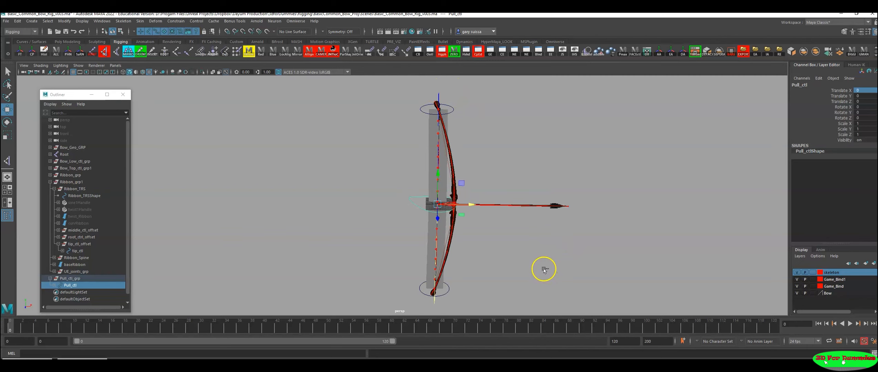
key("ctrl+s")
Step: Test moving the upper ribbon's middle_ctl and undo the moves
left_click(423, 195)
right_click_drag(571, 294, 541, 277, "alt")
left_click_drag(541, 276, 531, 278, "alt")
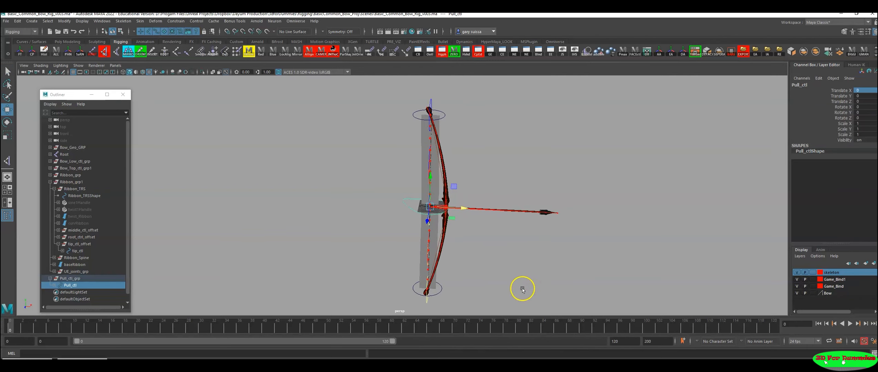
left_click_drag(454, 171, 463, 192, "alt")
right_click_drag(463, 192, 525, 199, "alt")
middle_click_drag(525, 199, 564, 238, "alt")
right_click_drag(564, 238, 613, 241, "alt")
mouse_move(465, 190)
left_mouse_down("alt")
mouse_move(476, 188)
mouse_move(460, 191)
left_mouse_up("alt")
mouse_move(490, 268)
left_mouse_down()
mouse_move(413, 264)
mouse_move(488, 268)
left_mouse_up()
key("ctrl+z")
right_click_drag(465, 171, 555, 186, "alt")
left_click(478, 212)
right_click_drag(568, 215, 526, 214, "alt")
left_click_drag(526, 213, 501, 211, "alt")
middle_click_drag(501, 211, 518, 215, "alt")
mouse_move(499, 192)
left_mouse_down()
mouse_move(508, 194)
mouse_move(496, 196)
mouse_move(502, 201)
left_mouse_up()
key("ctrl+z")
right_click_drag(608, 234, 558, 229, "alt")
middle_click_drag(551, 227, 555, 197, "alt")
mouse_move(521, 213)
left_mouse_down("alt")
mouse_move(545, 208)
mouse_move(520, 209)
left_mouse_up("alt")
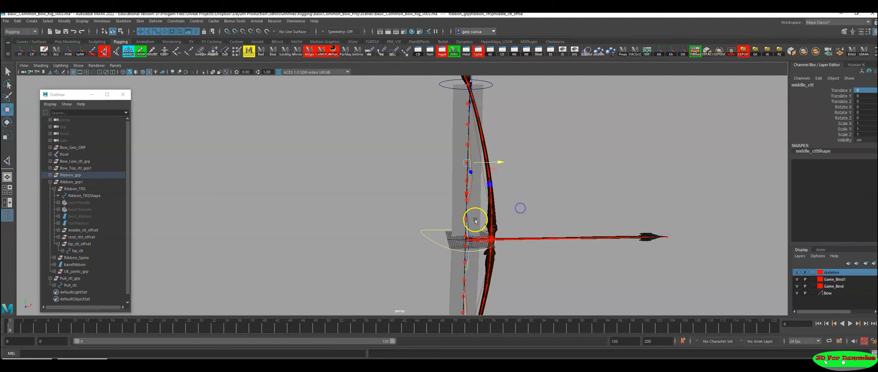
Step: Examine the ribbon controls along the upper limb and around the string centre from several angles
right_click_drag(578, 203, 422, 215, "alt")
middle_click_drag(423, 216, 385, 213, "alt")
right_click_drag(385, 213, 335, 217, "alt")
middle_click_drag(335, 217, 355, 202, "alt")
left_click_drag(356, 202, 353, 210, "alt")
middle_click_drag(353, 210, 337, 196, "alt")
right_click_drag(337, 196, 479, 259, "alt")
middle_click_drag(434, 229, 448, 264, "alt")
left_click_drag(381, 215, 526, 225, "alt")
middle_click_drag(520, 223, 538, 222, "alt")
left_click_drag(537, 222, 501, 225, "alt")
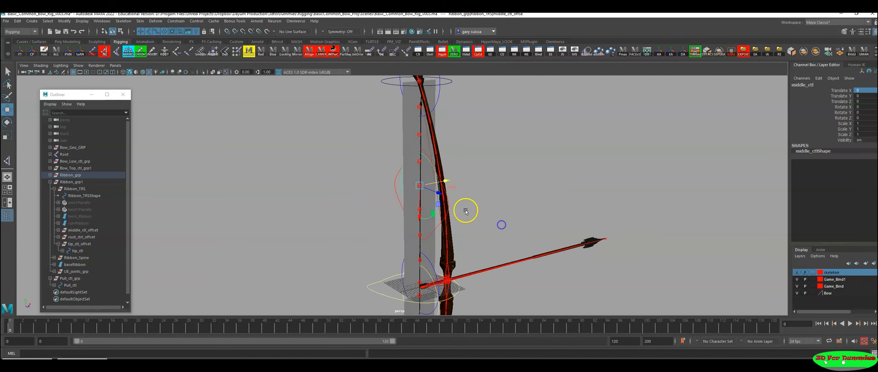
Step: Turn off LOD Visibility on the shape of the upper ribbon's Ribbon_TRS control
left_click(448, 203)
mouse_move(446, 203)
left_mouse_down("alt")
mouse_move(504, 204)
mouse_move(447, 215)
left_mouse_up("alt")
key("ctrl+a")
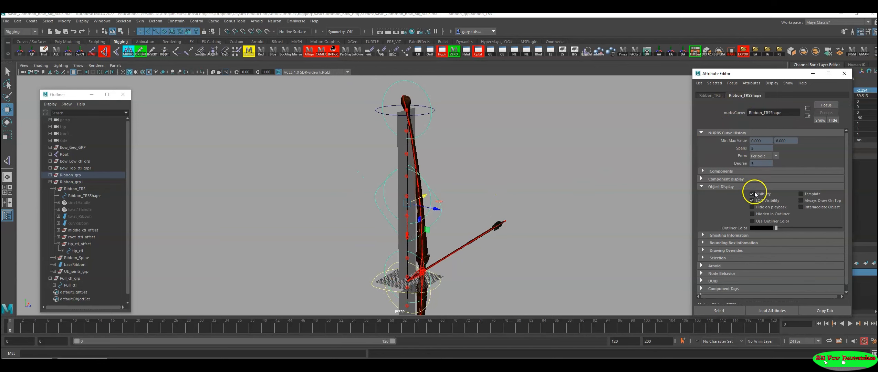
left_click(702, 187)
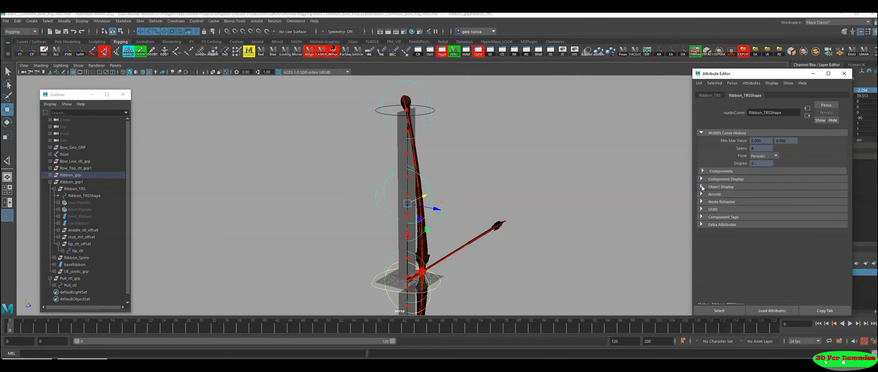
left_click(701, 186)
left_click_drag(544, 219, 586, 235, "alt")
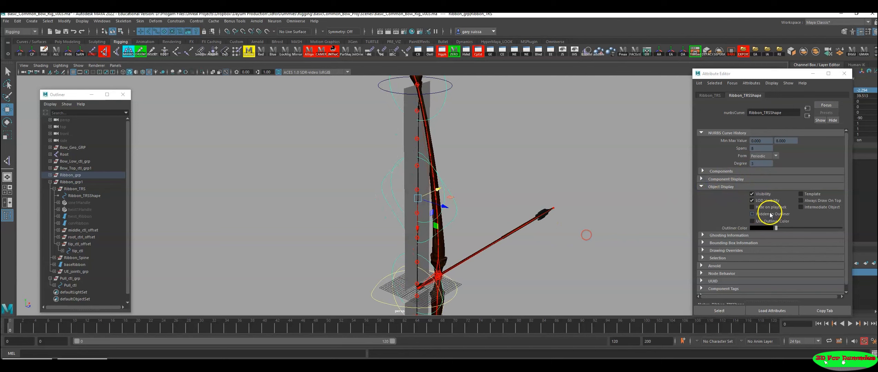
left_click(752, 201)
Step: Turn off LOD Visibility on the shape of the lower ribbon's Ribbon_TRS control
left_click_drag(534, 241, 525, 245, "alt")
middle_click_drag(425, 265, 415, 175, "alt")
right_click_drag(558, 234, 599, 241, "alt")
left_click_drag(599, 241, 594, 243, "alt")
middle_click_drag(526, 312, 520, 169, "alt")
right_click_drag(518, 163, 594, 200, "alt")
left_click_drag(529, 217, 535, 243)
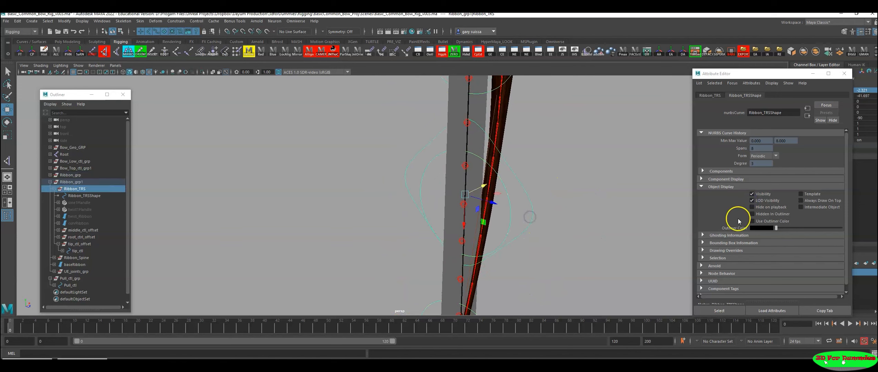
left_click(752, 201)
Step: Try turning off LOD Visibility on the shape of the upper ribbon's tip_ctl at the string centre
right_click_drag(565, 201, 202, 189, "alt")
left_click_drag(410, 194, 424, 199, "alt")
right_click_drag(413, 196, 448, 180, "alt")
middle_click_drag(509, 168, 491, 245, "alt")
left_click_drag(346, 207, 439, 200, "alt")
right_click_drag(439, 201, 486, 204, "alt")
left_click_drag(486, 204, 497, 205, "alt")
right_click_drag(498, 205, 507, 206, "alt")
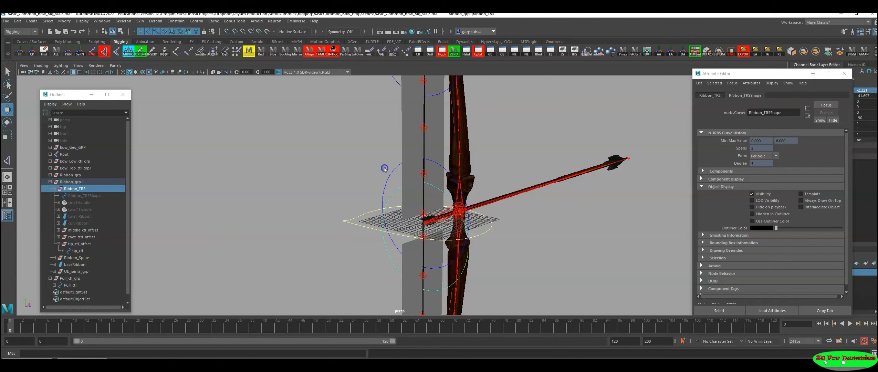
left_click(394, 190)
left_click_drag(394, 190, 324, 195, "alt")
right_click_drag(338, 200, 396, 213, "alt")
middle_click_drag(396, 214, 333, 216, "alt")
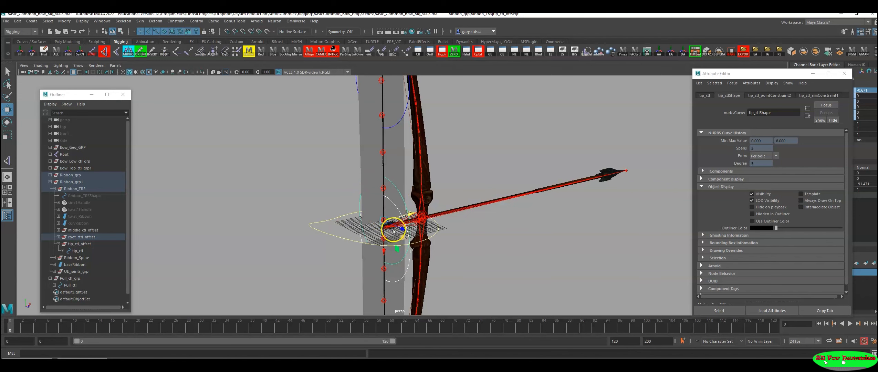
right_click_drag(394, 231, 549, 250, "alt")
right_click_drag(401, 238, 384, 217, "alt")
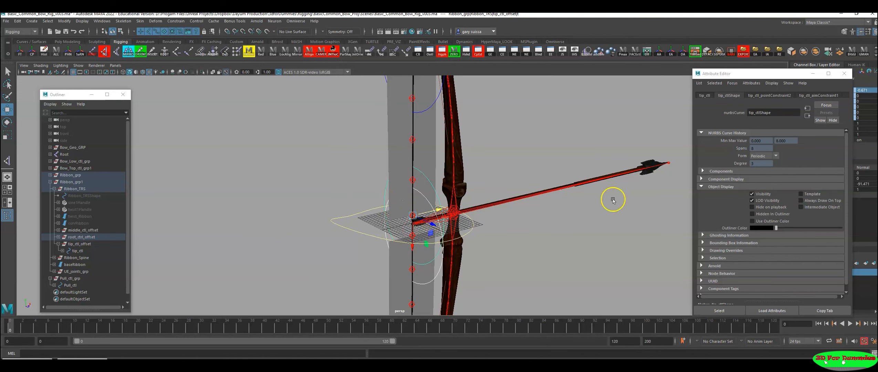
left_click(752, 200)
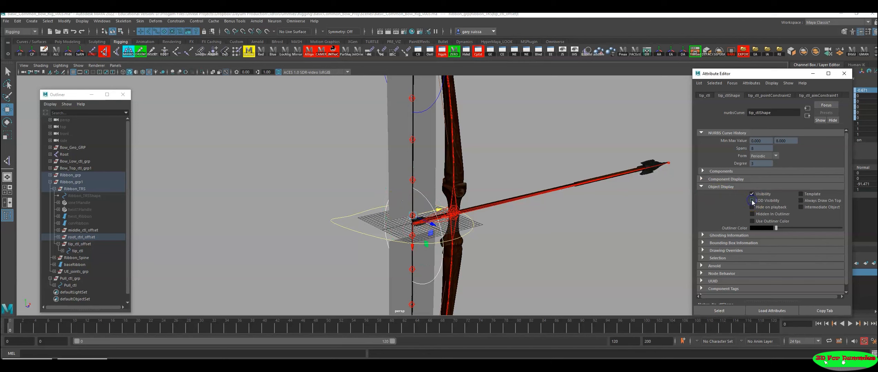
Step: Try turning off LOD Visibility on the lower ribbon's root_ctrl1 shape, and undo the visibility changes on both centre controls
left_click(434, 274)
left_click(752, 201)
left_click_drag(574, 209, 298, 211, "alt")
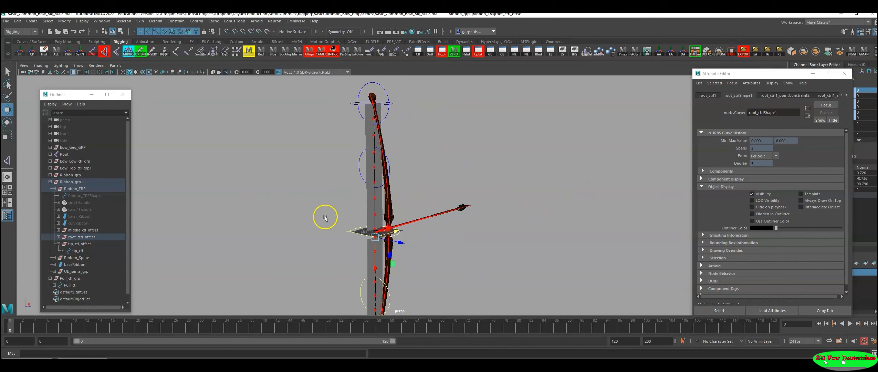
left_click(402, 219)
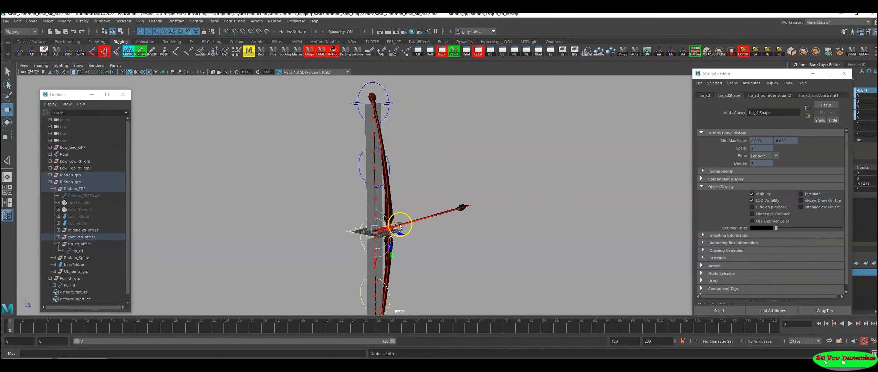
Step: Hide the two ribbon end controls at the string centre, the upper tip_ctl and the lower root_ctrl1
right_click_drag(396, 219, 503, 248, "alt")
middle_click_drag(502, 248, 511, 220, "alt")
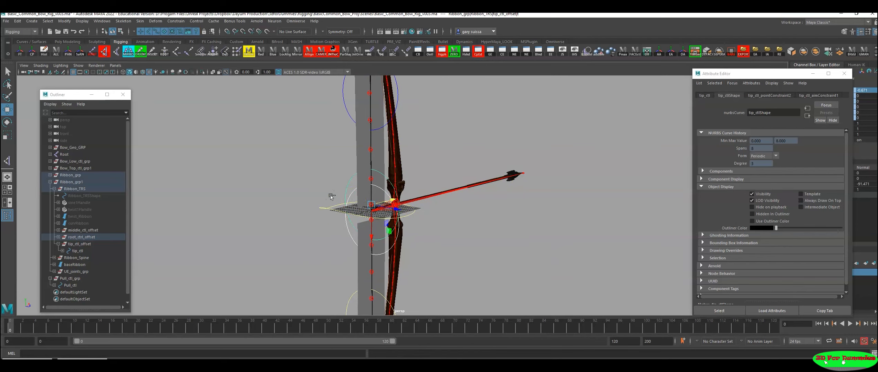
key("ctrl+h")
Step: Hide the ribbon end controls at the limb tips, the upper root_ctrl1 and the lower tip_ctl
right_click_drag(455, 179, 285, 211, "alt")
middle_click_drag(324, 200, 326, 249, "alt")
right_click_drag(366, 263, 328, 251, "alt")
middle_click_drag(328, 251, 330, 239, "alt")
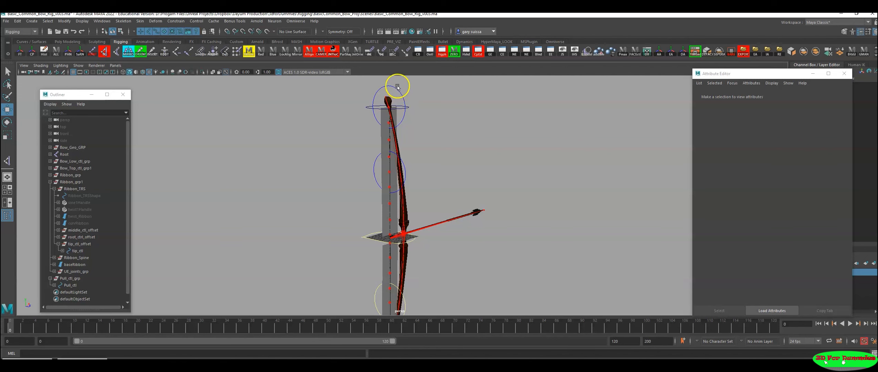
left_click(385, 89)
left_click_drag(452, 243, 520, 290, "alt")
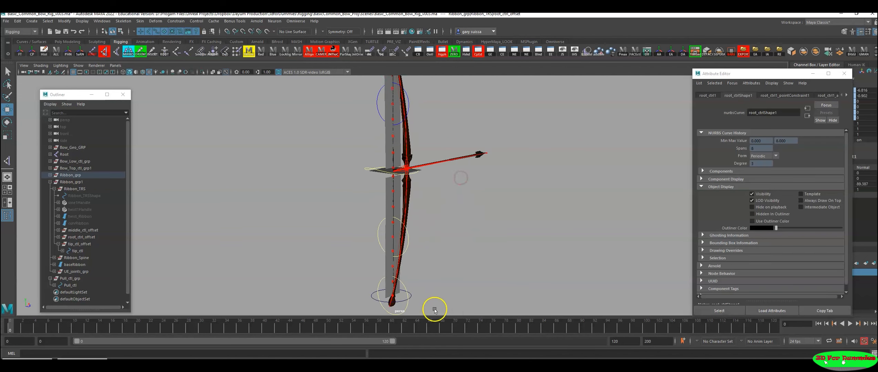
key("ctrl+h")
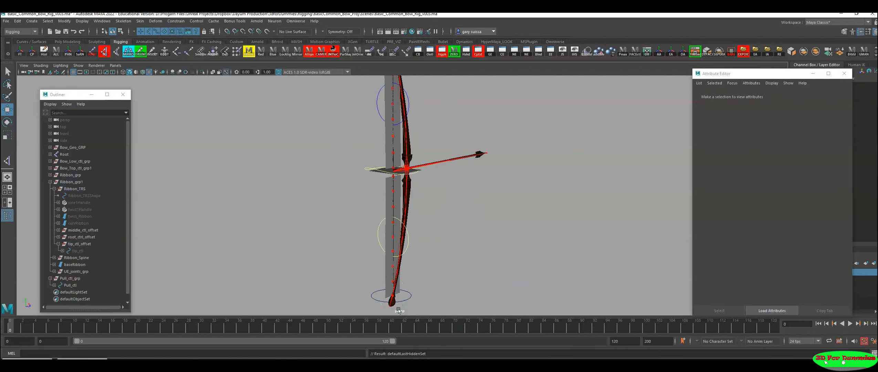
Step: Create a NURBS circle at the origin as a new control curve
middle_click_drag(454, 211, 454, 252, "alt")
left_click_drag(453, 252, 391, 244, "alt")
right_click_drag(390, 245, 506, 262, "alt")
middle_click_drag(506, 261, 429, 276, "alt")
right_click_drag(430, 276, 485, 279, "alt")
mouse_move(486, 279)
left_mouse_down("alt")
mouse_move(471, 261)
mouse_move(474, 274)
left_mouse_up("alt")
right_click_drag(473, 274, 527, 283, "alt")
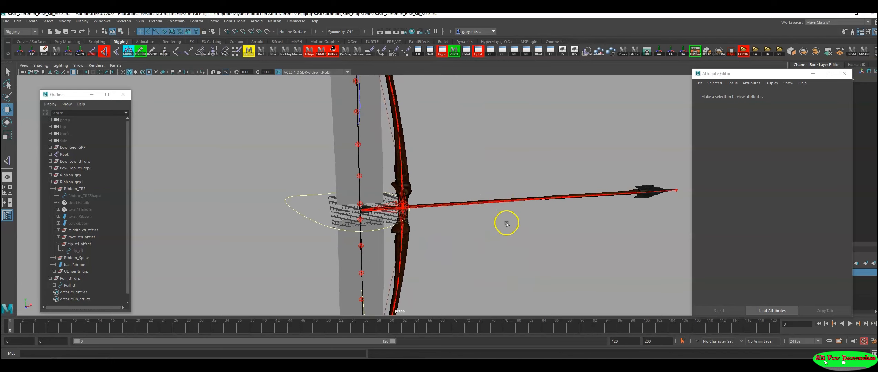
right_click_drag(524, 233, 457, 235, "alt")
middle_click_drag(457, 235, 445, 246, "alt")
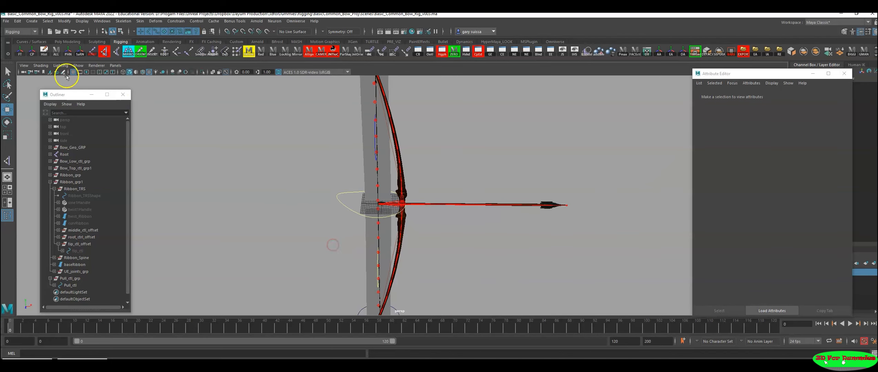
left_click(23, 41)
left_click(20, 52)
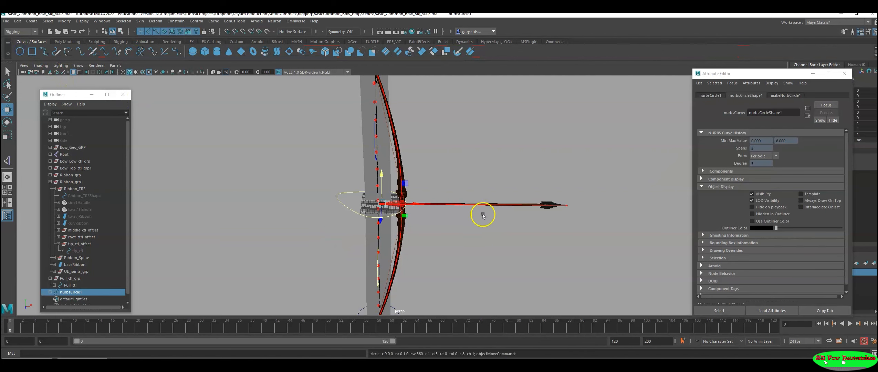
Step: Scale the new circle uniformly to about 13.2 and move it along the arrow to about 37.55 in X
left_click_drag(482, 214, 433, 213, "alt")
right_click_drag(434, 213, 490, 226, "alt")
key("r")
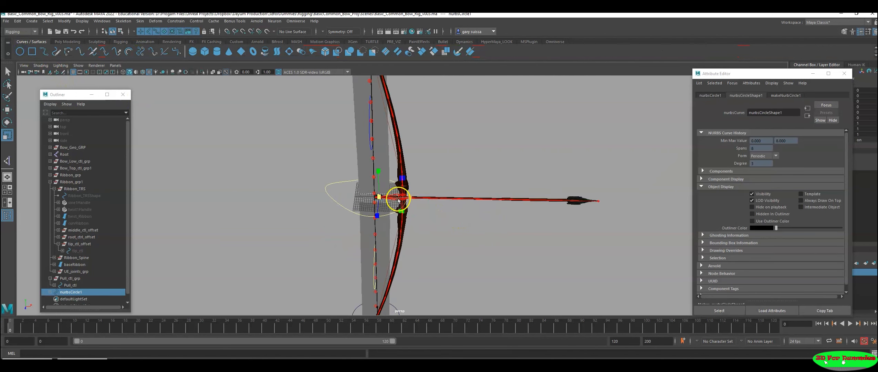
left_click_drag(380, 196, 459, 203)
key("w")
key("e")
Step: Set the new circle's Rotate Z to -90 so that it encircles the arrow shaft
left_click_drag(470, 172, 506, 198)
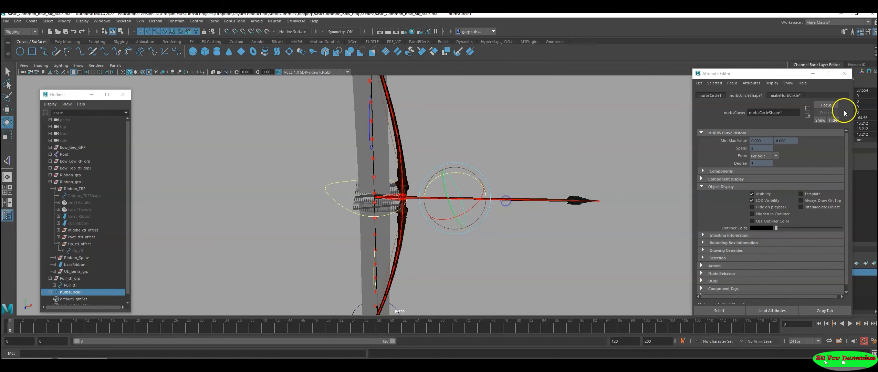
left_click(812, 73)
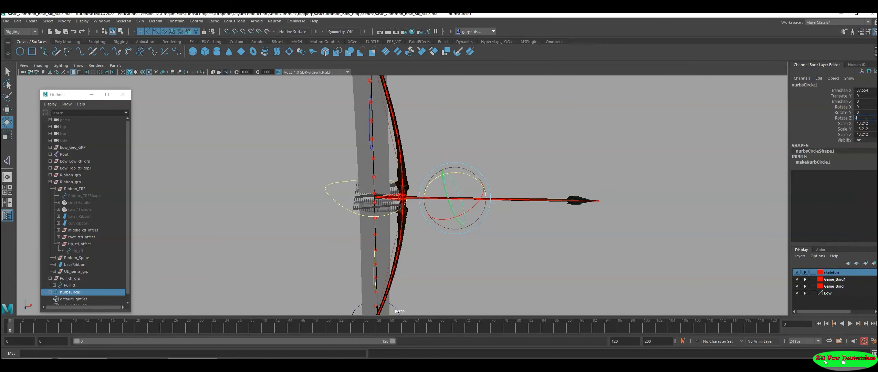
left_click_drag(574, 200, 631, 264, "alt")
key("w")
left_click_drag(510, 249, 566, 260, "alt")
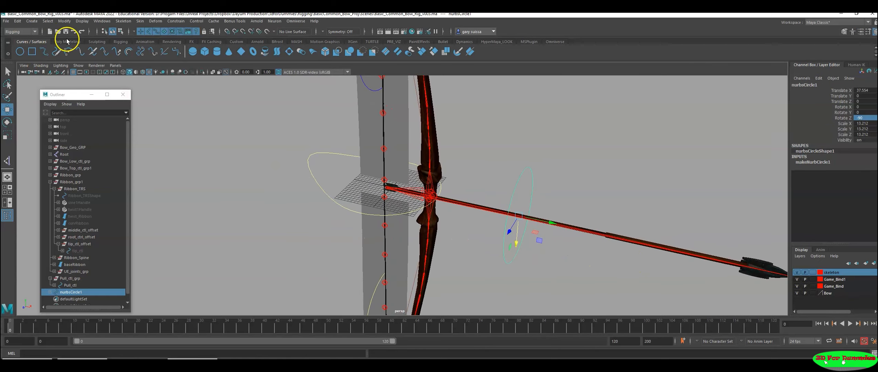
left_click(126, 42)
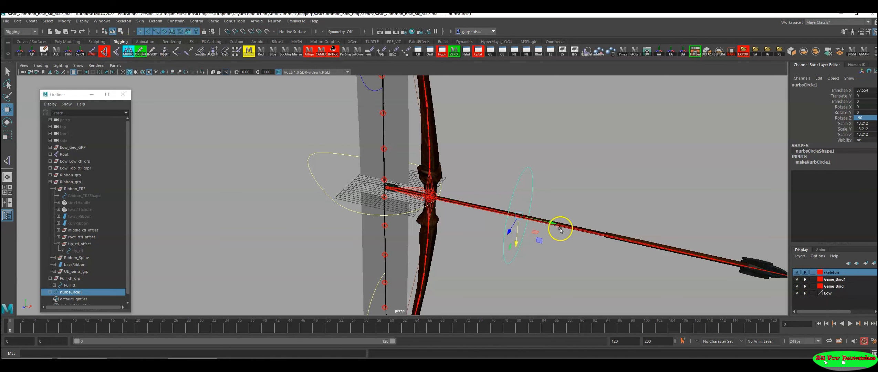
left_click_drag(559, 229, 373, 202, "alt")
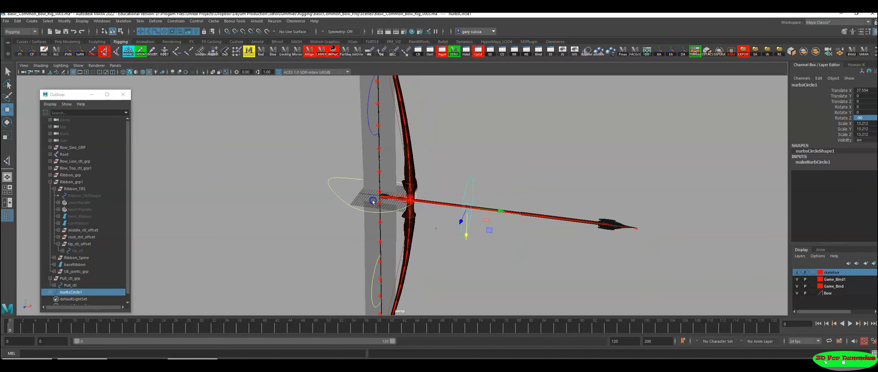
Step: Freeze the arrow circle's transforms and delete its history, and move its pivot to the arrow's nock at the bowstring
left_click(56, 52)
left_click_drag(479, 234, 486, 255, "alt")
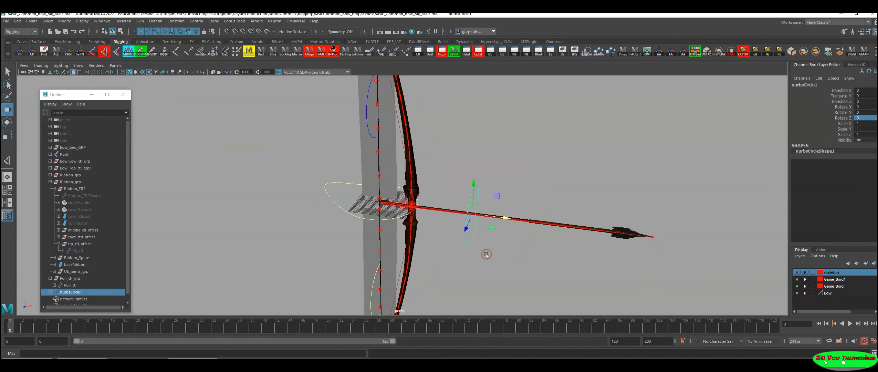
key("d")
middle_click_drag(504, 218, 407, 211)
middle_click_drag(394, 246, 482, 242, "alt")
right_click_drag(444, 240, 874, 306, "alt")
right_click_drag(556, 243, 794, 288, "alt")
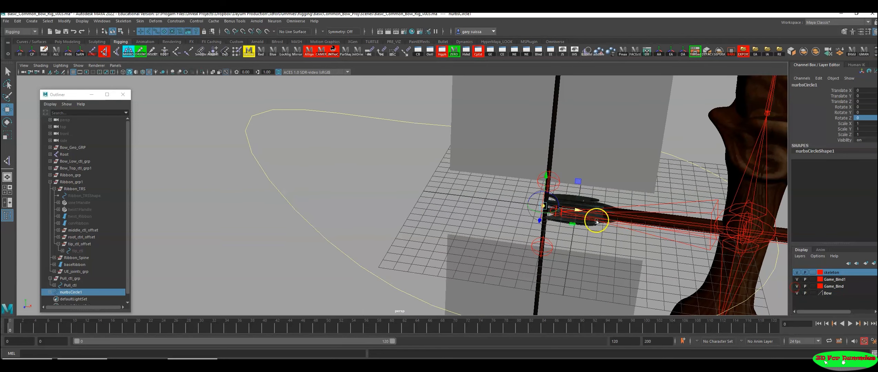
left_click_drag(574, 210, 577, 211)
right_click_drag(608, 232, 255, 218, "alt")
right_click_drag(489, 224, 330, 224, "alt")
middle_click_drag(564, 236, 434, 233, "alt")
mouse_move(480, 234)
right_mouse_down("alt")
mouse_move(305, 231)
mouse_move(427, 241)
right_mouse_up("alt")
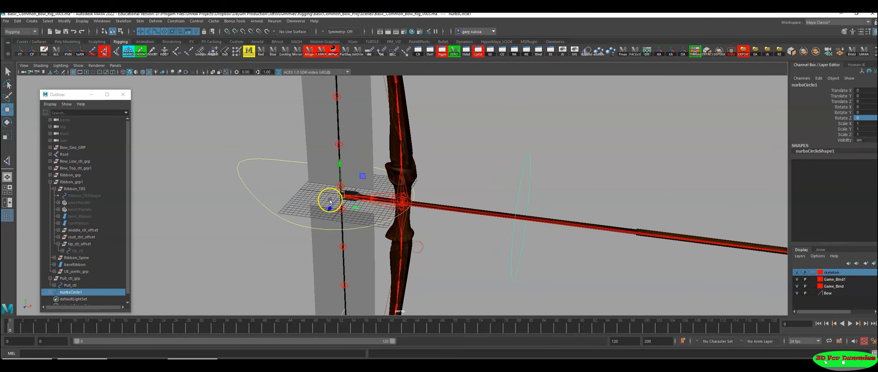
Step: Rename the circle around the arrow as Arrow_ctl
double_click(73, 292)
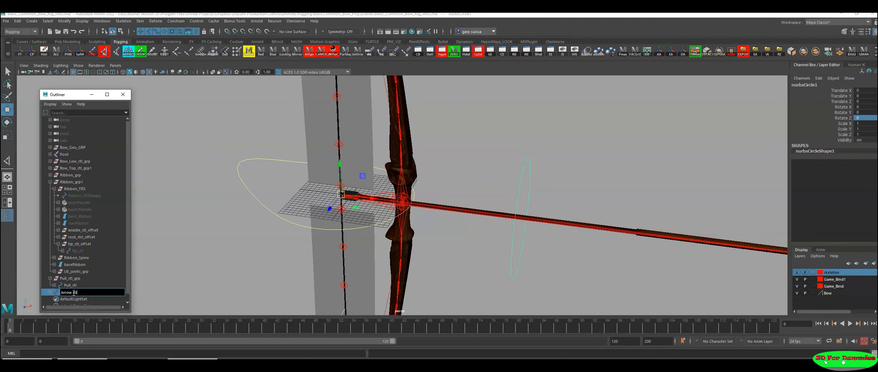
type("Arrow_ctl")
key("Return")
right_click_drag(518, 251, 367, 202, "alt")
middle_click_drag(367, 201, 333, 203, "alt")
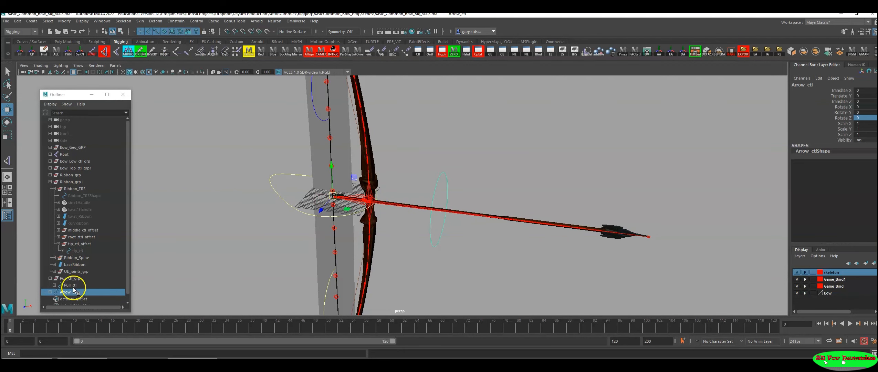
scroll(70, 287, "down", 1)
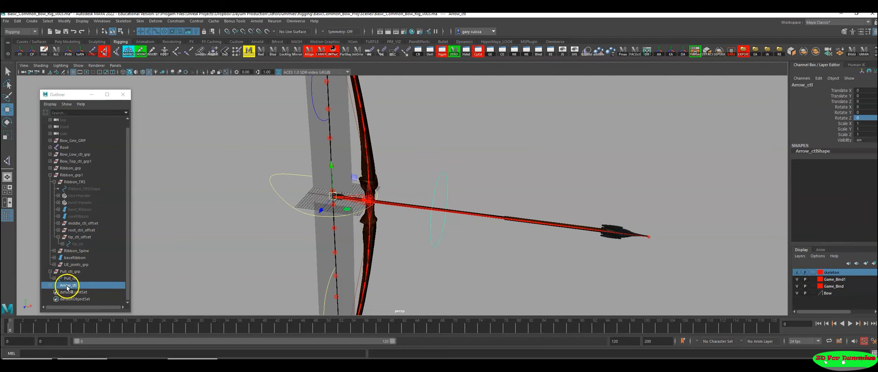
Step: Duplicate Arrow_ctl in the Hypergraph hierarchy and delete the duplicate's shape node
key("ctrl+a")
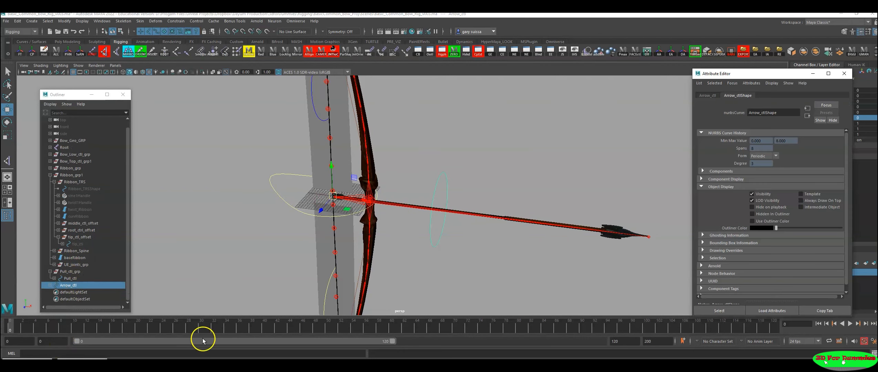
left_click(69, 362)
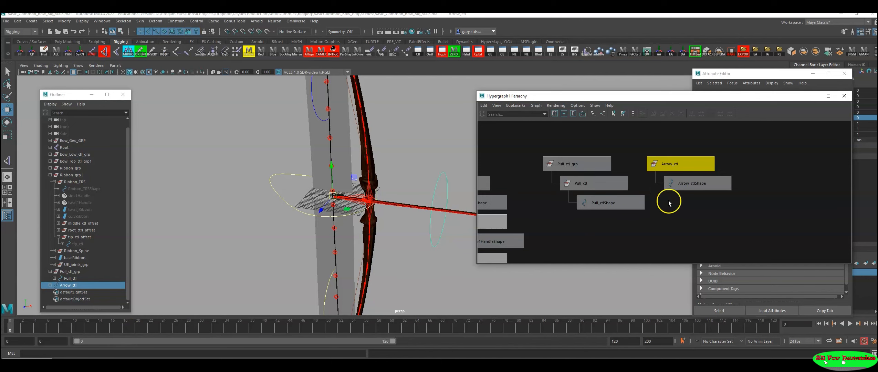
key("ctrl+d")
middle_click_drag(732, 214, 623, 225, "alt")
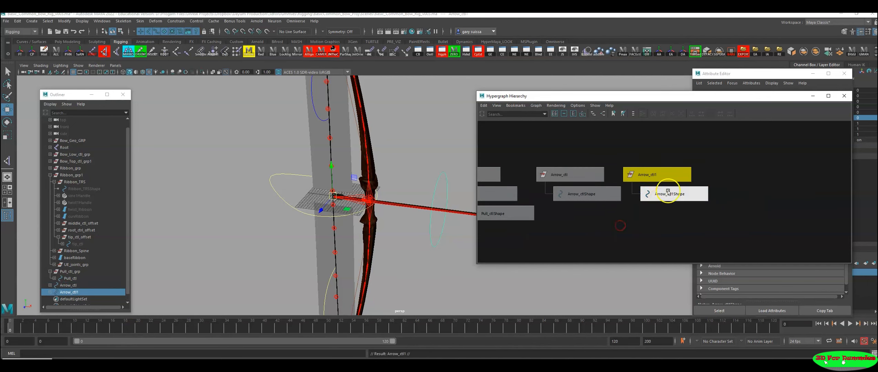
left_click(669, 192)
key("Delete")
Step: Rename the empty duplicate as Arrow_ctl_grp and parent Arrow_ctl under it
double_click(661, 176)
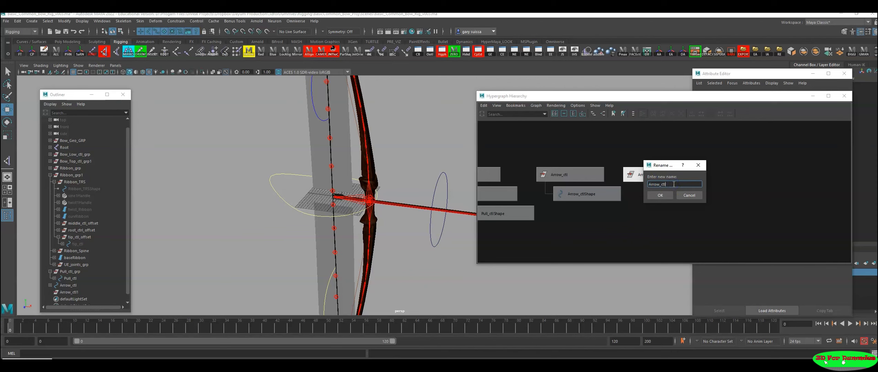
type("_grp")
key("Return")
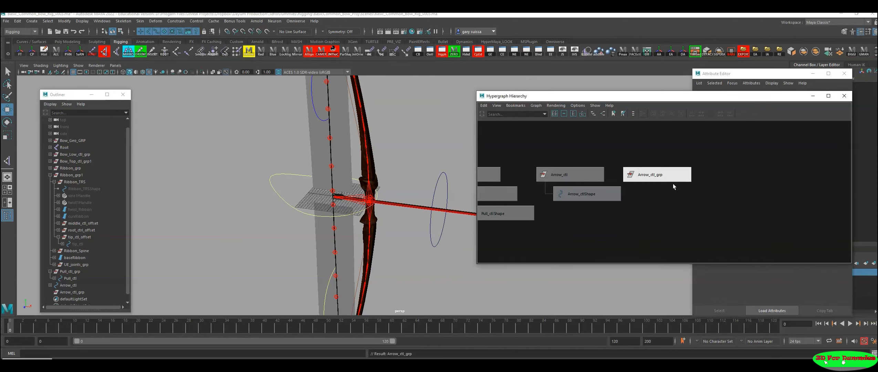
left_click(542, 174)
left_click(656, 170, "shift")
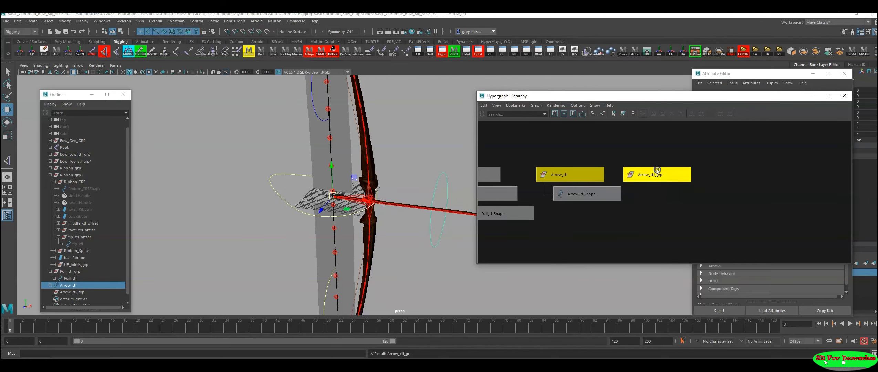
key("p")
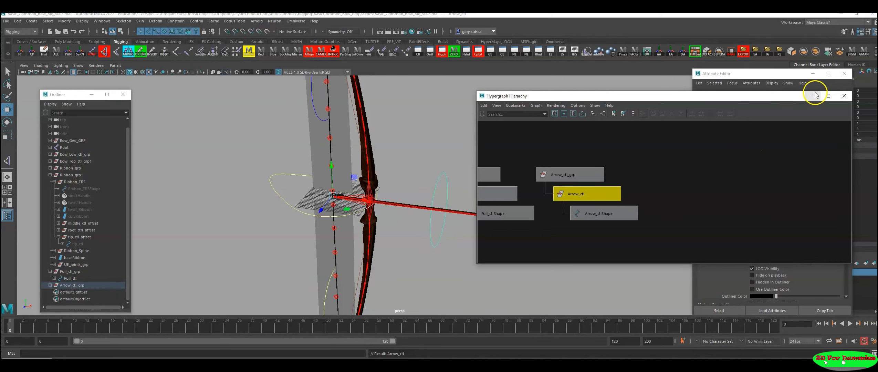
left_click(589, 175)
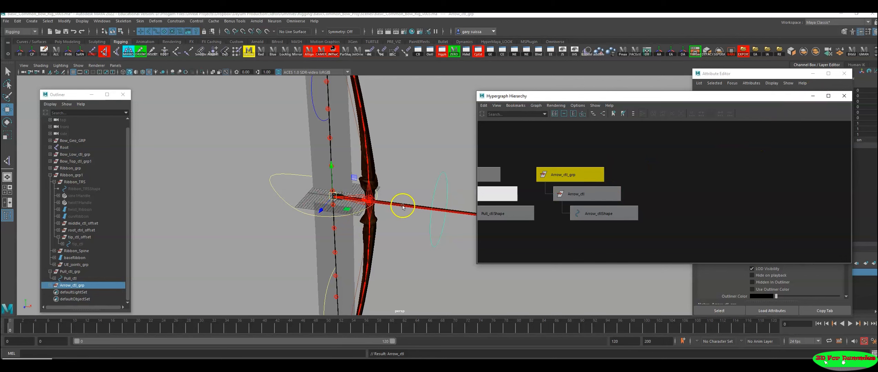
left_click(813, 96)
Step: Parent-constrain the arrow joint Back_arrow_jnt to the Arrow_ctl circle
scroll(417, 240, "up", 2)
mouse_move(417, 240)
left_mouse_down("alt")
mouse_move(431, 232)
mouse_move(423, 235)
left_mouse_up("alt")
scroll(374, 245, "up", 2)
middle_click_drag(423, 256, 551, 231, "alt")
scroll(433, 216, "up", 2)
left_click(461, 229, "shift")
scroll(466, 254, "down", 2)
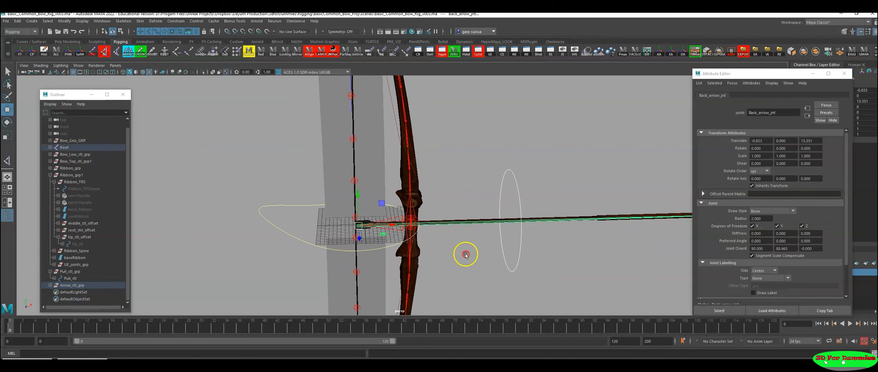
scroll(466, 254, "down", 1)
left_click(176, 21)
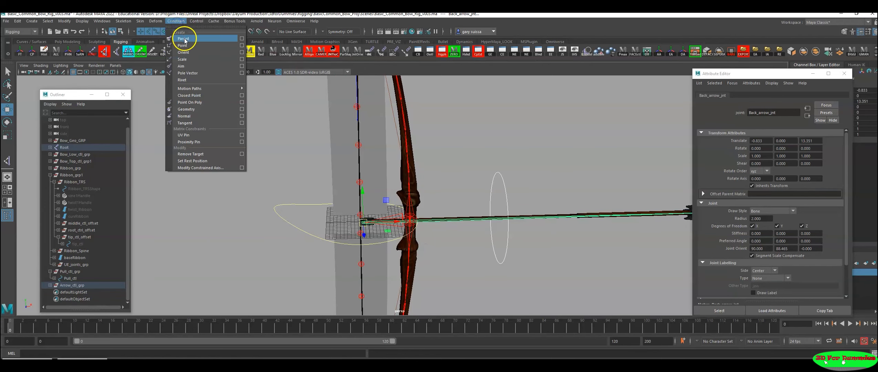
left_click(185, 40)
Step: Test-move the arrow control and undo the move
left_click(508, 189)
scroll(348, 219, "down", 3)
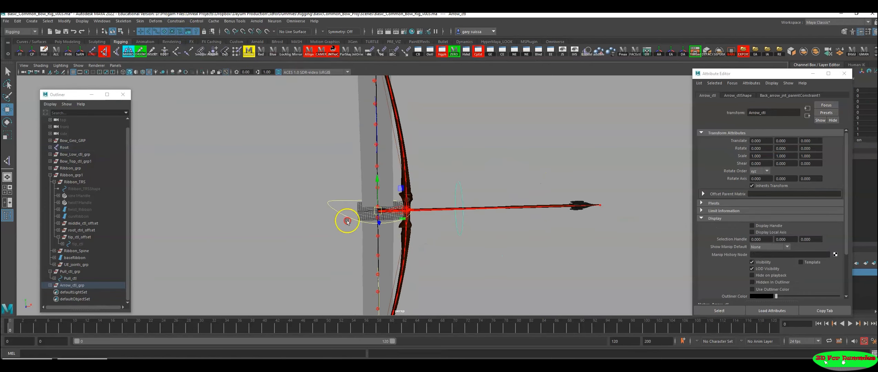
middle_click_drag(492, 228, 426, 232, "alt")
left_click_drag(319, 214, 362, 172)
key("ctrl+z")
left_click_drag(420, 216, 365, 233, "alt")
Step: Create a NURBS circle at the origin and scale it uniformly to about 38.1
left_click(25, 41)
left_click(20, 52)
left_click_drag(394, 235, 420, 212, "alt")
key("r")
key("w")
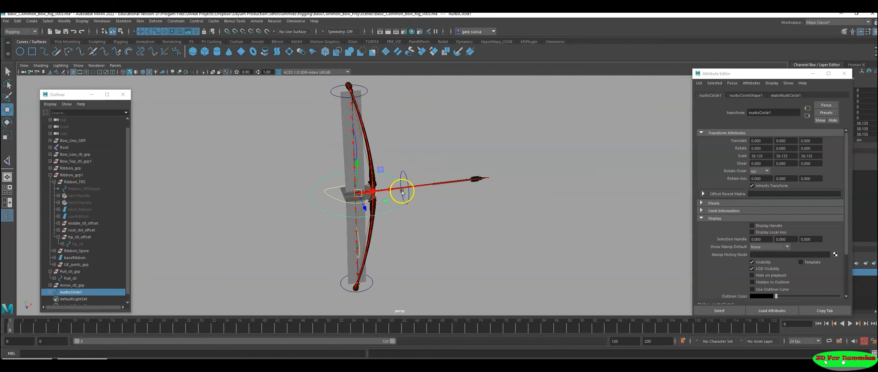
Step: Lower the new circle to the bottom tip of the bow, at about -80.2 in Y
left_click_drag(357, 169, 351, 253)
key("space")
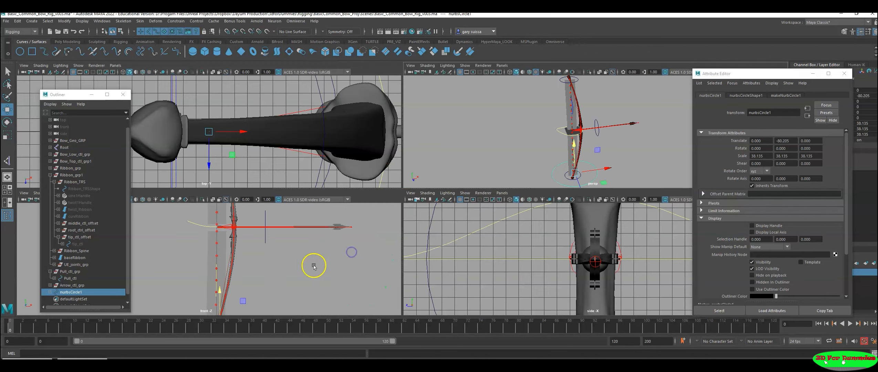
key("space")
right_click_drag(269, 260, 101, 223, "alt")
right_click_drag(361, 231, 225, 227, "alt")
middle_click_drag(361, 231, 376, 207, "alt")
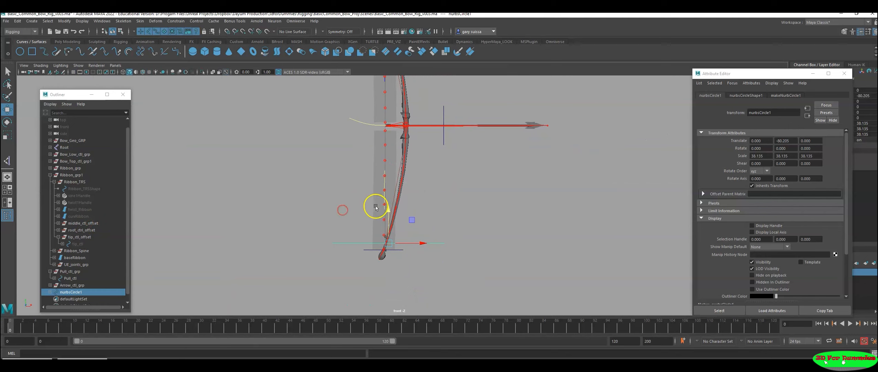
Step: Scale the bottom circle uniformly to about 57.5 and move it to about -7.47 in X and -84.66 in Y
key("space")
Step: Reposition the bottom circle under the bow at about -4.84 in X and 1.58 in Z
key("space")
key("r")
left_click_drag(363, 256, 389, 250)
key("w")
left_click_drag(390, 250, 408, 274, "alt")
key("space")
key("space")
mouse_move(466, 177)
right_mouse_down("alt")
mouse_move(359, 182)
mouse_move(295, 209)
mouse_move(142, 204)
right_mouse_up("alt")
mouse_move(357, 196)
right_mouse_down("alt")
mouse_move(80, 197)
mouse_move(227, 196)
right_mouse_up("alt")
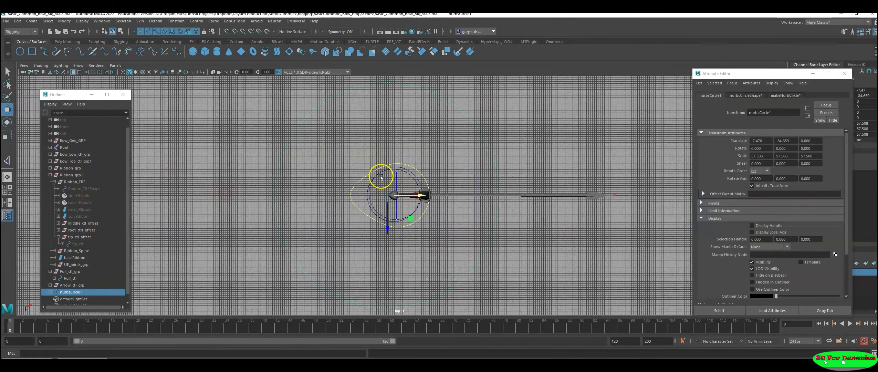
left_click_drag(419, 196, 424, 197)
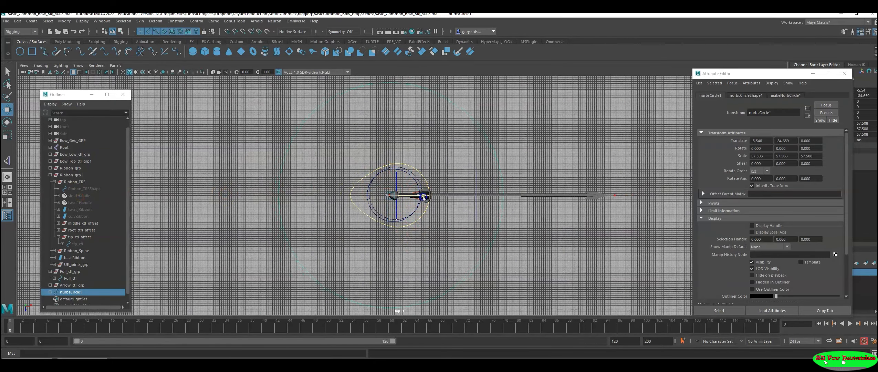
left_click_drag(391, 221, 455, 206)
key("space")
key("space")
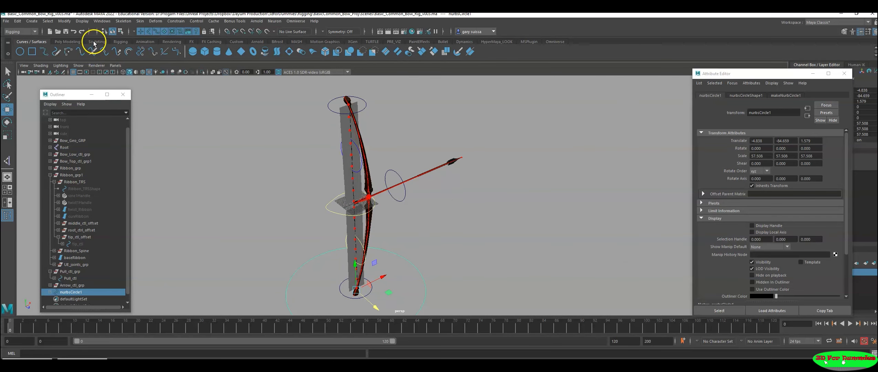
Step: Freeze the bottom circle's transforms and delete its history
left_click(67, 42)
left_click(120, 42)
left_click(73, 51)
left_click_drag(431, 288, 401, 258, "alt")
left_click_drag(483, 230, 477, 234)
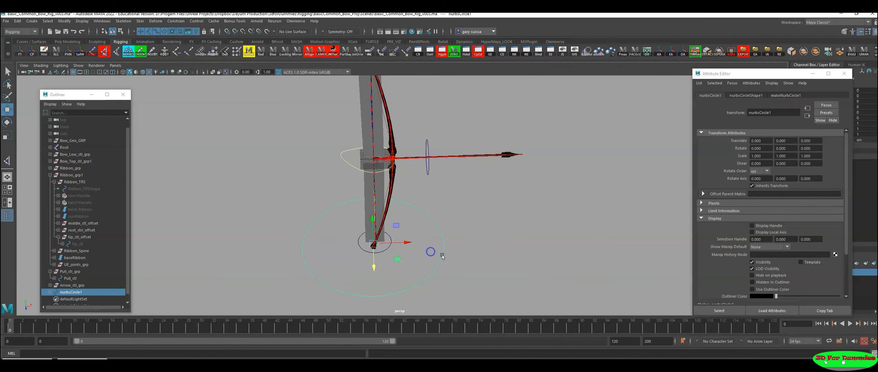
Step: Set the bottom circle's display colour to red
left_click(261, 52)
left_click(469, 215)
right_click_drag(543, 298, 405, 251, "alt")
middle_click_drag(391, 245, 375, 249, "alt")
left_click_drag(375, 248, 363, 233, "alt")
right_click_drag(373, 237, 513, 270, "alt")
right_click_drag(457, 243, 515, 242, "alt")
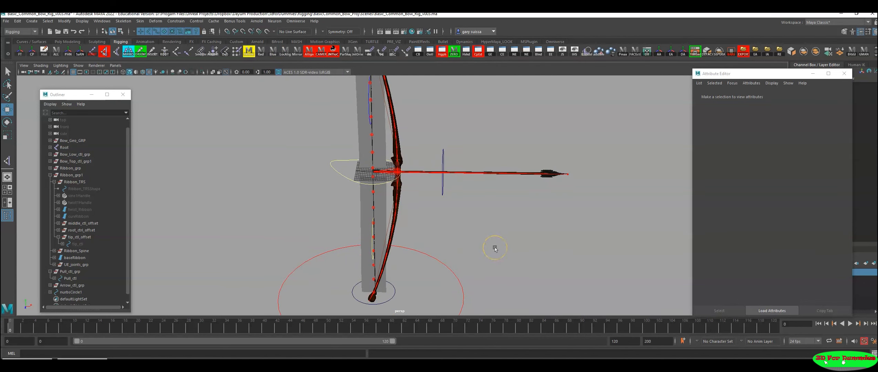
right_click_drag(505, 256, 463, 251, "alt")
left_click_drag(462, 250, 458, 247, "alt")
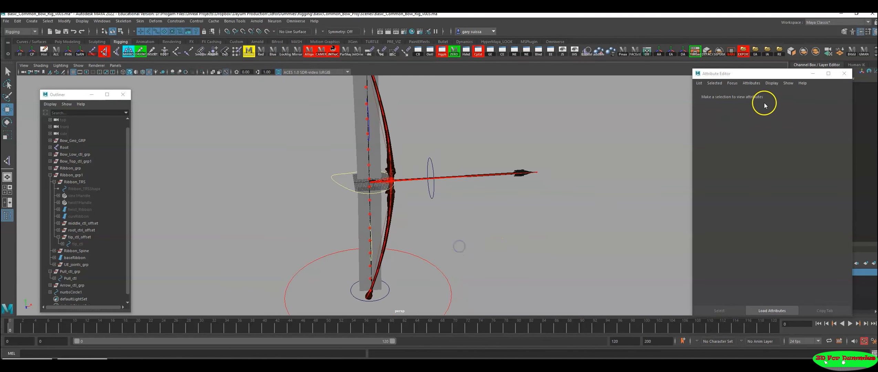
Step: Rename the red bottom circle as TRS_ctl
left_click(812, 74)
right_click_drag(566, 259, 502, 263, "alt")
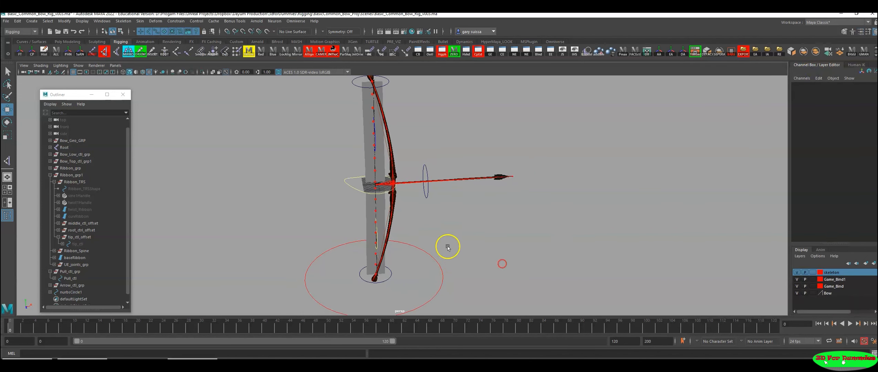
left_click_drag(447, 246, 420, 267)
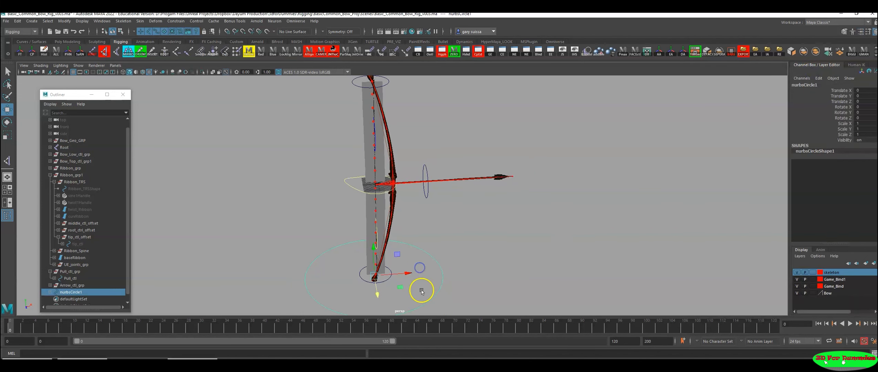
double_click(69, 292)
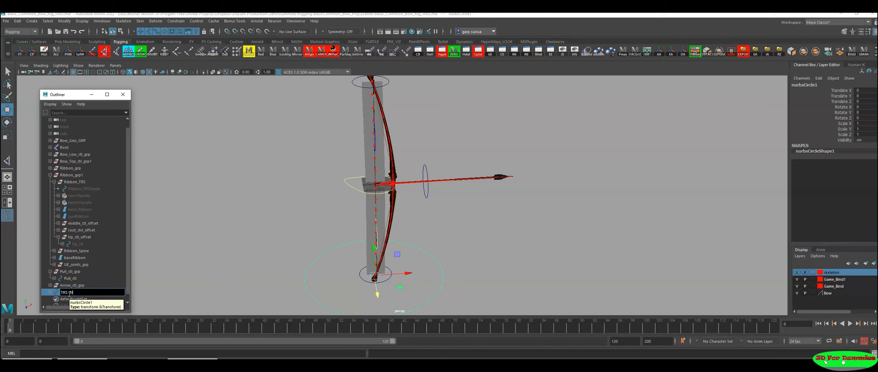
type("TRS_ctl")
key("Return")
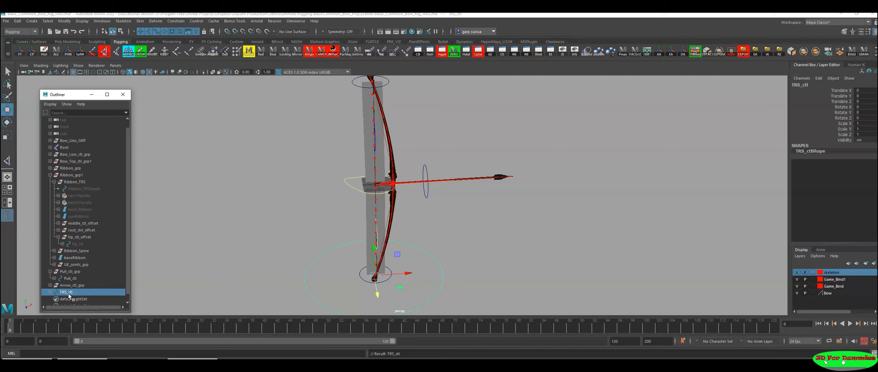
Step: Duplicate TRS_ctl in the Hypergraph hierarchy and delete the duplicate's shape node
left_click(50, 292)
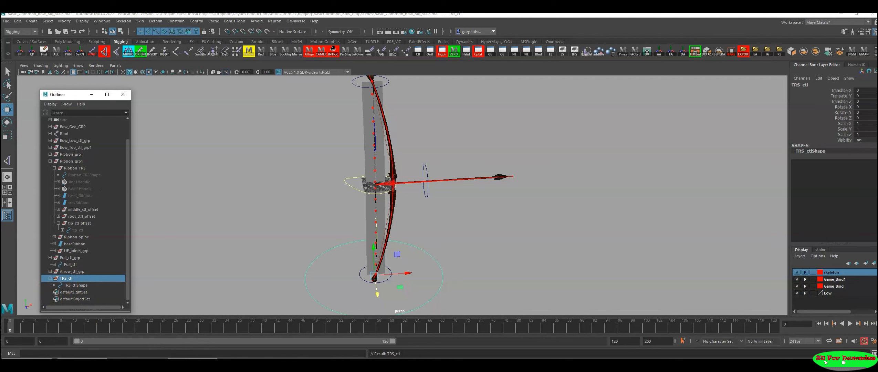
left_click(187, 364)
left_click(848, 73)
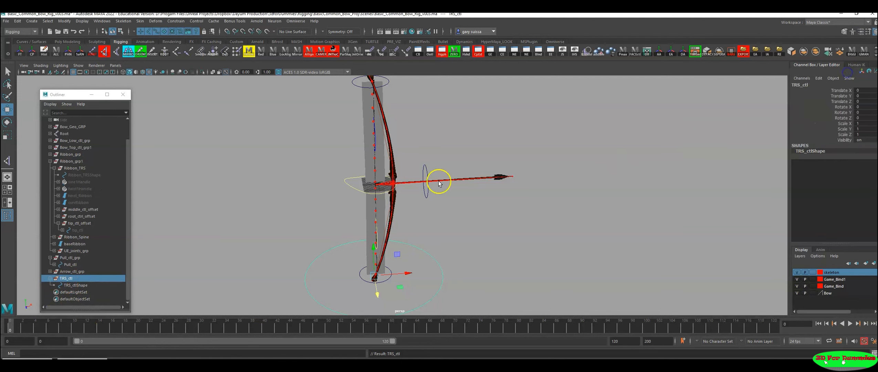
left_click(81, 359)
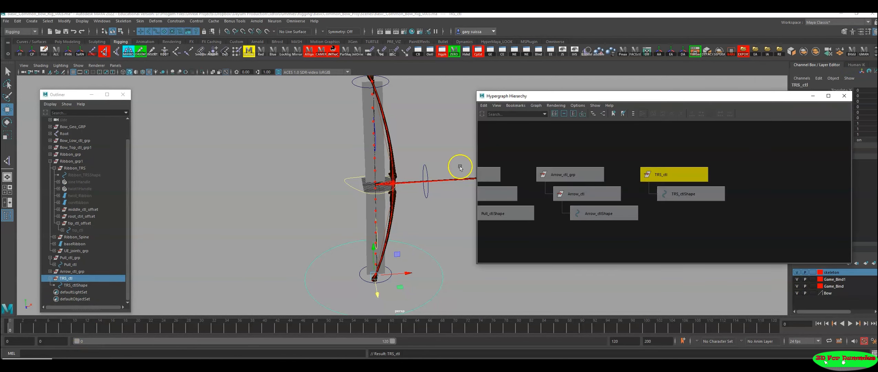
middle_click_drag(702, 168, 659, 164, "alt")
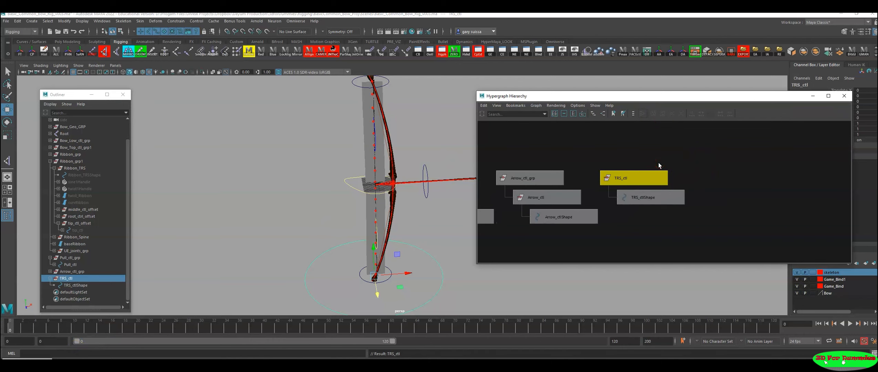
key("ctrl+d")
left_click(735, 198)
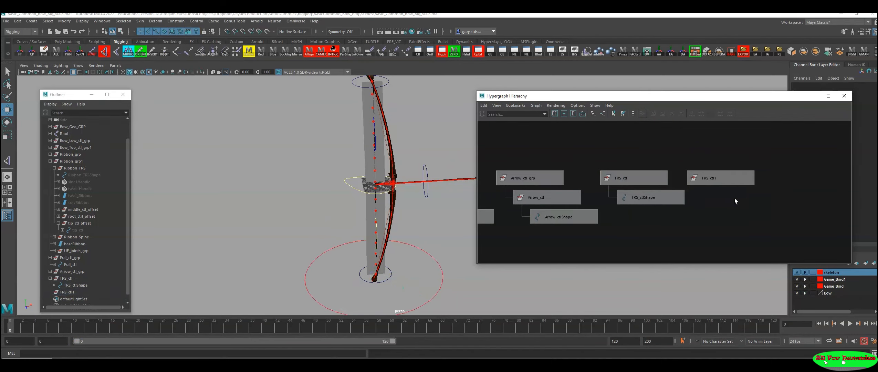
Step: Rename the duplicated node as TRS_ctl_grp and parent TRS_ctl under it
double_click(718, 180)
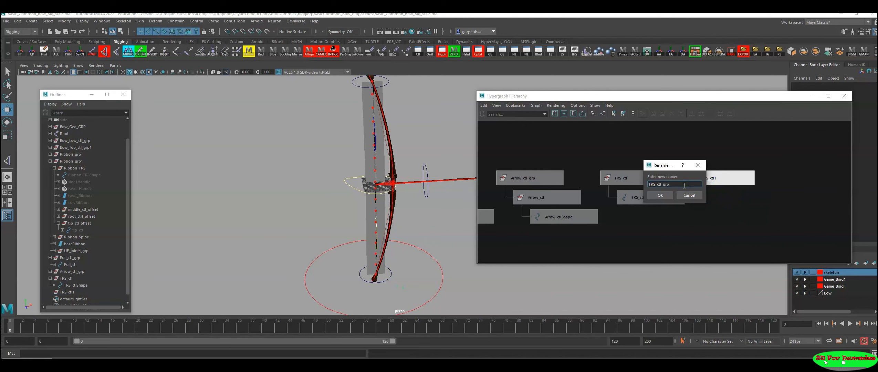
type("TRS_ctl_grp")
key("Return")
left_click(673, 186)
left_click(650, 178)
left_click(719, 182, "shift")
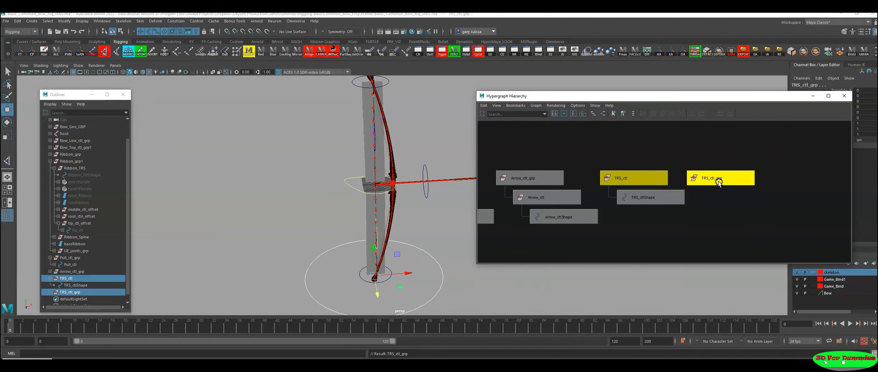
key("p")
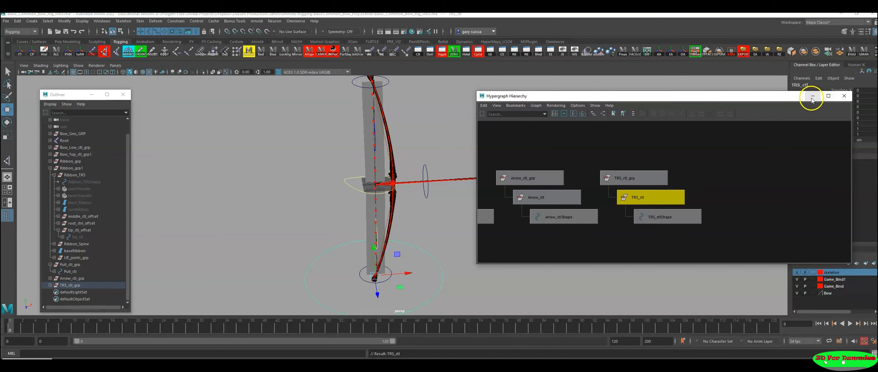
left_click(653, 173)
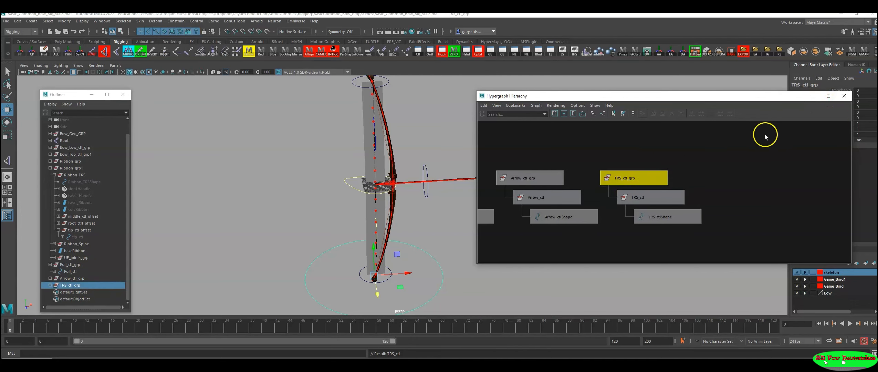
Step: Try moving Pull_ctl along its X axis to test the string pull, and undo the move
right_click_drag(692, 174, 671, 180, "alt")
middle_click_drag(415, 216, 365, 190, "alt")
left_click_drag(365, 190, 364, 226, "alt")
middle_click_drag(364, 225, 347, 240, "alt")
left_click_drag(348, 240, 346, 191, "alt")
middle_click_drag(345, 191, 327, 197, "alt")
right_click_drag(286, 197, 352, 200, "alt")
middle_click_drag(351, 200, 414, 224, "alt")
right_click_drag(315, 199, 353, 172, "alt")
middle_click_drag(353, 173, 341, 210, "alt")
left_click_drag(340, 210, 337, 190, "alt")
right_click_drag(337, 190, 391, 200, "alt")
middle_click_drag(391, 201, 409, 174, "alt")
right_click_drag(408, 175, 351, 176, "alt")
middle_click_drag(351, 176, 351, 159, "alt")
left_click_drag(350, 160, 333, 161, "alt")
right_click_drag(384, 234, 332, 218, "alt")
middle_click_drag(333, 218, 332, 192, "alt")
left_click_drag(331, 192, 306, 210, "alt")
left_click_drag(374, 202, 298, 203)
key("ctrl+z")
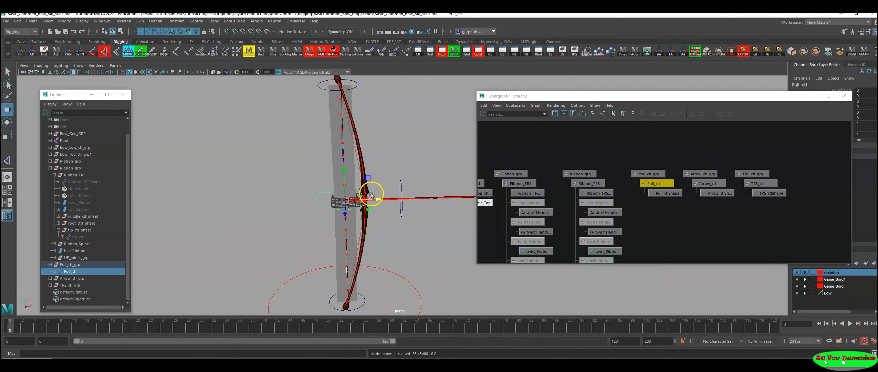
Step: Minimise the Hypergraph window and examine the ribbon joints along the bow's upper limb
left_click_drag(371, 154, 383, 140, "alt")
middle_click_drag(383, 140, 381, 175, "alt")
right_click_drag(381, 174, 405, 179, "alt")
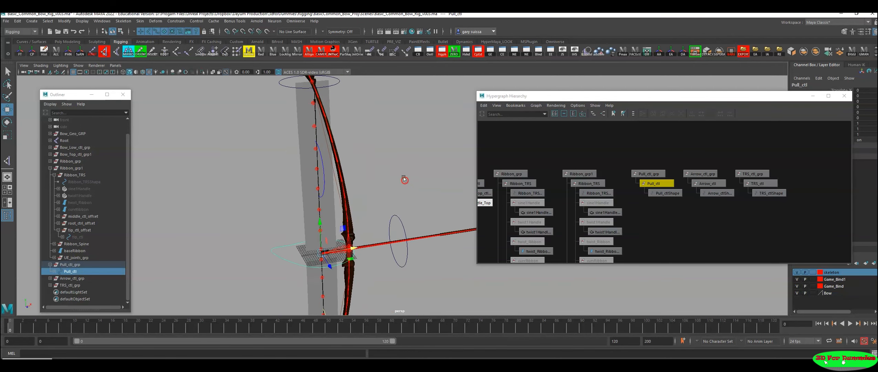
middle_click_drag(365, 150, 399, 163, "alt")
left_click(338, 98)
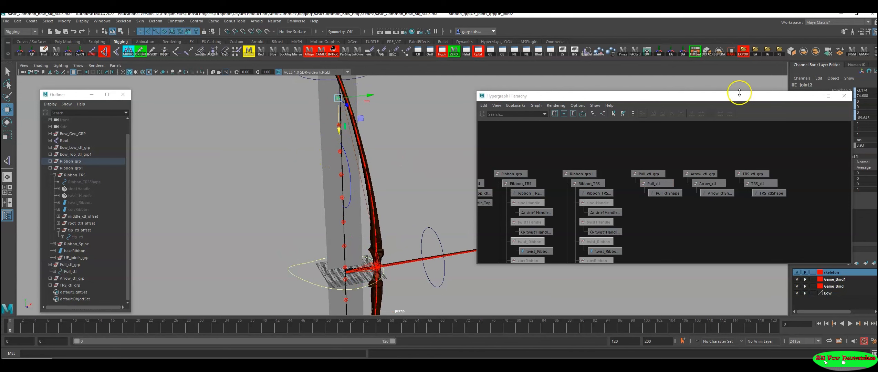
left_click_drag(734, 98, 653, 98)
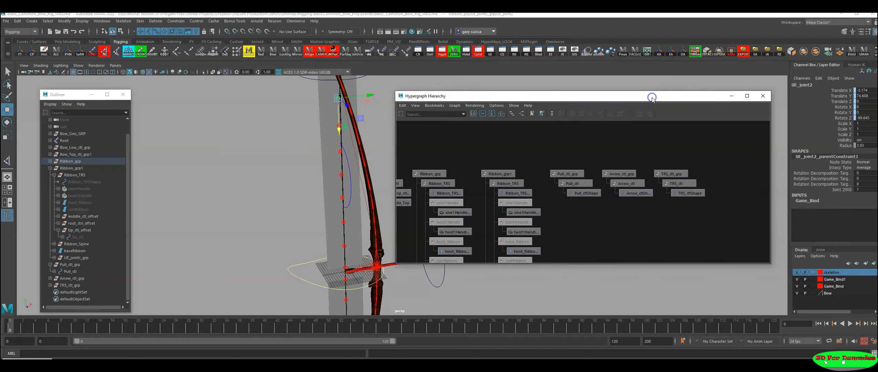
left_click(734, 98)
scroll(459, 168, "down", 2)
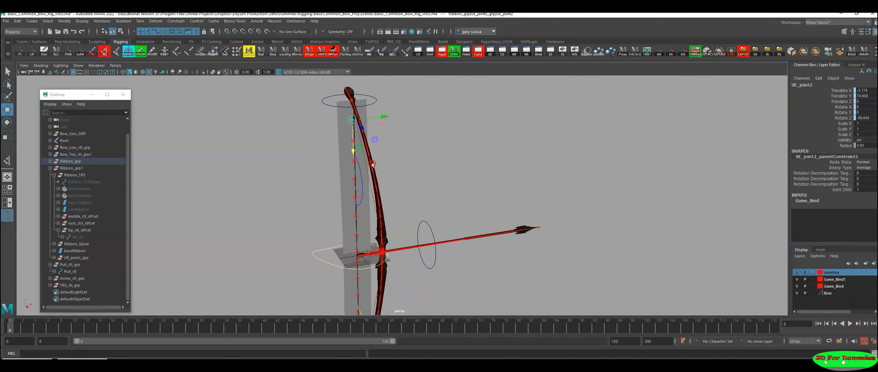
middle_click_drag(374, 164, 394, 140, "alt")
scroll(398, 271, "down", 1)
middle_click_drag(398, 271, 410, 254, "alt")
left_click_drag(410, 218, 433, 208, "alt")
Step: Select the Root joint and examine its skeleton in relation to the bow and the controls
left_click(415, 208)
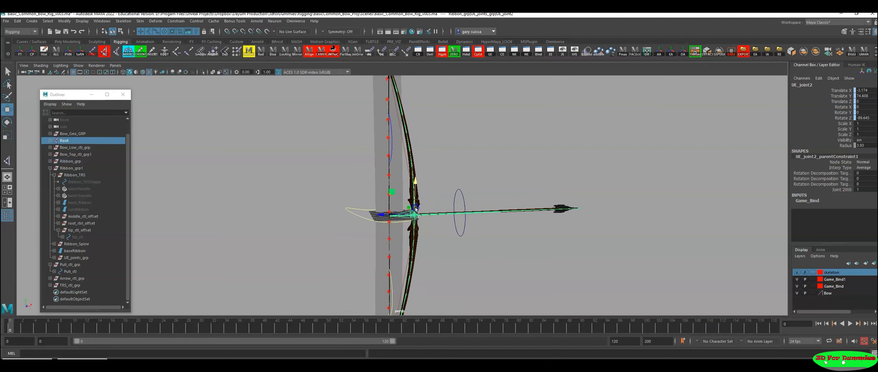
left_click_drag(571, 222, 456, 217, "alt")
right_click_drag(456, 216, 584, 235, "alt")
middle_click_drag(585, 235, 566, 246, "alt")
right_click_drag(418, 303, 348, 212, "alt")
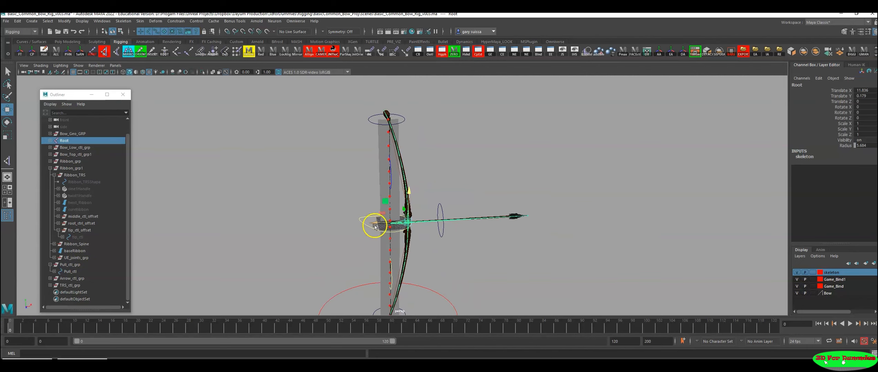
right_click_drag(436, 246, 500, 260, "alt")
middle_click_drag(500, 260, 507, 248, "alt")
right_click_drag(506, 248, 319, 239, "alt")
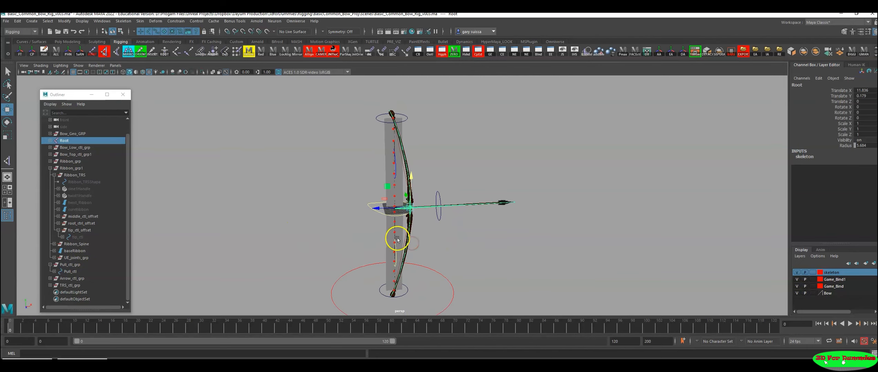
middle_click_drag(397, 240, 353, 205, "alt")
right_click_drag(361, 215, 545, 271, "alt")
left_click_drag(545, 270, 490, 247, "alt")
right_click_drag(490, 247, 407, 245, "alt")
middle_click_drag(377, 241, 385, 194, "alt")
Step: Parent the Root joint under TRS_ctl and show the hierarchy in the Hypergraph
left_click(415, 230)
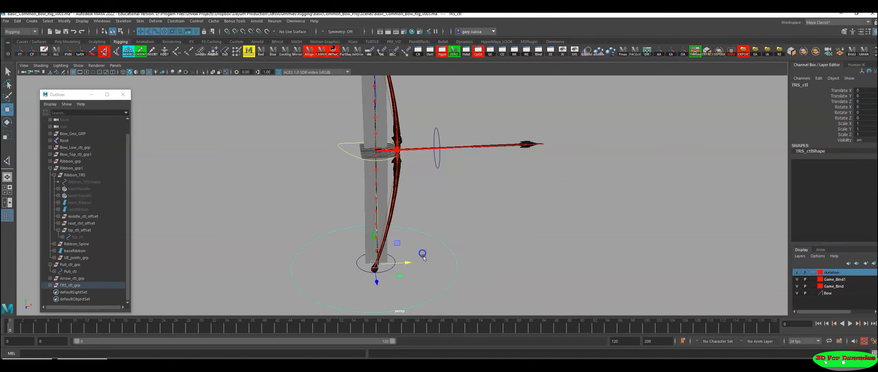
left_click(398, 144)
left_click_drag(425, 241, 425, 243)
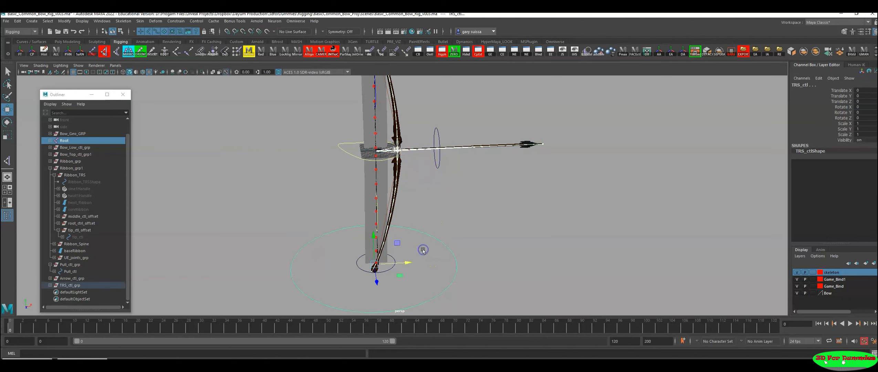
left_click(77, 363)
right_click_drag(682, 199, 603, 198, "alt")
middle_click_drag(603, 198, 714, 180, "alt")
middle_click_drag(321, 221, 207, 221, "alt")
right_click_drag(206, 220, 190, 220, "alt")
middle_click_drag(193, 213, 152, 213, "alt")
left_click_drag(247, 207, 188, 210, "alt")
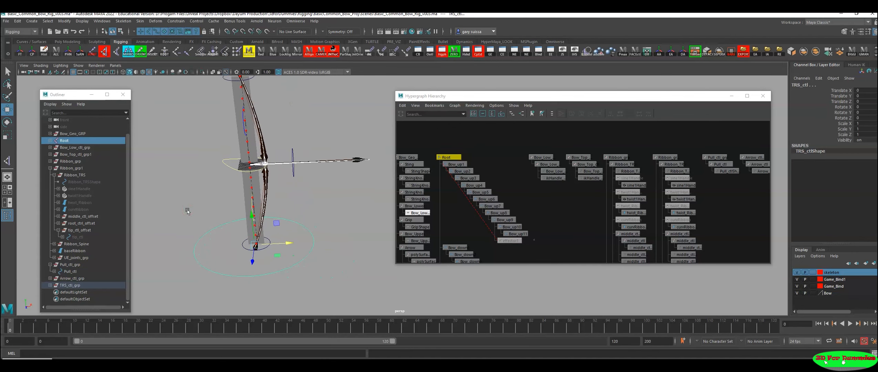
key("p")
Step: Parent Pull_ctl_grp and Arrow_ctl_grp under TRS_ctl
left_click_drag(261, 201, 314, 188, "alt")
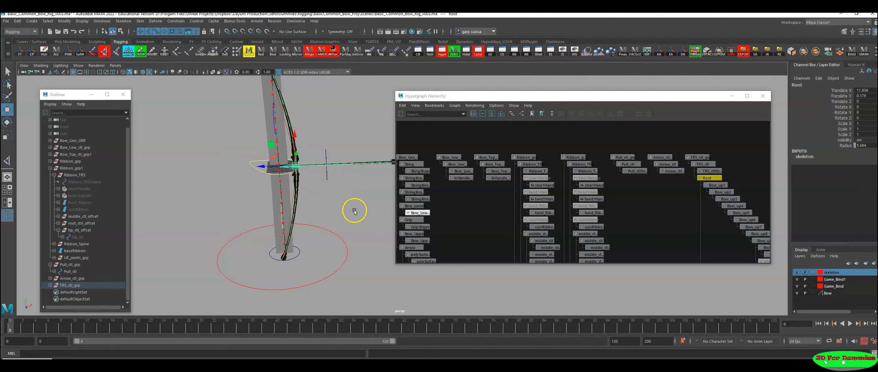
left_click(662, 157)
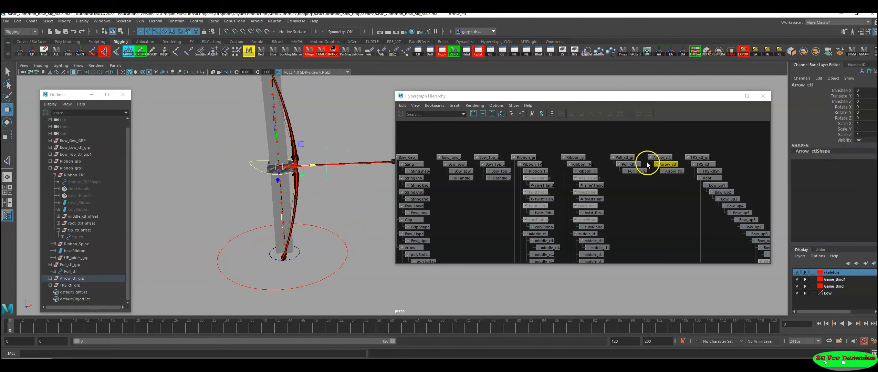
left_click(626, 157, "shift")
right_click_drag(610, 176, 638, 156, "alt")
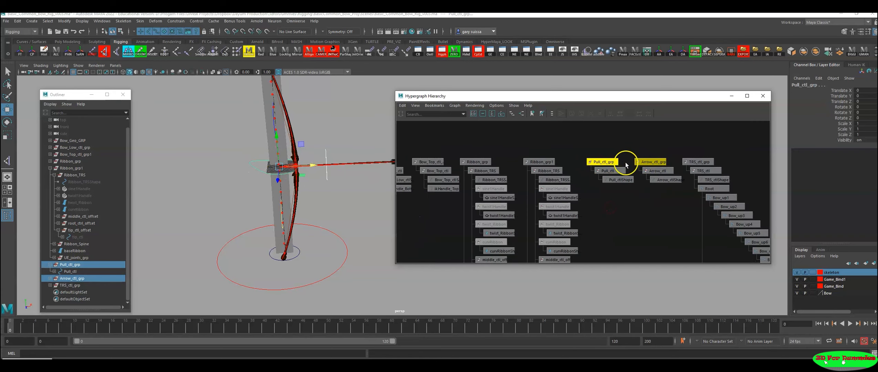
right_click_drag(223, 228, 313, 225, "alt")
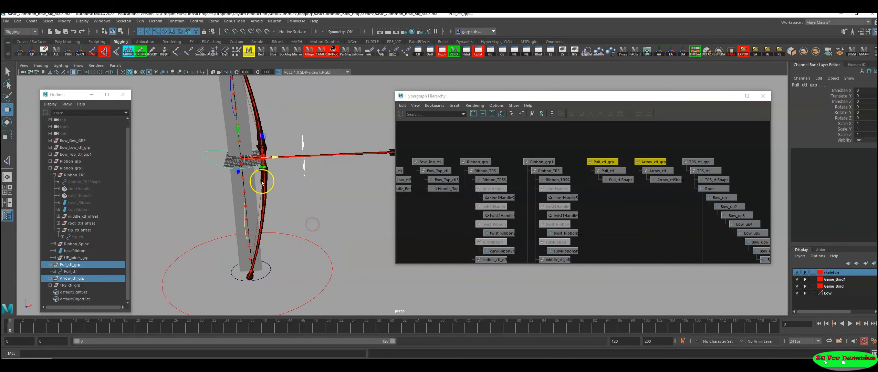
left_click(304, 252)
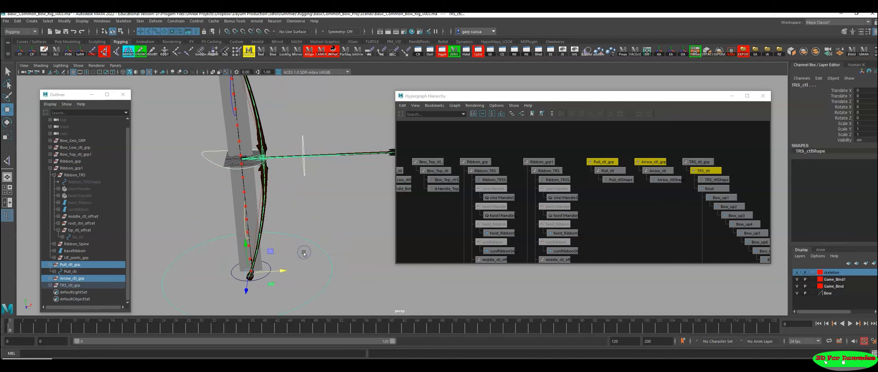
key("p")
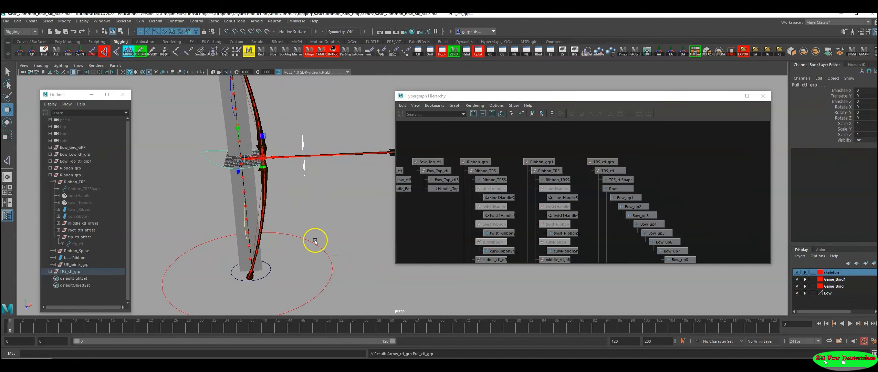
Step: Parent Bow_Low_ctl_grp and Bow_Top_ctl_grp1 under TRS_ctl
right_click_drag(328, 262, 241, 249, "alt")
left_click_drag(241, 249, 260, 249, "alt")
left_click_drag(300, 268, 297, 264, "alt")
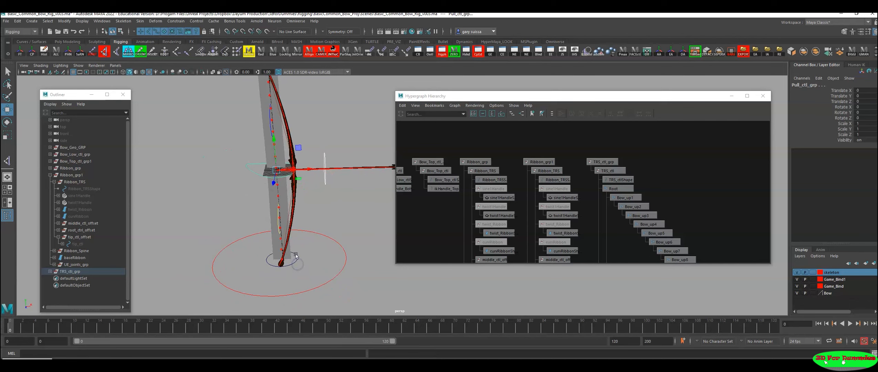
left_click(295, 255)
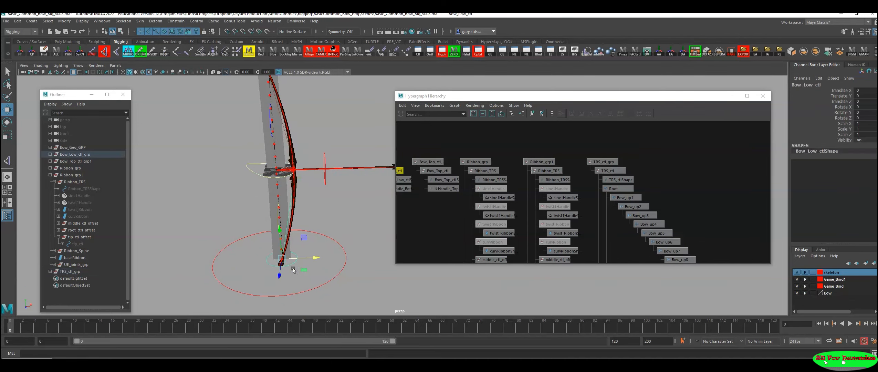
middle_click_drag(329, 132, 339, 164, "alt")
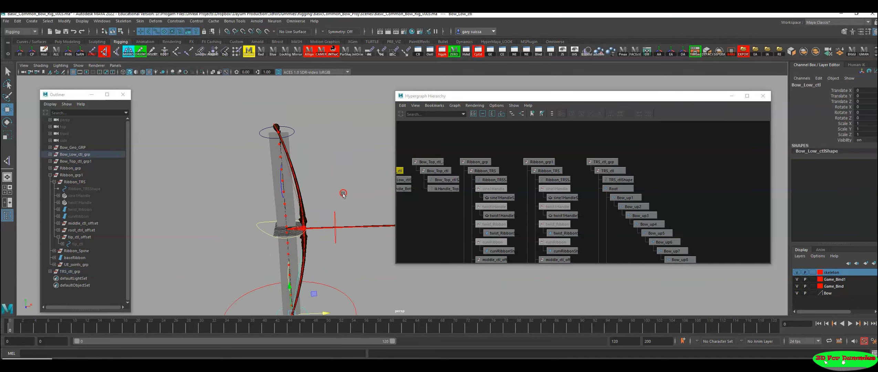
left_click(292, 130, "shift")
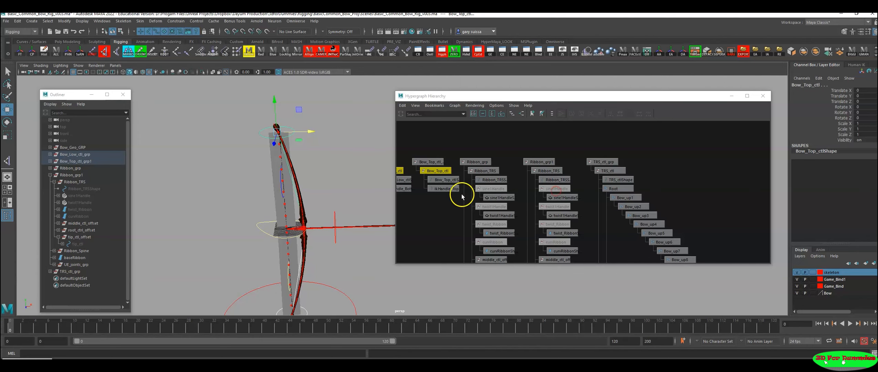
middle_click_drag(461, 196, 567, 195, "alt")
left_click_drag(491, 147, 543, 161)
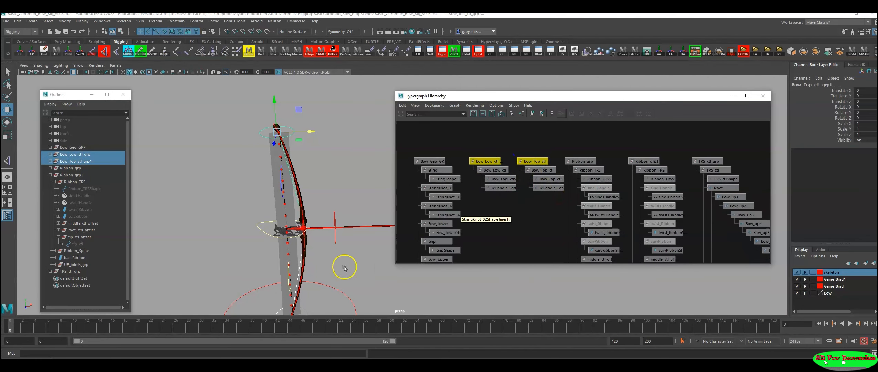
middle_click_drag(343, 288, 328, 232, "alt")
scroll(327, 233, "down", 1)
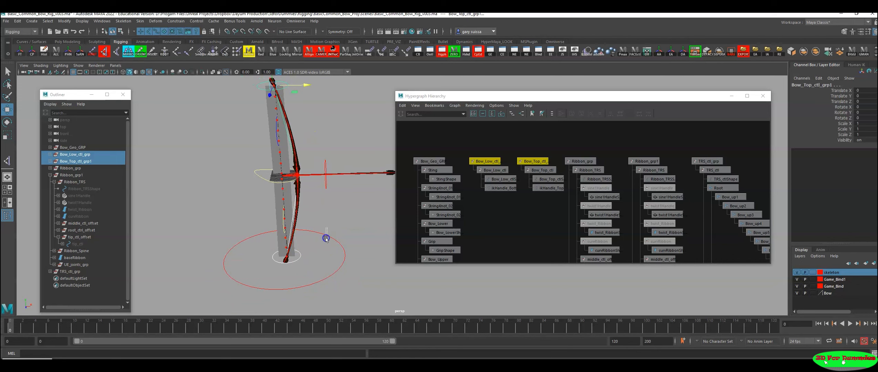
left_click(325, 247)
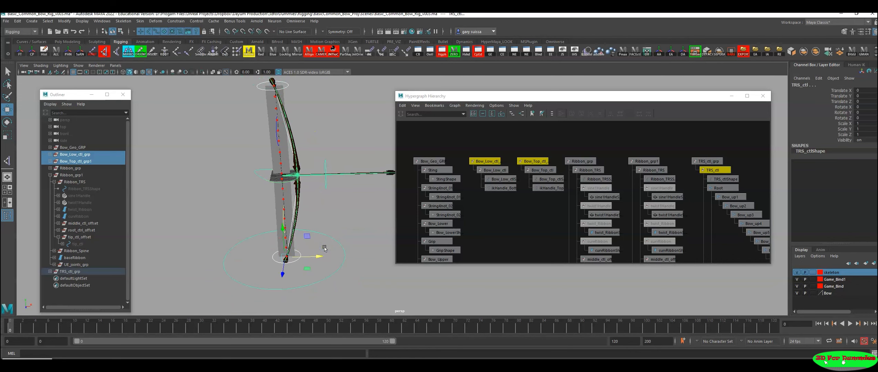
key("p")
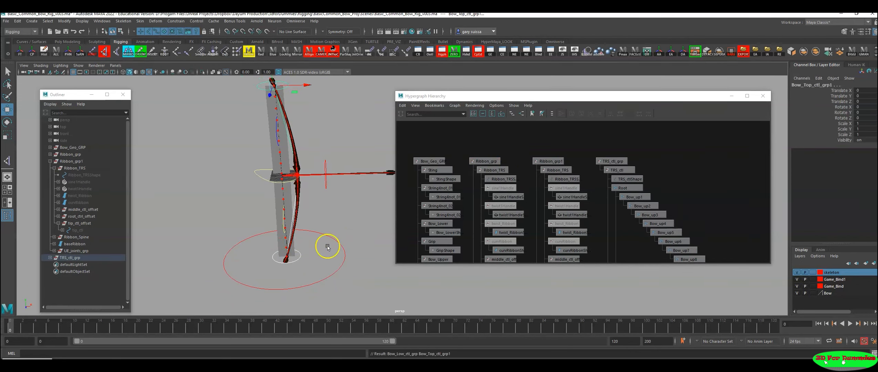
Step: Select the upper ribbon's middle_ctl and locate its node in the Hypergraph hierarchy
middle_click_drag(517, 248, 518, 191, "alt")
right_click_drag(530, 202, 432, 210, "alt")
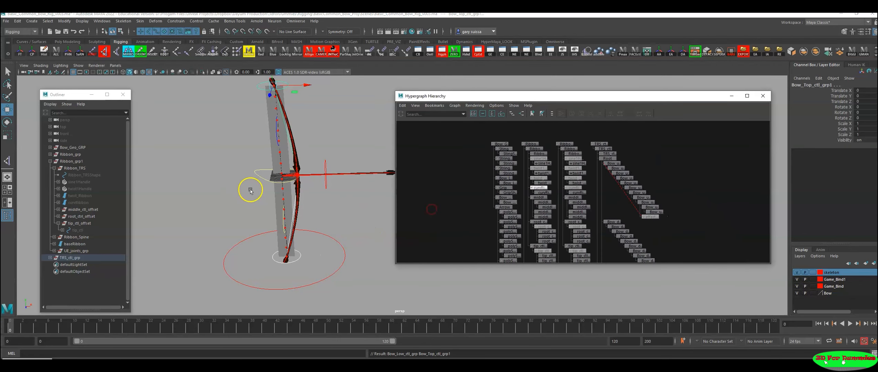
middle_click_drag(268, 162, 262, 176, "alt")
left_click_drag(264, 177, 332, 193, "alt")
middle_click_drag(332, 192, 345, 186, "alt")
left_click_drag(345, 187, 304, 190, "alt")
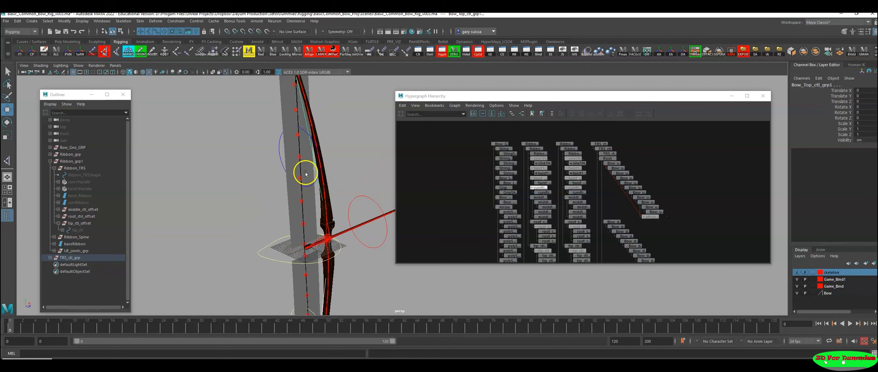
middle_click_drag(306, 174, 268, 196, "alt")
left_click(269, 174)
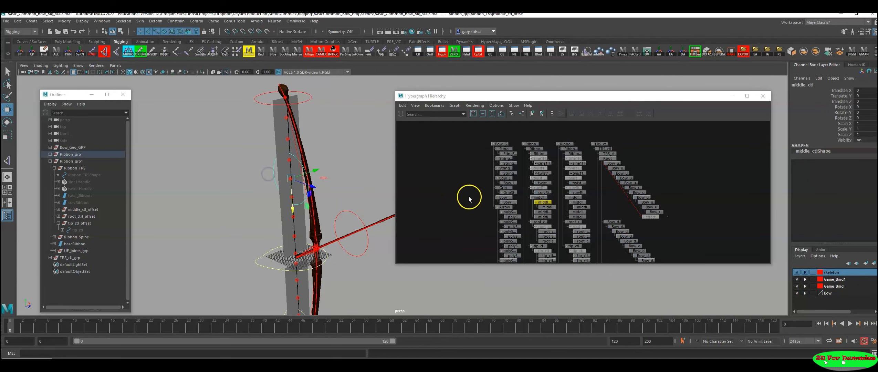
scroll(598, 200, "up", 6)
middle_click_drag(557, 181, 562, 187, "alt")
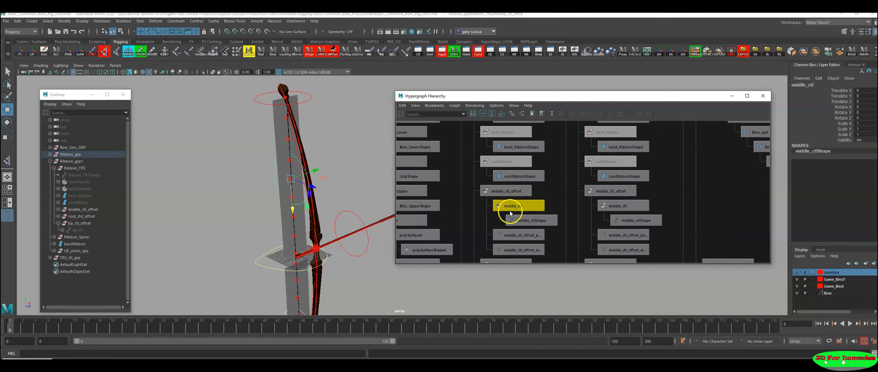
Step: Locate the upper ribbon's middle_ctl and root_ctrl1 in the Hypergraph and Outliner hierarchies and check root_ctrl1's Visibility attribute
right_click_drag(567, 221, 506, 221, "alt")
middle_click_drag(506, 220, 484, 172, "alt")
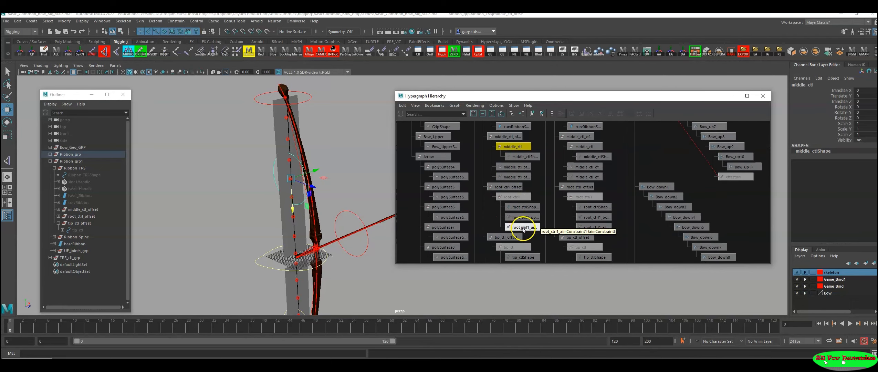
left_click(516, 196)
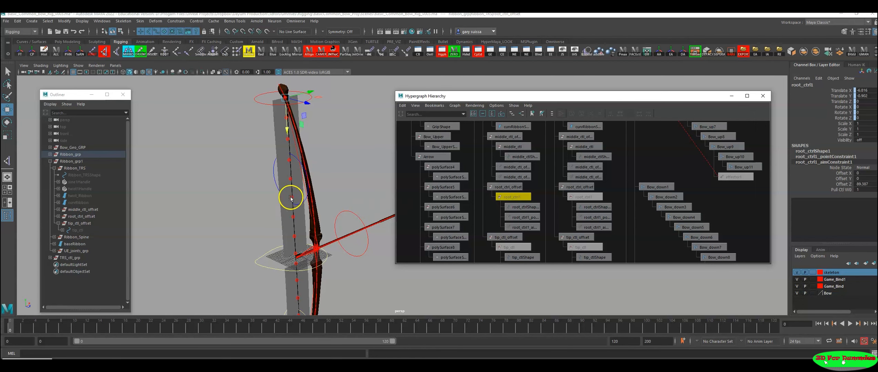
scroll(500, 200, "down", 3)
left_click_drag(316, 157, 263, 177)
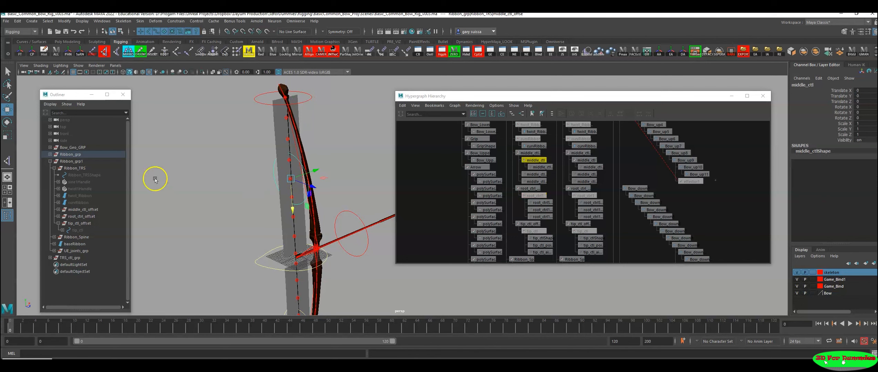
key("f")
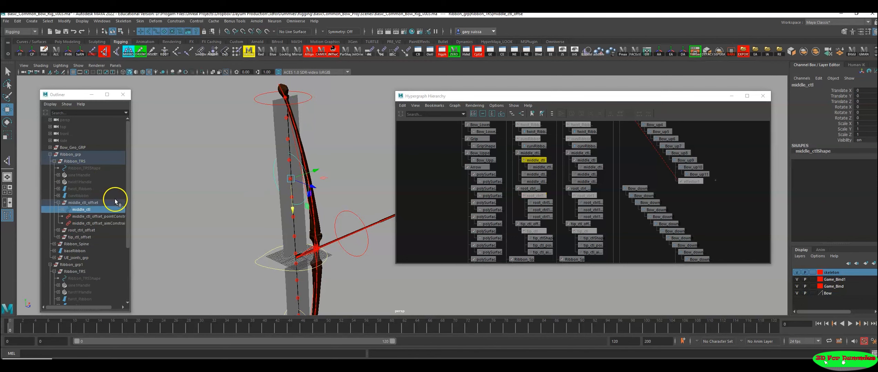
left_click(57, 203)
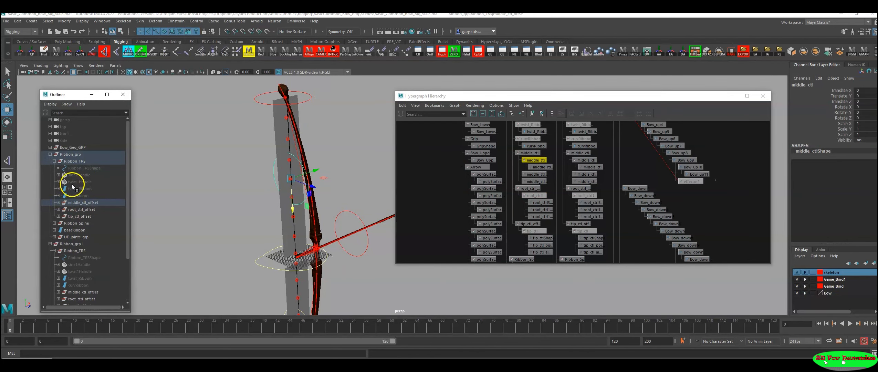
left_click(58, 202)
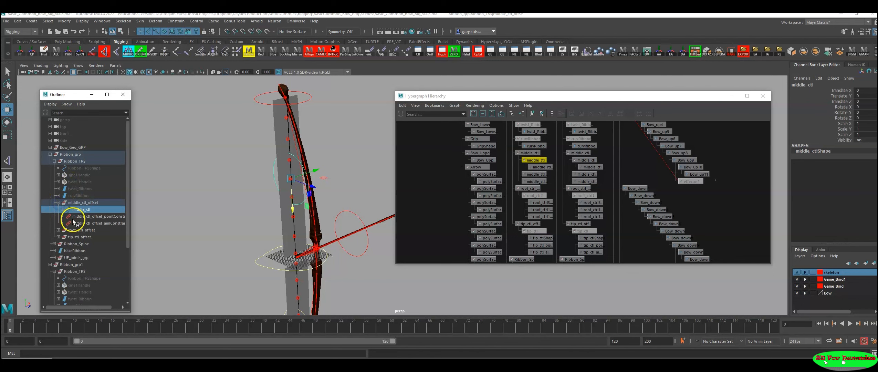
scroll(255, 196, "up", 3)
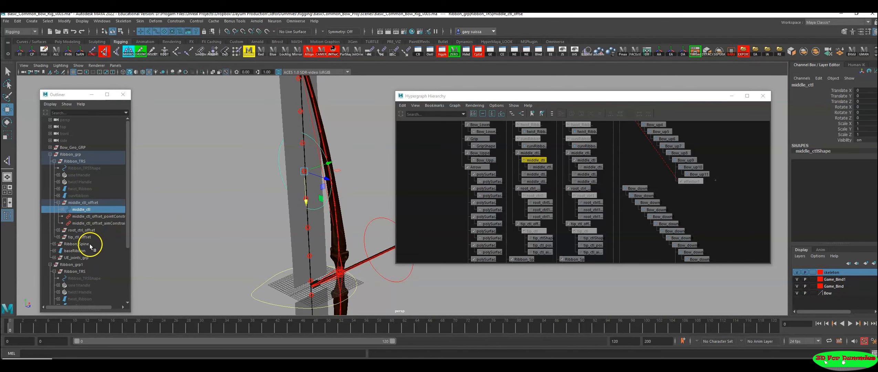
left_click(58, 230)
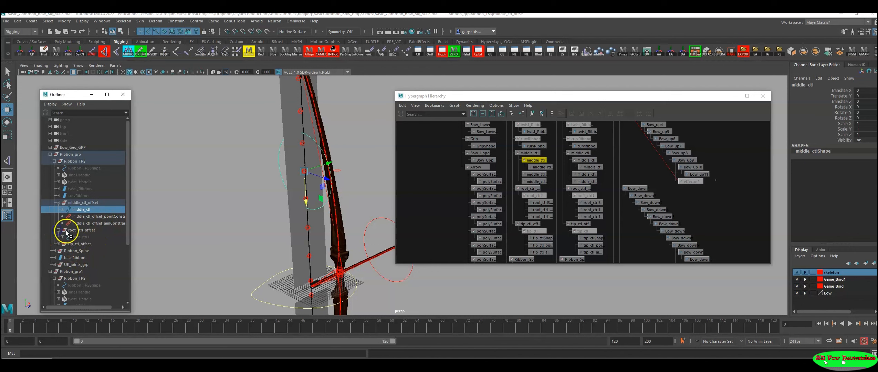
left_click(80, 238)
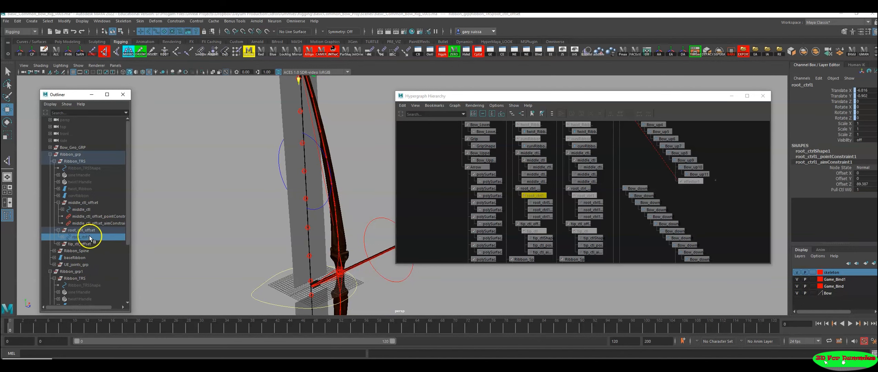
left_click(859, 140)
left_click(854, 141)
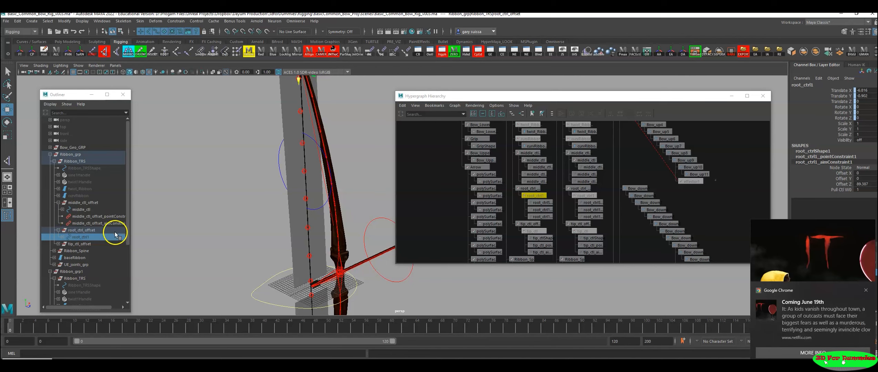
Step: Select the hidden Ribbon_TRSShape under Ribbon_grp and turn on its LOD Visibility
left_click(78, 209)
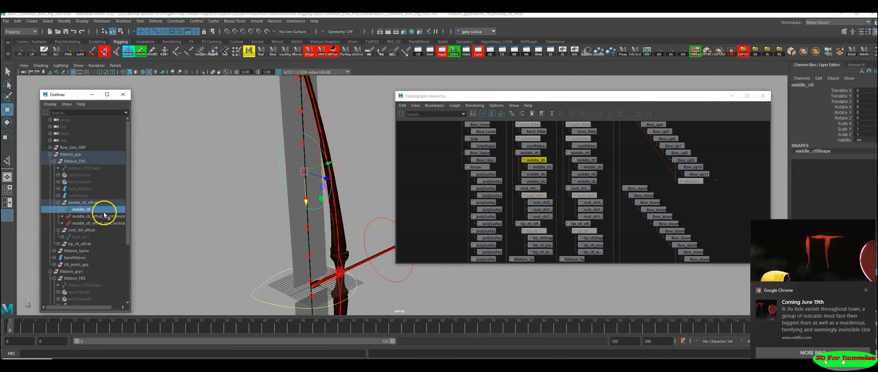
left_click(62, 210)
left_click(62, 209)
left_click(89, 170)
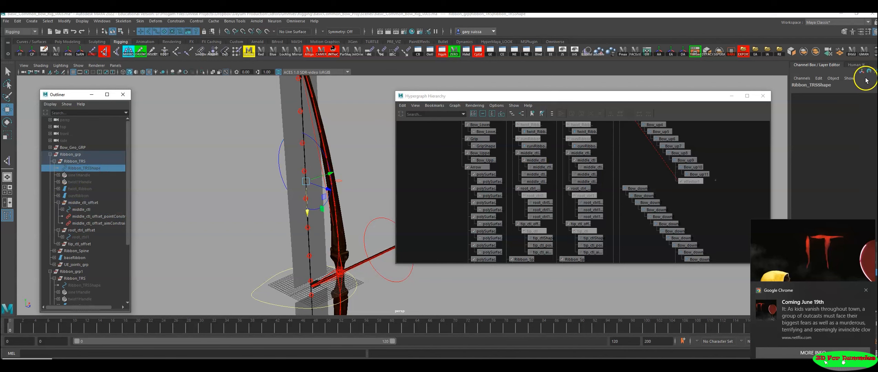
left_click(77, 161)
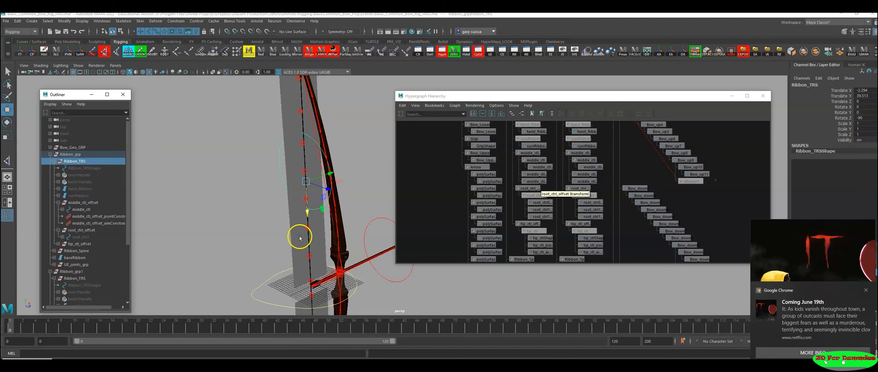
left_click(76, 169)
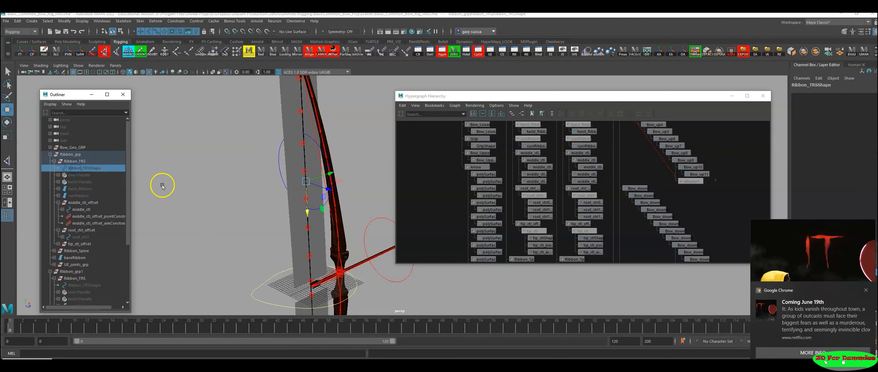
right_click_drag(250, 201, 194, 204, "alt")
left_click(80, 172)
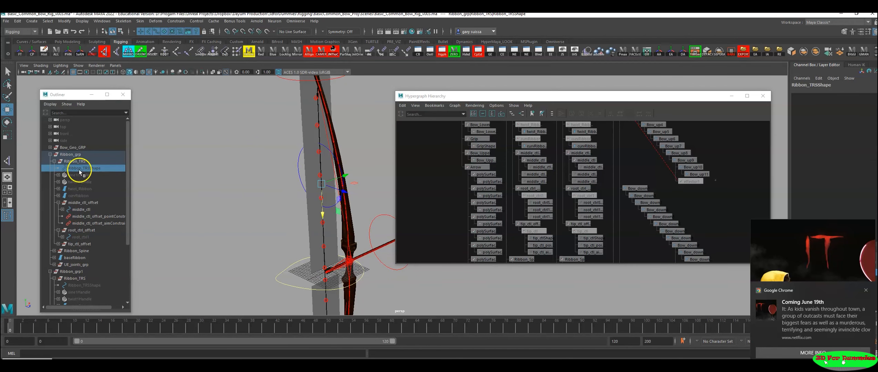
key("ctrl+a")
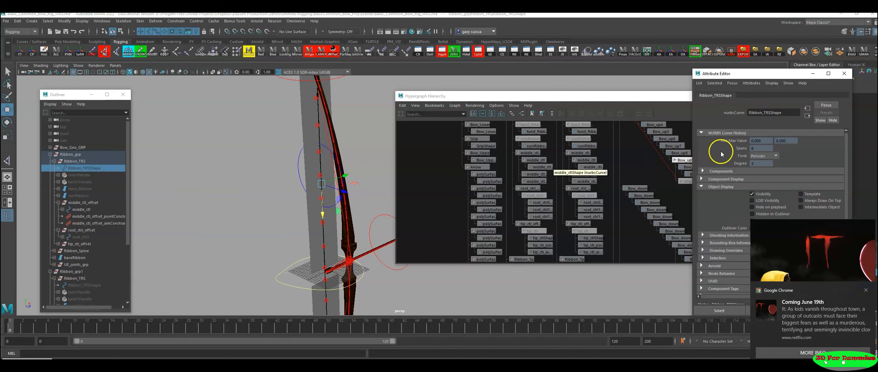
left_click_drag(767, 78, 684, 78)
left_click(668, 202)
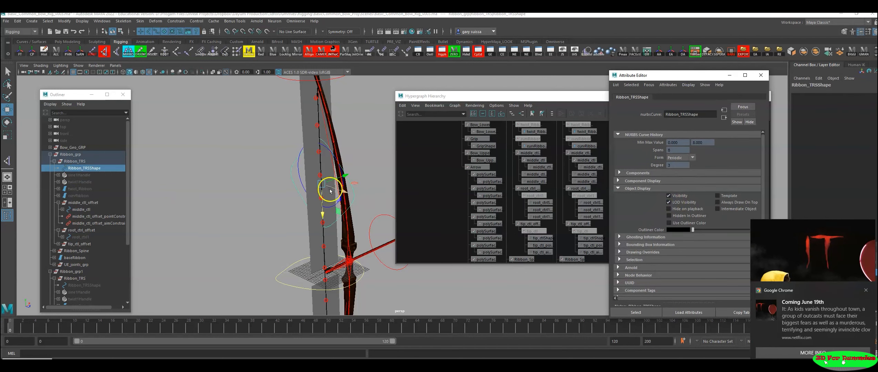
Step: Parent the upper ribbon's Ribbon_TRS control under the large TRS_ctl at the base of the bow
left_click_drag(288, 186, 236, 182, "alt")
right_click_drag(235, 182, 187, 192, "alt")
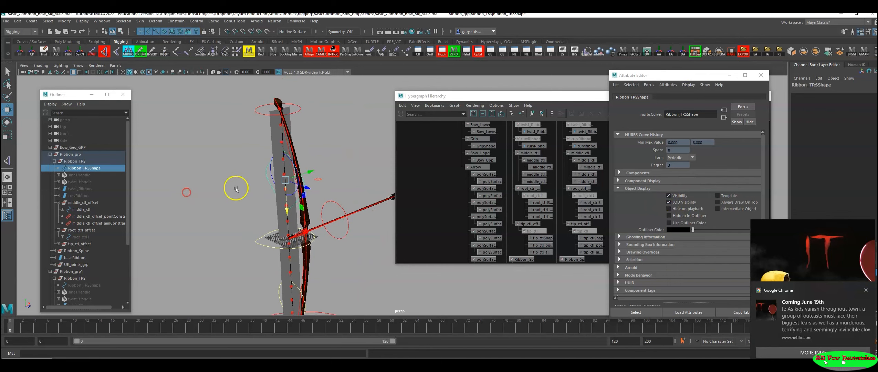
left_click(239, 186)
left_click(266, 175)
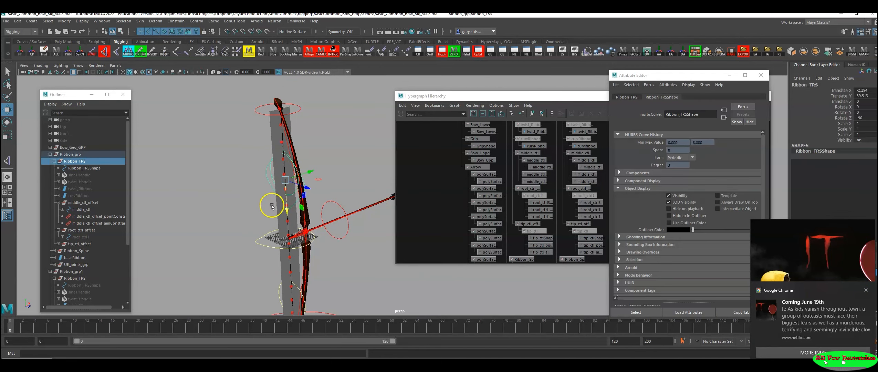
left_click_drag(279, 125, 199, 187, "alt")
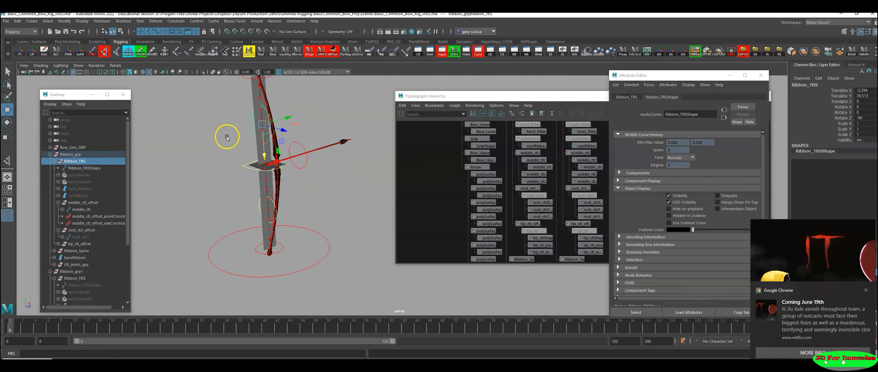
left_click_drag(307, 239, 306, 241)
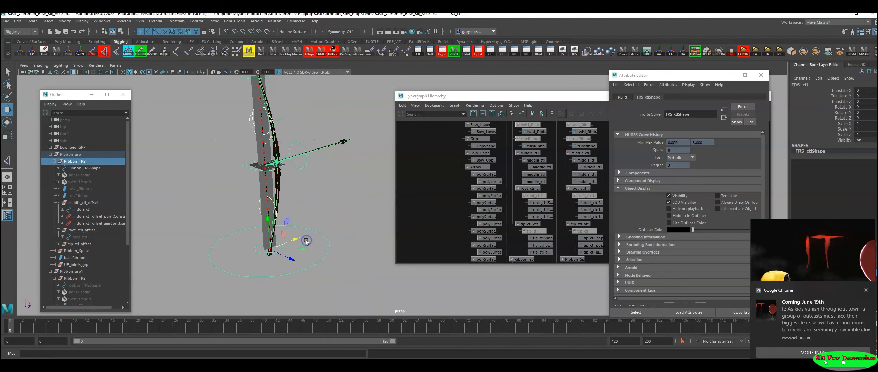
key("p")
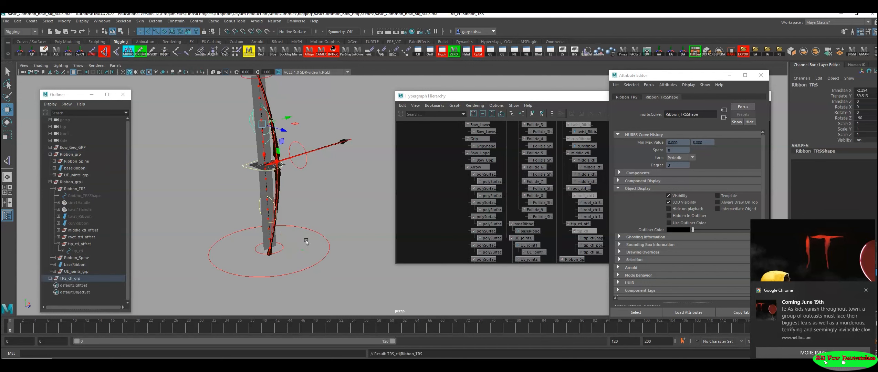
Step: Turn off LOD Visibility on the upper ribbon's Ribbon_TRSShape
scroll(261, 182, "up", 2)
middle_click_drag(319, 204, 351, 236, "alt")
scroll(325, 221, "up", 2)
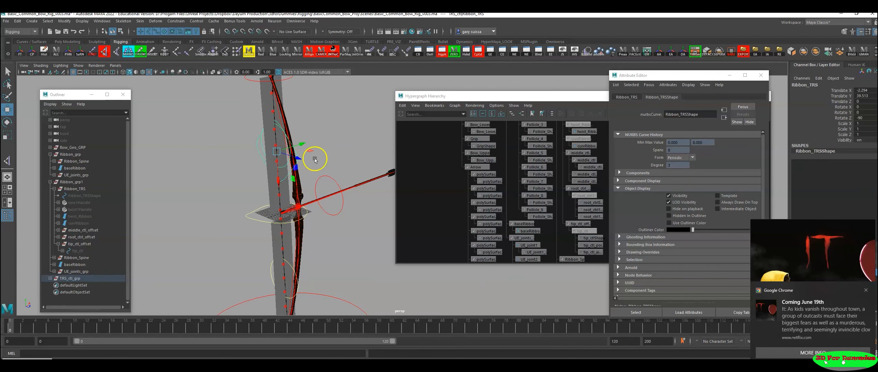
left_click(668, 202)
Step: Find the lower ribbon's Ribbon_TRSShape under Ribbon_grp1 and turn on its LOD Visibility
middle_click_drag(336, 276, 332, 171, "alt")
left_click(285, 157)
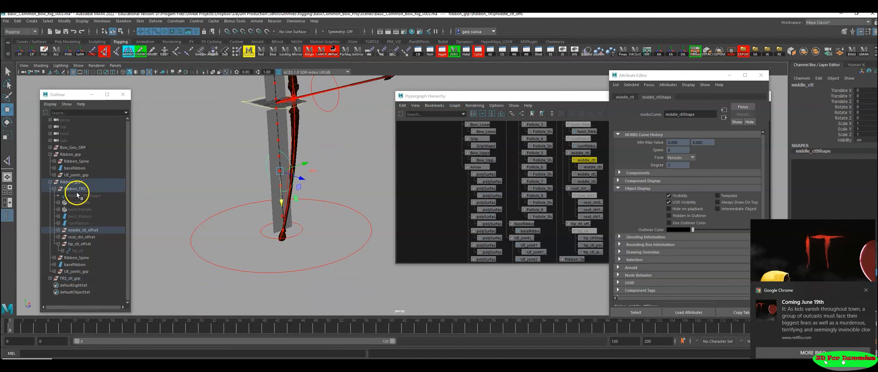
key("f")
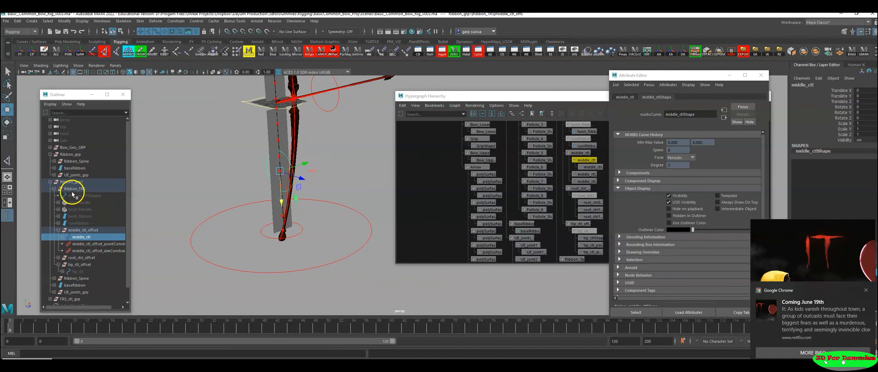
left_click(84, 196)
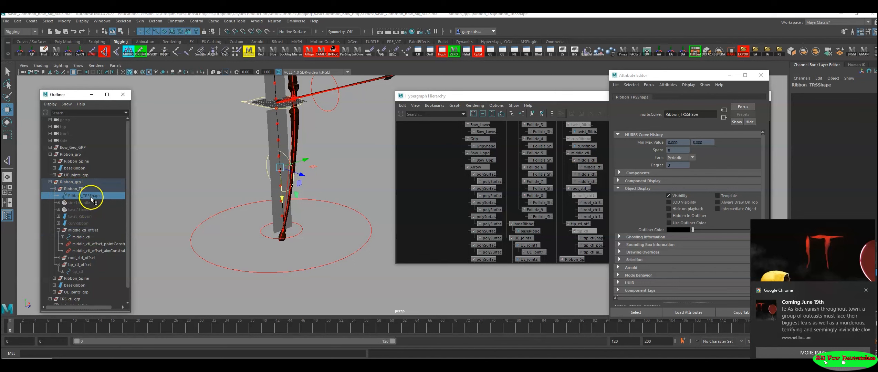
left_click(670, 76)
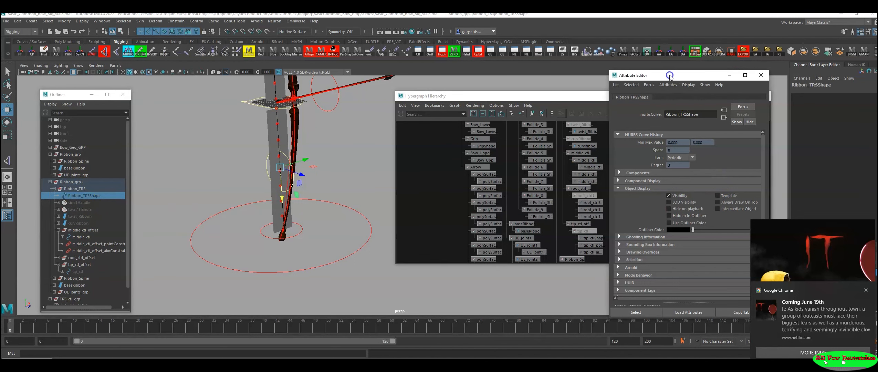
left_click_drag(669, 76, 647, 65)
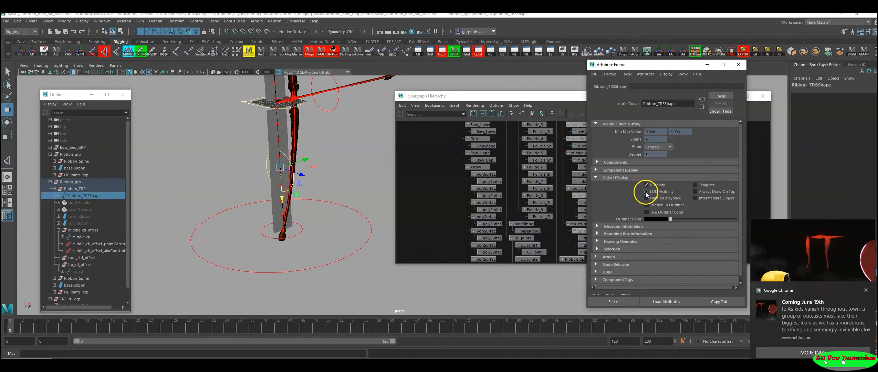
scroll(229, 192, "up", 3)
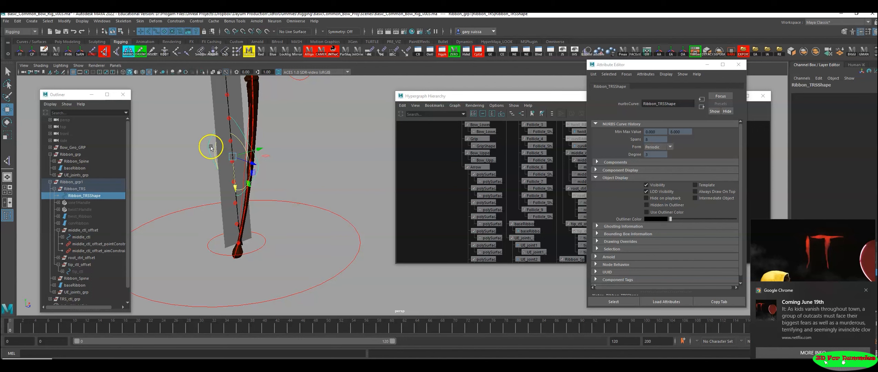
Step: Parent the lower ribbon's Ribbon_TRS control under TRS_ctl
left_click(72, 189)
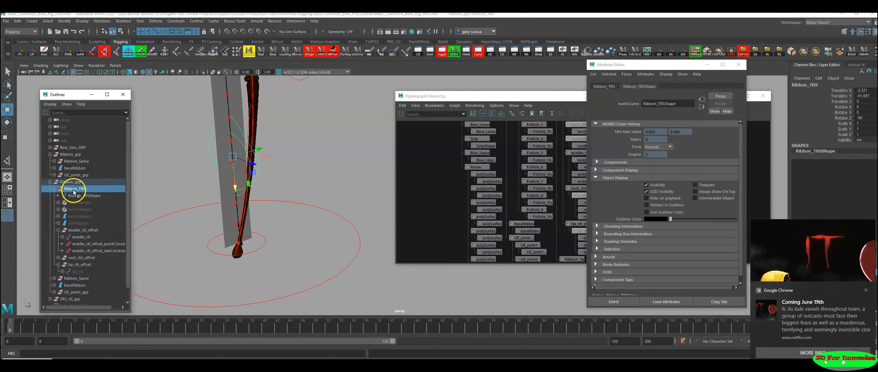
left_click_drag(344, 194, 323, 228)
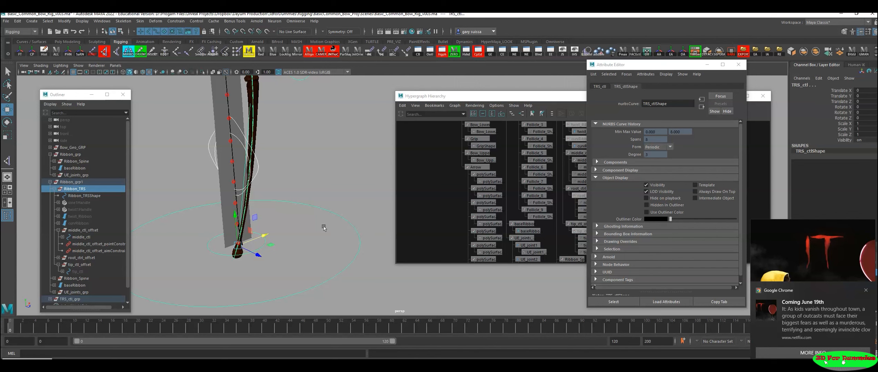
key("p")
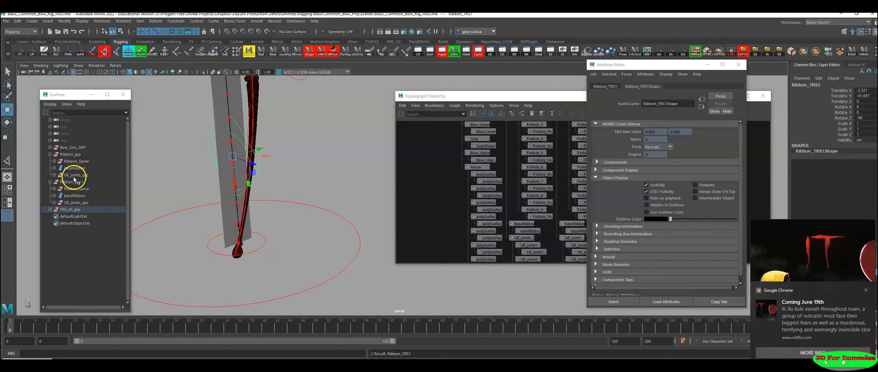
Step: Select UE_joint1 in Ribbon_grp's UE_joints_grp and examine its position at the upper tip of the bow
left_click(54, 175)
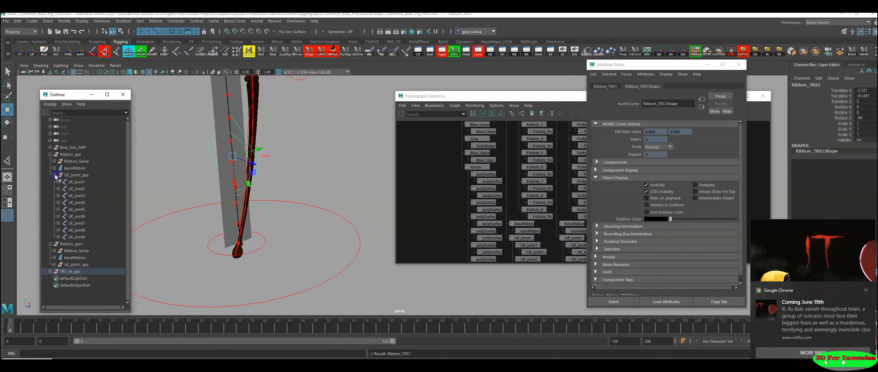
left_click(79, 183)
right_click_drag(302, 192, 173, 187, "alt")
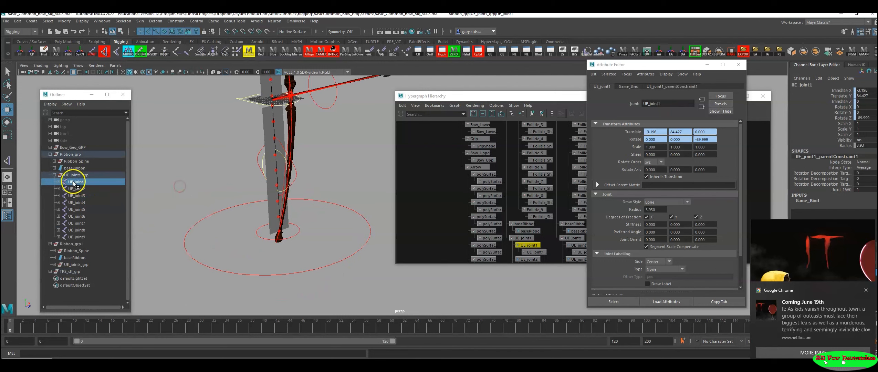
left_click_drag(240, 161, 241, 149, "alt")
left_click_drag(260, 249, 343, 241, "alt")
left_click_drag(289, 223, 305, 221, "alt")
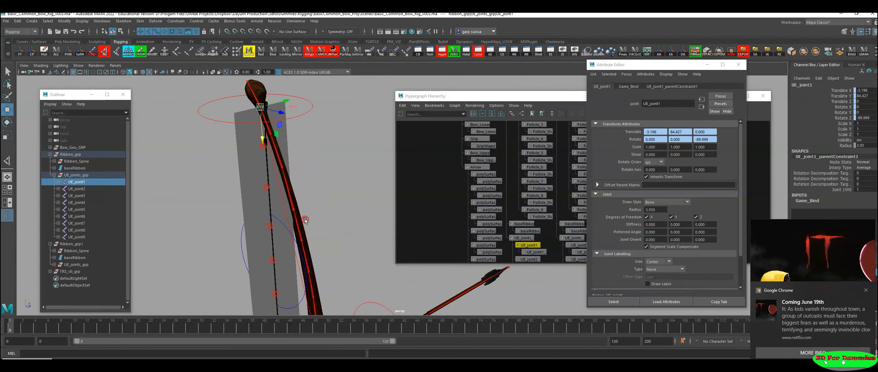
Step: Dismiss the joint's attributes and examine UE_joint1 through UE_joint9 of Ribbon_grp along the upper bowstring
left_click(708, 66)
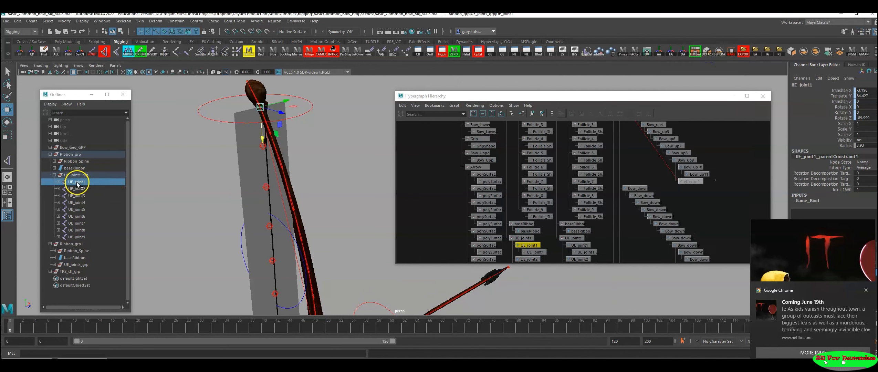
left_click_drag(310, 174, 270, 156, "alt")
left_click(77, 237, "shift")
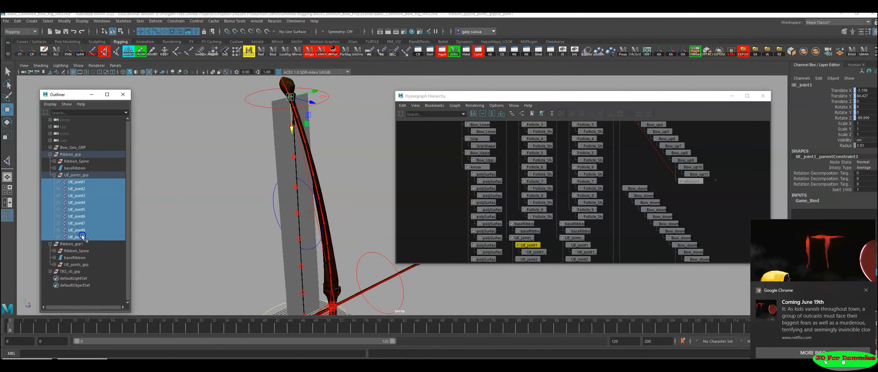
right_click_drag(323, 156, 351, 161, "alt")
left_click_drag(351, 161, 246, 183, "alt")
left_click(45, 328)
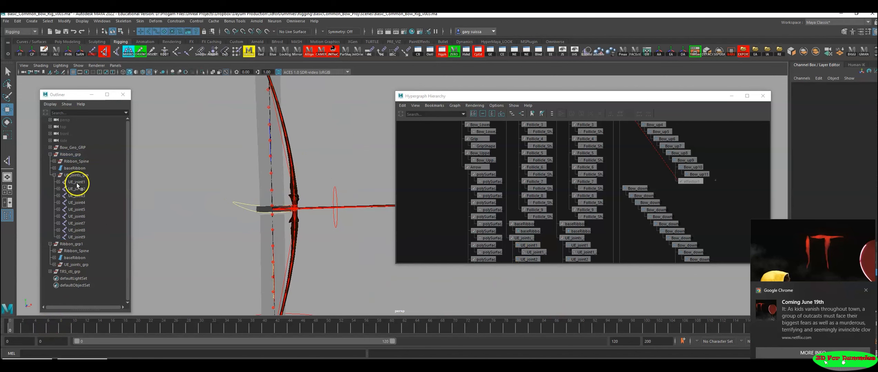
Step: Parent the upper ribbon's UE_joint1 through UE_joint9 from Ribbon_grp under the Root_Arrow_String joint
left_click(77, 182)
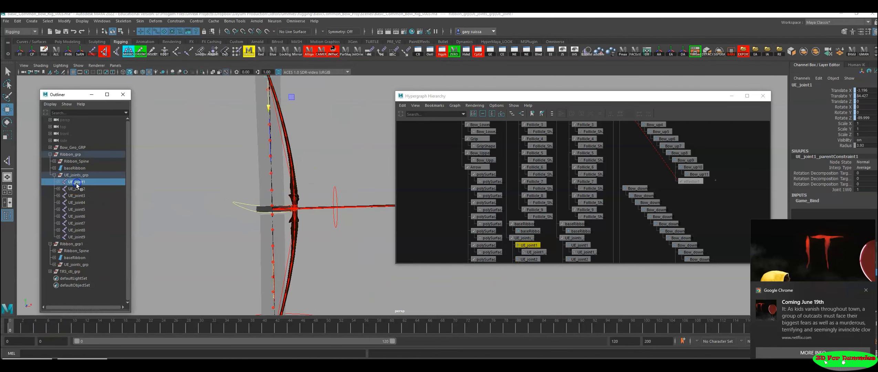
left_click(80, 238, "shift")
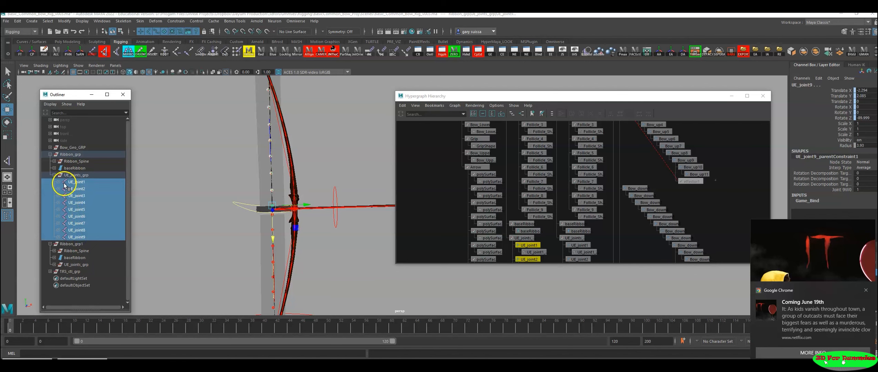
right_click_drag(310, 165, 241, 159, "alt")
middle_click_drag(241, 159, 202, 172, "alt")
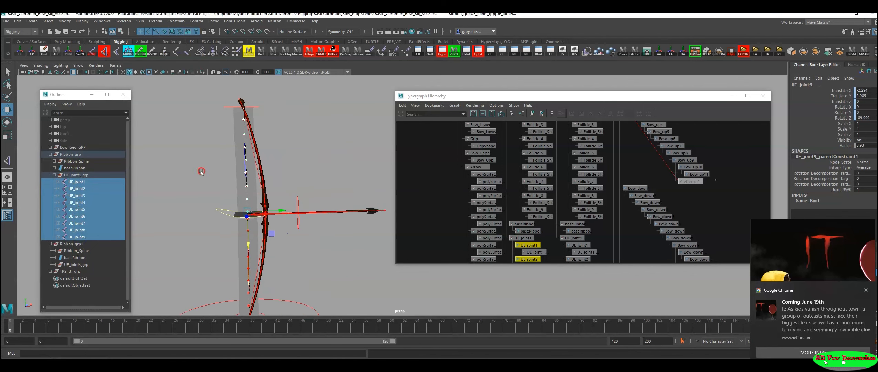
right_click_drag(202, 172, 253, 178, "alt")
middle_click_drag(253, 177, 264, 165, "alt")
right_click_drag(279, 181, 409, 252, "alt")
left_click_drag(386, 246, 299, 215, "alt")
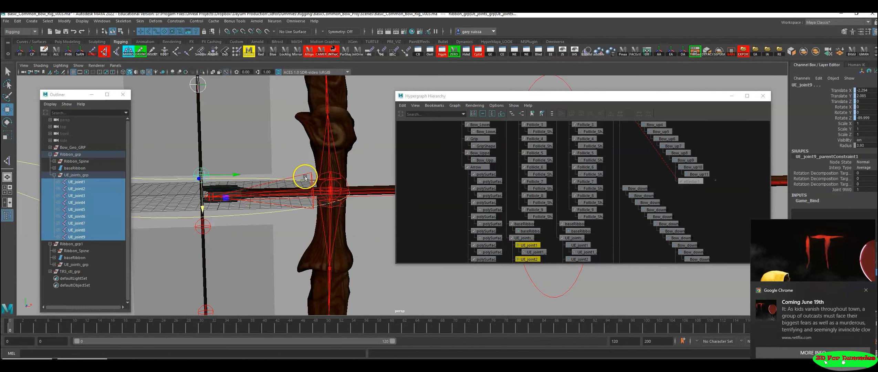
left_click(305, 174)
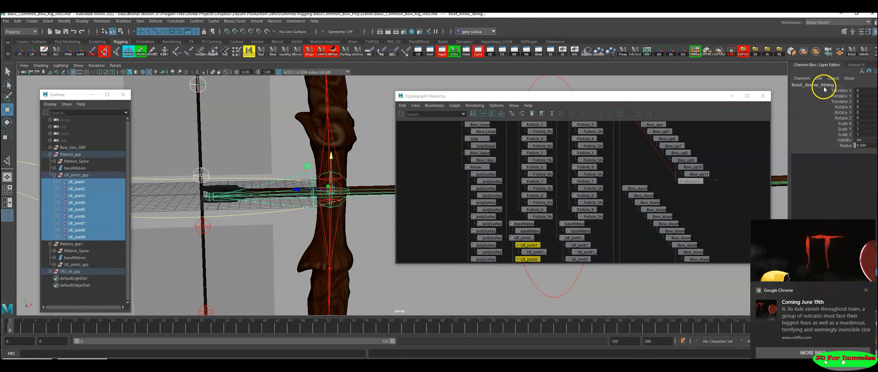
left_click_drag(308, 235, 276, 168, "alt")
key("p")
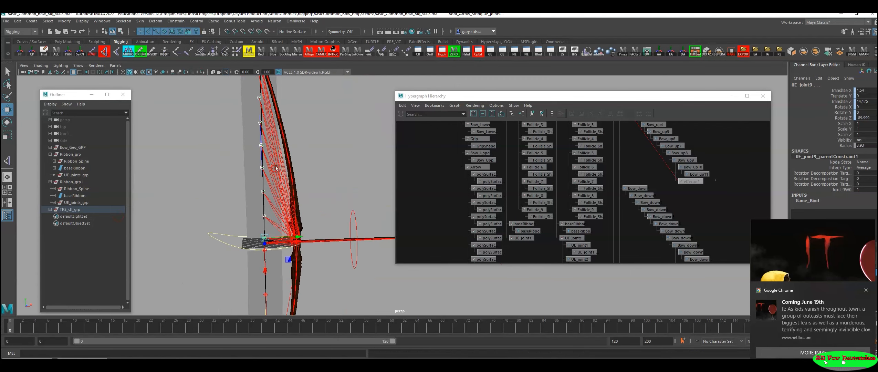
Step: Locate the lower bowstring's UE joints in the UE_joints_grp of Ribbon_grp1
left_click_drag(295, 240, 320, 176, "alt")
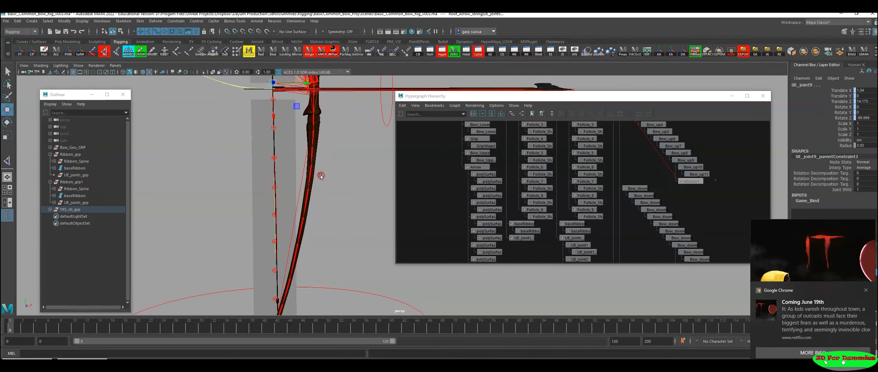
left_click(274, 99)
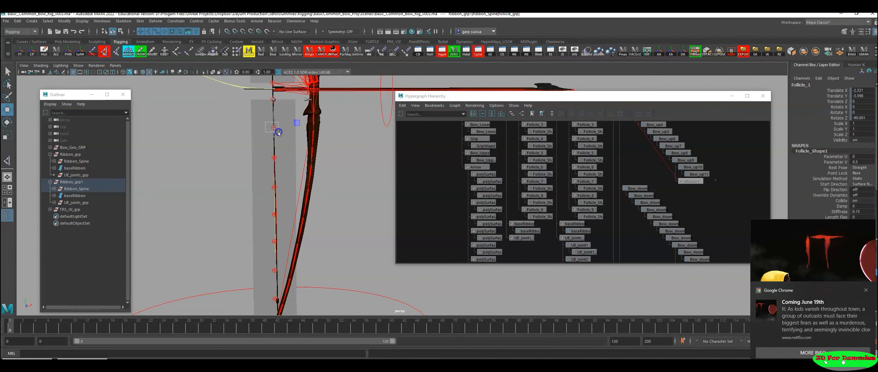
left_click(279, 133)
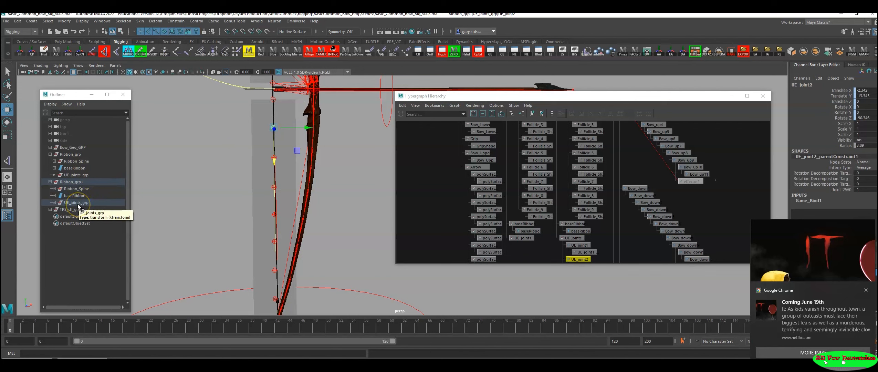
key("f")
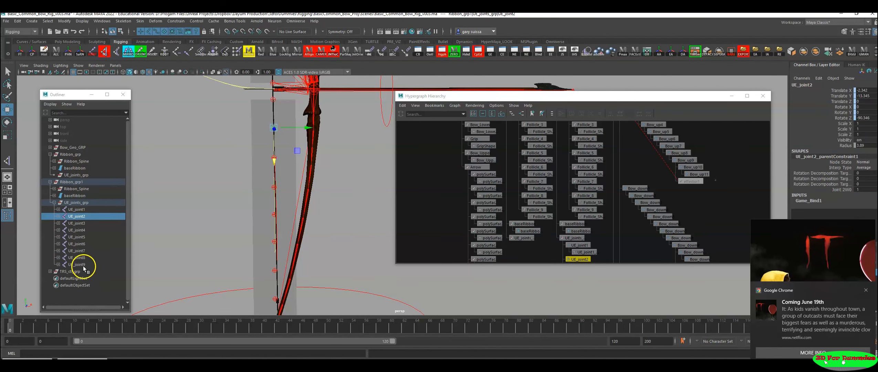
Step: Parent the lower ribbon's UE_joint1 through UE_joint9 from Ribbon_grp1 under the Root_Arrow_String joint
left_click(79, 210)
left_click(83, 264, "shift")
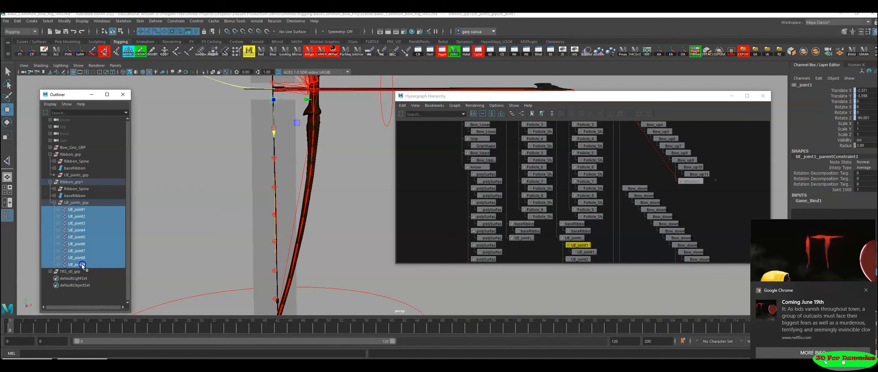
key("f")
middle_click_drag(206, 191, 152, 185, "alt")
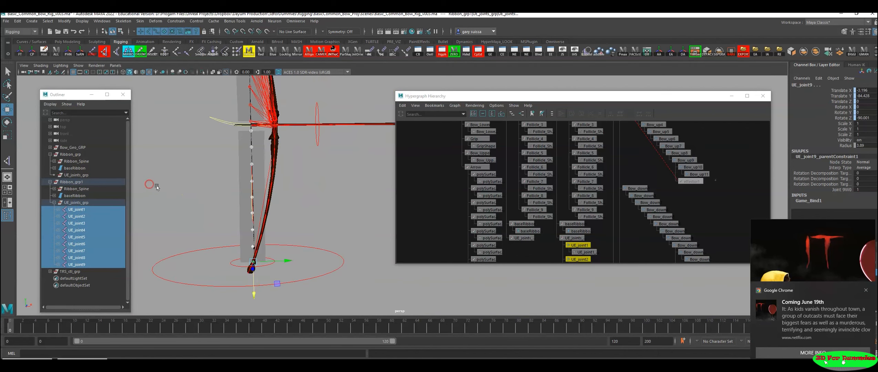
middle_click_drag(216, 148, 265, 220, "alt")
right_click_drag(264, 220, 424, 238, "alt")
middle_click_drag(180, 240, 289, 231, "alt")
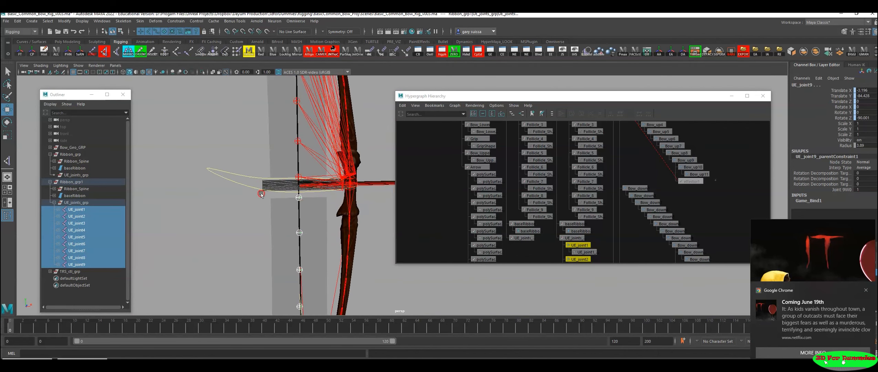
right_click_drag(288, 231, 382, 216, "alt")
left_click(276, 160)
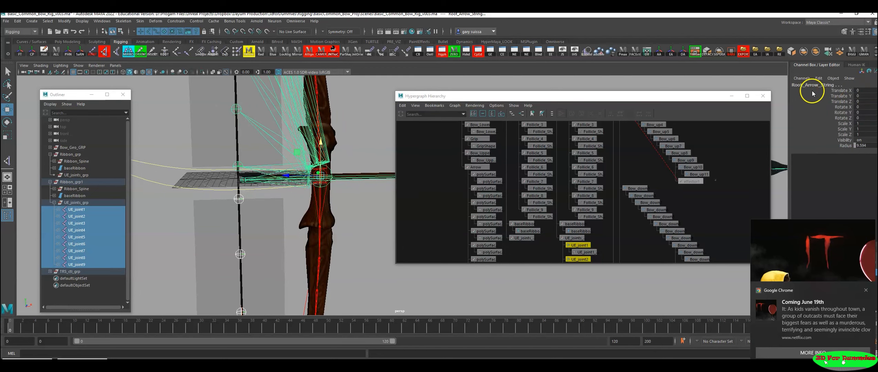
right_click_drag(260, 262, 177, 244, "alt")
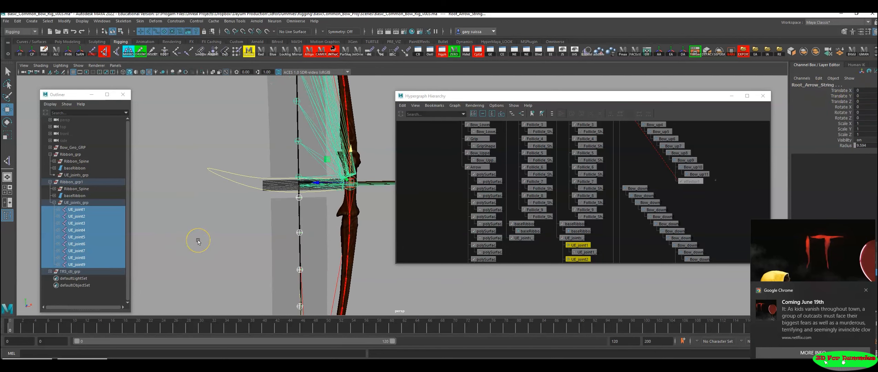
key("ctrl+d")
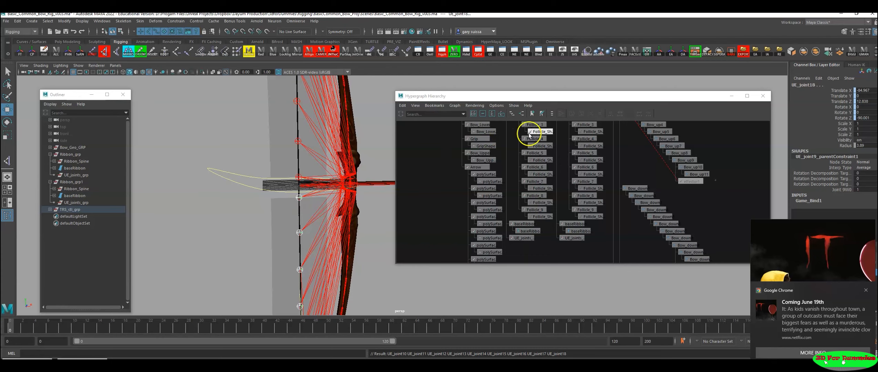
Step: Put the hierarchy graph aside and test the rig by transforming TRS_ctl, undoing each test change
left_click(731, 96)
right_click_drag(598, 149, 324, 234, "alt")
middle_click_drag(349, 240, 329, 208, "alt")
left_click_drag(329, 208, 227, 214, "alt")
left_click(380, 275)
left_click_drag(380, 292, 387, 276, "alt")
left_click_drag(379, 250, 426, 233)
key("ctrl+z")
left_click_drag(376, 265, 500, 198, "alt")
key("r")
key("ctrl+z")
left_click_drag(430, 198, 401, 189, "alt")
middle_click_drag(476, 218, 510, 237, "alt")
right_click_drag(385, 220, 513, 232, "alt")
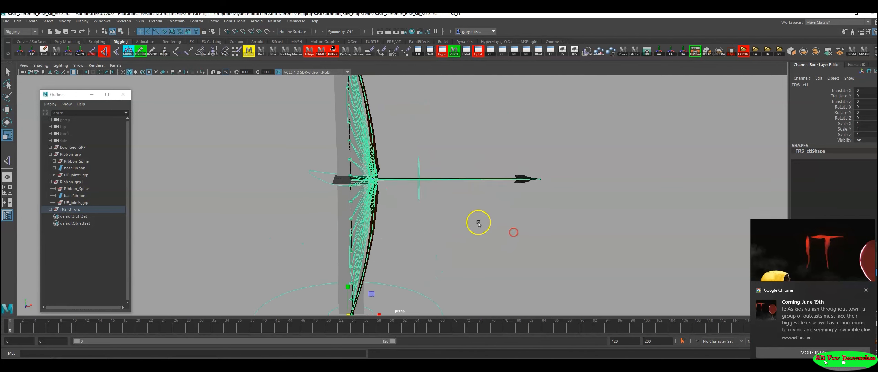
Step: Deselect the main control and examine the joint connections along the bowstring, the upper limb and the grip
middle_click_drag(478, 222, 489, 227, "alt")
left_click(464, 152)
middle_click_drag(398, 121, 436, 192, "alt")
left_click_drag(435, 192, 451, 188, "alt")
right_click_drag(455, 193, 526, 206, "alt")
middle_click_drag(526, 200, 503, 207, "alt")
left_click_drag(422, 160, 447, 164, "alt")
right_click_drag(447, 164, 581, 218, "alt")
middle_click_drag(581, 218, 579, 227, "alt")
left_click_drag(541, 213, 552, 214, "alt")
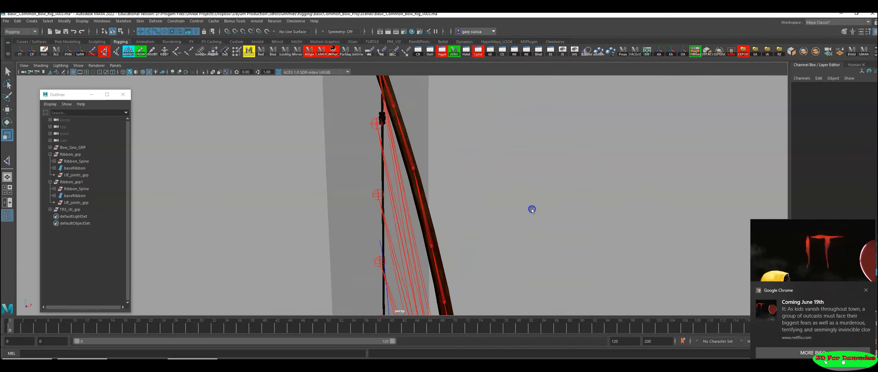
right_click_drag(531, 209, 427, 205, "alt")
middle_click_drag(425, 204, 414, 208, "alt")
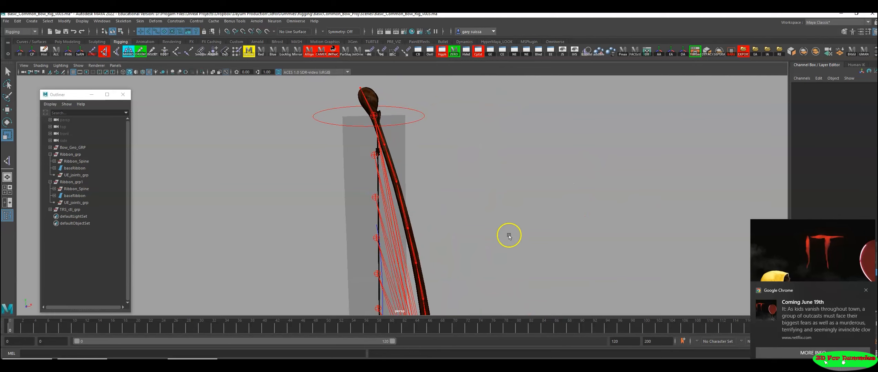
right_click_drag(509, 235, 425, 227, "alt")
middle_click_drag(425, 224, 422, 110, "alt")
left_click_drag(479, 155, 423, 158, "alt")
right_click_drag(443, 177, 579, 204, "alt")
left_click(444, 174)
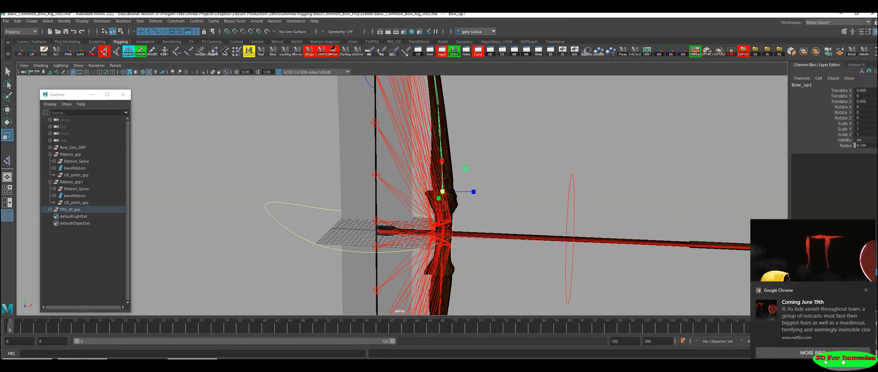
key("ctrl+a")
left_click(739, 65)
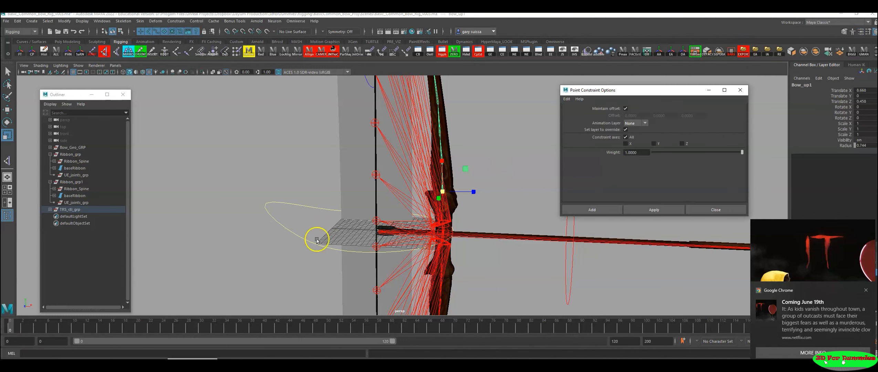
left_click(740, 90)
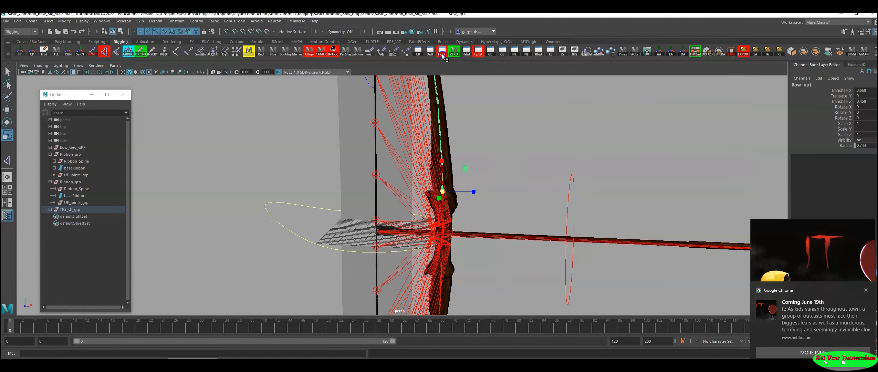
Step: Reopen the Hypergraph hierarchy and select the Root joint together with the upper bow chain from Bow_up1 through Bow_up10
left_click(188, 362)
middle_click_drag(699, 188, 445, 219, "alt")
middle_click_drag(498, 187, 661, 210, "alt")
scroll(578, 176, "up", 2)
middle_click_drag(572, 172, 611, 182, "alt")
left_click_drag(558, 101, 228, 116)
middle_click_drag(566, 190, 639, 192, "alt")
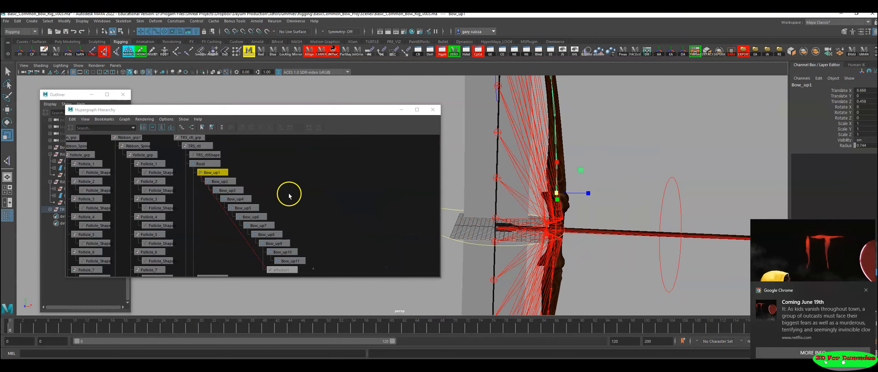
middle_click_drag(289, 195, 318, 195, "alt")
left_click_drag(213, 163, 401, 251)
scroll(397, 247, "down", 2)
middle_click_drag(320, 231, 360, 203, "alt")
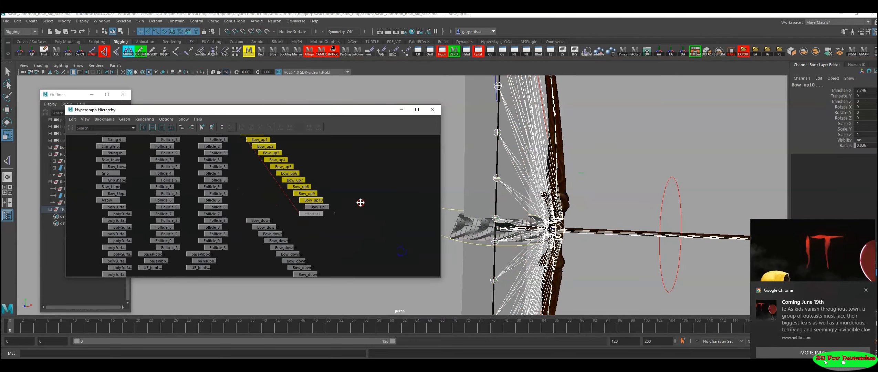
Step: Add the lower bow chain's joints through Bow_down11 to the current joint selection
middle_click_drag(570, 224, 584, 190, "alt")
right_click_drag(585, 190, 513, 203, "alt")
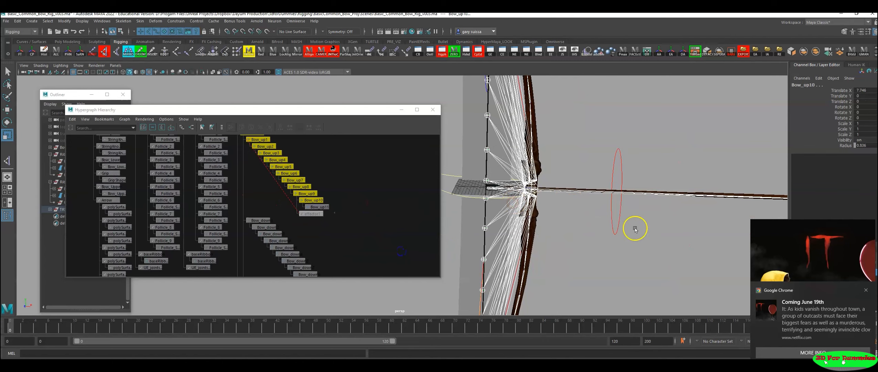
right_click_drag(635, 229, 585, 228, "alt")
middle_click_drag(585, 228, 602, 206, "alt")
middle_click_drag(382, 187, 394, 198, "alt")
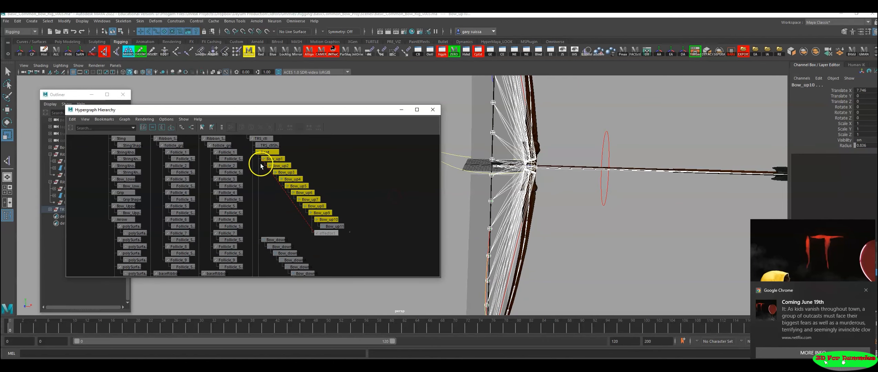
middle_click_drag(345, 216, 402, 190, "alt")
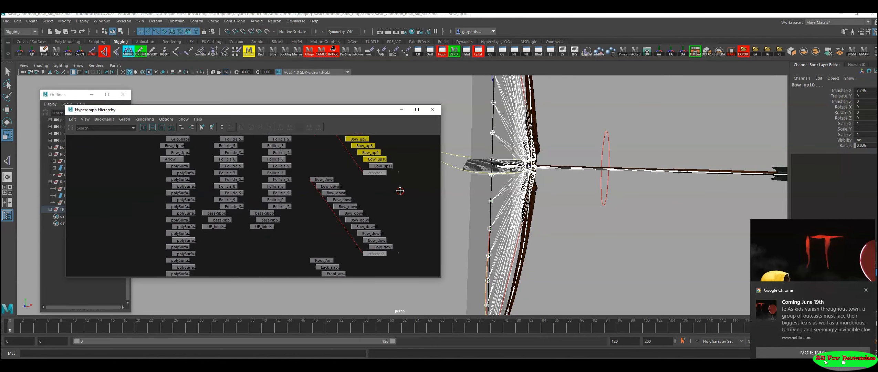
left_click_drag(308, 183, 419, 247)
right_click_drag(703, 213, 577, 220, "alt")
middle_click_drag(577, 222, 619, 205, "alt")
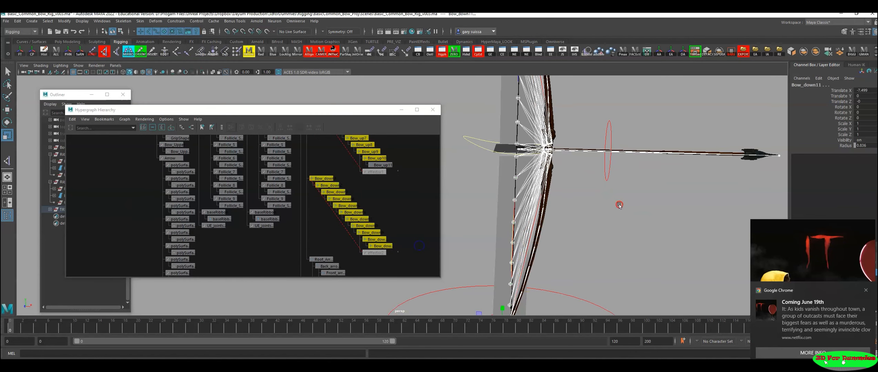
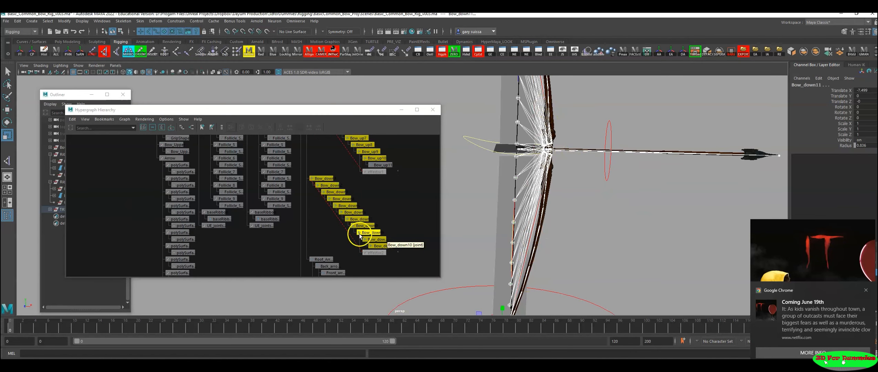
Step: Remove the end joint Bow_down11 from the selection and check the selected upper and lower bow chains in the hierarchy
left_click_drag(400, 237, 390, 254)
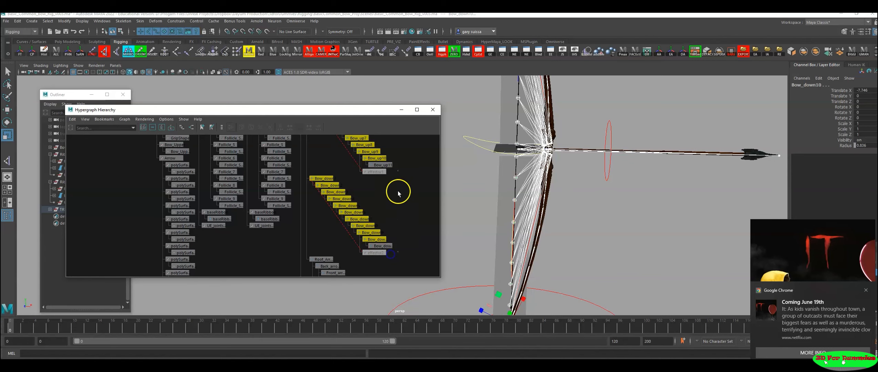
middle_click_drag(398, 192, 384, 242, "alt")
right_click_drag(359, 203, 430, 224, "alt")
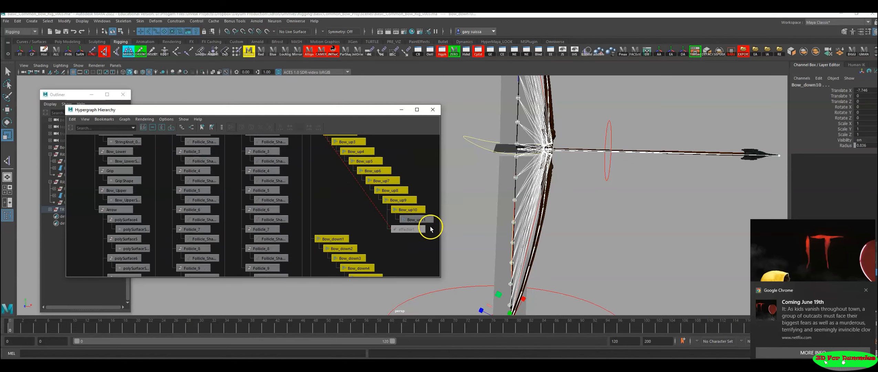
middle_click_drag(431, 228, 400, 190, "alt")
middle_click_drag(406, 260, 398, 179, "alt")
right_click_drag(398, 179, 428, 209, "alt")
middle_click_drag(428, 208, 418, 207, "alt")
right_click_drag(417, 207, 257, 208, "alt")
middle_click_drag(301, 179, 306, 208, "alt")
mouse_move(305, 208)
right_mouse_down("alt")
mouse_move(346, 225)
mouse_move(328, 223)
right_mouse_up("alt")
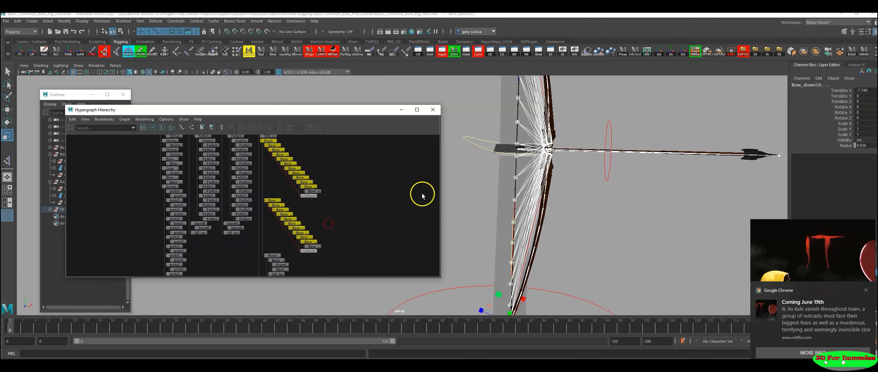
Step: Add the Bow_Upper, Grip and Bow_Lower meshes to the joint selection
left_click_drag(584, 149, 549, 238, "alt")
middle_click_drag(548, 238, 565, 219, "alt")
right_click_drag(565, 219, 599, 203, "alt")
middle_click_drag(599, 202, 578, 243, "alt")
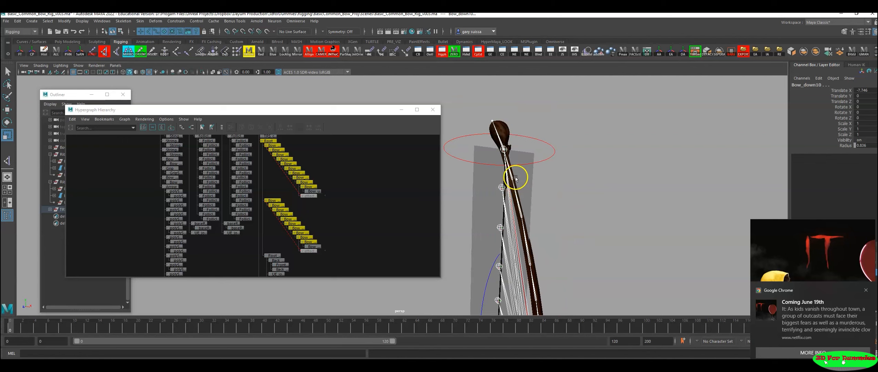
left_click(506, 130, "shift")
middle_click_drag(621, 271, 605, 159, "alt")
right_click_drag(606, 158, 583, 200, "alt")
middle_click_drag(582, 201, 561, 107, "alt")
right_click_drag(561, 107, 589, 169, "alt")
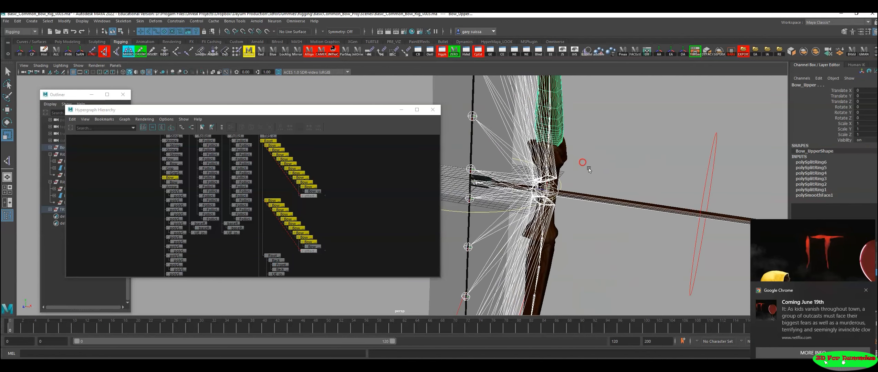
left_click(565, 154, "shift")
middle_click_drag(584, 258, 585, 208, "alt")
left_click(552, 164, "shift")
right_click_drag(550, 165, 473, 188, "alt")
right_click_drag(554, 191, 493, 169, "alt")
middle_click_drag(492, 169, 552, 202, "alt")
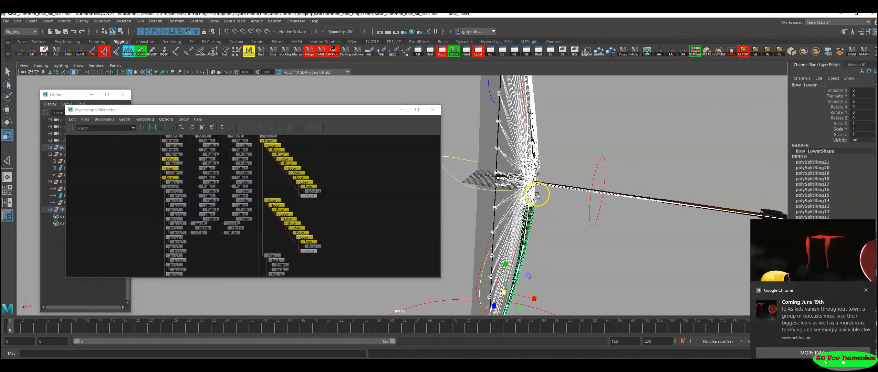
Step: Check in the hierarchy graph which bow meshes and joint chains are included in the selection
middle_click_drag(313, 200, 316, 215, "alt")
right_click_drag(316, 215, 339, 213, "alt")
middle_click_drag(339, 213, 346, 219, "alt")
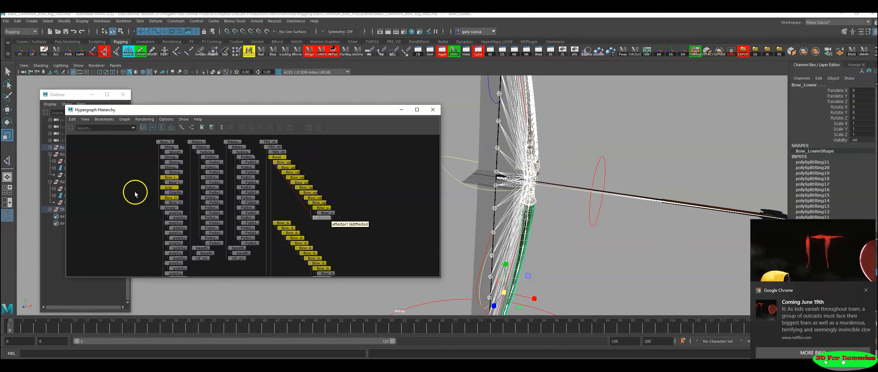
middle_click_drag(135, 193, 169, 198, "alt")
right_click_drag(169, 197, 335, 197, "alt")
middle_click_drag(180, 165, 249, 174, "alt")
right_click_drag(250, 175, 243, 176, "alt")
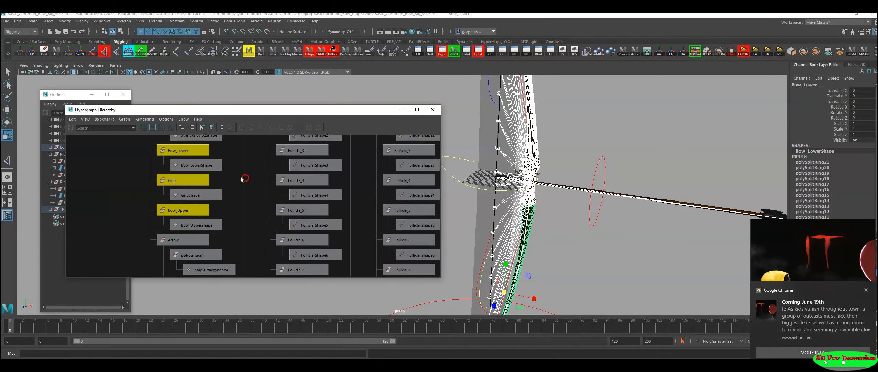
left_click(193, 164)
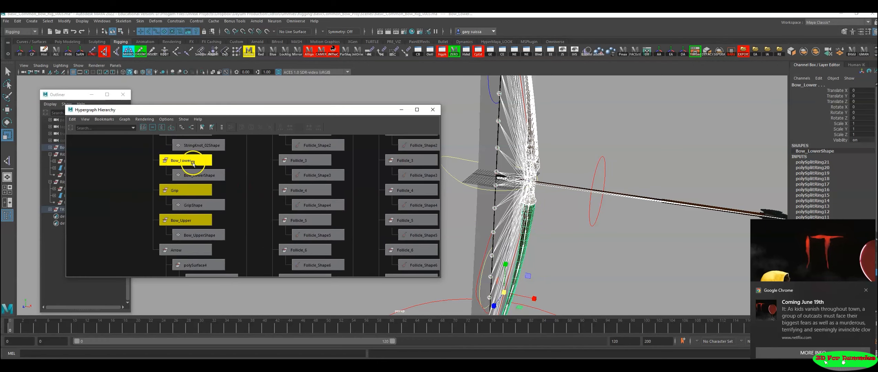
left_click(192, 189)
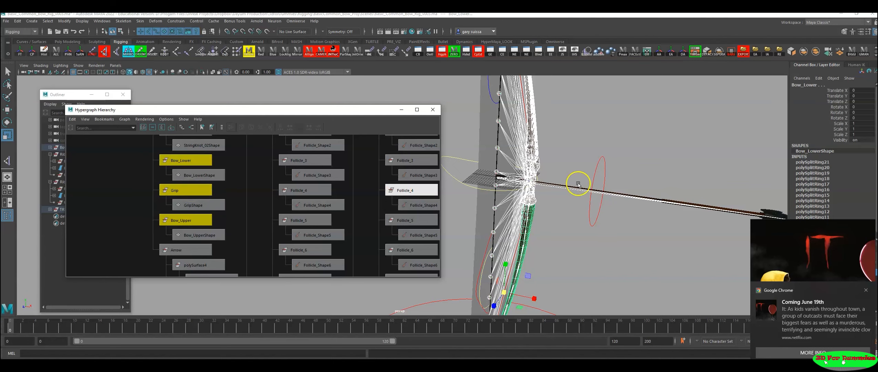
right_click_drag(277, 201, 240, 201, "alt")
left_click(197, 187)
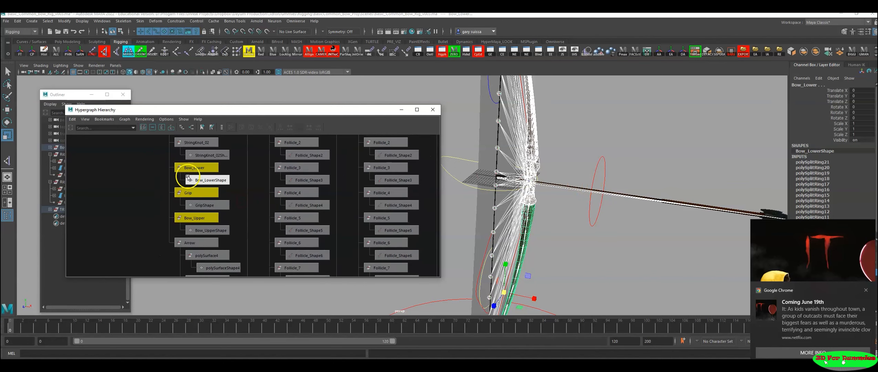
right_click_drag(446, 194, 275, 184, "alt")
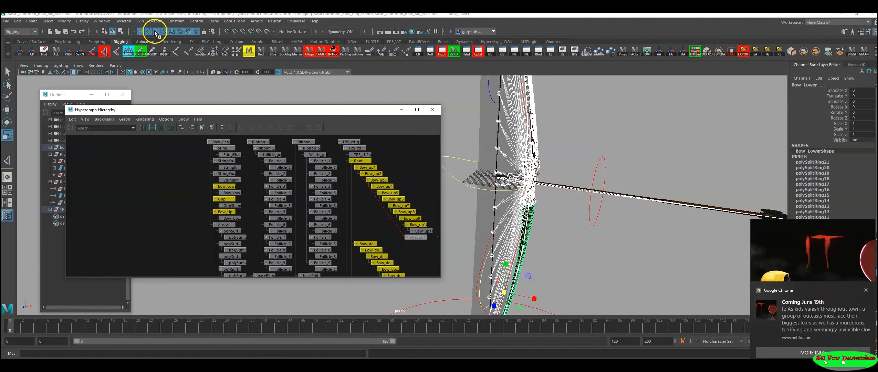
Step: Bind the bow meshes to the selected joints using Bind Skin with closest distance, classic linear skinning and 5 max influences
left_click(140, 21)
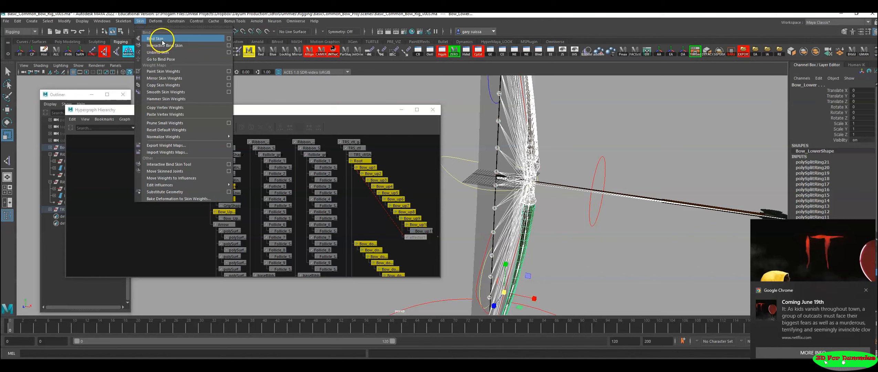
left_click(228, 38)
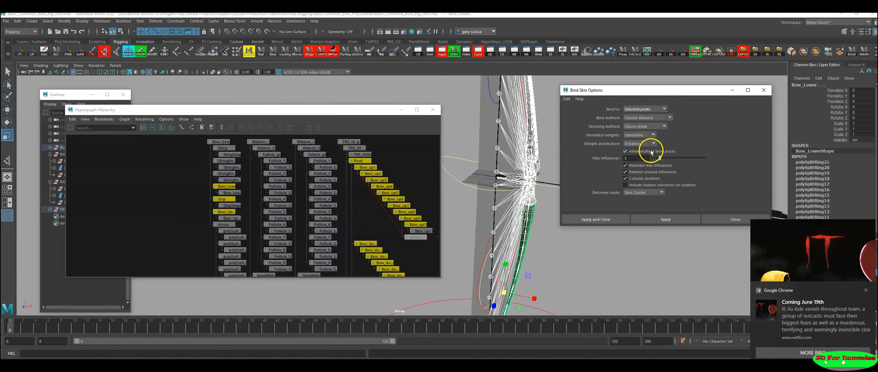
left_click(666, 216)
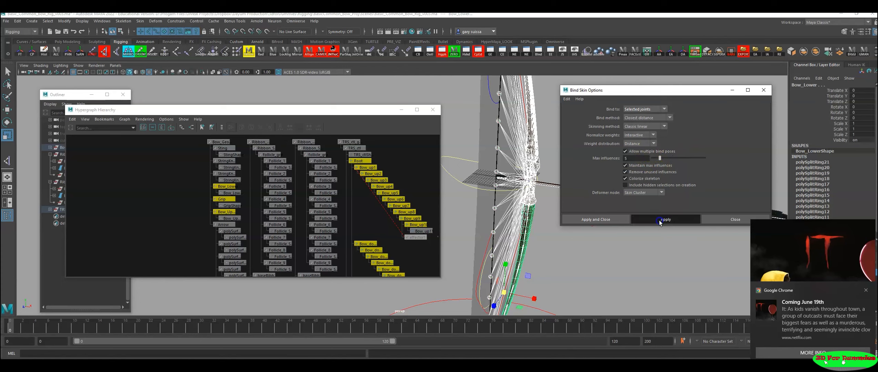
left_click(732, 91)
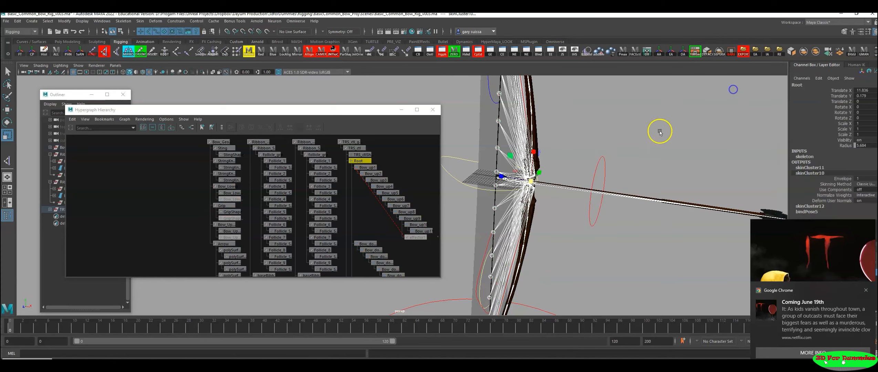
Step: Select Back_arrow_jnt together with the arrow shaft mesh and bind them with Bind Skin
left_click_drag(611, 122, 529, 192, "alt")
left_click(464, 189)
right_click_drag(464, 189, 765, 203, "alt")
middle_click_drag(764, 203, 657, 209, "alt")
left_click(544, 171)
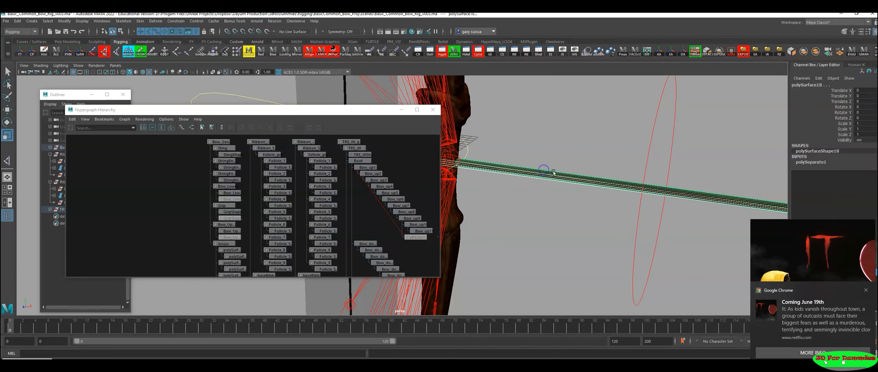
left_click(141, 23)
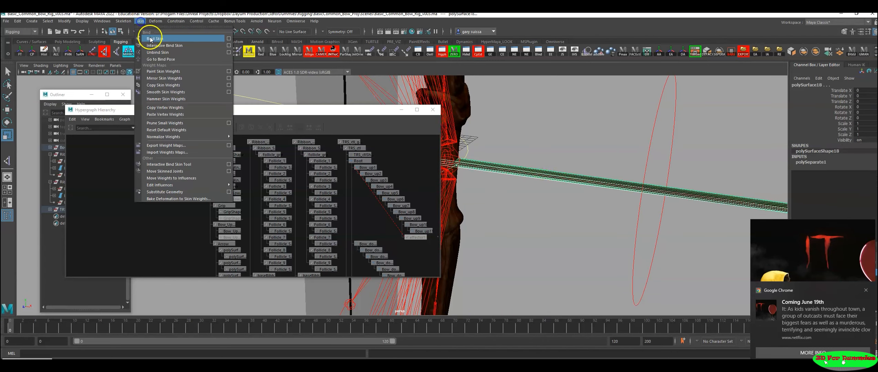
left_click(150, 38)
right_click_drag(550, 189, 443, 172, "alt")
middle_click_drag(442, 171, 591, 189, "alt")
right_click_drag(591, 189, 424, 156, "alt")
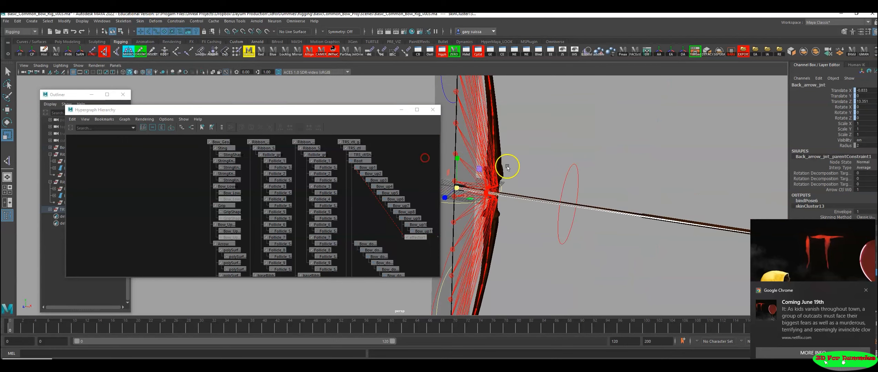
Step: Select a UE joint on the upper bowstring, locate it in the hierarchy graph and put the graph aside
right_click_drag(547, 168, 459, 160, "alt")
left_click(445, 92)
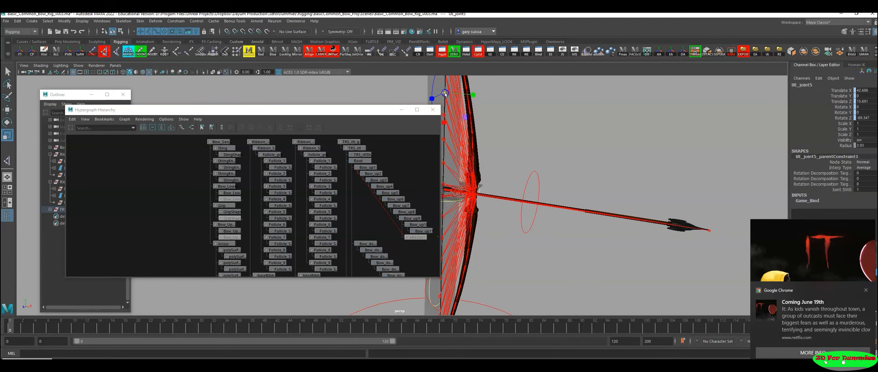
right_click_drag(366, 202, 221, 231, "alt")
middle_click_drag(269, 245, 282, 192, "alt")
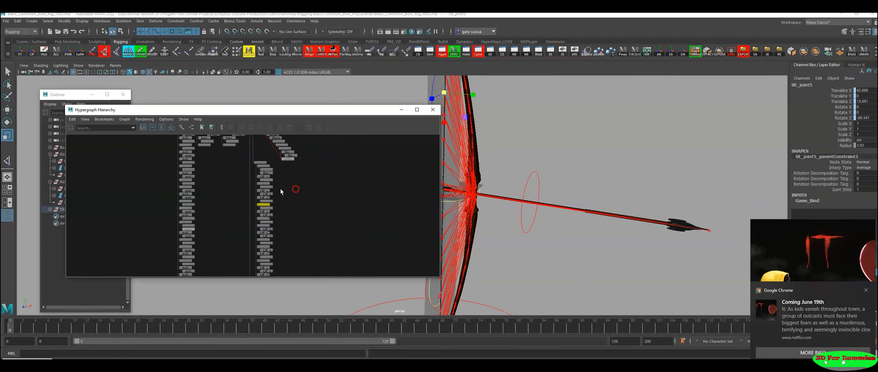
right_click_drag(282, 192, 424, 233, "alt")
left_click(400, 110)
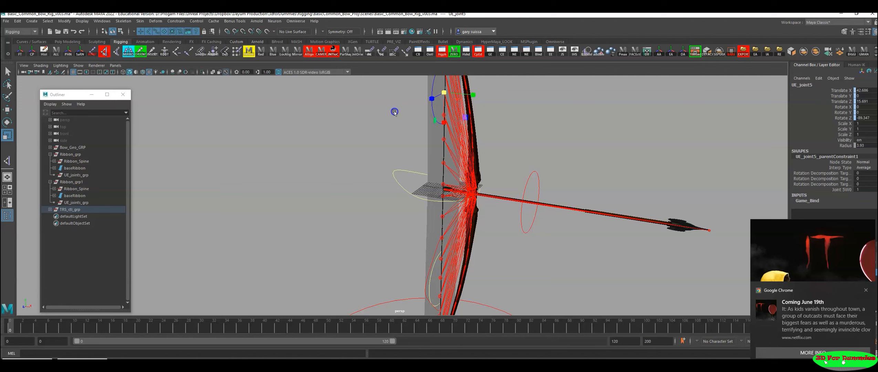
Step: Expand TRS_ctl_grp down to Root_Arrow_String in the Outliner and select UE_joint1 through UE_joint18
left_click(50, 210)
left_click(54, 216)
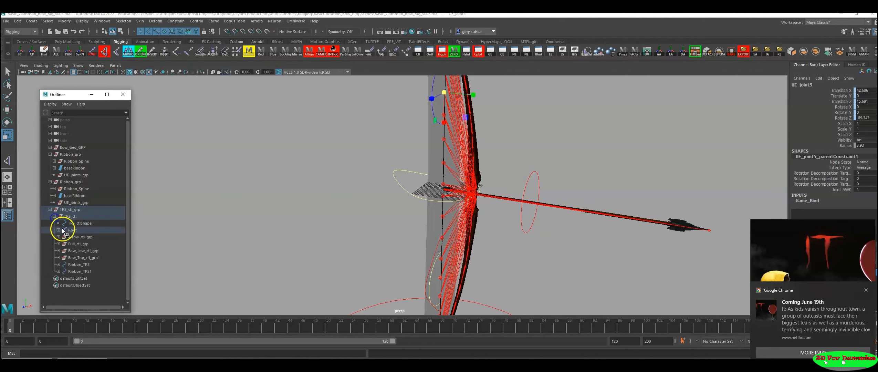
left_click(58, 230)
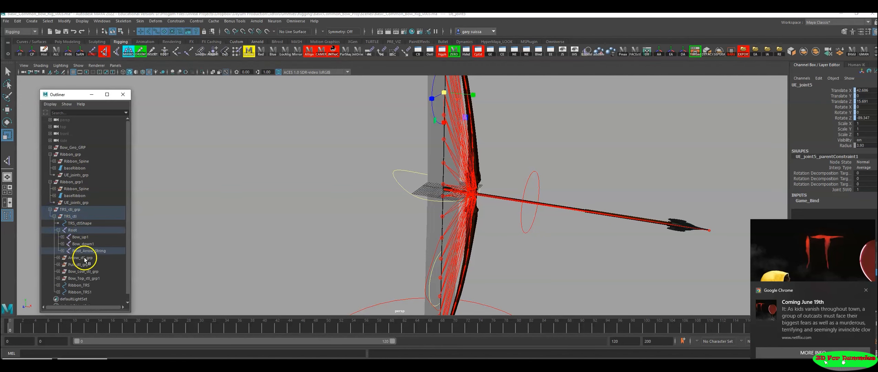
left_click(63, 251)
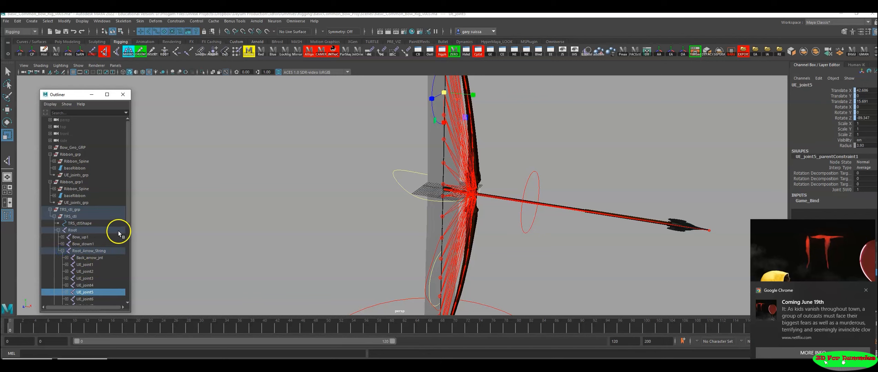
left_click_drag(126, 216, 130, 270)
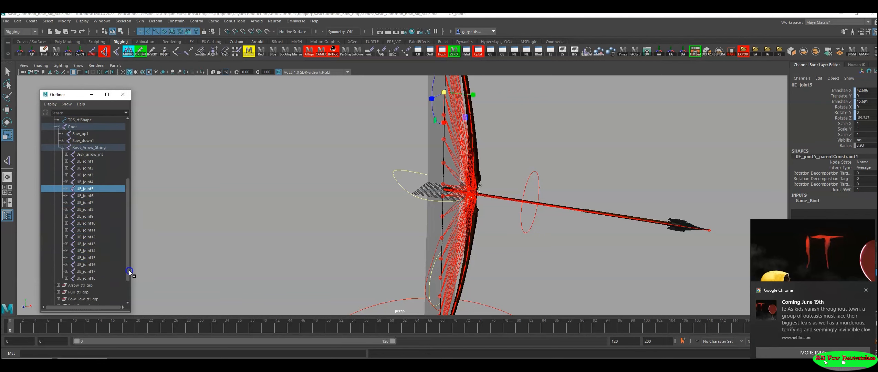
left_click(86, 161)
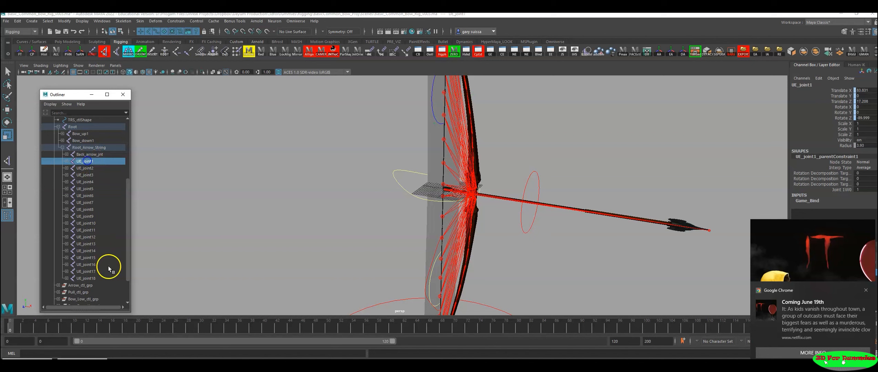
left_click(92, 279, "shift")
right_click_drag(498, 232, 347, 231, "alt")
middle_click_drag(347, 231, 350, 217, "alt")
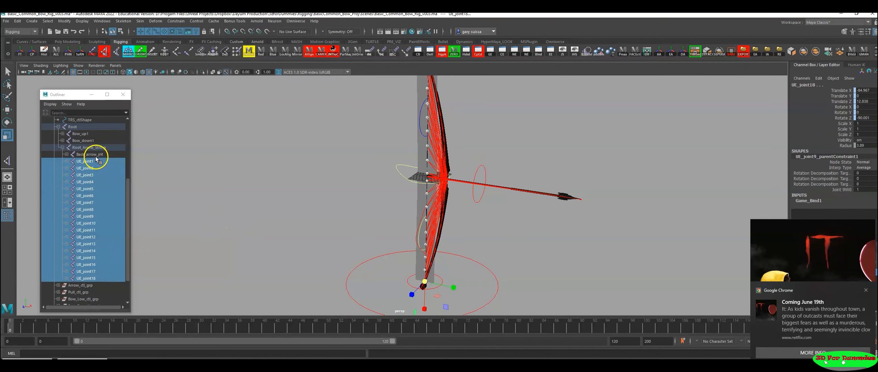
Step: Expand Back_arrow_jnt and select it to examine its place and influence at the rear of the arrow
left_click(66, 155)
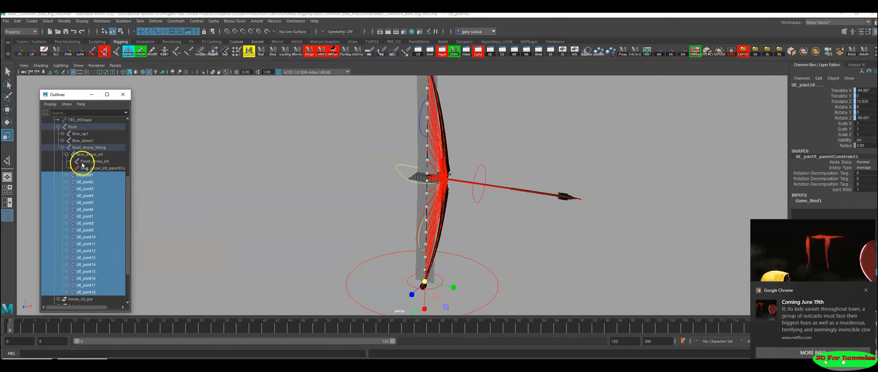
mouse_move(363, 140)
left_mouse_down("alt")
mouse_move(353, 261)
mouse_move(311, 180)
mouse_move(373, 142)
left_mouse_up("alt")
left_click(99, 155)
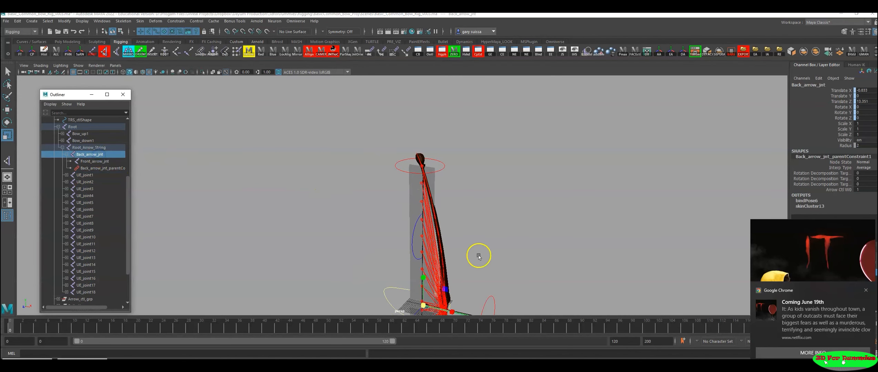
middle_click_drag(479, 255, 484, 166, "alt")
right_click_drag(464, 180, 707, 270, "alt")
middle_click_drag(617, 235, 557, 229, "alt")
right_click_drag(541, 229, 650, 263, "alt")
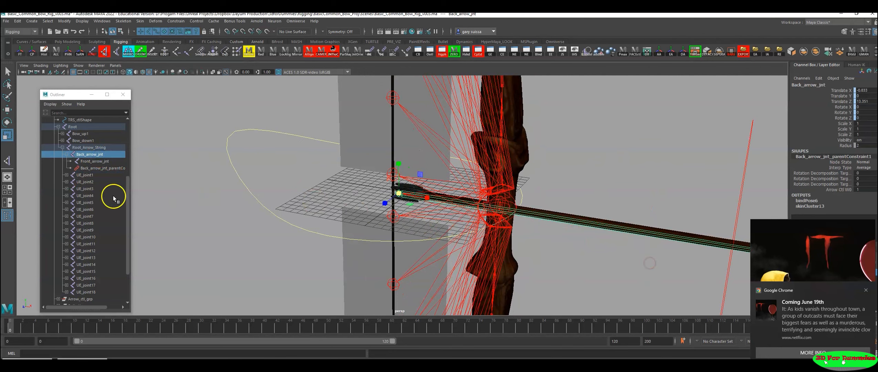
Step: Select UE_joint1 through UE_joint18 and add the bowstring mesh to the selection
left_click(85, 174)
left_click(87, 292, "shift")
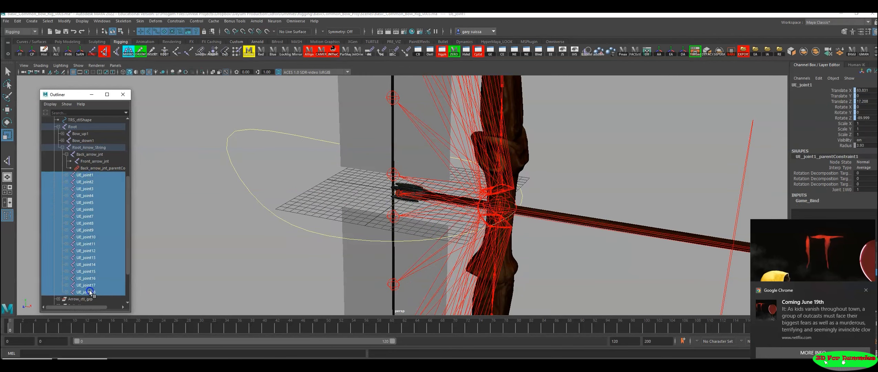
left_click_drag(493, 218, 451, 215, "alt")
right_click_drag(451, 216, 566, 225, "alt")
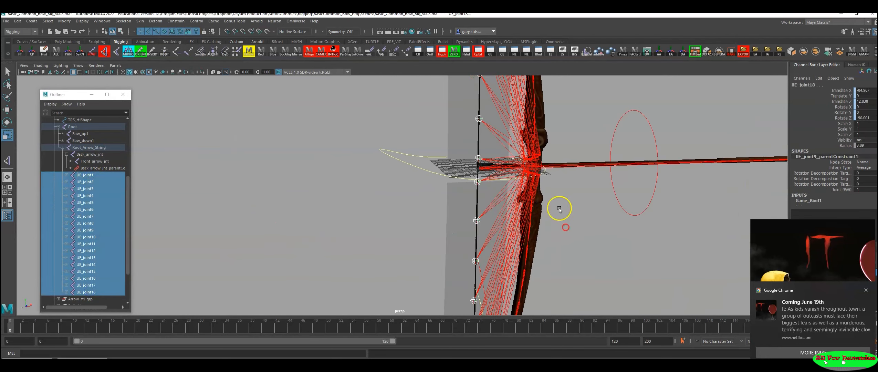
middle_click_drag(558, 207, 477, 304, "alt")
right_click_drag(477, 305, 586, 282, "alt")
left_click(373, 214, "shift")
right_click_drag(478, 179, 382, 116, "alt")
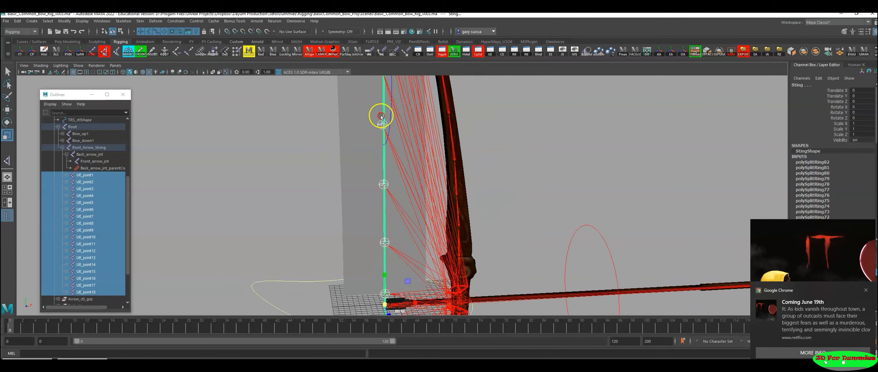
middle_click_drag(382, 115, 373, 253, "alt")
middle_click_drag(371, 87, 402, 229, "alt")
right_click_drag(402, 229, 554, 250, "alt")
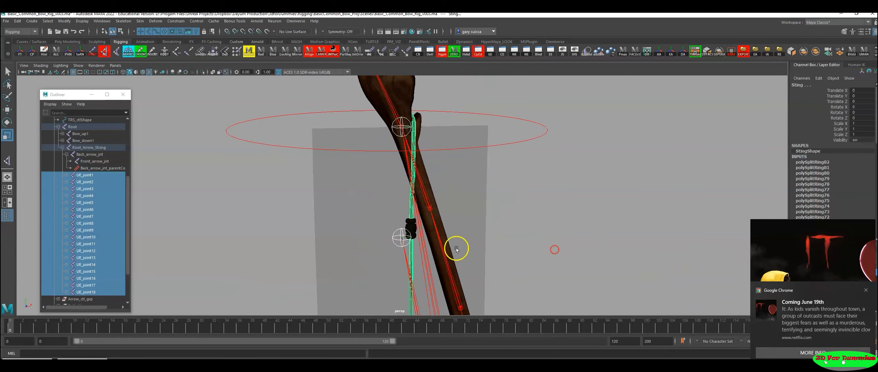
Step: Add the upper and lower string knots to the selection and bind the string meshes to the UE joints with Bind Skin
left_click(415, 222, "shift")
right_click_drag(618, 227, 254, 231, "alt")
middle_click_drag(463, 263, 431, 165, "alt")
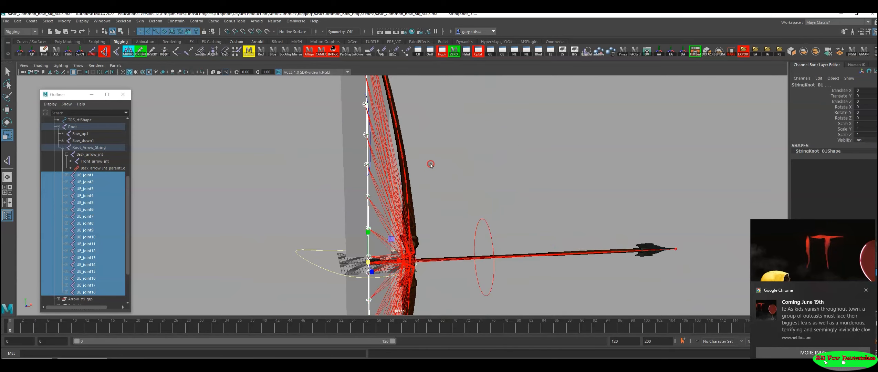
middle_click_drag(438, 246, 473, 64, "alt")
right_click_drag(443, 144, 510, 151, "alt")
middle_click_drag(409, 238, 400, 150, "alt")
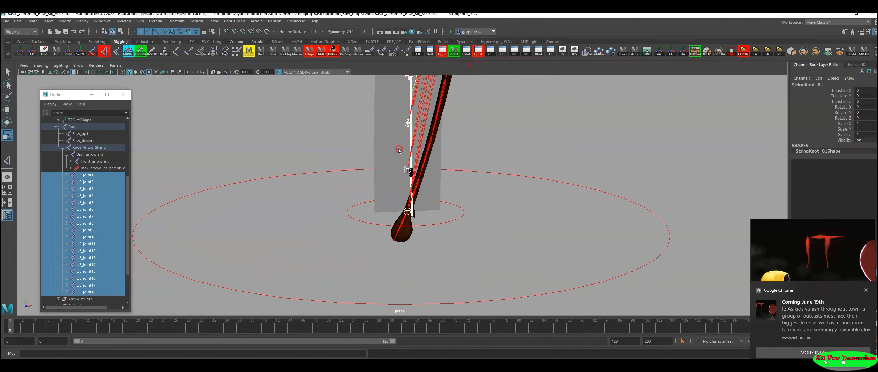
right_click_drag(418, 156, 564, 161, "alt")
mouse_move(461, 162)
right_mouse_down("alt")
mouse_move(495, 145)
mouse_move(554, 194)
mouse_move(581, 195)
right_mouse_up("alt")
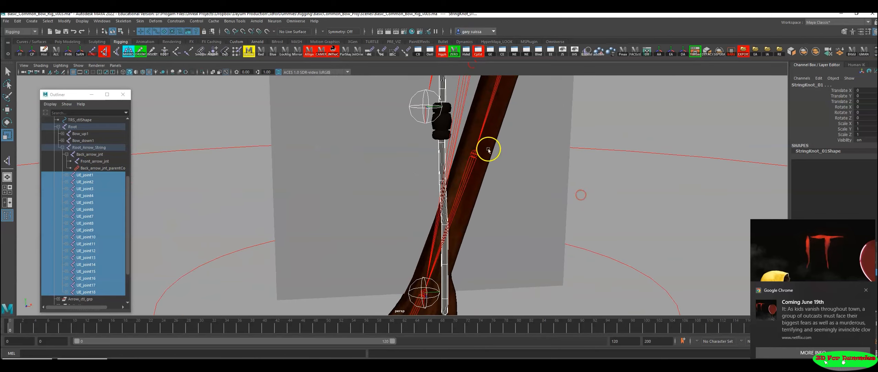
left_click(442, 130, "shift")
right_click_drag(652, 201, 153, 206, "alt")
right_click_drag(445, 200, 167, 207, "alt")
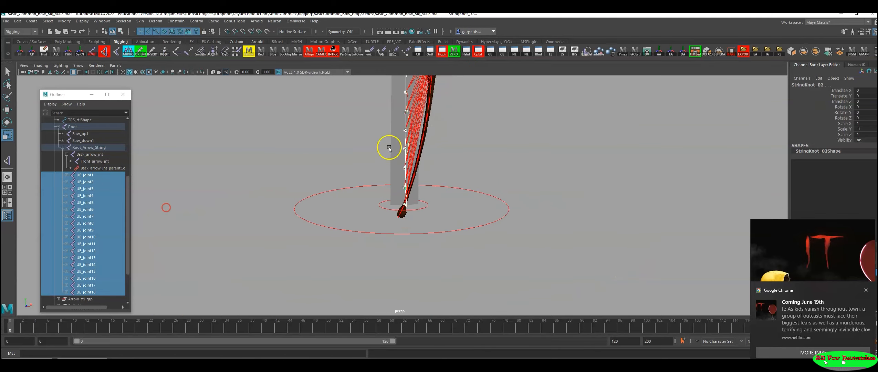
middle_click_drag(388, 147, 360, 200, "alt")
left_click(139, 24)
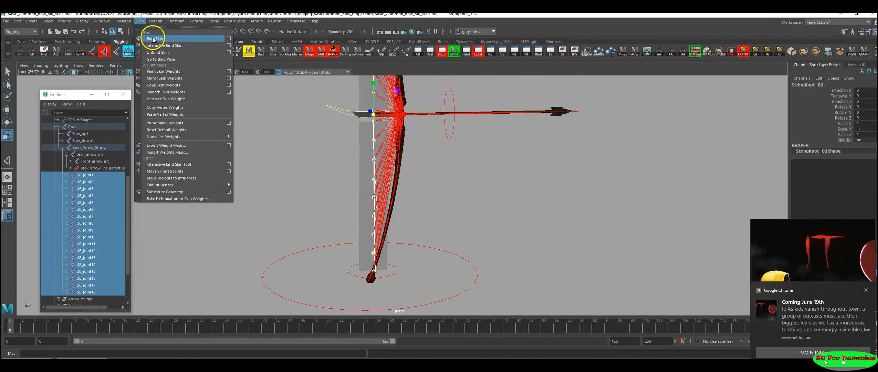
left_click(153, 35)
right_click_drag(357, 172, 455, 186, "alt")
left_click_drag(456, 186, 395, 217, "alt")
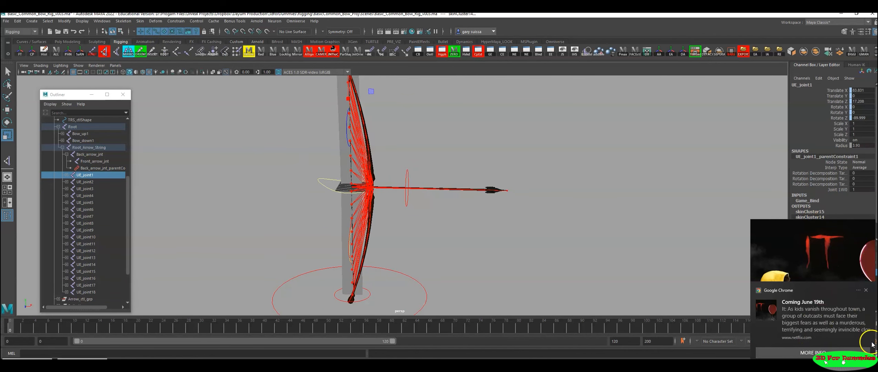
Step: Dismiss the desktop notification and hide the skeleton display layer
left_click(866, 291)
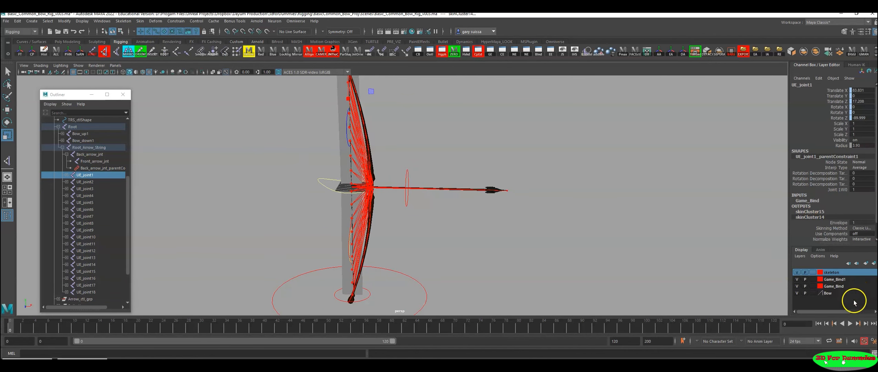
left_click(797, 272)
left_click(798, 272)
left_click(797, 272)
left_click_drag(648, 245, 621, 242, "alt")
right_click_drag(415, 199, 603, 211, "alt")
Step: Select the upper and lower base ribbon surfaces along the bowstring and hide both
left_click(500, 163)
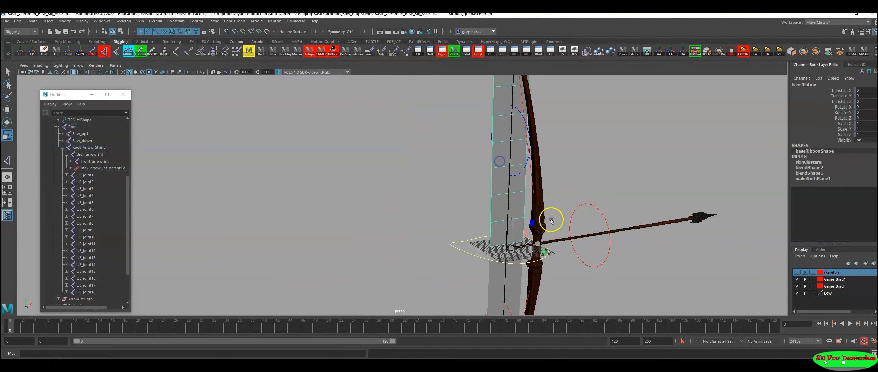
left_click(494, 295, "shift")
right_click_drag(609, 244, 418, 229, "alt")
middle_click_drag(408, 222, 384, 233, "alt")
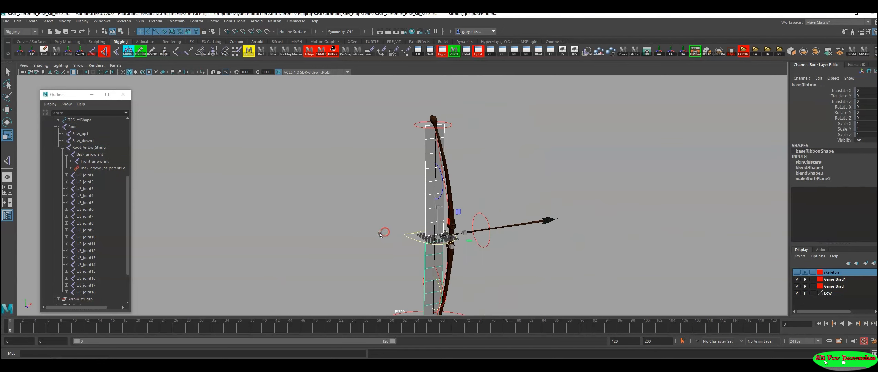
right_click_drag(383, 233, 490, 246, "alt")
middle_click_drag(490, 246, 445, 233, "alt")
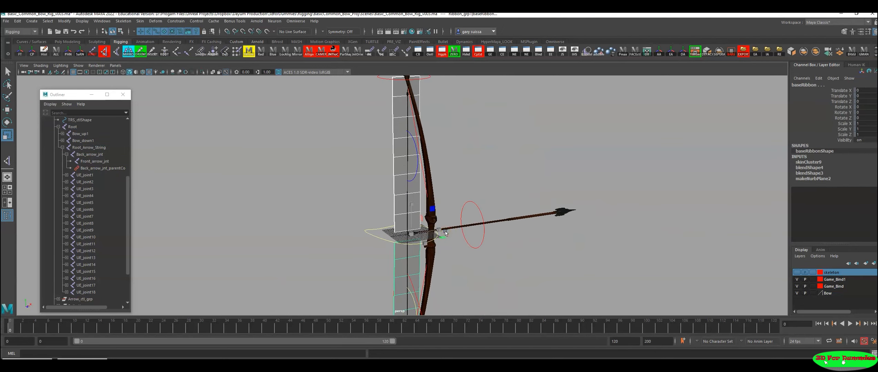
key("ctrl+h")
left_click_drag(470, 208, 446, 200, "alt")
right_click_drag(447, 200, 465, 184, "alt")
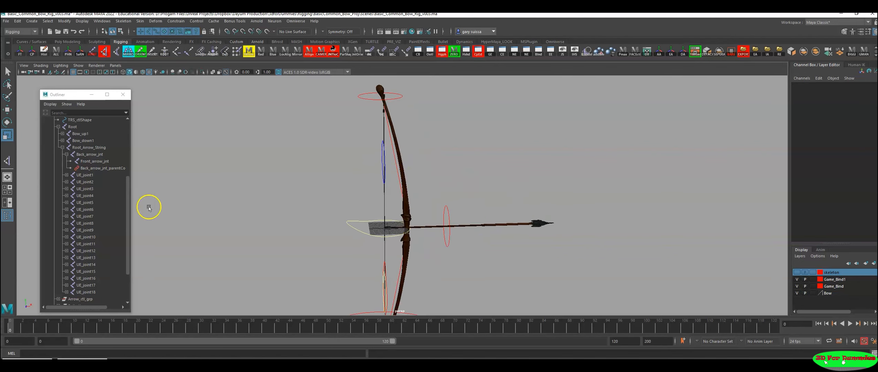
Step: Examine the rig groups and joint chains in the Hypergraph Hierarchy and put the graph aside
left_click(69, 364)
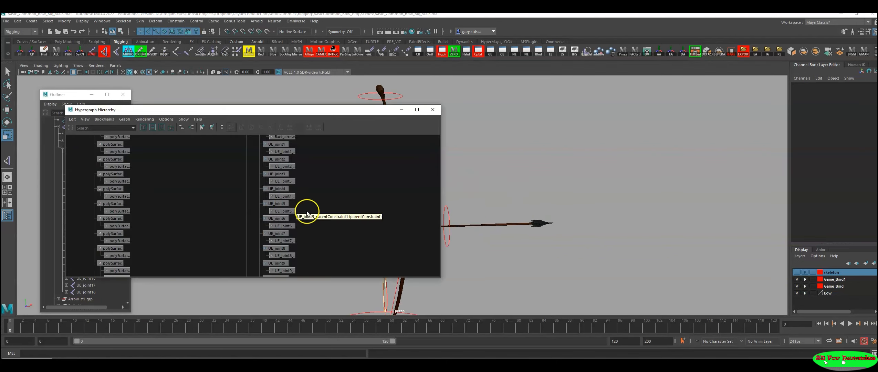
right_click_drag(308, 212, 80, 204, "alt")
middle_click_drag(329, 199, 316, 261, "alt")
right_click_drag(190, 196, 267, 214, "alt")
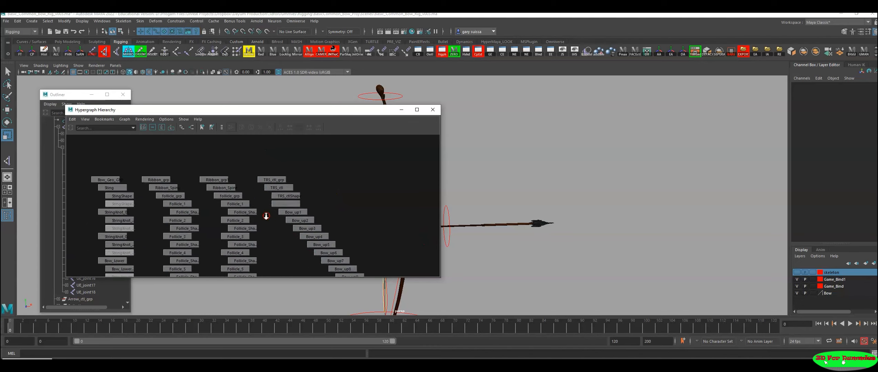
middle_click_drag(266, 213, 227, 182, "alt")
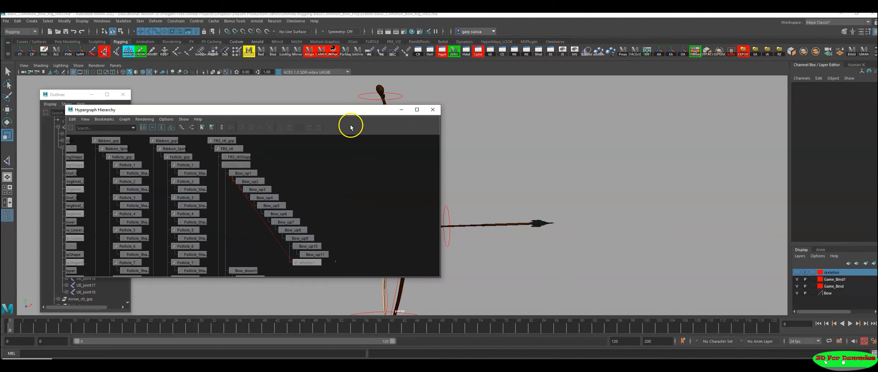
right_click_drag(350, 127, 131, 204, "alt")
middle_click_drag(261, 212, 286, 226, "alt")
left_click(401, 111)
Step: Hide IK handles in the perspective view
middle_click_drag(430, 150, 409, 184, "alt")
right_click_drag(413, 185, 459, 187, "alt")
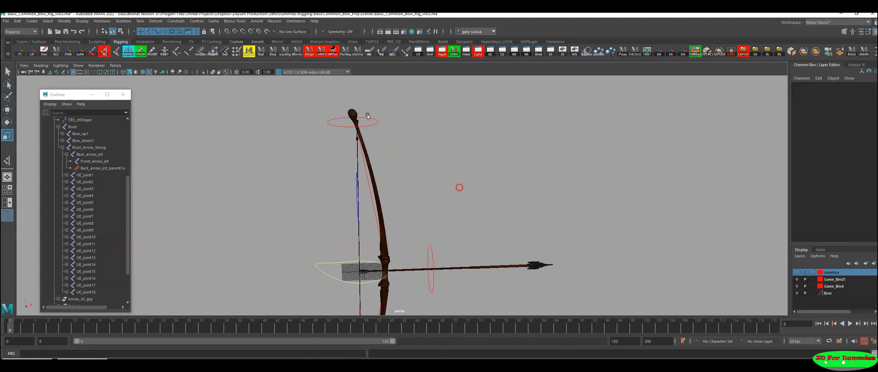
left_click(78, 65)
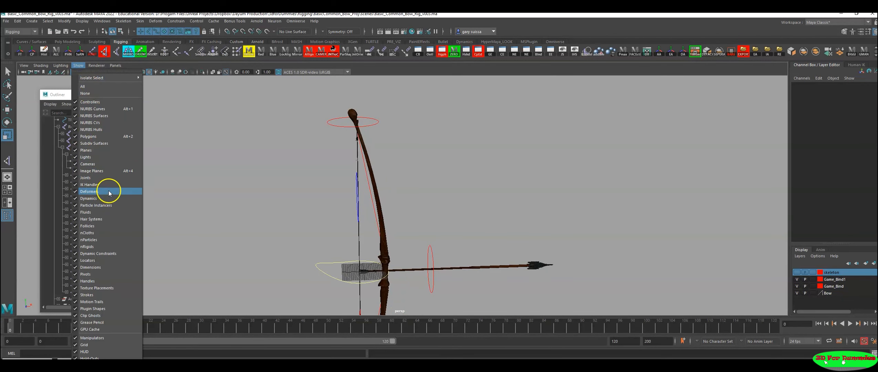
left_click(99, 187)
Step: Select Pull_ctl and move it back along X to about -125 to test the bowstring draw
left_click_drag(365, 224, 320, 177, "alt")
middle_click_drag(290, 231, 300, 231, "alt")
mouse_move(318, 237)
left_mouse_down()
mouse_move(334, 208)
mouse_move(333, 239)
left_mouse_up()
right_click_drag(335, 240, 395, 236, "alt")
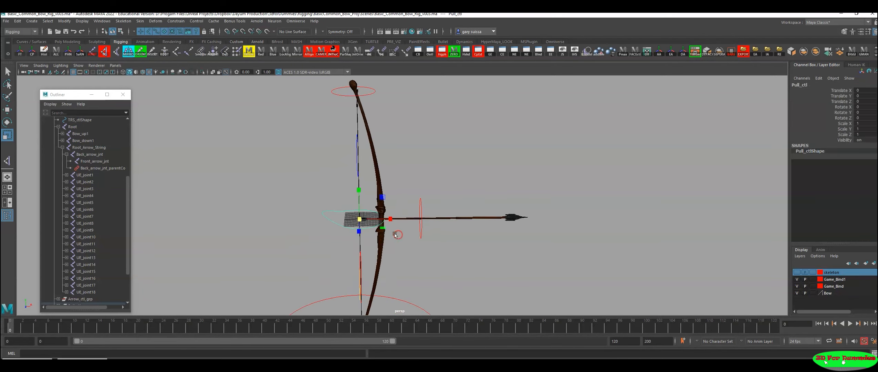
key("w")
left_click_drag(391, 220, 189, 224)
scroll(360, 210, "down", 3)
middle_click_drag(361, 210, 461, 190, "alt")
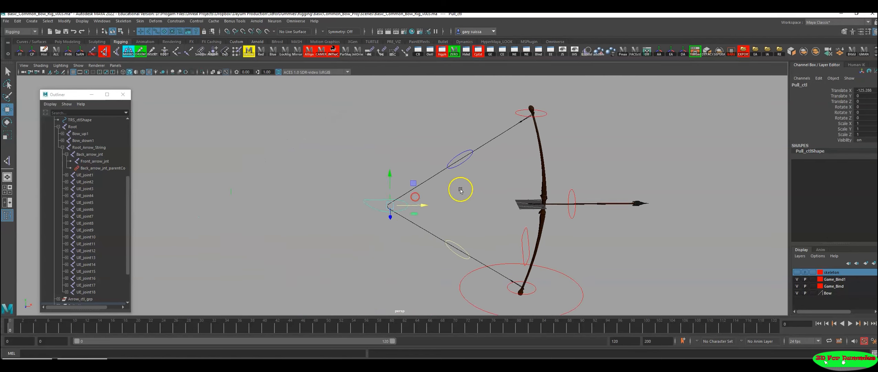
Step: Pull Pull_ctl farther back to about -340 in X to test the string, and undo the test moves
left_click_drag(460, 190, 445, 187, "alt")
left_click_drag(407, 203, 219, 190)
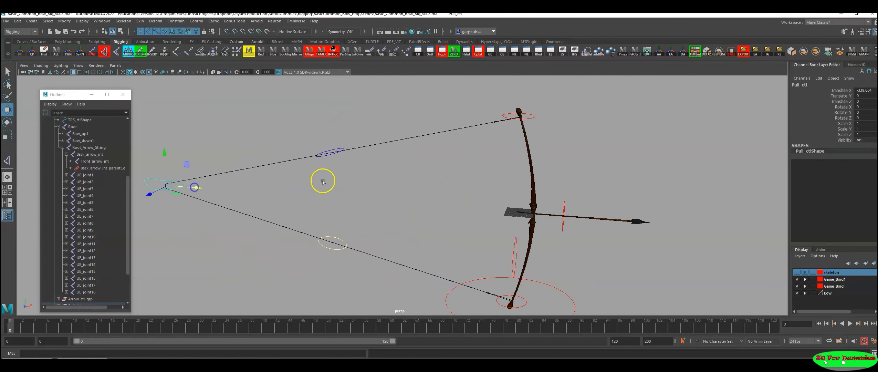
middle_click_drag(321, 183, 476, 190, "alt")
scroll(476, 190, "down", 3)
left_click_drag(385, 196, 288, 208)
key("ctrl+z")
left_click_drag(388, 209, 484, 210)
middle_click_drag(484, 210, 406, 209, "alt")
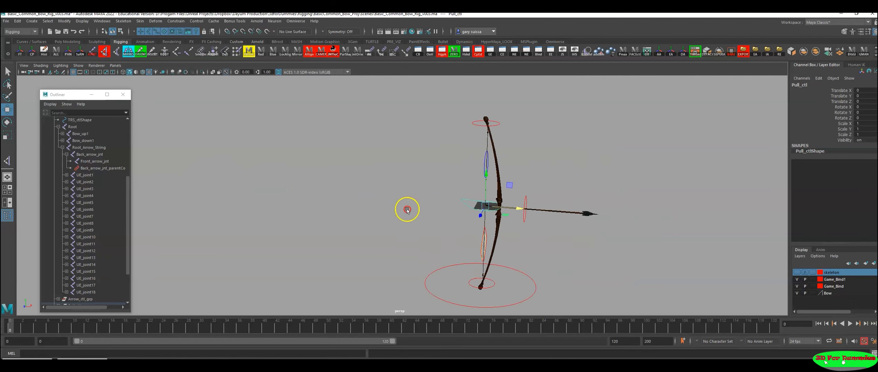
Step: Rotate Arrow_ctl to test how the arrow meshes follow it, and undo the rotation
right_click_drag(405, 210, 490, 228, "alt")
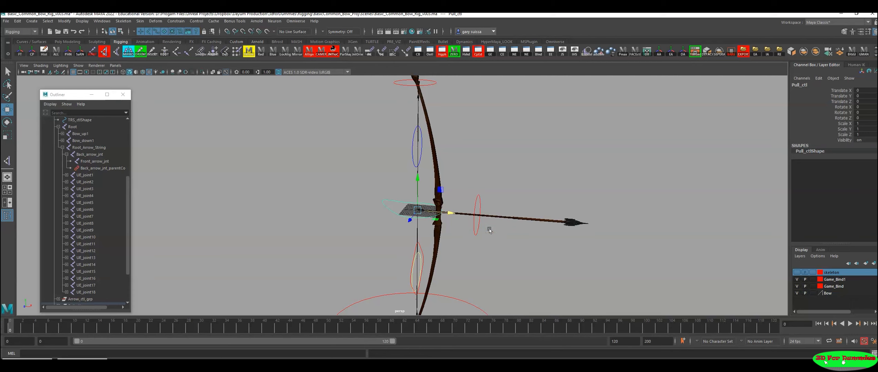
left_click_drag(471, 203, 430, 216)
scroll(496, 214, "up", 2)
key("e")
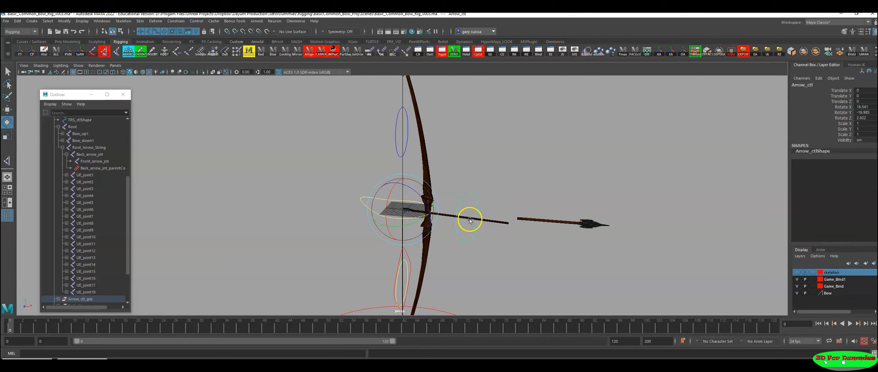
key("ctrl+z")
Step: Inspect the arrow geometry and select its front and rear shaft meshes together
right_click_drag(497, 223, 645, 245, "alt")
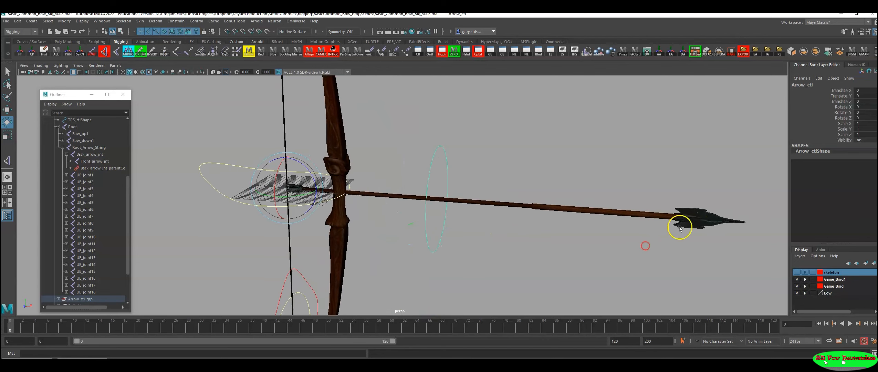
left_click_drag(727, 187, 628, 265)
right_click_drag(627, 265, 536, 257, "alt")
middle_click_drag(536, 258, 609, 244, "alt")
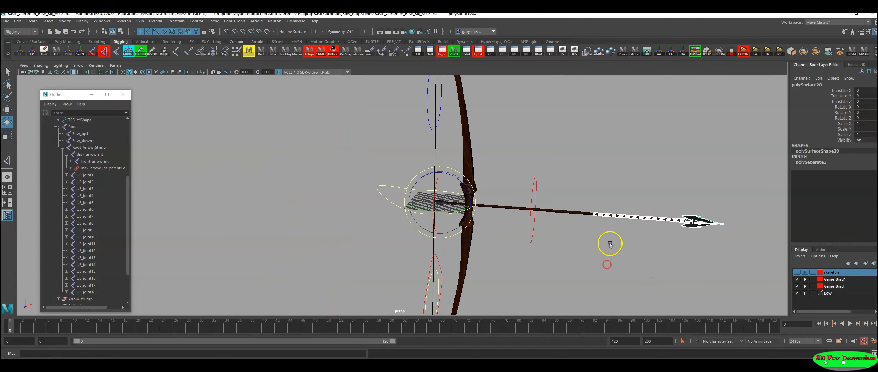
left_click(601, 206)
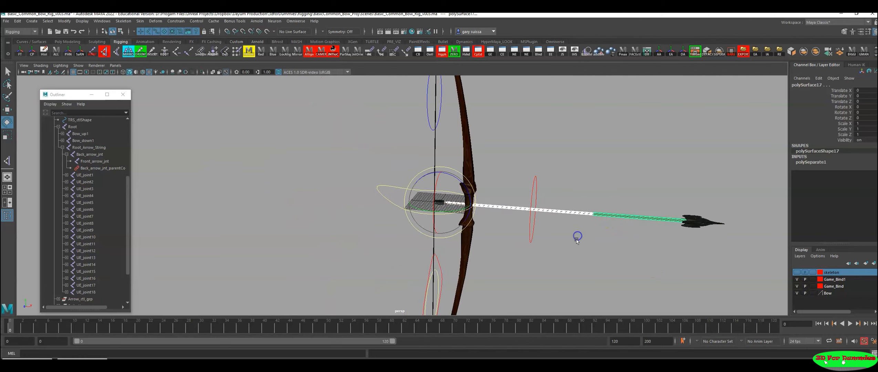
right_click_drag(578, 237, 624, 241, "alt")
right_click_drag(503, 236, 614, 254, "alt")
key("w")
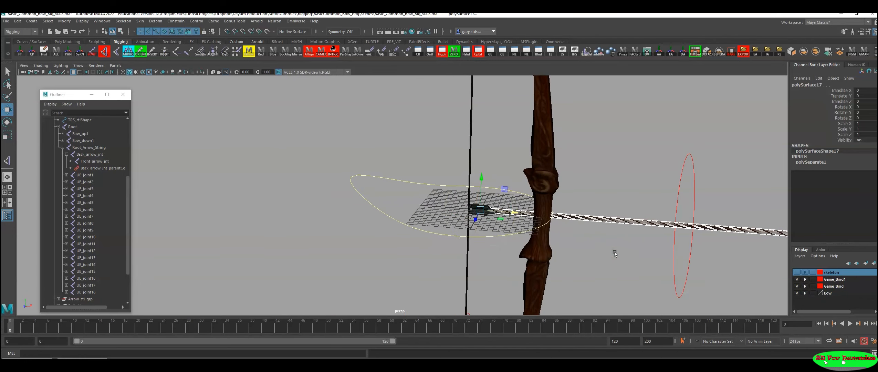
Step: Add the arrowhead and rear-end pieces to the shaft selection and detach all arrow meshes with Unbind Skin
middle_click_drag(468, 229, 400, 226, "alt")
right_click_drag(400, 226, 593, 251, "alt")
left_click_drag(412, 195, 413, 226, "shift")
right_click_drag(654, 241, 551, 238, "alt")
middle_click_drag(757, 230, 582, 209, "alt")
left_click_drag(748, 189, 624, 282, "shift")
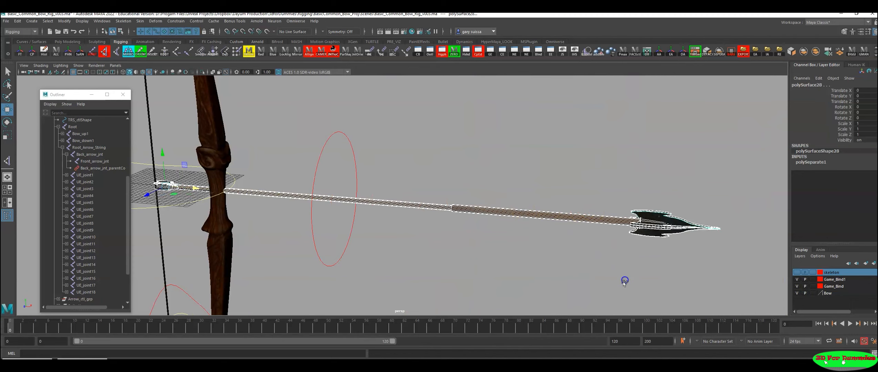
right_click_drag(697, 280, 405, 247, "alt")
left_click_drag(417, 247, 472, 236, "alt")
right_click_drag(472, 236, 531, 244, "alt")
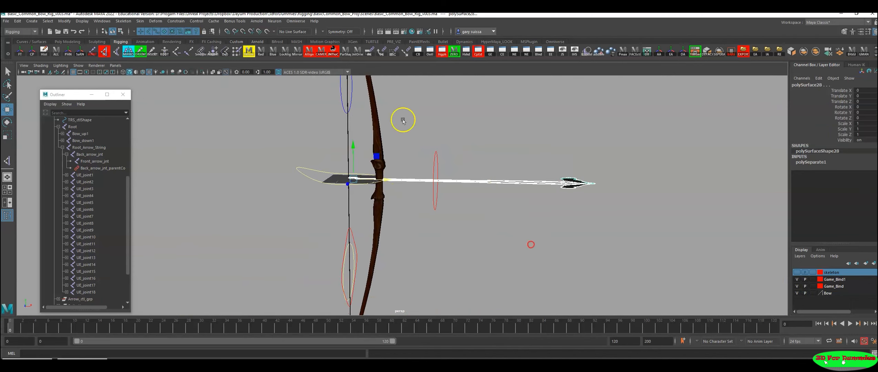
left_click(139, 23)
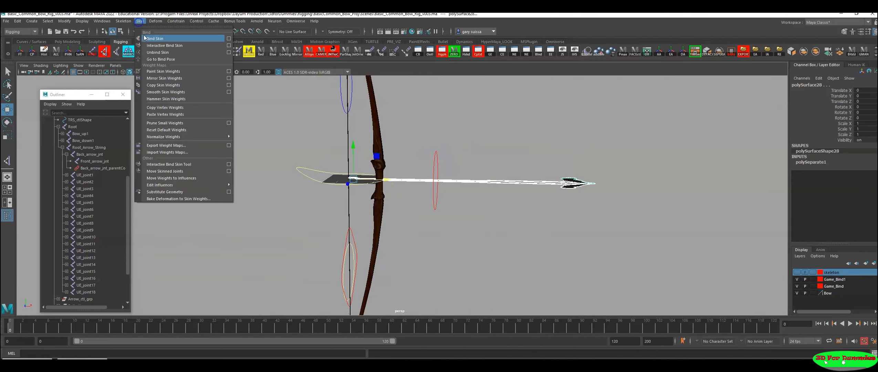
left_click(154, 52)
Step: Reselect all the arrow's meshes, from the arrowhead along the shaft to the rear end
right_click_drag(513, 196, 527, 198, "alt")
left_click(642, 166)
left_click_drag(696, 125, 471, 237)
right_click_drag(428, 223, 513, 234, "alt")
middle_click_drag(514, 234, 576, 246, "alt")
right_click_drag(575, 246, 638, 232, "alt")
left_click_drag(424, 183, 423, 148, "shift")
right_click_drag(595, 192, 265, 179, "alt")
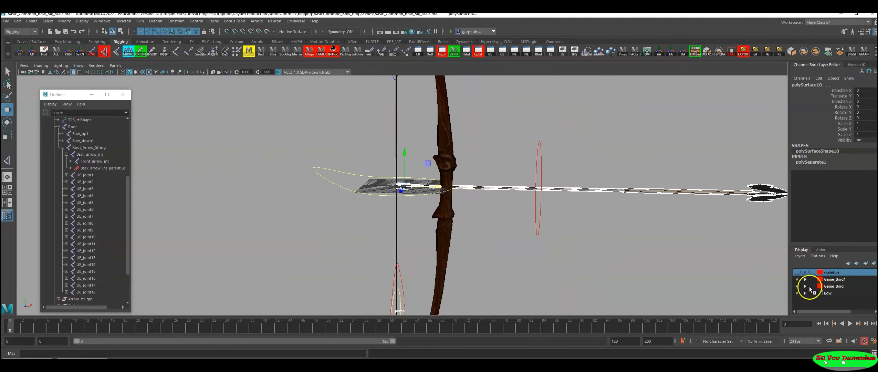
Step: Show the skeleton layer and add Back_arrow_jnt to the selected arrow meshes
left_click(798, 275)
right_click_drag(582, 215, 700, 228, "alt")
middle_click_drag(703, 228, 500, 235, "alt")
right_click_drag(534, 239, 660, 248, "alt")
left_click_drag(577, 171, 568, 200)
right_click_drag(639, 231, 348, 211, "alt")
middle_click_drag(581, 227, 605, 231, "alt")
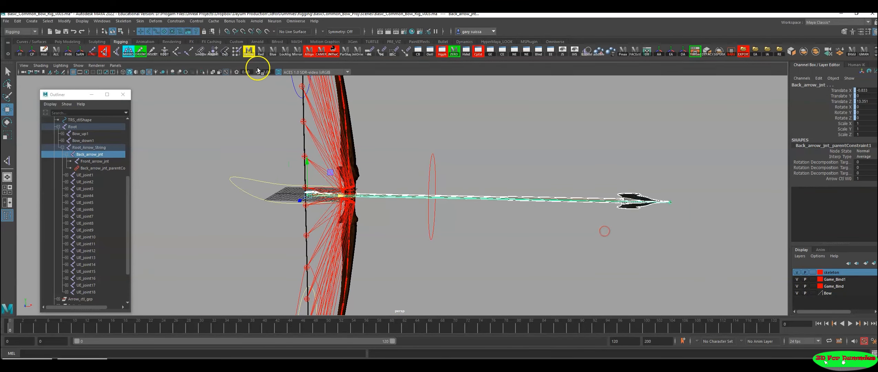
Step: Bind the selected arrow meshes to Back_arrow_jnt with Bind Skin, clear the selection and hide the skeleton layer
left_click(140, 22)
left_click(147, 38)
right_click_drag(587, 191, 452, 155, "alt")
left_click(451, 153)
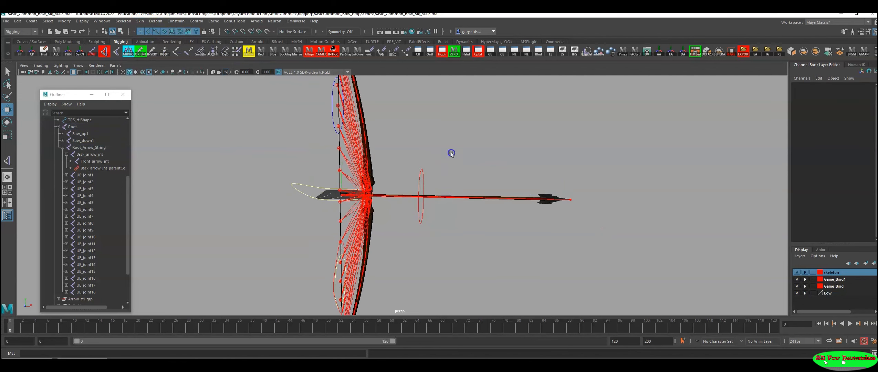
left_click(797, 272)
Step: Test how the newly bound arrow follows the rig controls with trial moves, and undo them
right_click_drag(598, 210, 356, 211, "alt")
left_click_drag(356, 211, 390, 247, "alt")
key("ctrl+z")
right_click_drag(427, 230, 474, 258, "alt")
left_click_drag(474, 258, 464, 235, "alt")
right_click_drag(464, 235, 490, 234, "alt")
left_click_drag(438, 177, 413, 192)
right_click_drag(428, 188, 473, 210, "alt")
middle_click_drag(473, 211, 509, 228, "alt")
left_click_drag(464, 208, 527, 229)
key("ctrl+z")
right_click_drag(526, 230, 430, 240, "alt")
middle_click_drag(430, 240, 449, 241, "alt")
Step: Move Bow_Top_ctl to about -3.03 in X and -16.34 in Y to test bending the upper bow limb
left_click_drag(445, 114, 444, 123)
right_click_drag(444, 124, 496, 148, "alt")
middle_click_drag(499, 148, 525, 209, "alt")
left_click_drag(496, 154, 491, 155)
left_click_drag(460, 120, 457, 142)
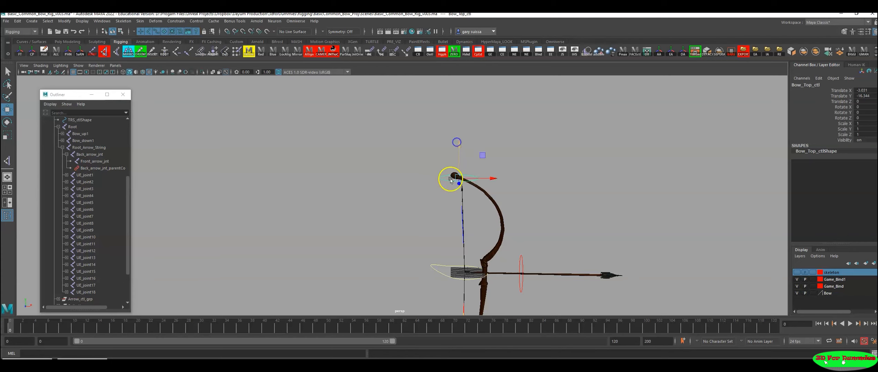
Step: Pull the bowstring back by moving Pull_ctl to about -134.4 in Translate X
middle_click_drag(473, 218, 494, 169, "alt")
right_click_drag(493, 169, 507, 190, "alt")
left_click_drag(460, 212, 456, 245)
scroll(486, 259, "down", 2)
left_click_drag(517, 224, 333, 243)
left_click_drag(406, 245, 395, 212, "alt")
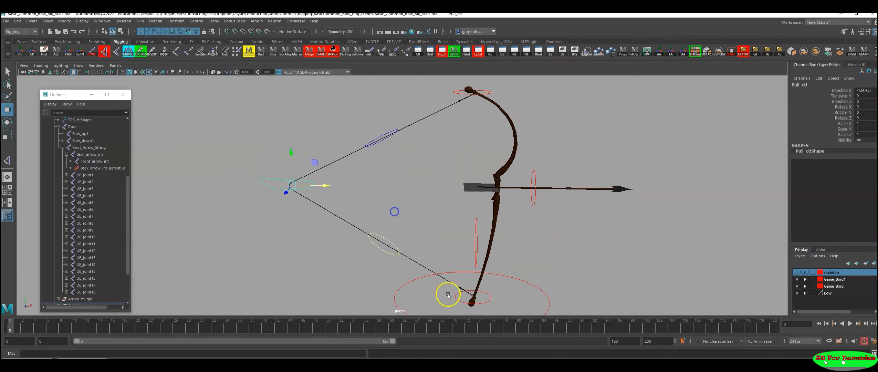
Step: Raise the lower bow tip control to bend the lower limb, and try moving middle_ctl on the upper string, undoing that move
left_click_drag(487, 292, 490, 304)
left_click_drag(475, 268, 503, 231)
right_click_drag(427, 188, 463, 190, "alt")
left_click_drag(428, 141, 423, 175)
key("ctrl+z")
left_click_drag(521, 213, 468, 235, "alt")
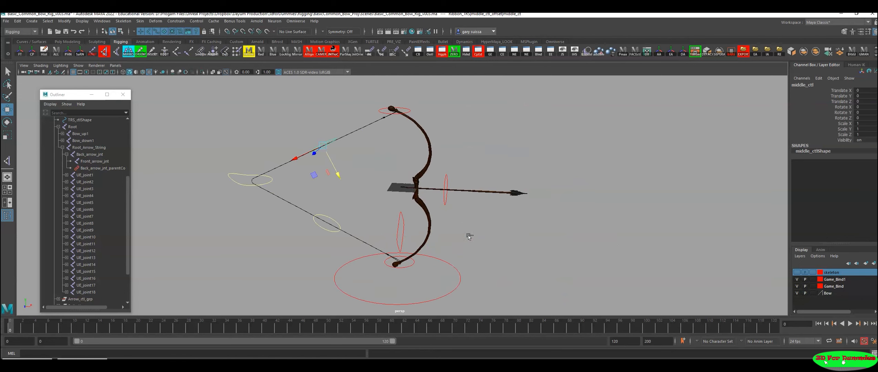
Step: Undo the test moves of the lower tip control, Pull_ctl and Bow_Top_ctl to restore the rest pose
key("ctrl+z")
key("ctrl+z")
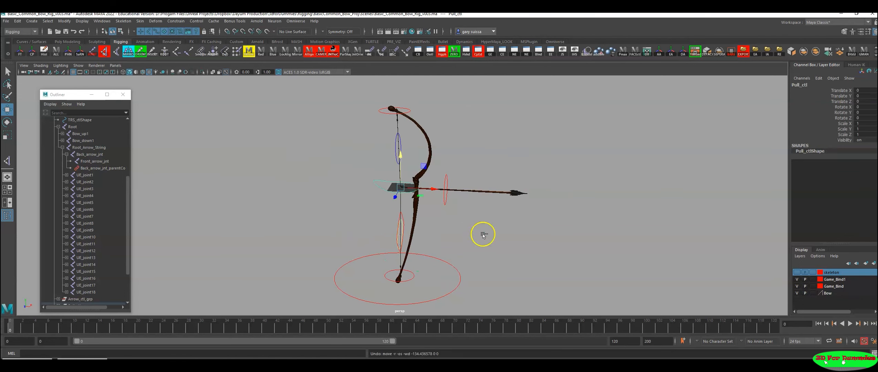
key("ctrl+z")
key("ctrl+z")
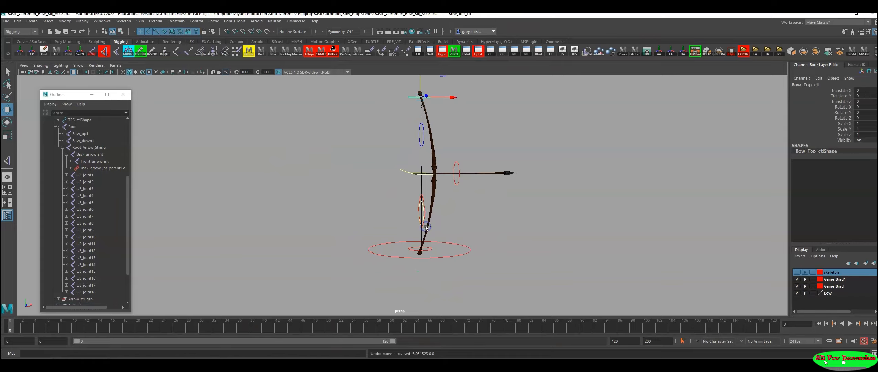